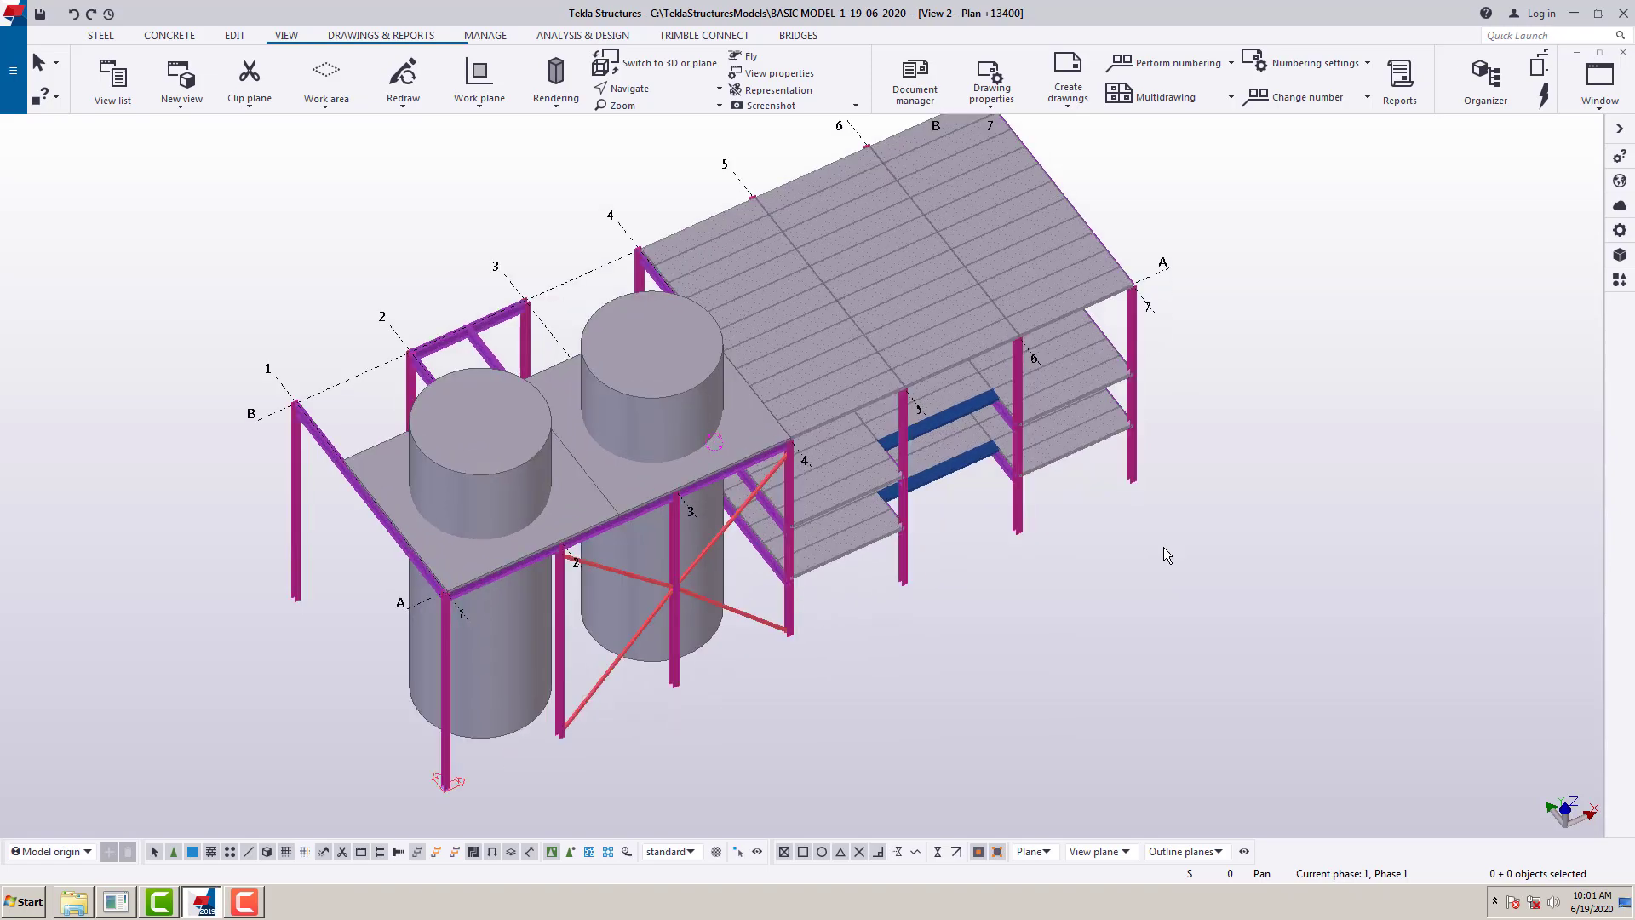
- Switch the parts in the 3D view to wireframe rendering
middle_drag(549, 235, 598, 271)
click(555, 103)
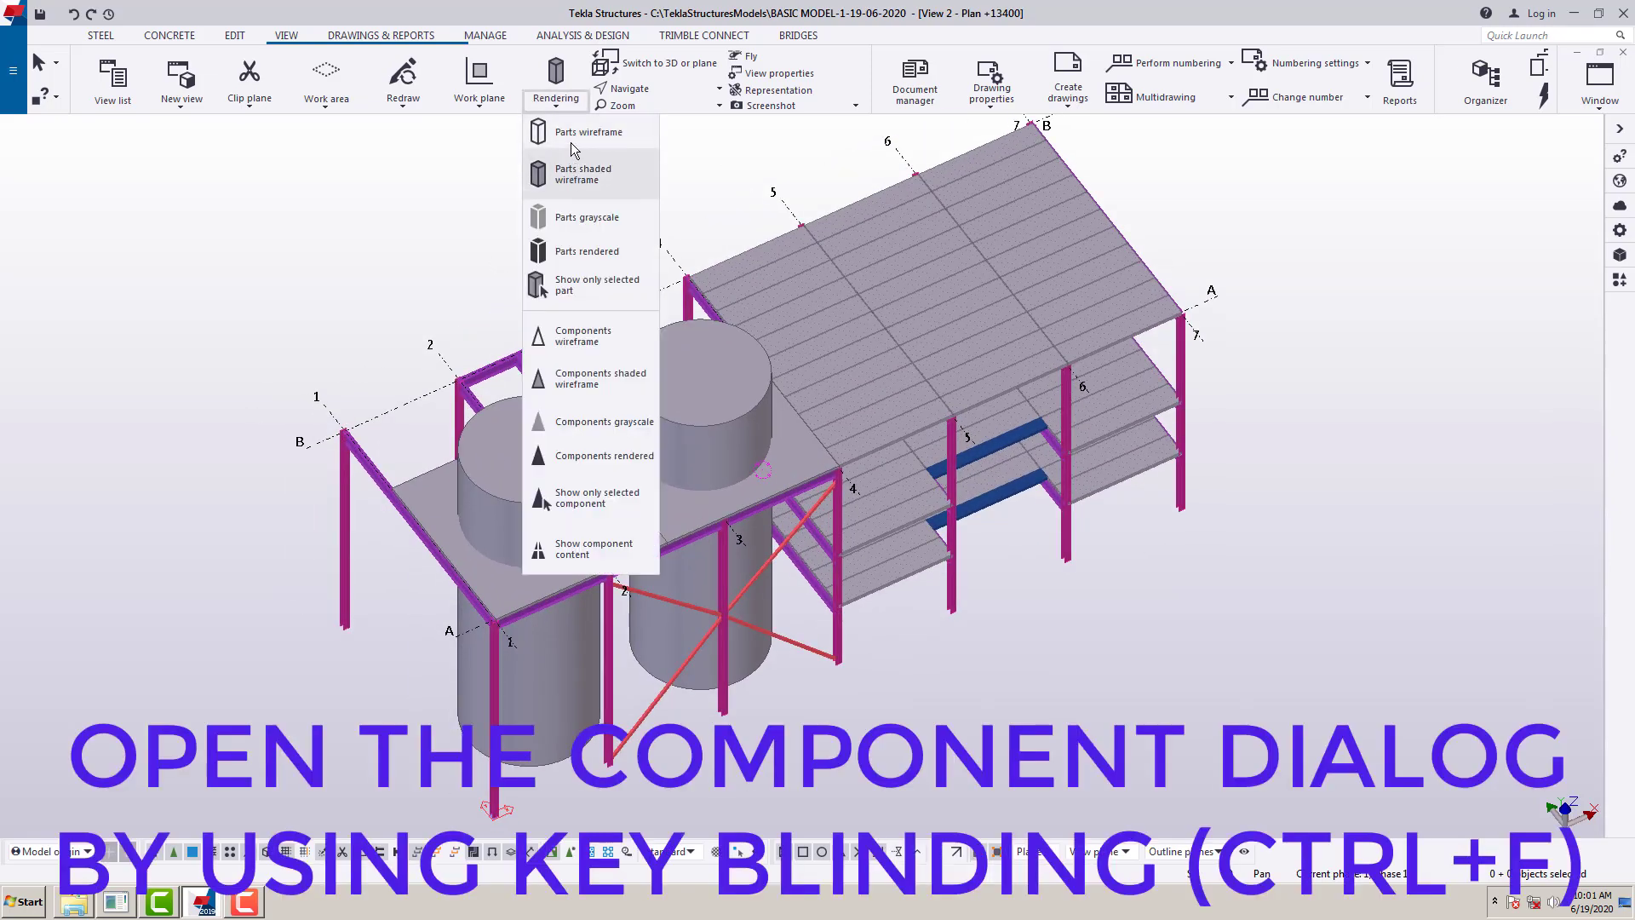
click(570, 134)
middle_drag(429, 447, 283, 522)
scroll(433, 432, up, 1)
scroll(451, 451, up, 4)
scroll(284, 522, down, 2)
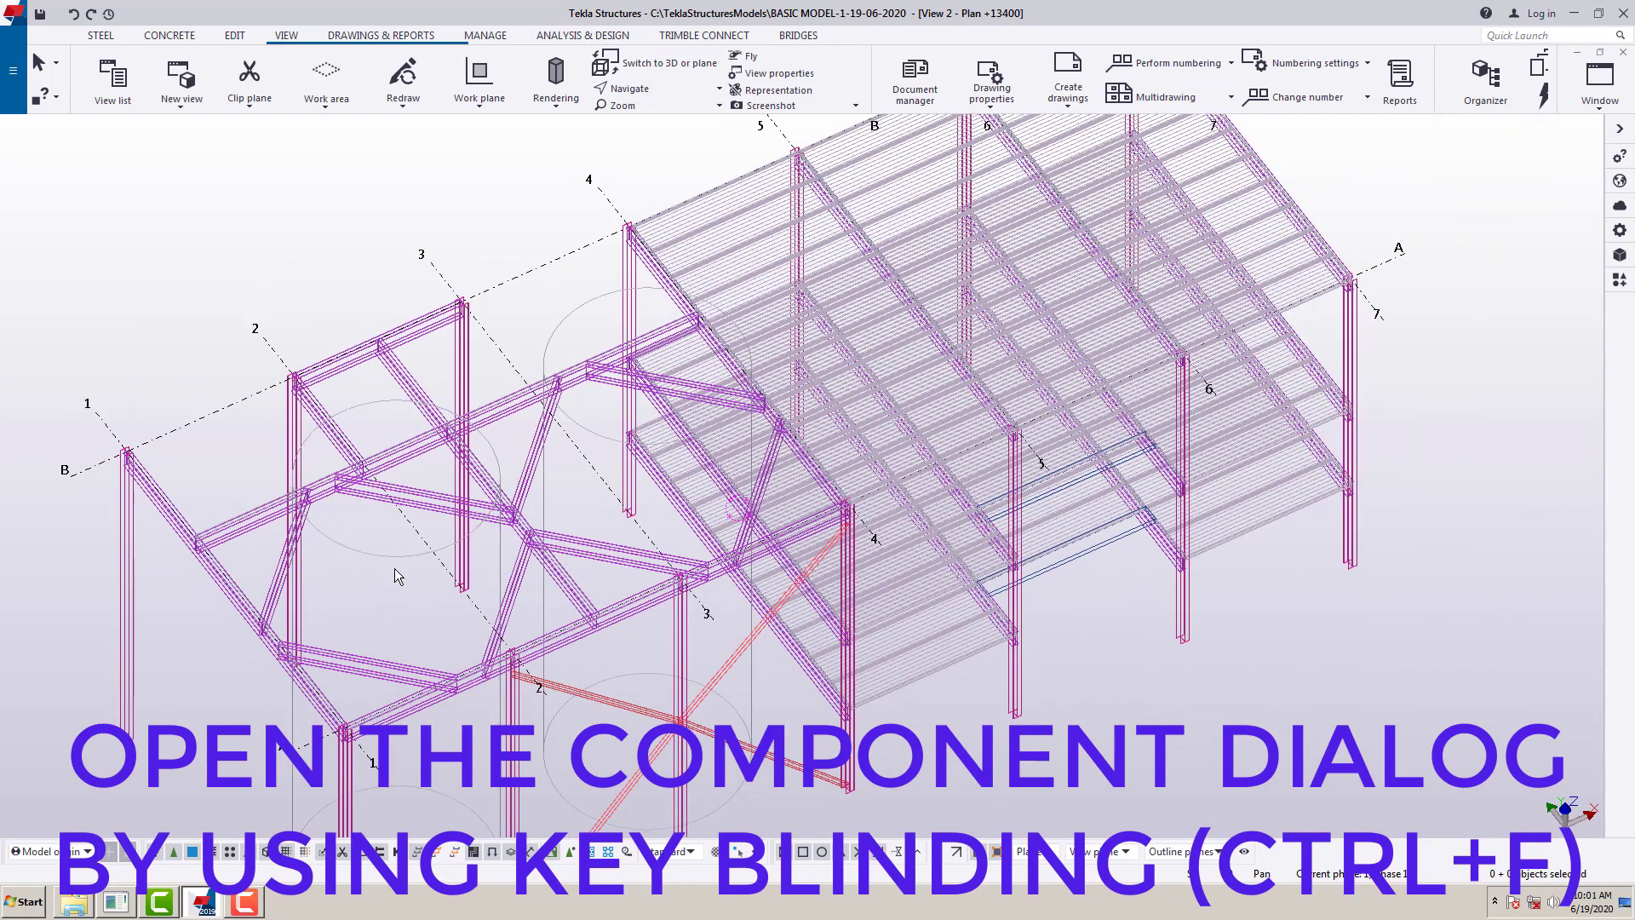
middle_drag(379, 593, 448, 585)
- Open the component catalog and search it for SHEAR PLATE SIMPLE
key(ctrl+f)
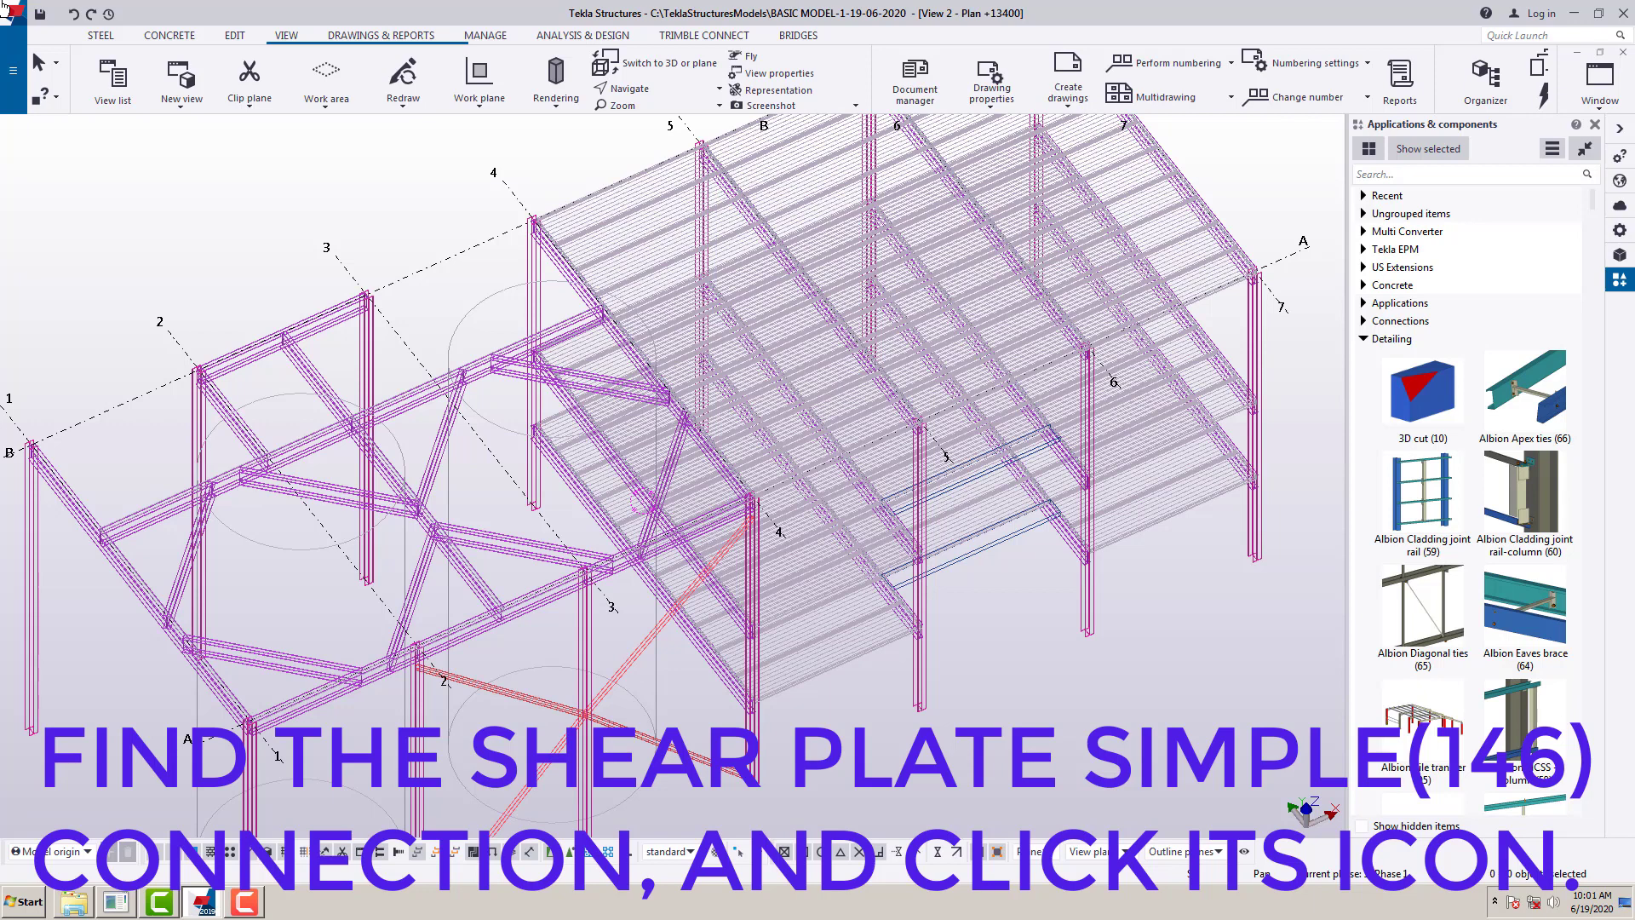
click(1419, 174)
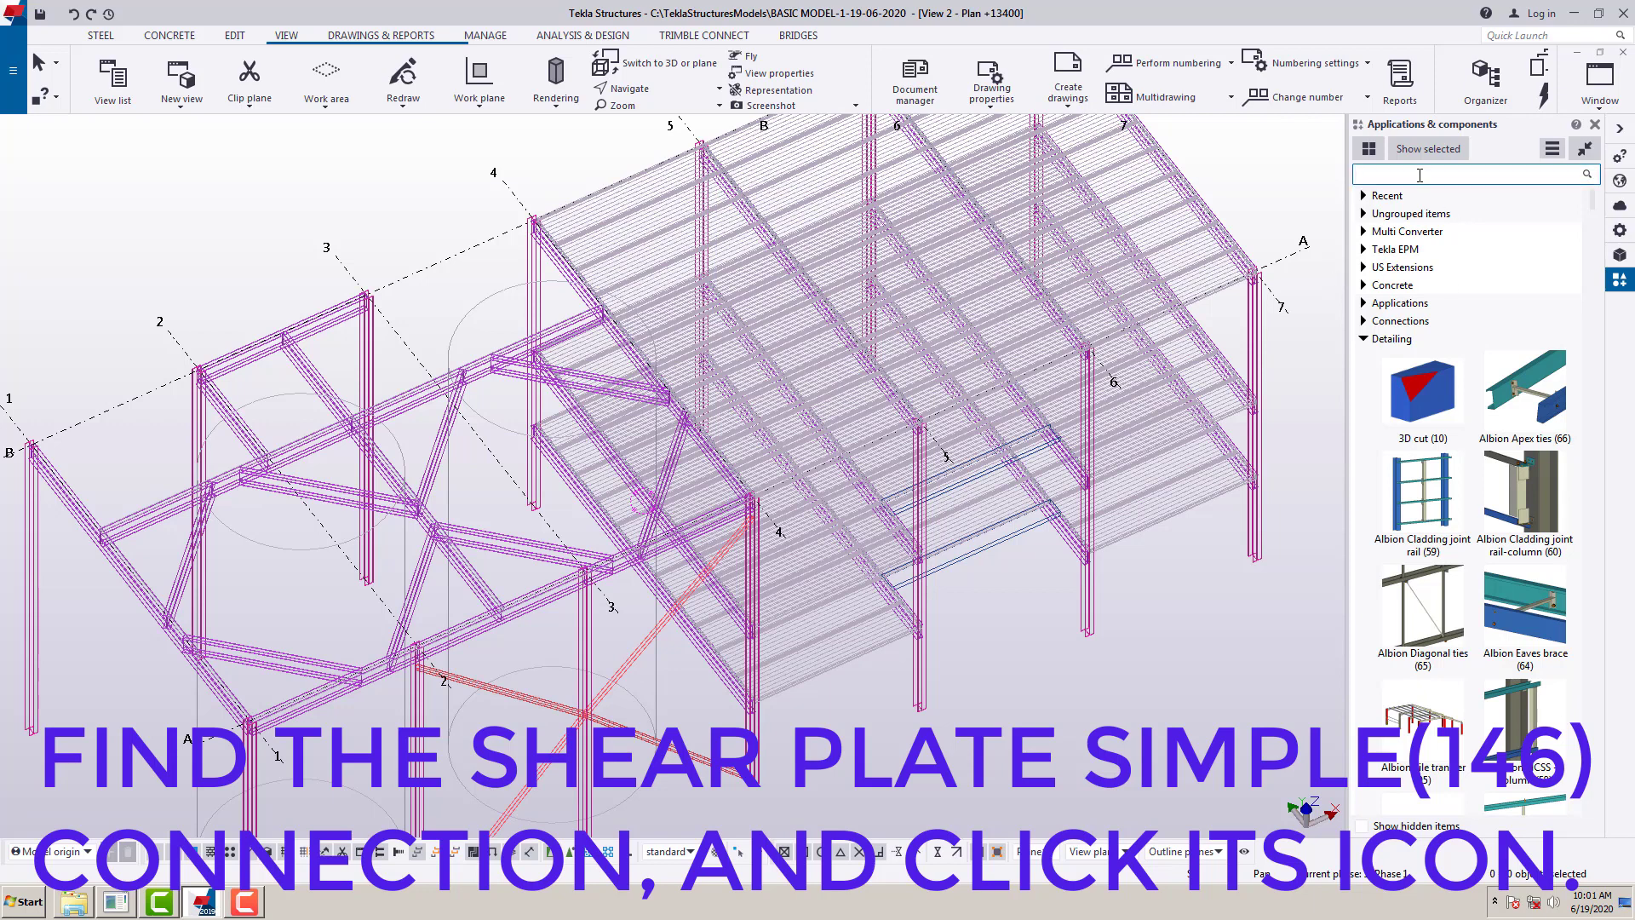
text(SHEAR)
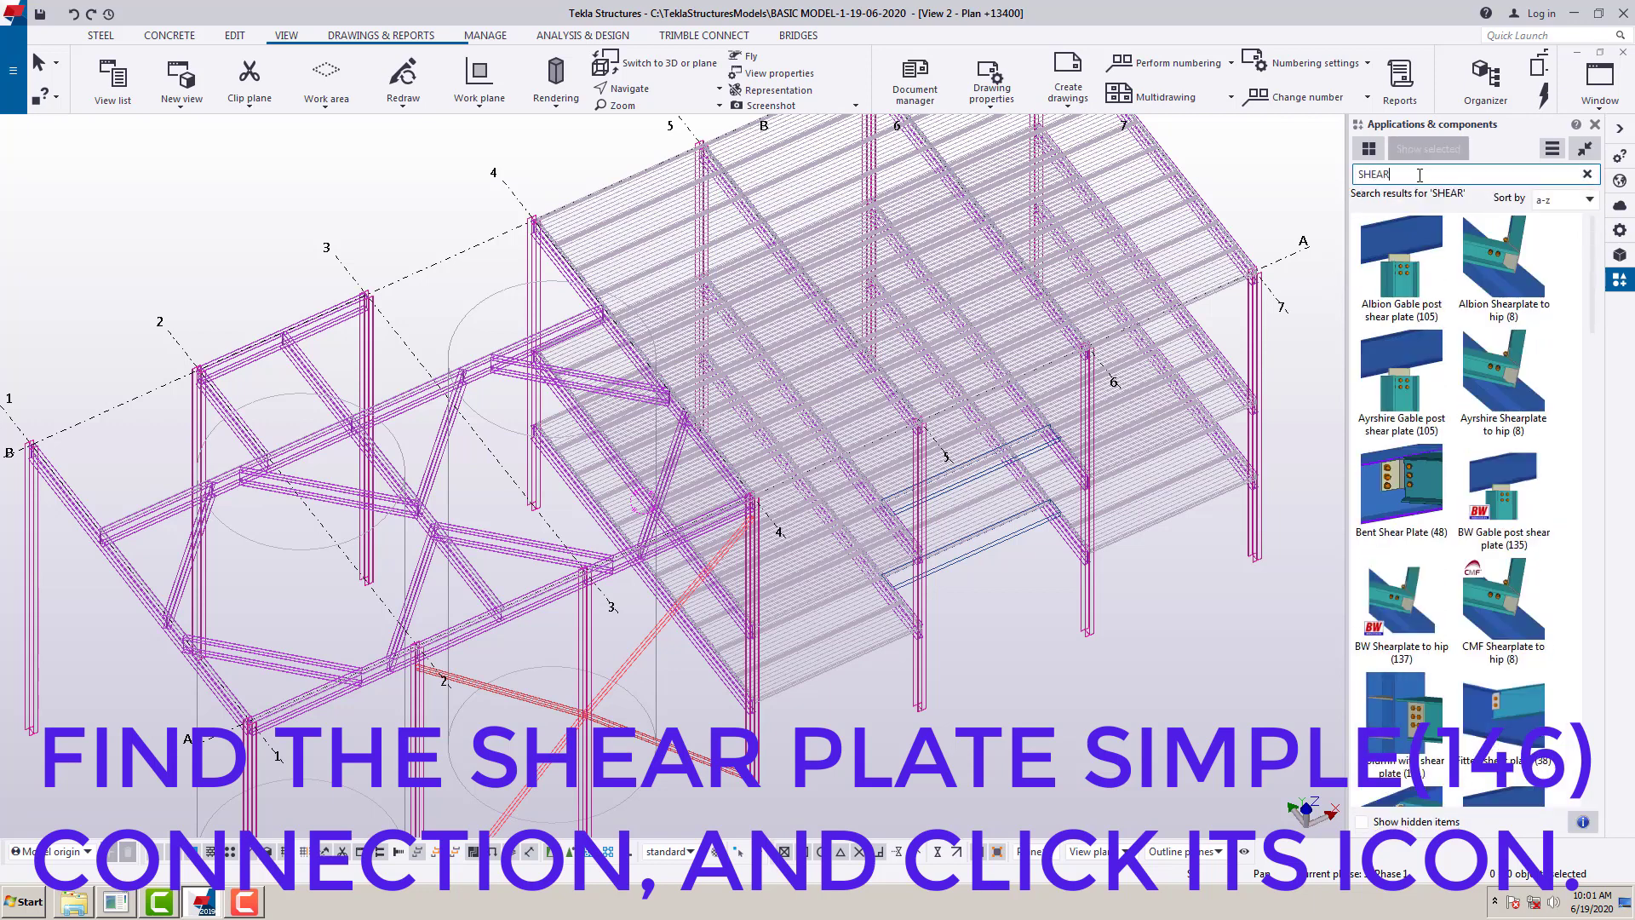
text( PLATE SIMPLE)
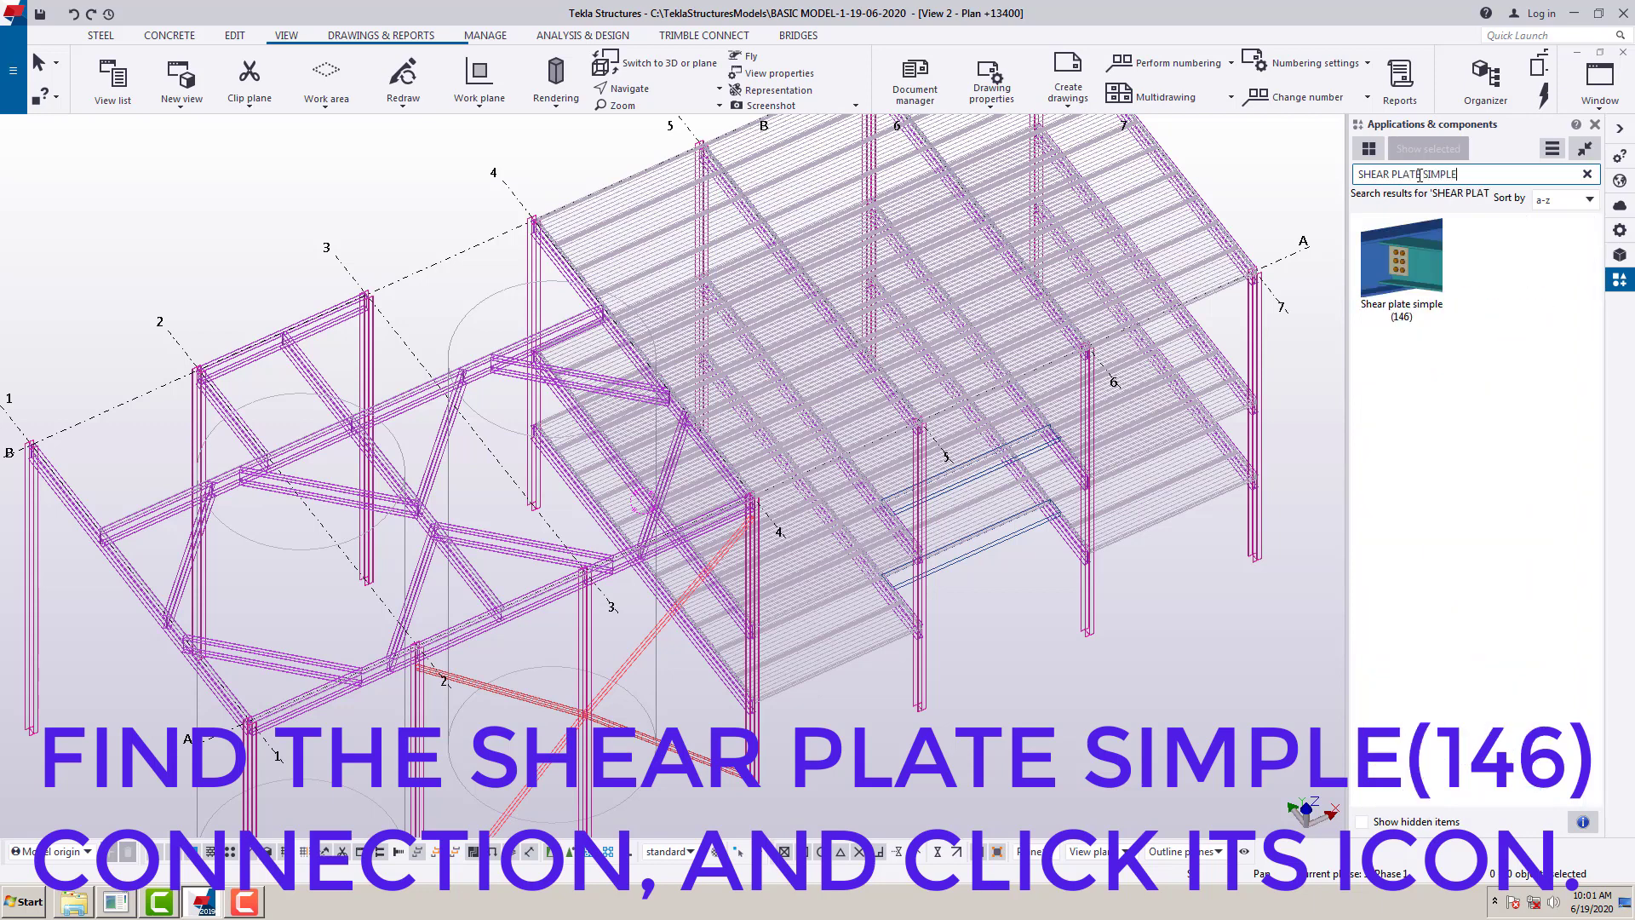
- Create a Shear plate simple (146) connection with the grid line 1 beam as main part and the perpendicular beam near grid B as secondary part
click(1403, 262)
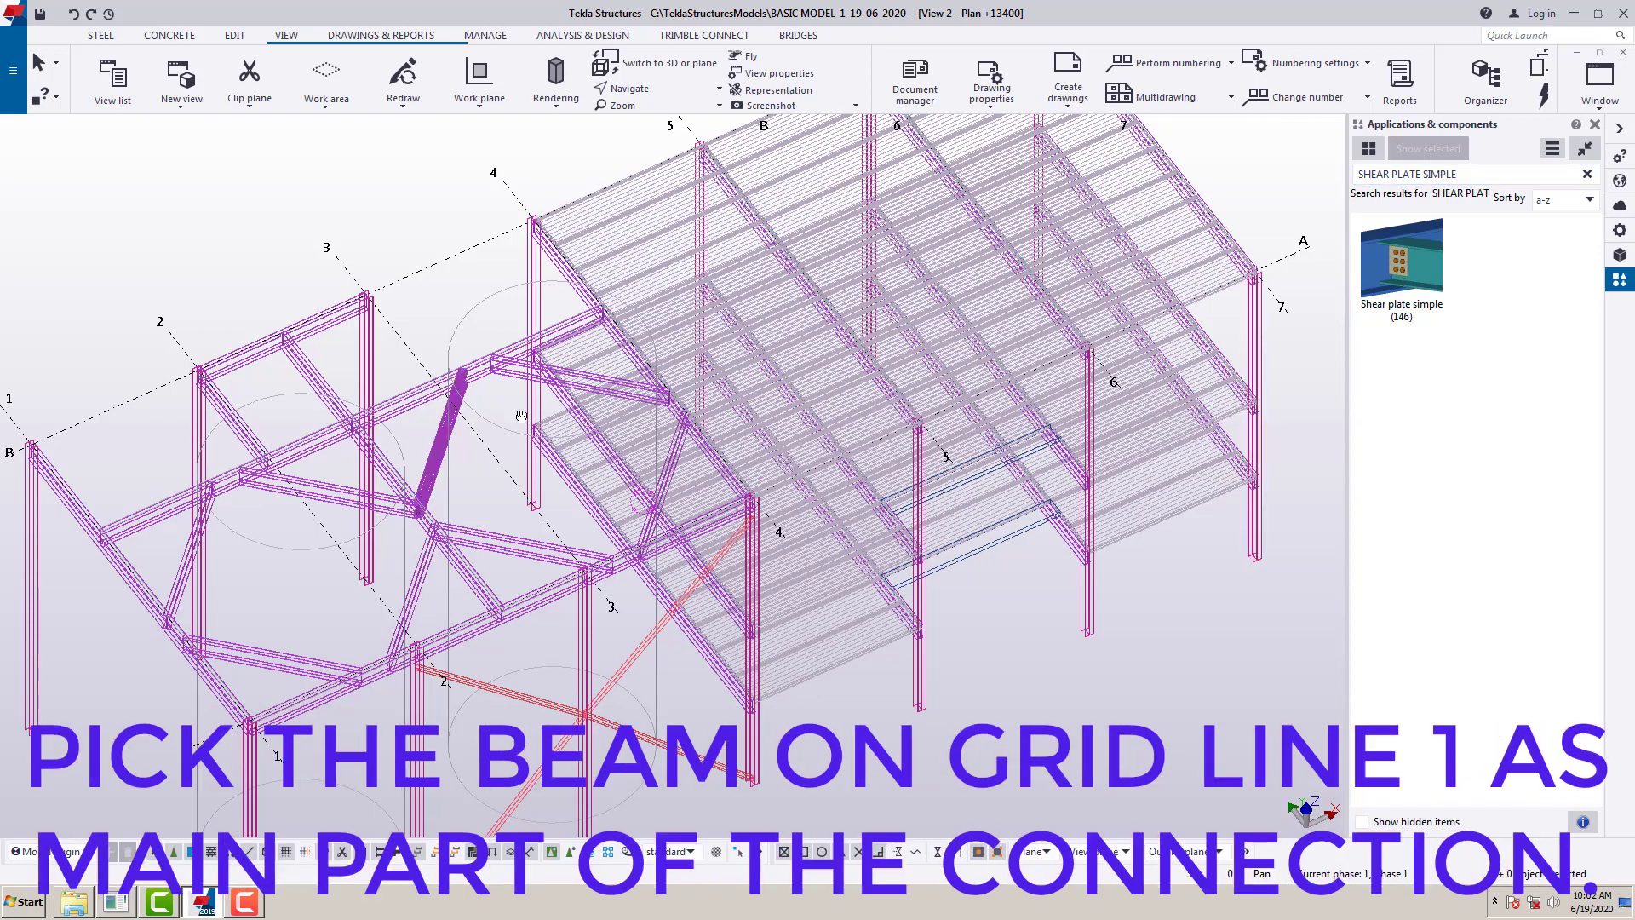
middle_drag(187, 514, 478, 432)
scroll(465, 428, up, 2)
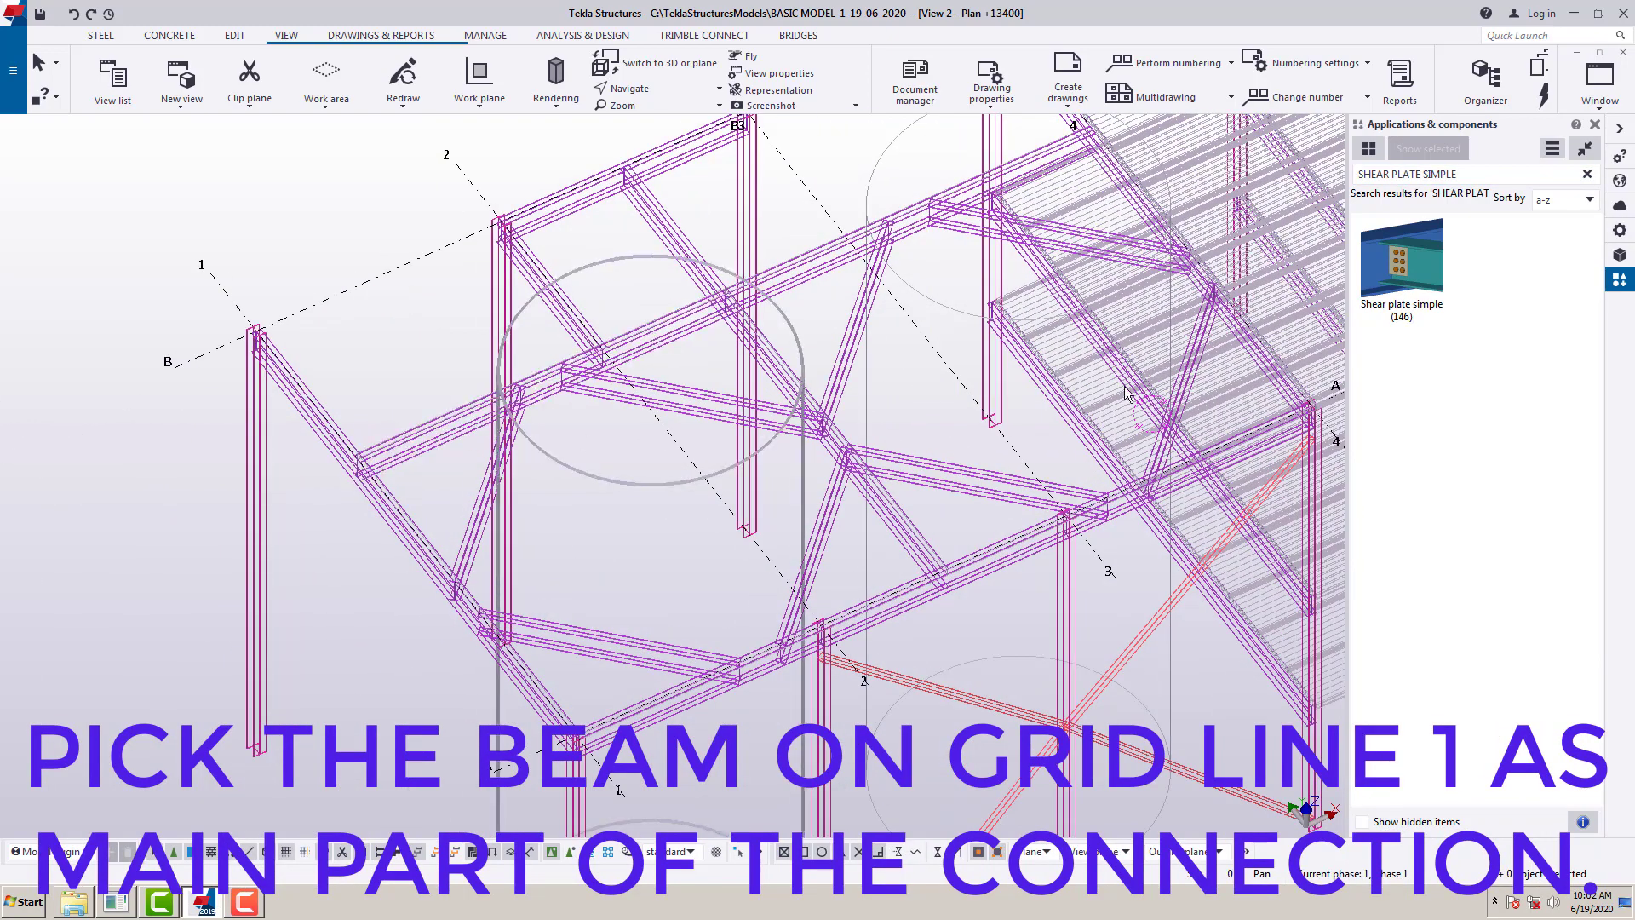
click(1399, 272)
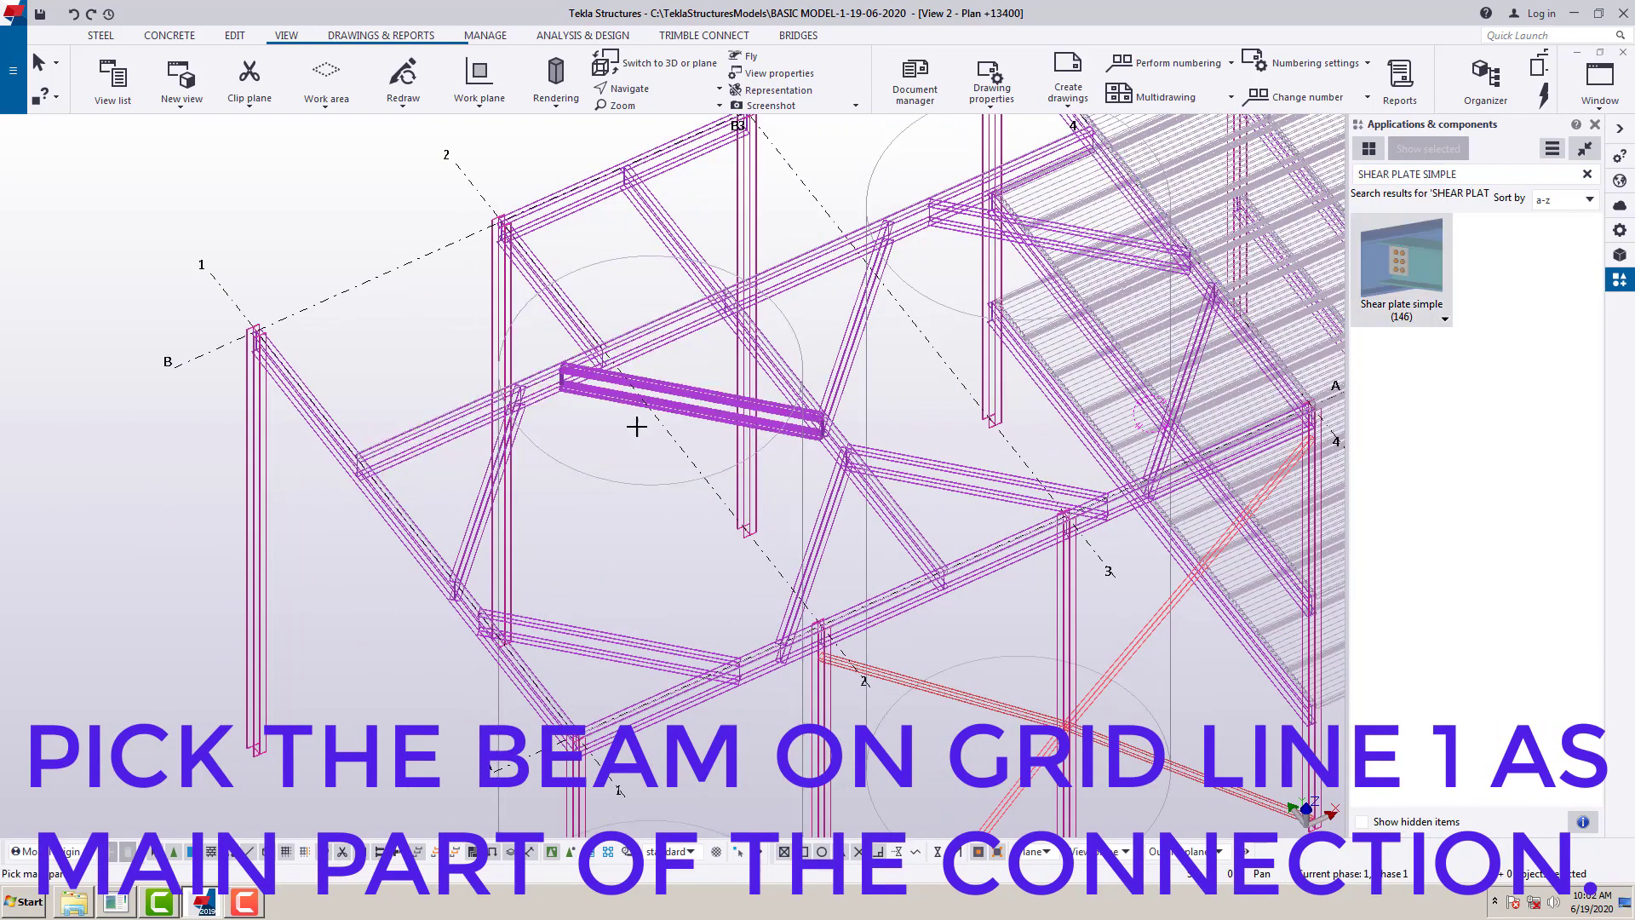
middle_drag(456, 471, 445, 489)
click(340, 461)
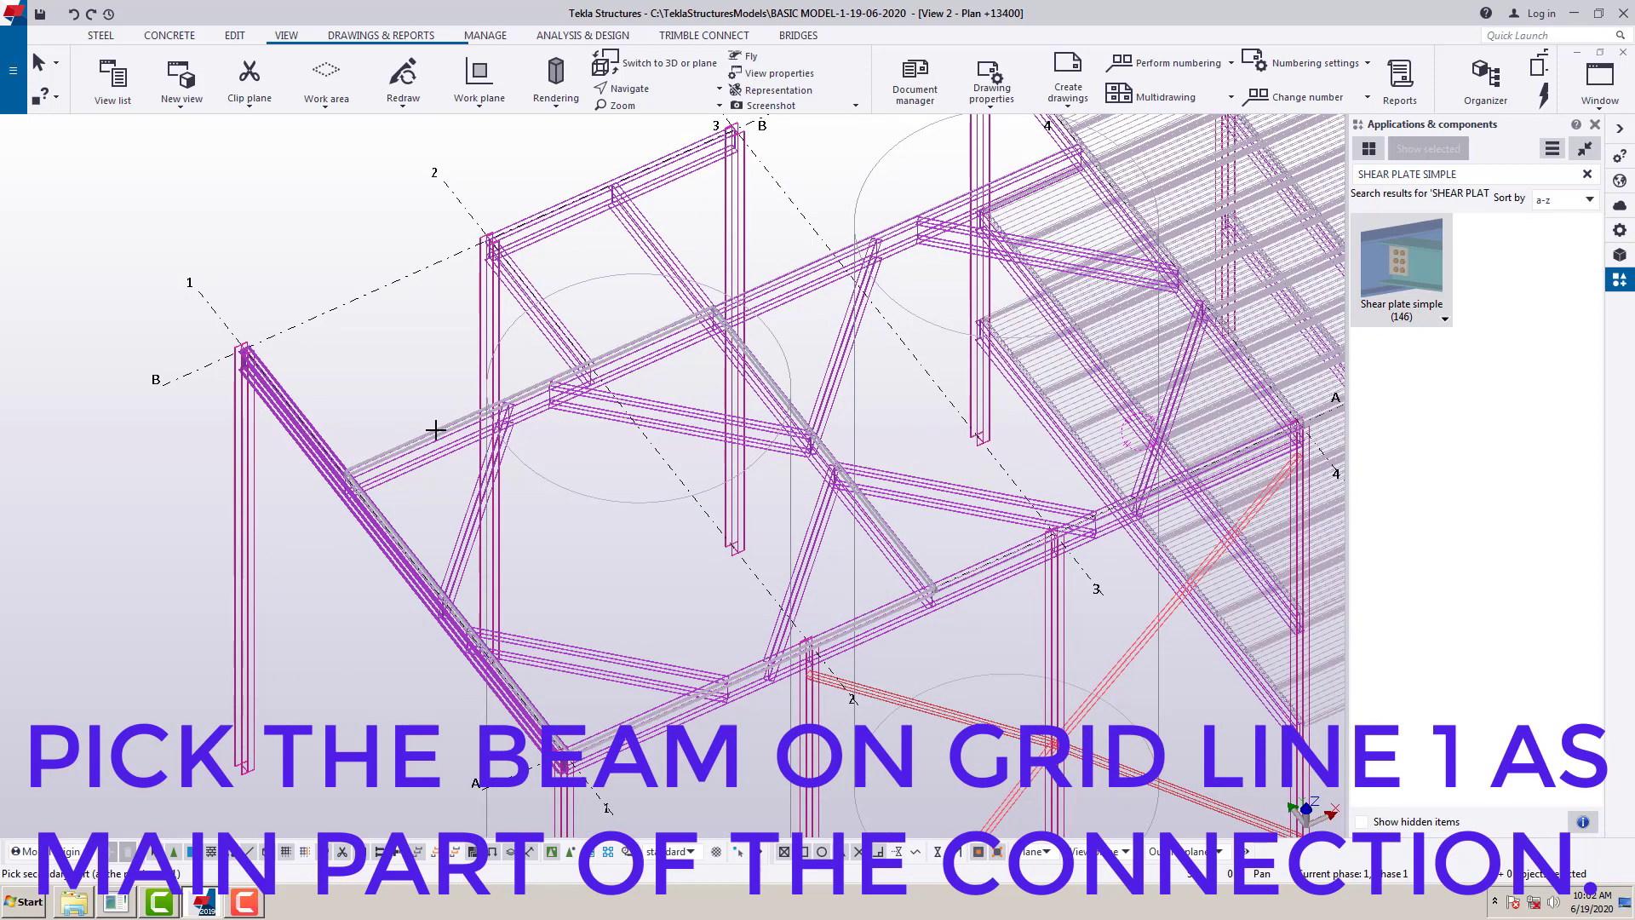
click(377, 473)
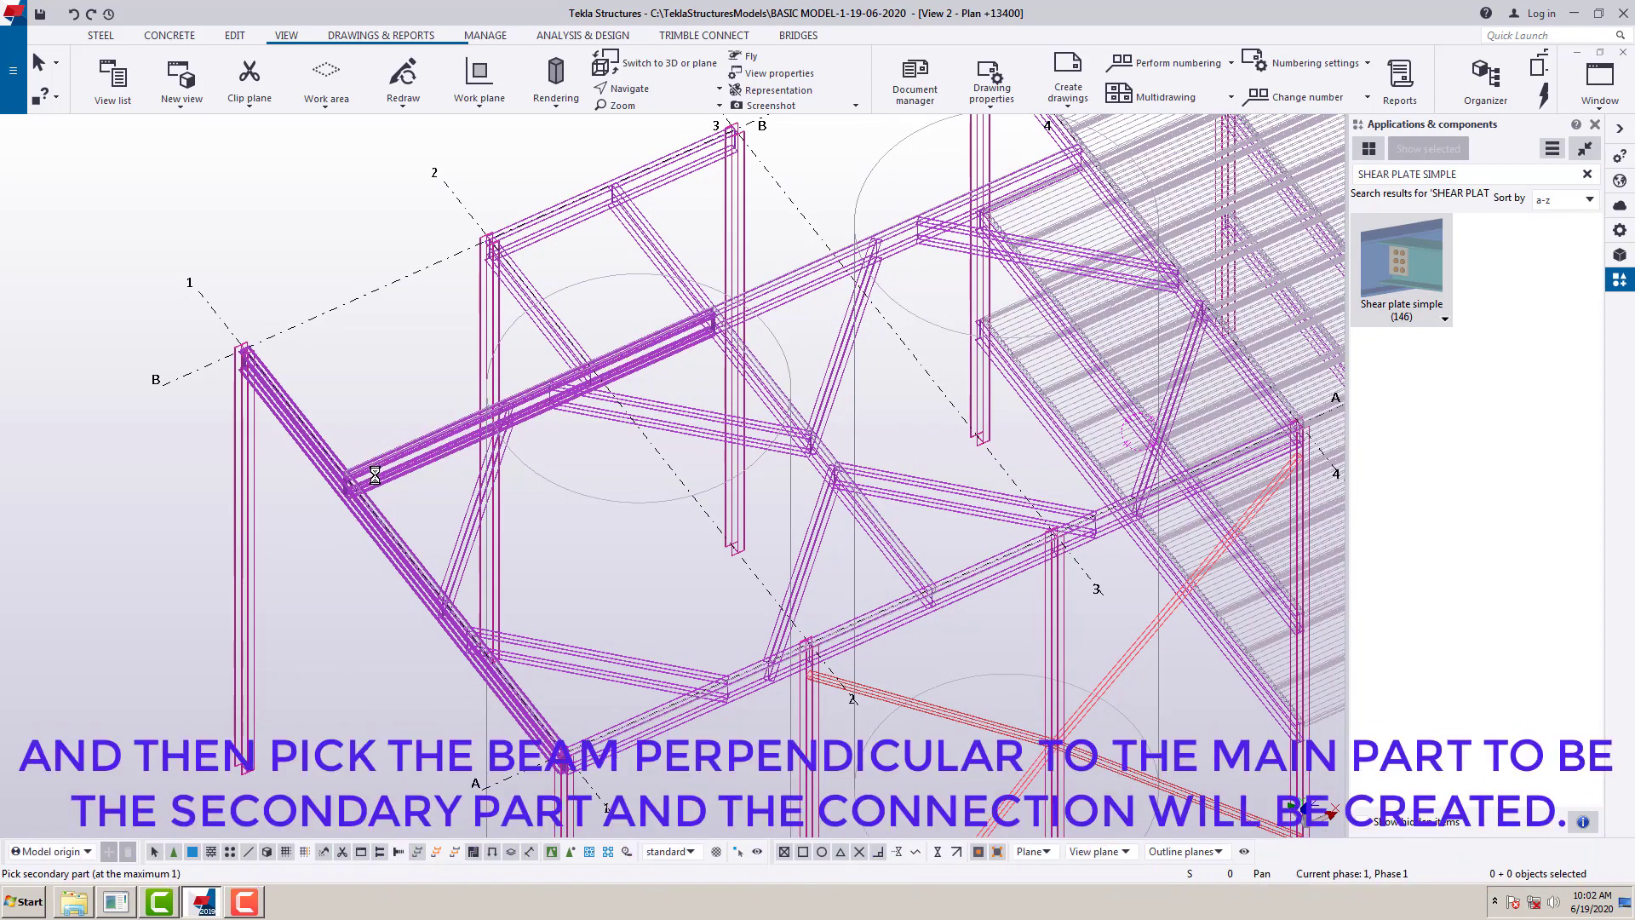
right_click(324, 490)
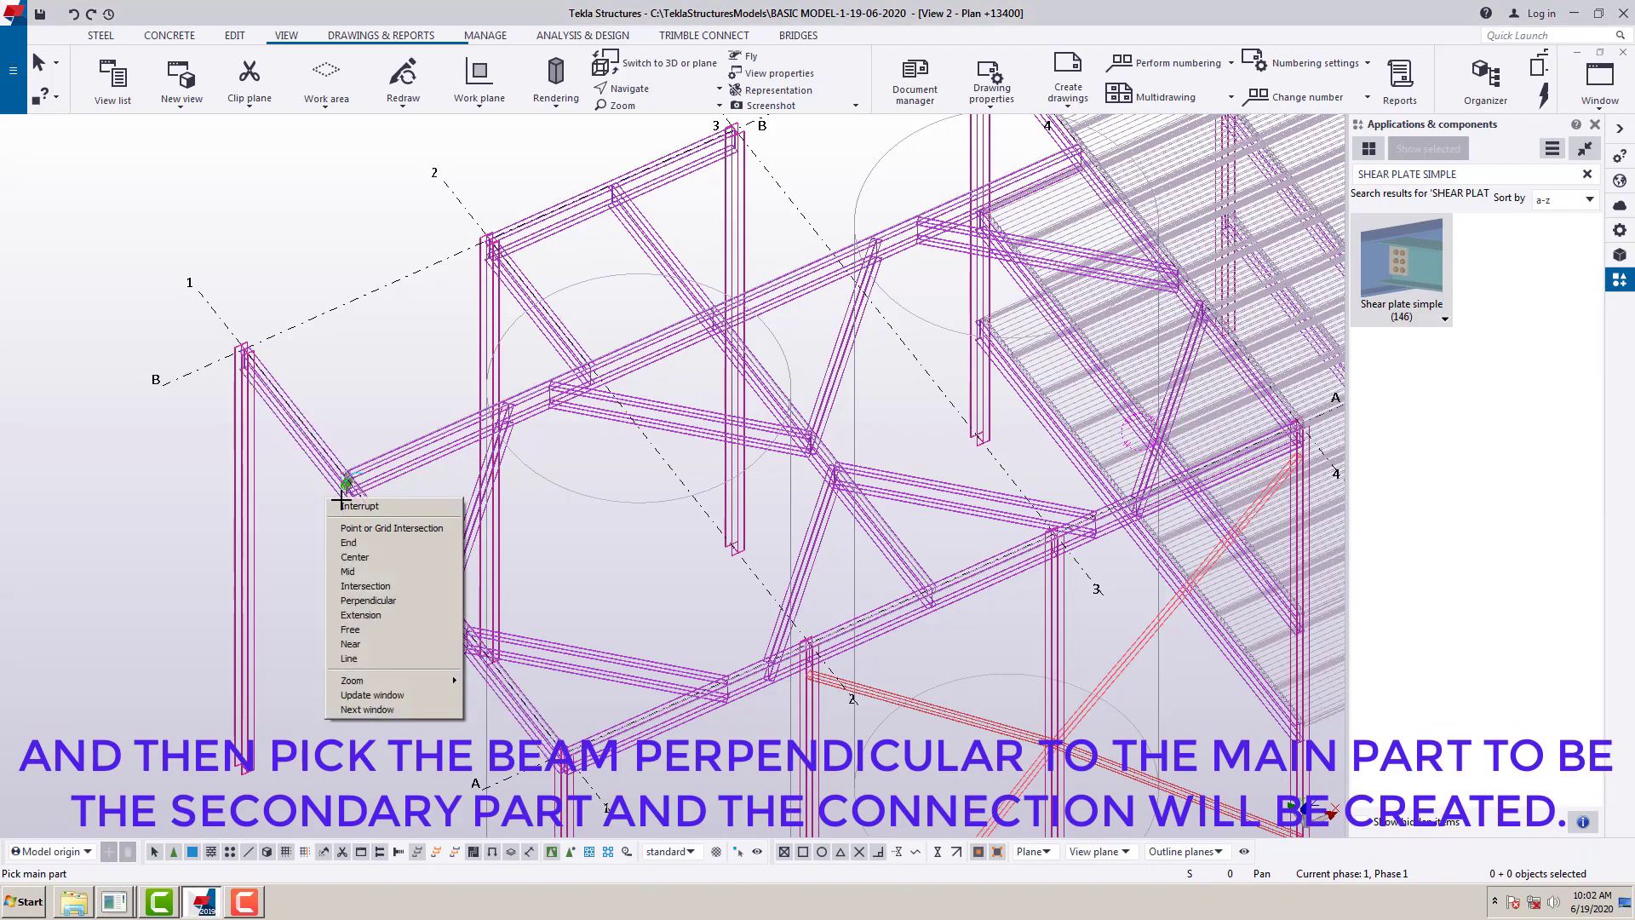
click(341, 506)
- Create the default component views of the new shear plate connection
scroll(339, 501, up, 10)
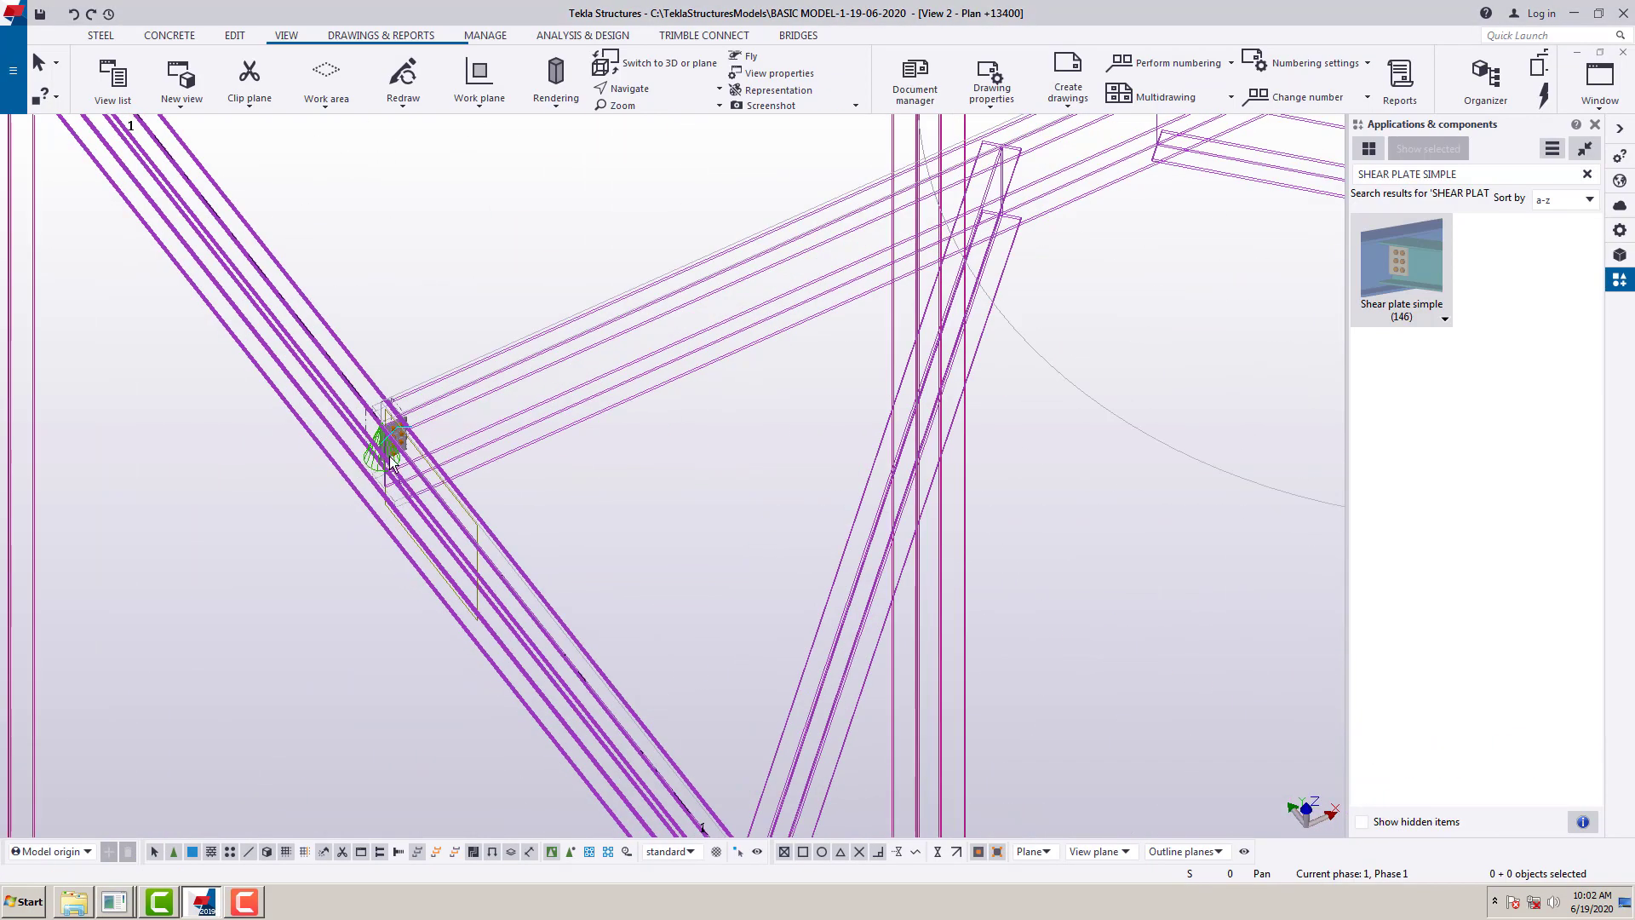
scroll(392, 445, up, 3)
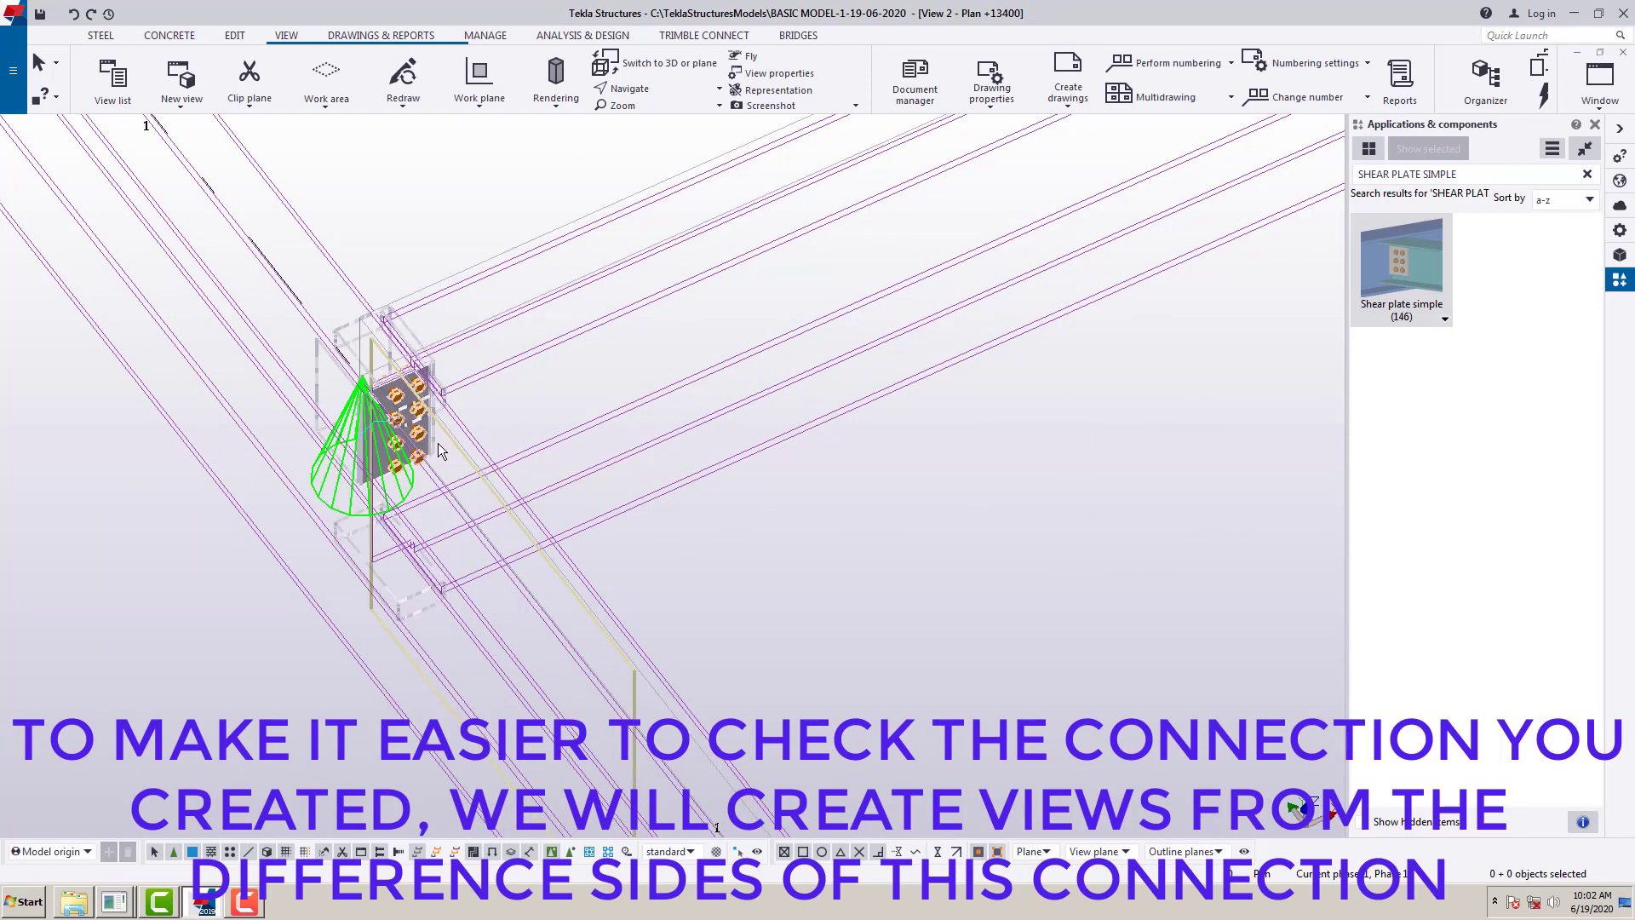
right_click(421, 436)
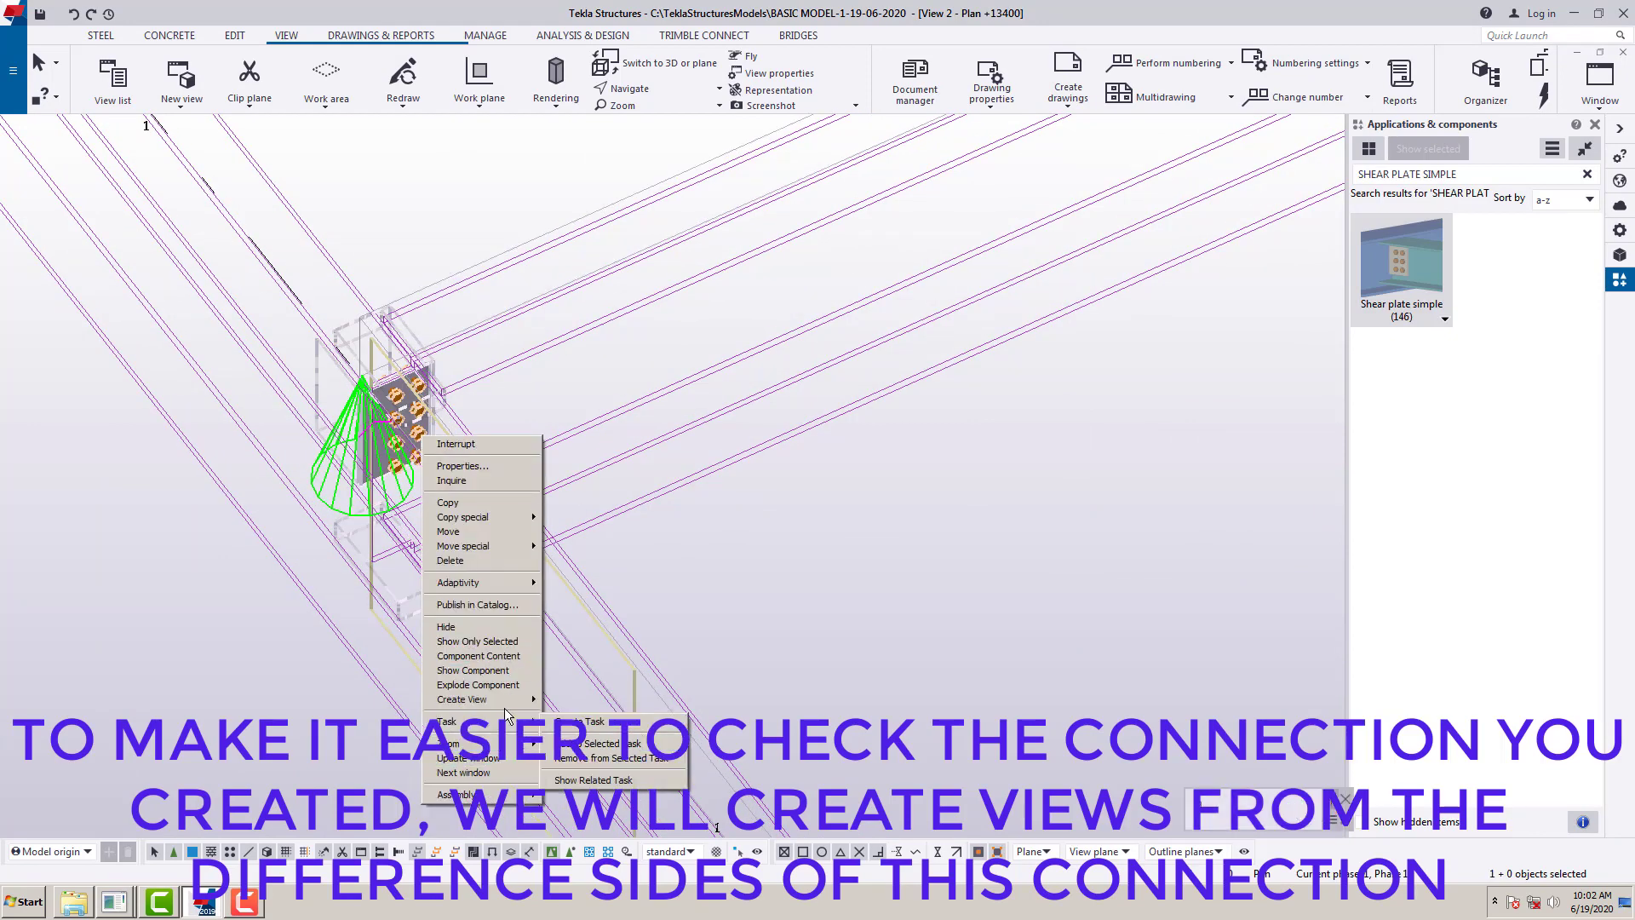
mouse_move(503, 700)
click(588, 714)
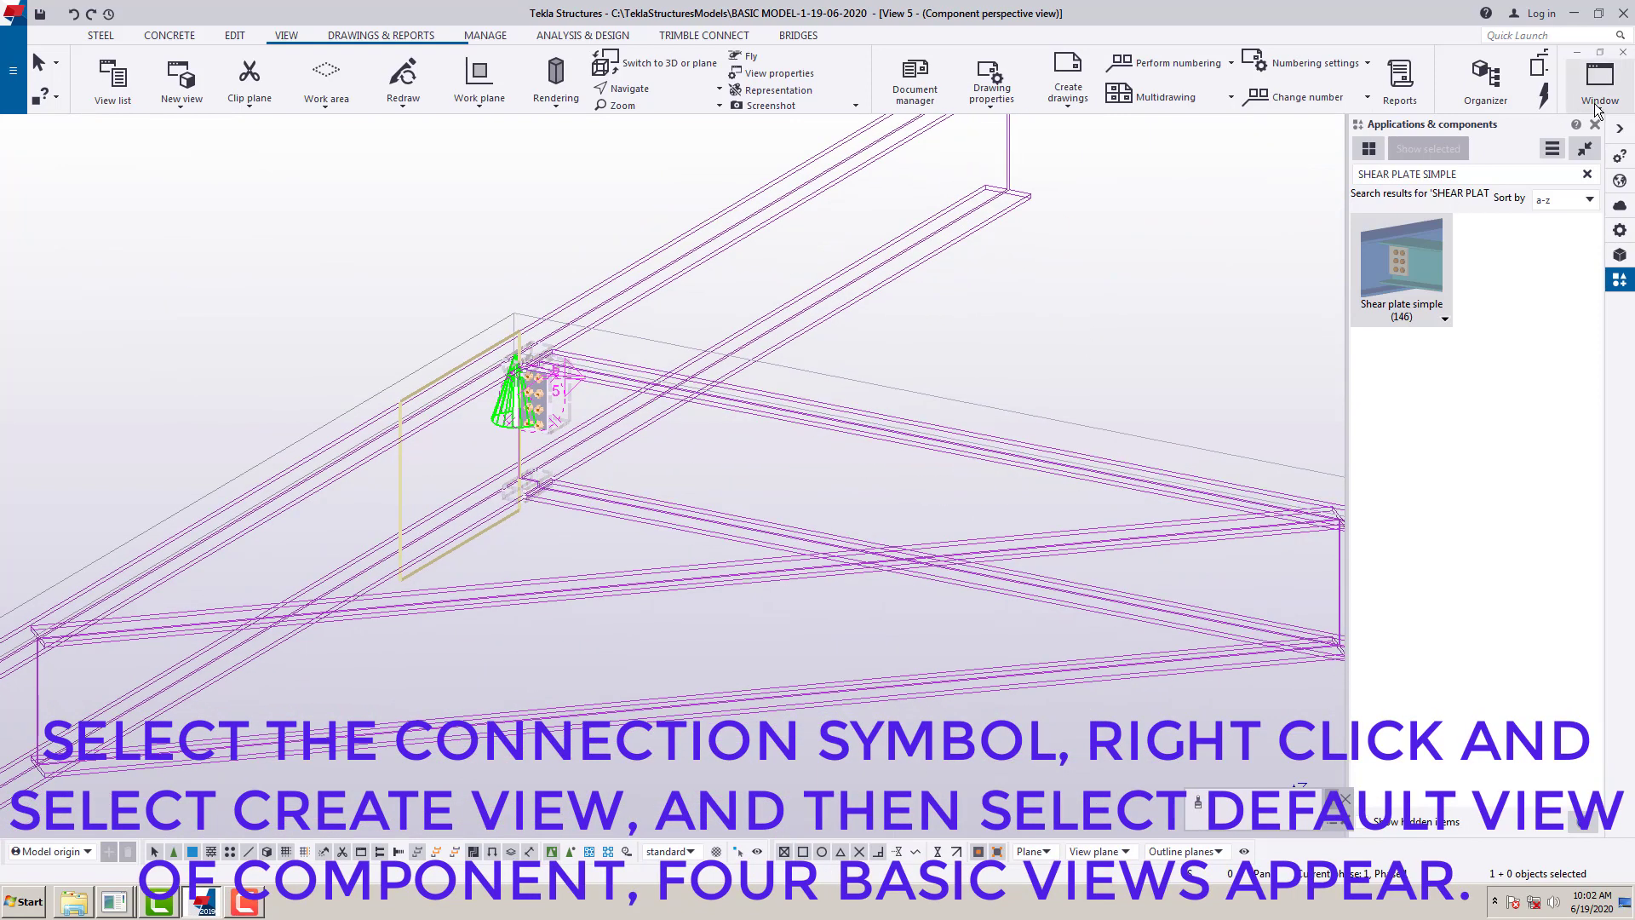
- Tile the views vertically, keeping only the four component views by closing View 2 - Plan +13400
click(1595, 100)
click(1478, 157)
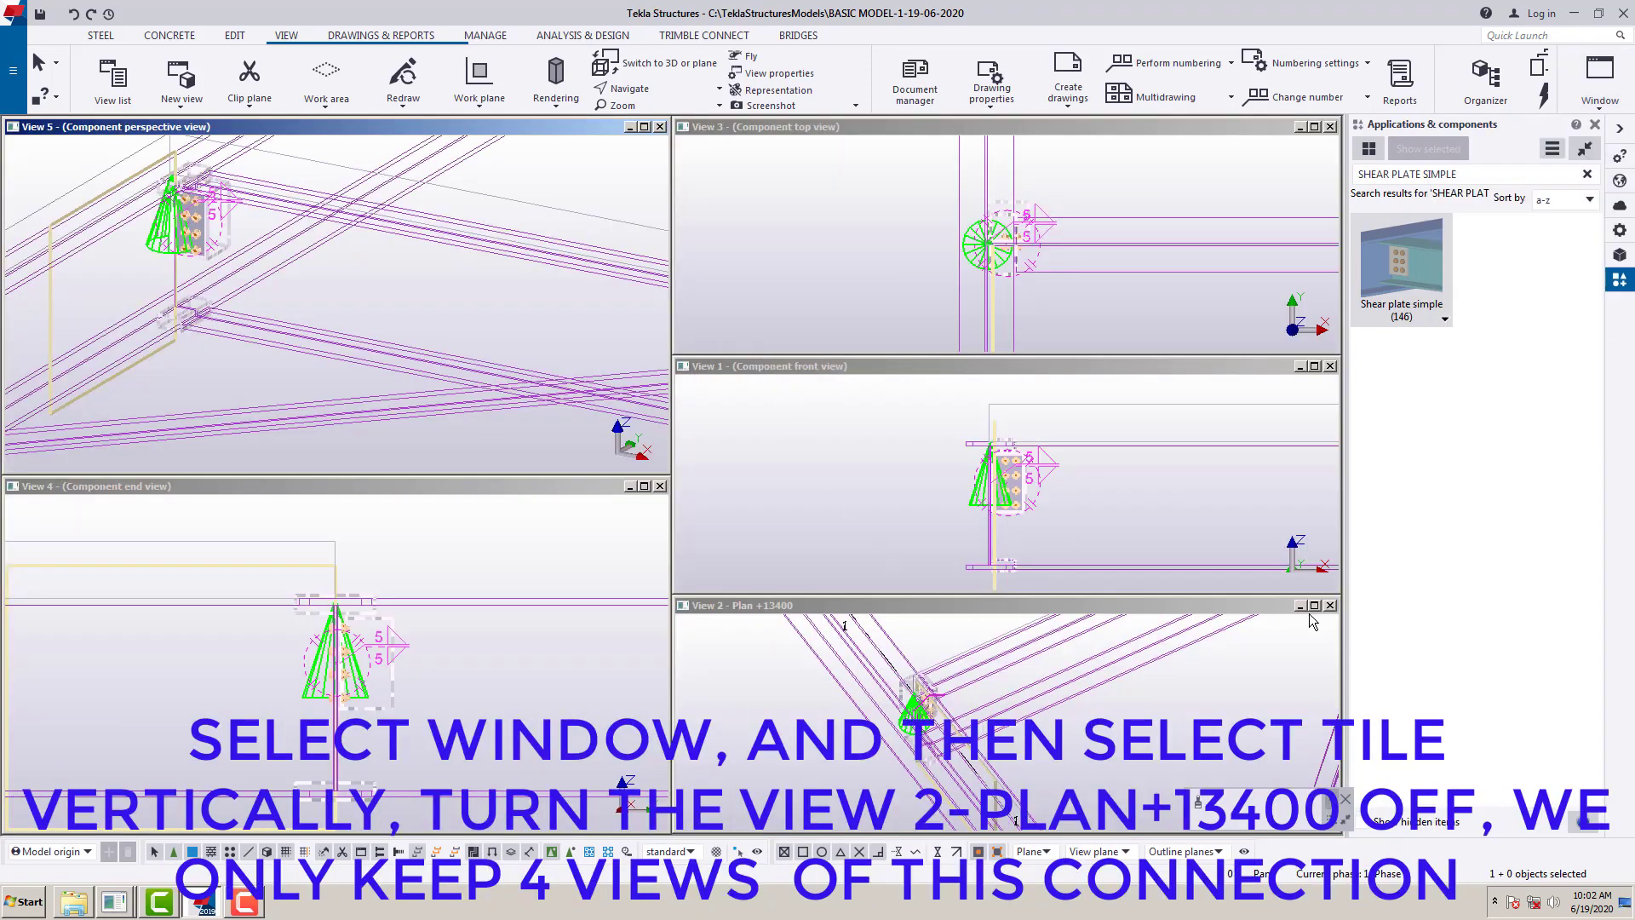
click(1331, 605)
click(1600, 81)
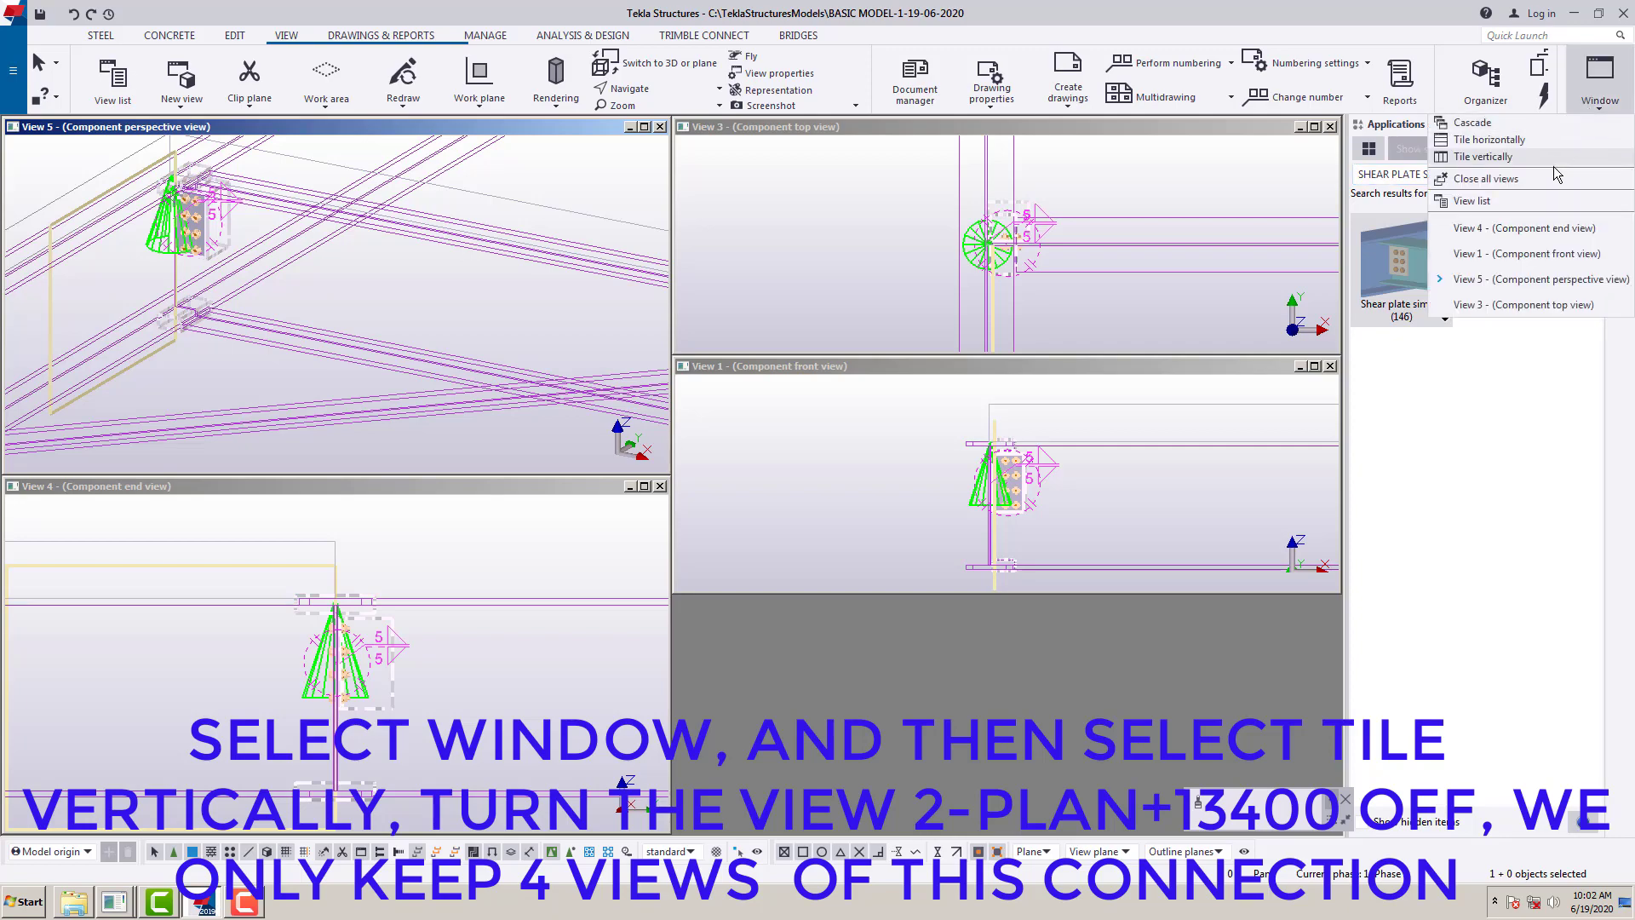
click(1481, 158)
- Set the component perspective view to display components rendered
scroll(537, 369, down, 2)
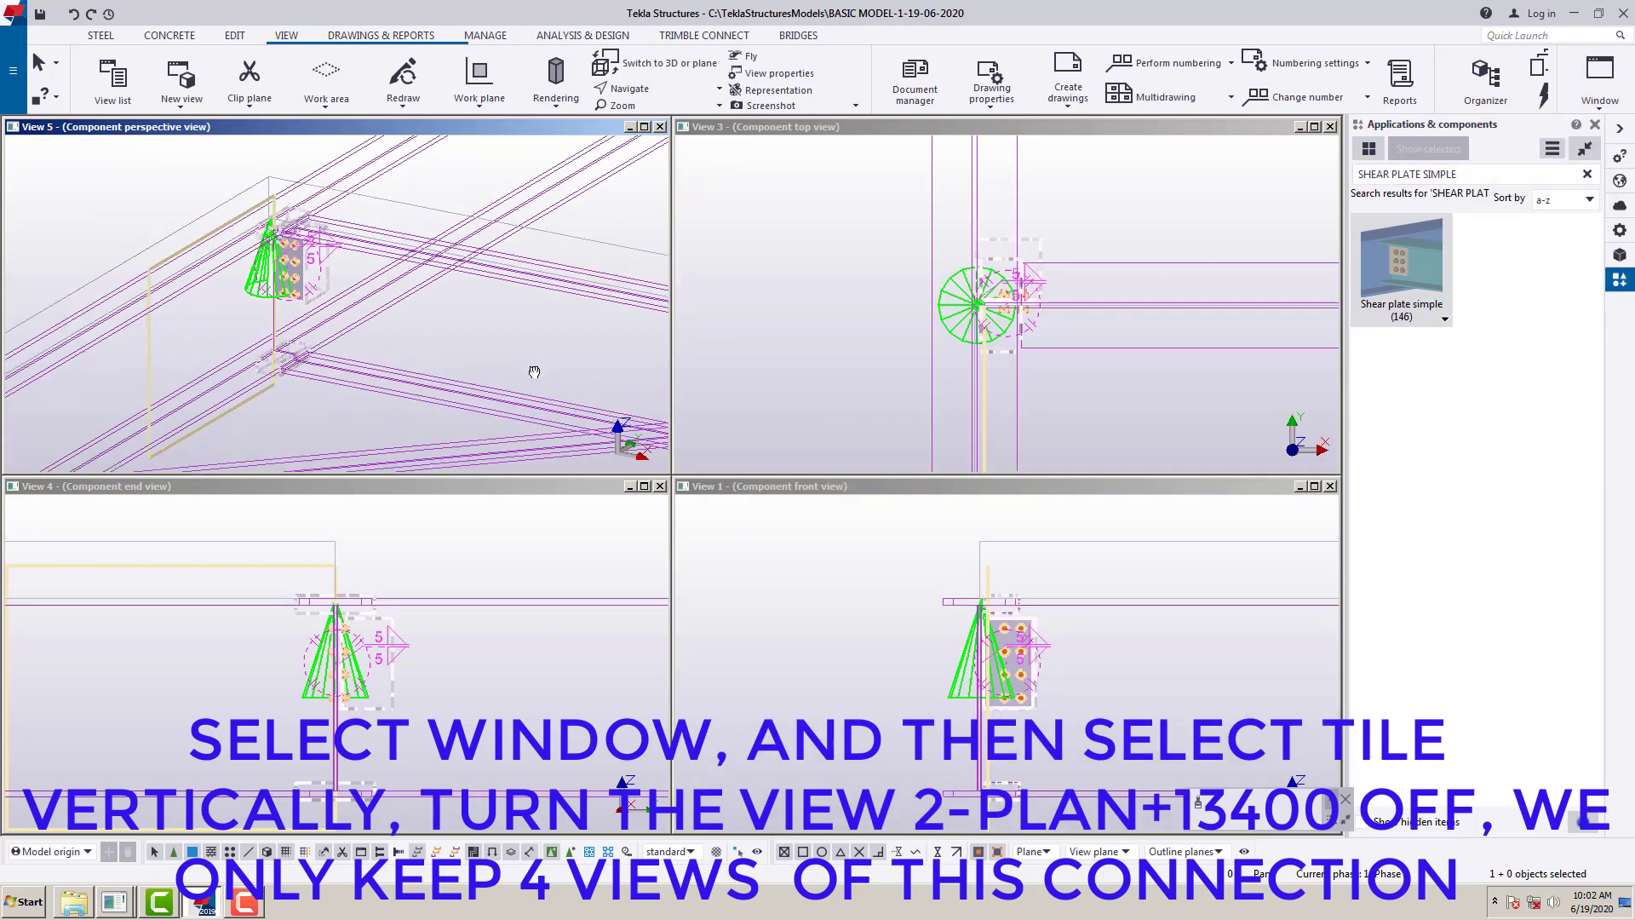
ctrl+middle_drag(341, 334, 384, 411)
scroll(322, 282, up, 3)
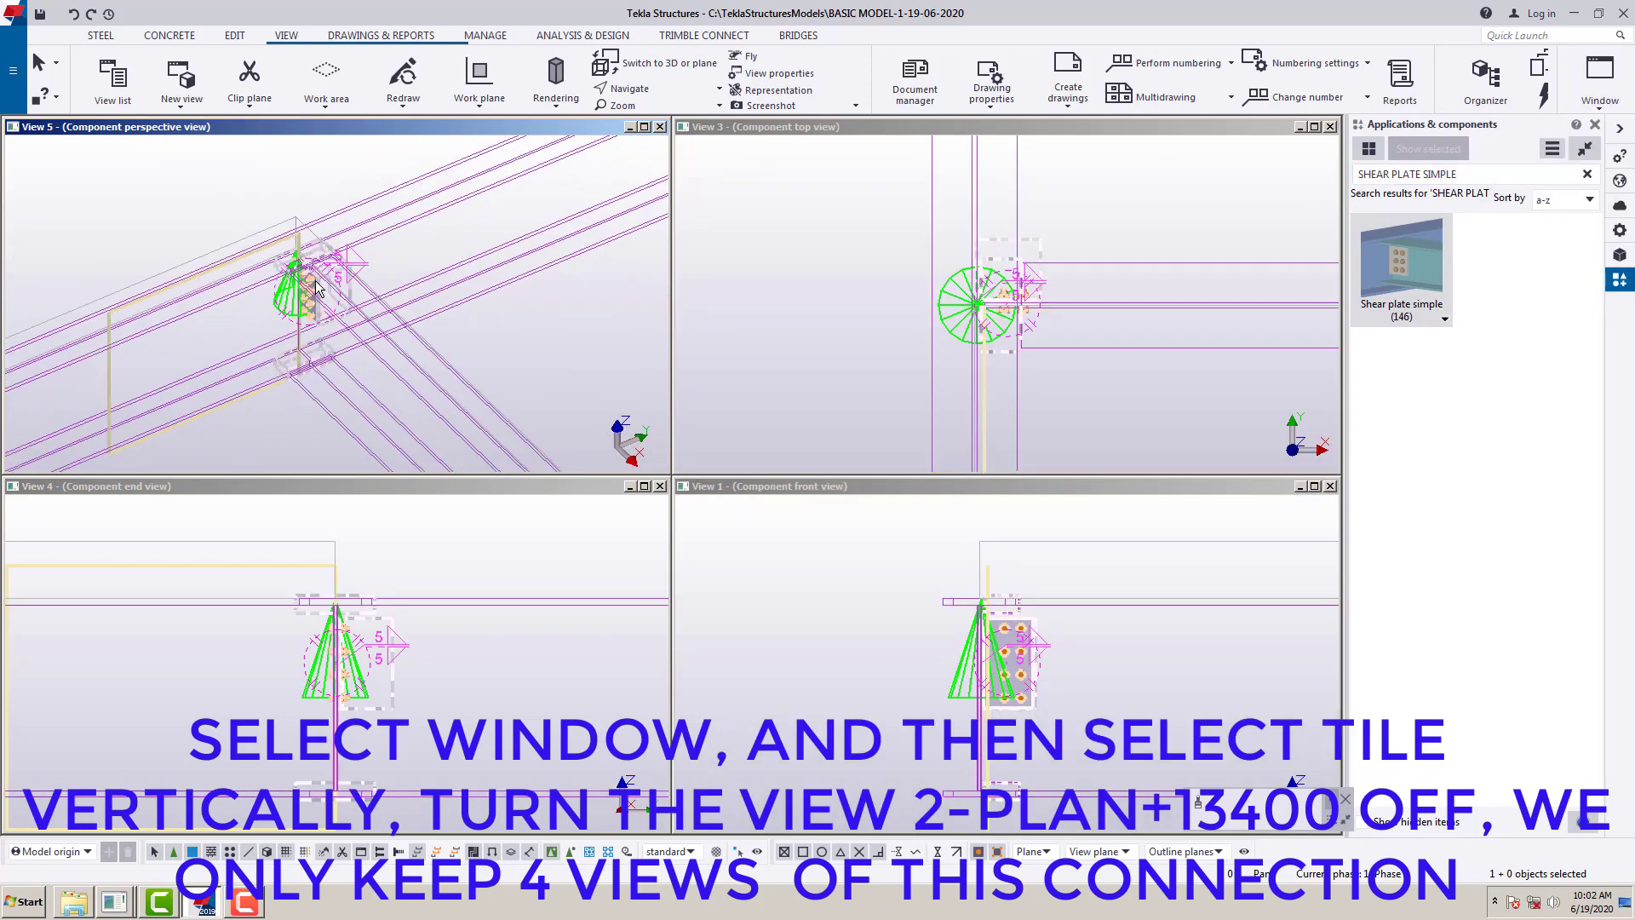
middle_drag(870, 615, 861, 616)
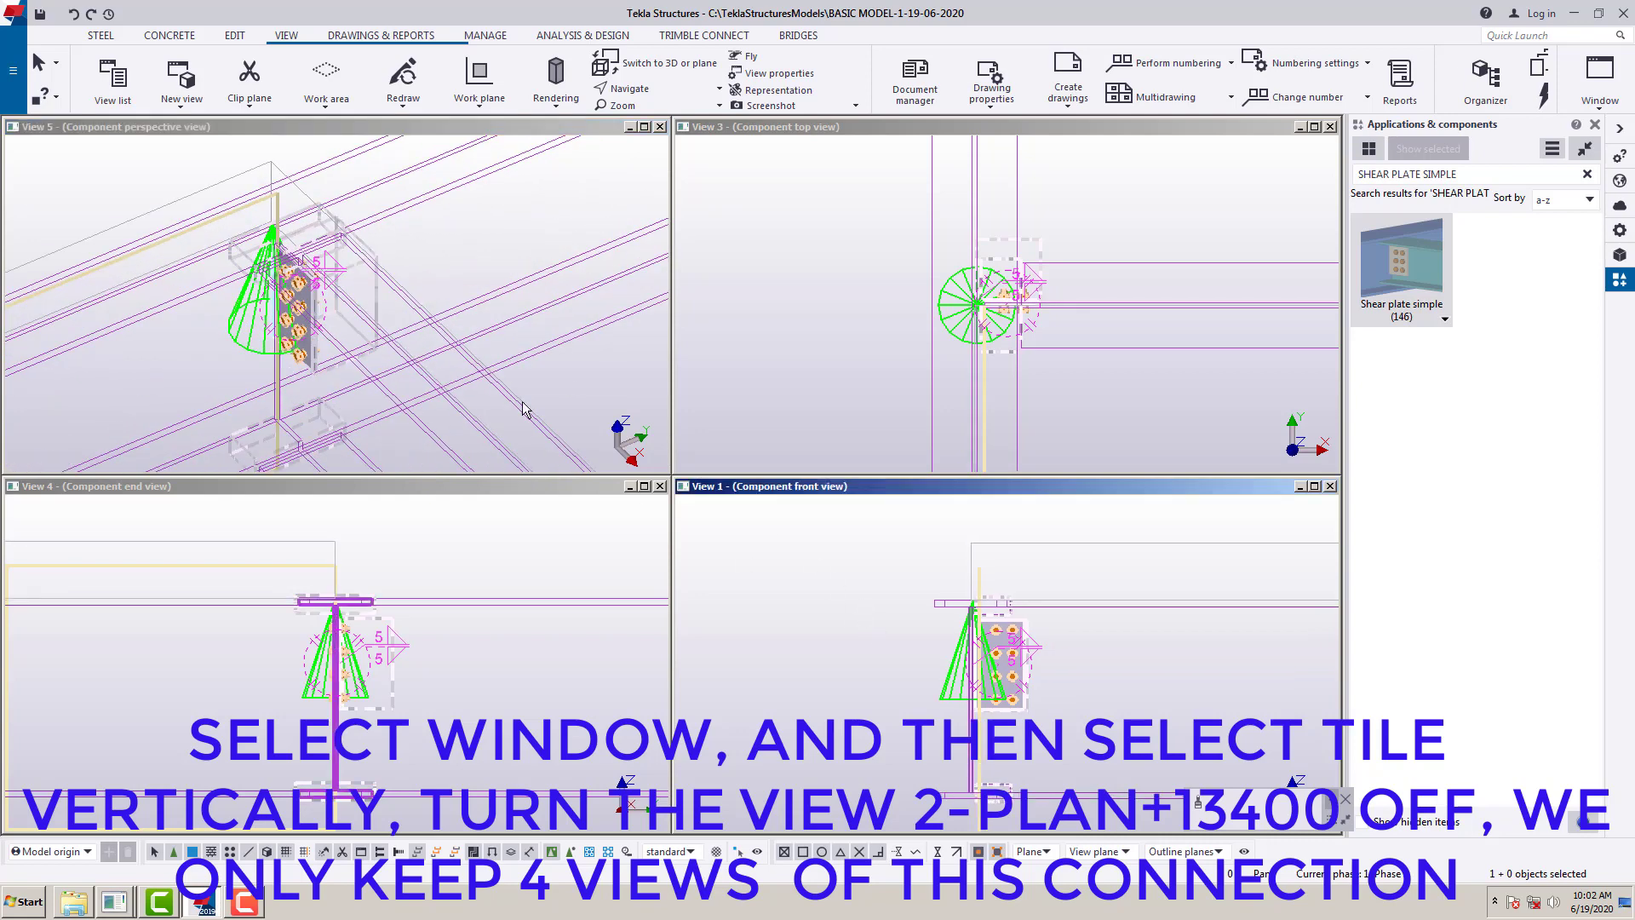
click(449, 247)
click(557, 109)
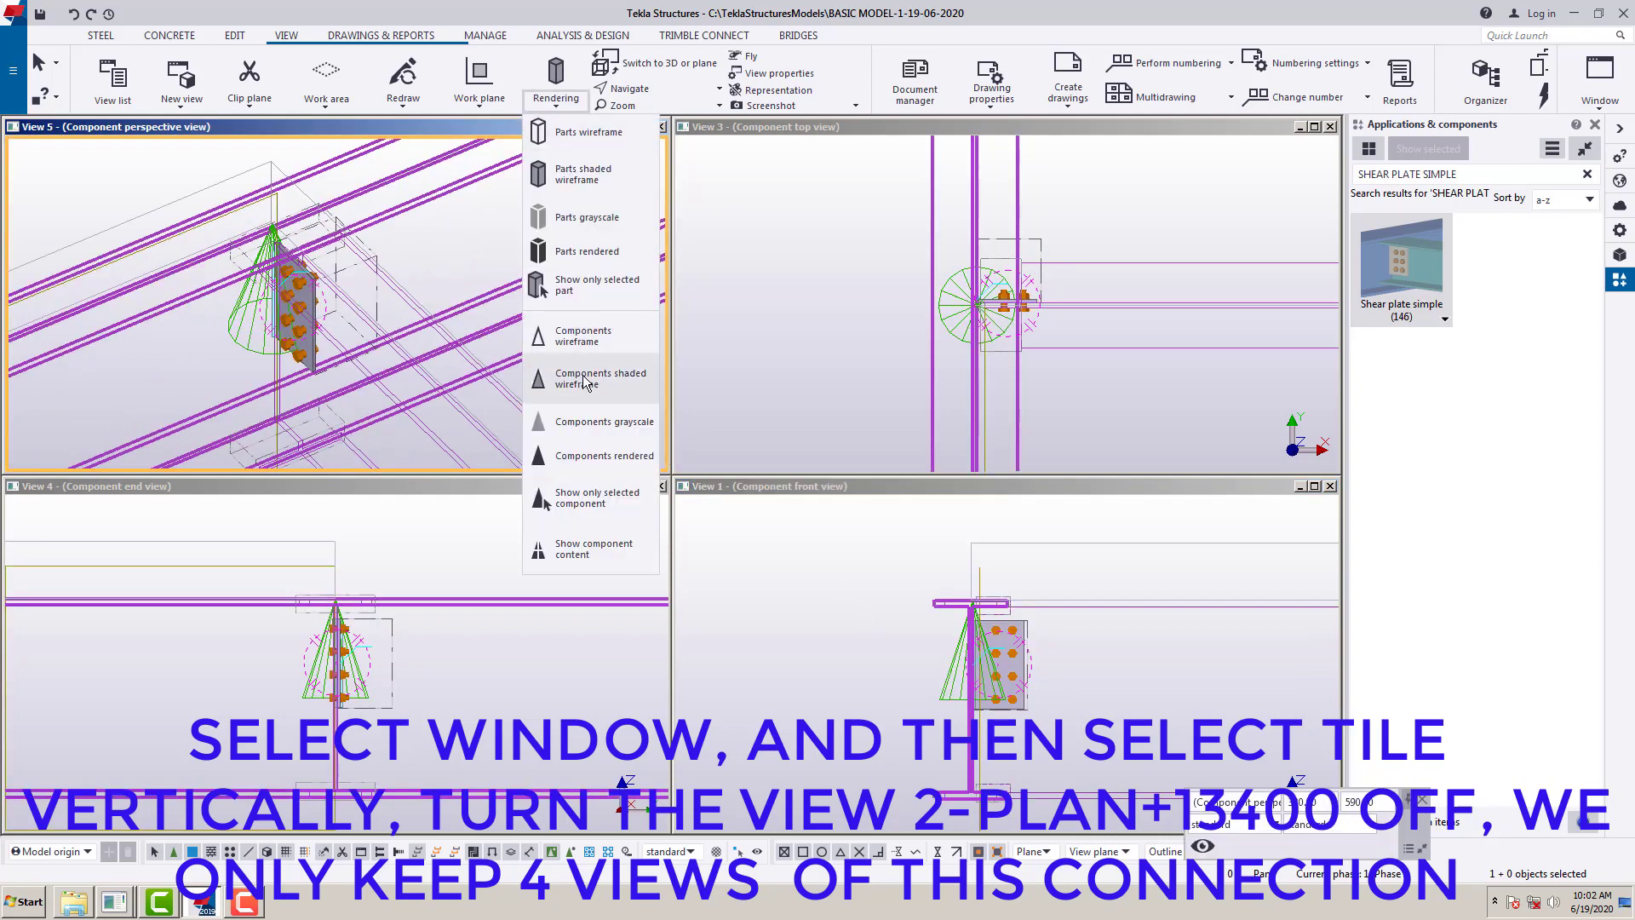
click(584, 458)
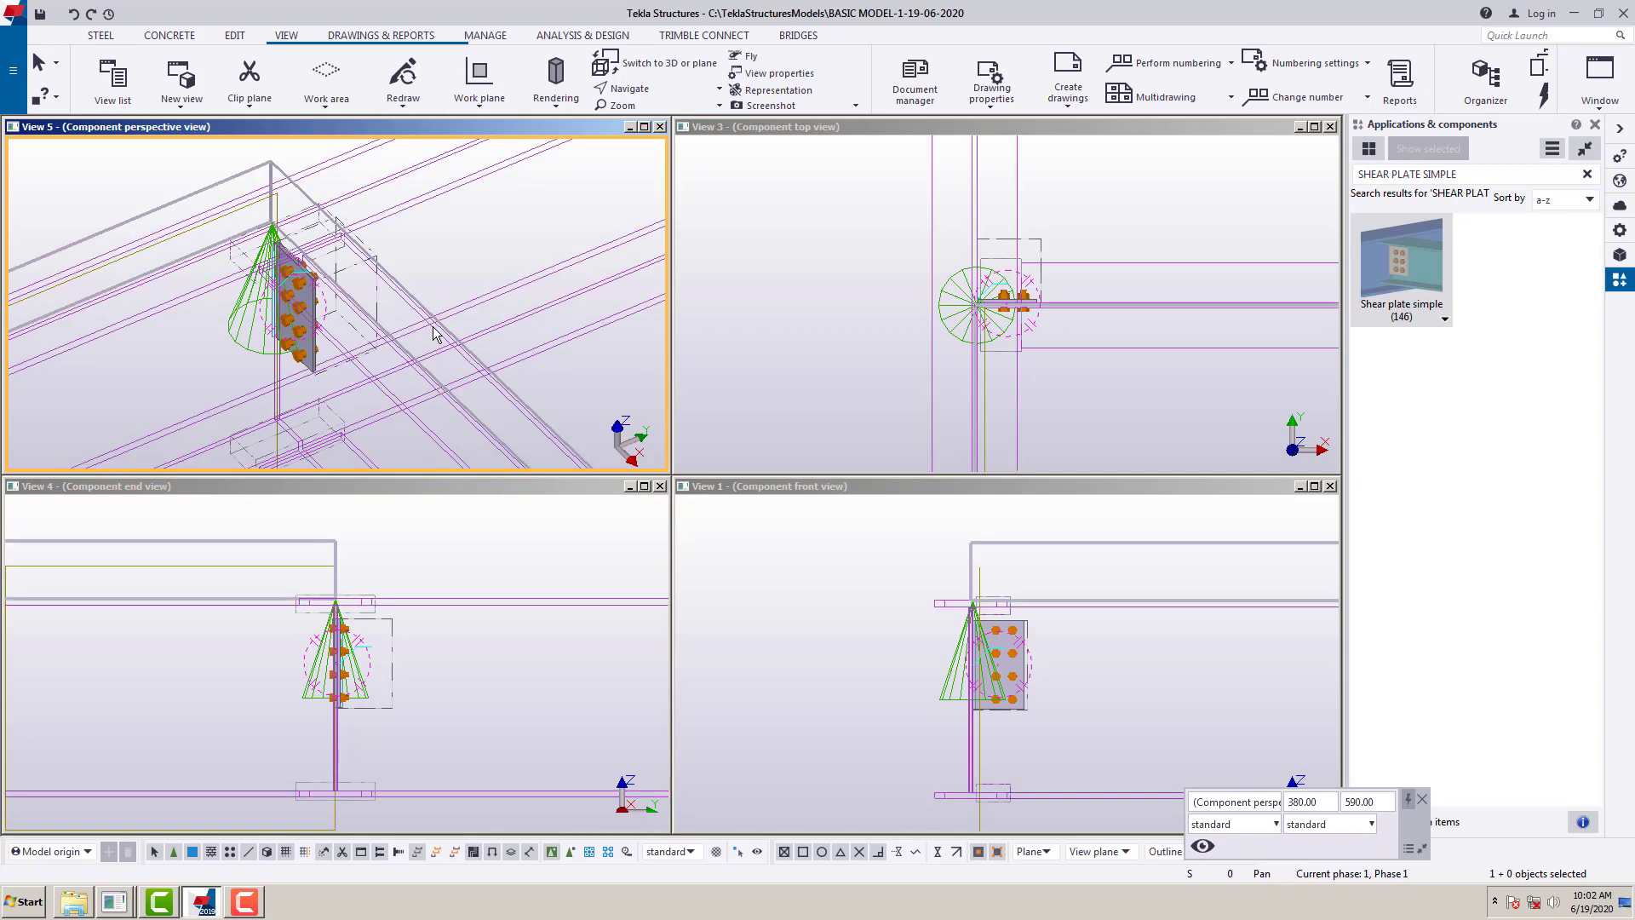
- Open the shear plate connection's properties and place the dialog clear of the component top and front views
middle_drag(432, 329, 435, 319)
middle_drag(882, 645, 868, 628)
scroll(1029, 637, up, 2)
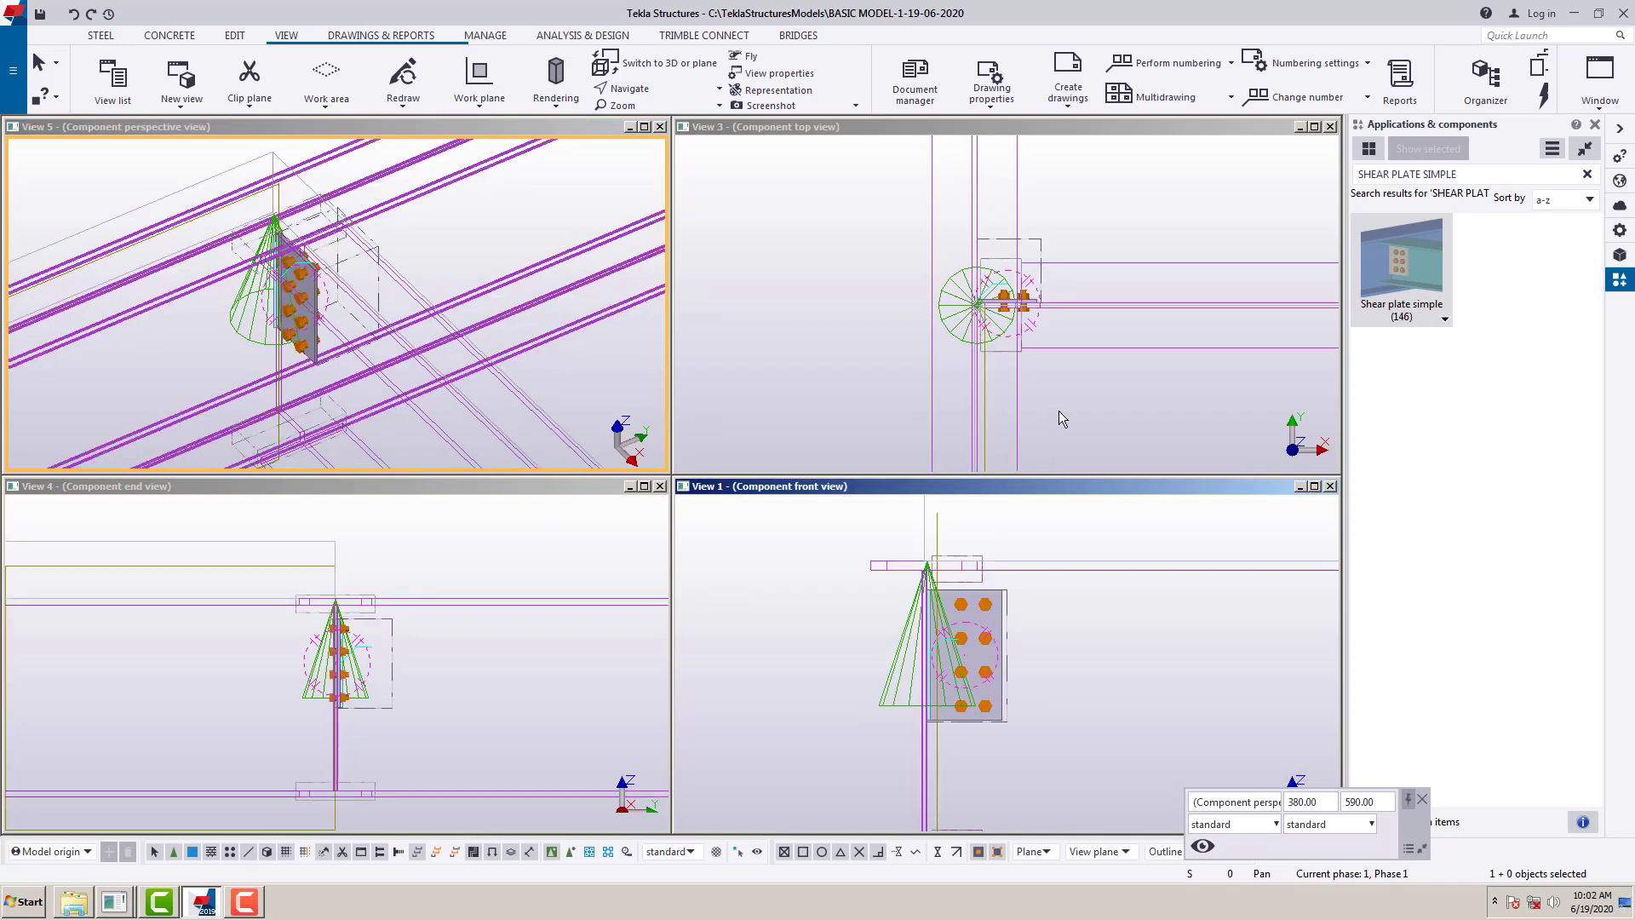
middle_drag(1057, 288, 1029, 278)
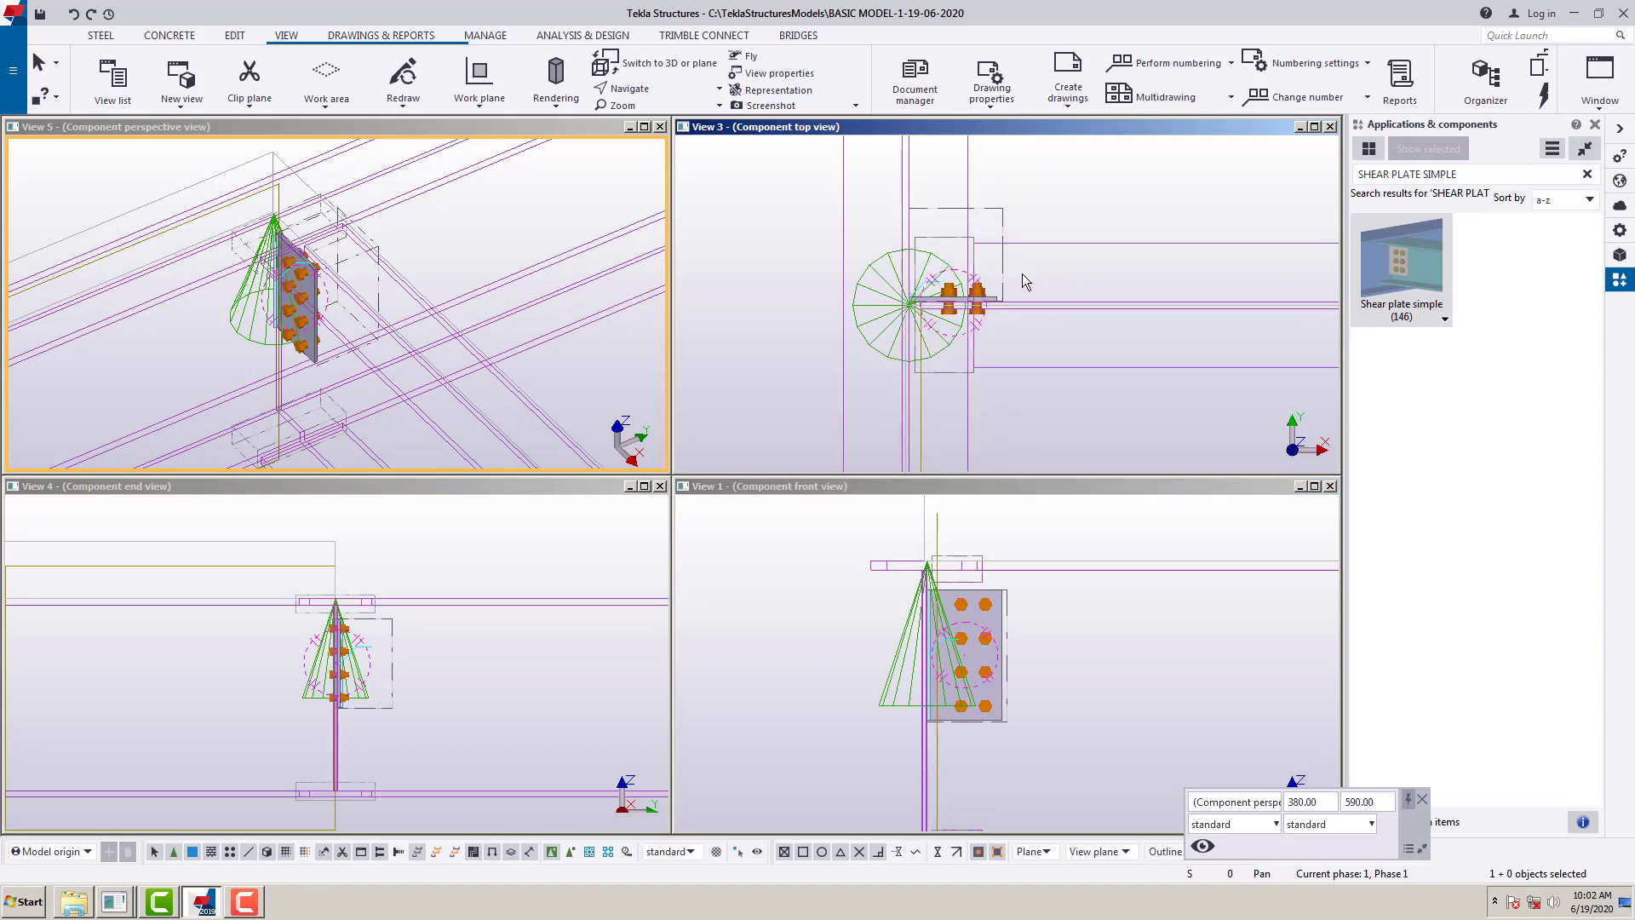
scroll(1018, 280, up, 2)
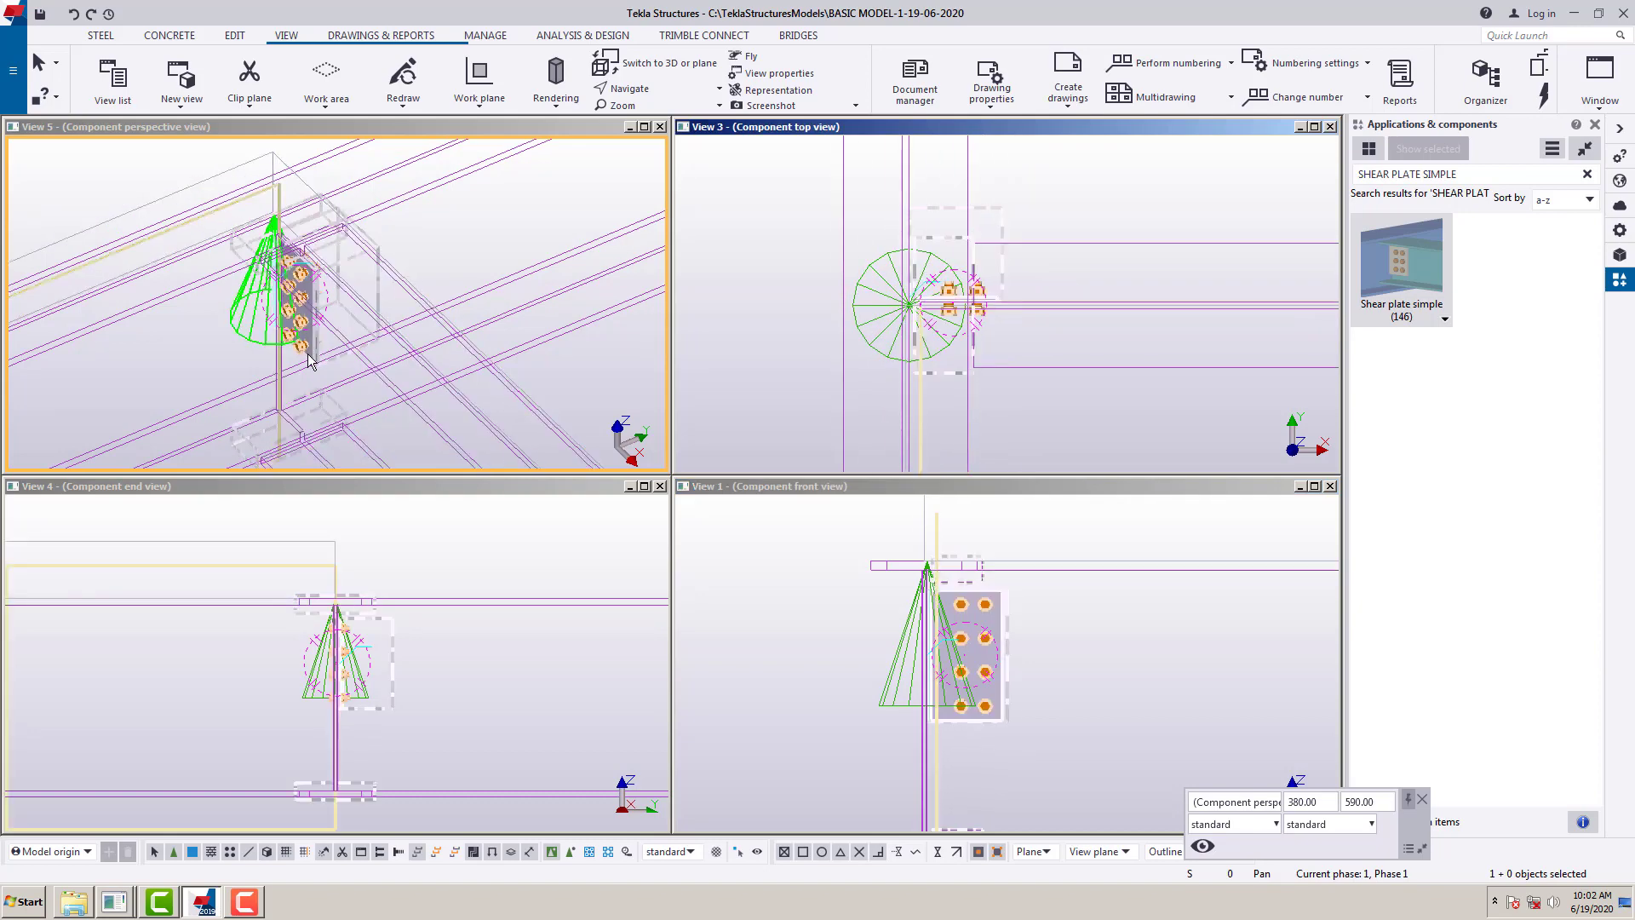
click(381, 293)
right_click(380, 287)
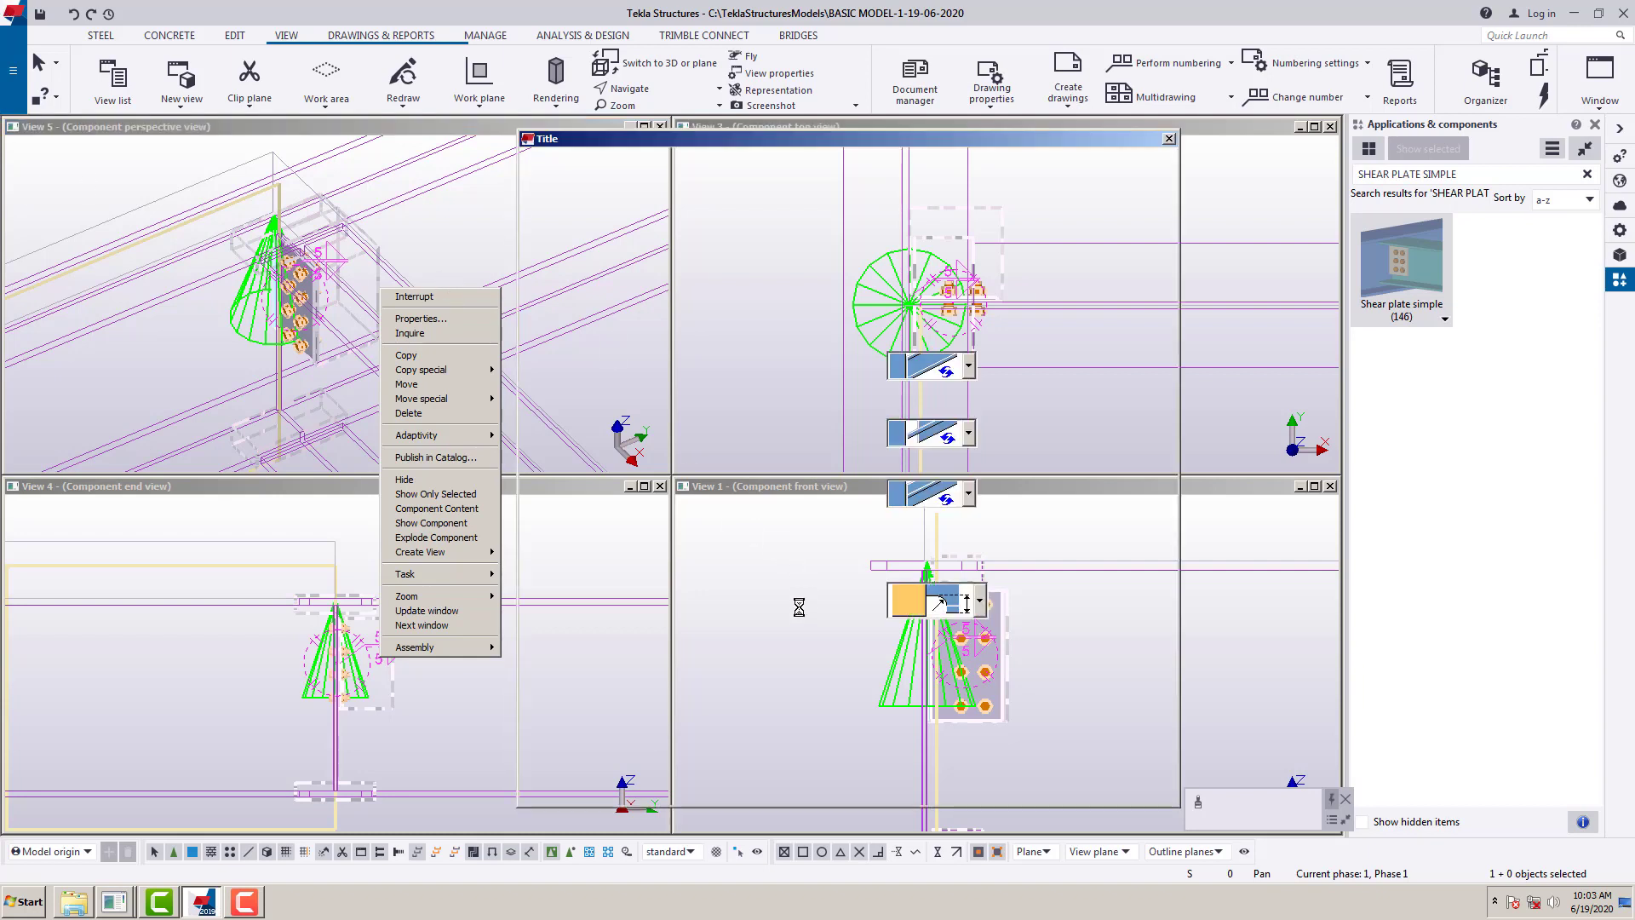
drag(736, 136, 304, 117)
- Show the plate settings in the Shear plate simple (146) properties, keeping the connection visible in the component front view
click(1117, 690)
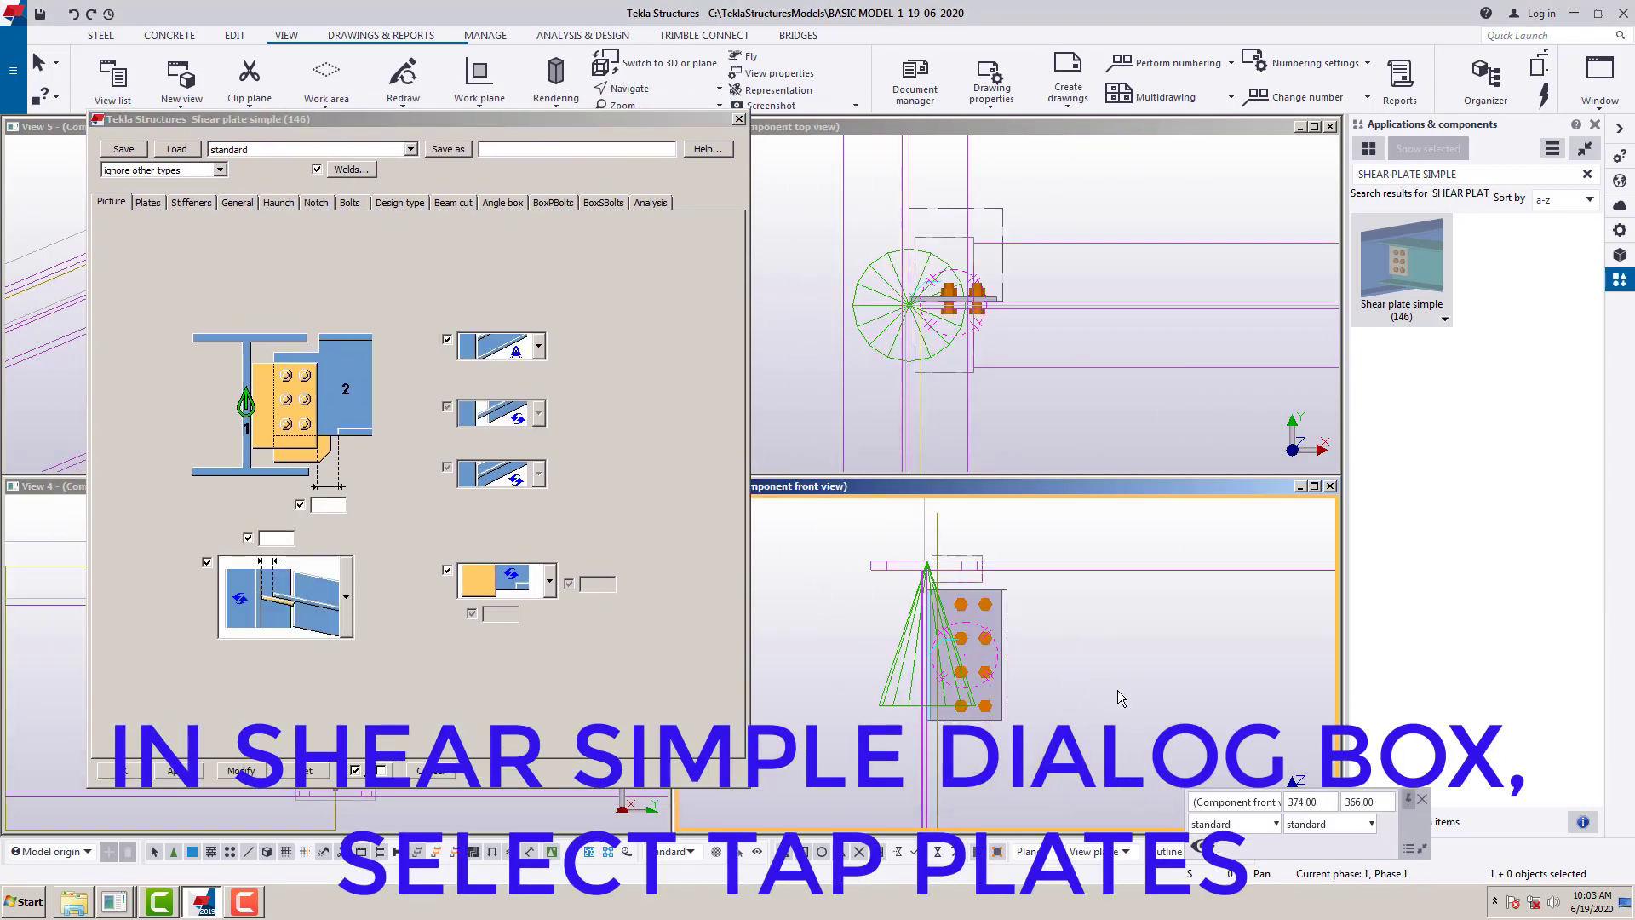
middle_drag(1119, 688, 1089, 642)
scroll(1112, 632, down, 1)
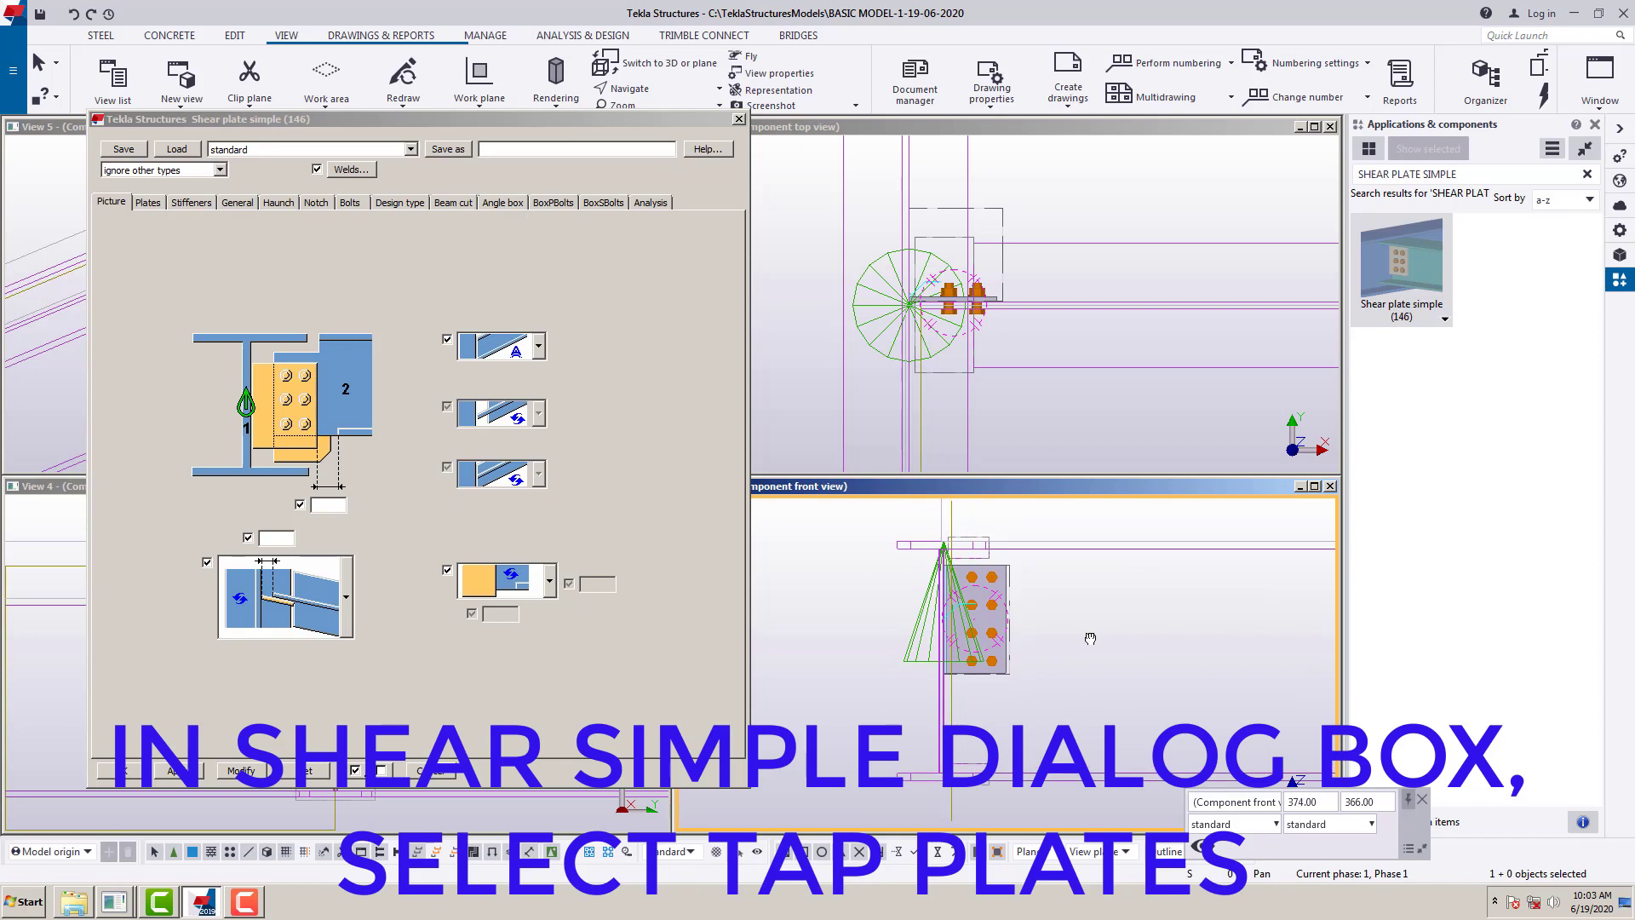
click(148, 202)
click(111, 203)
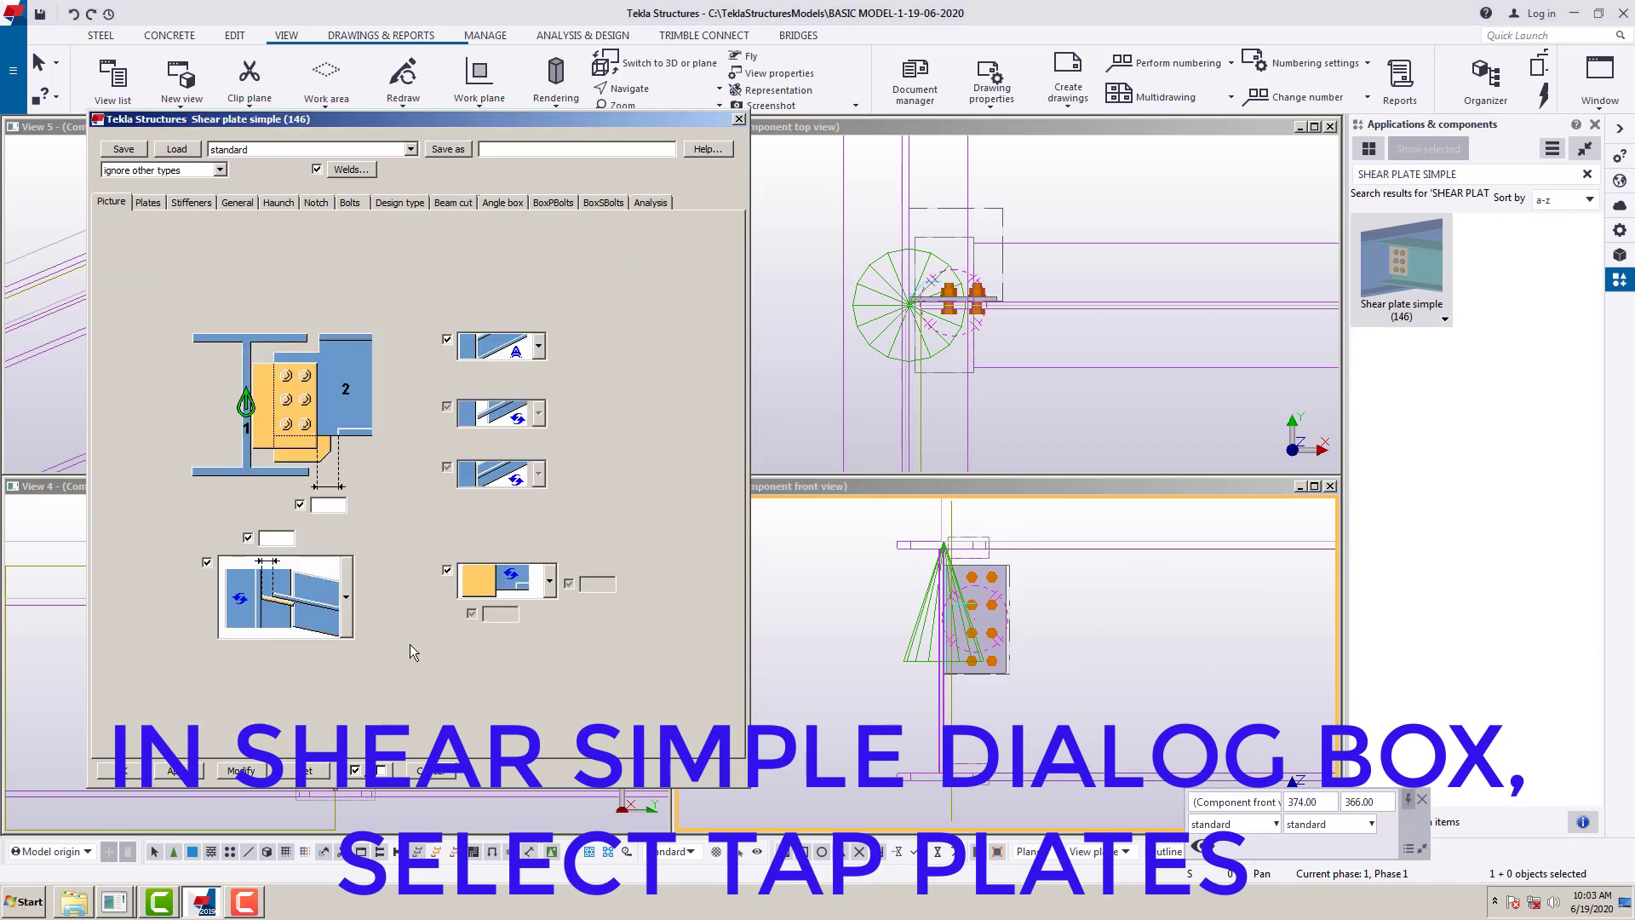
click(148, 202)
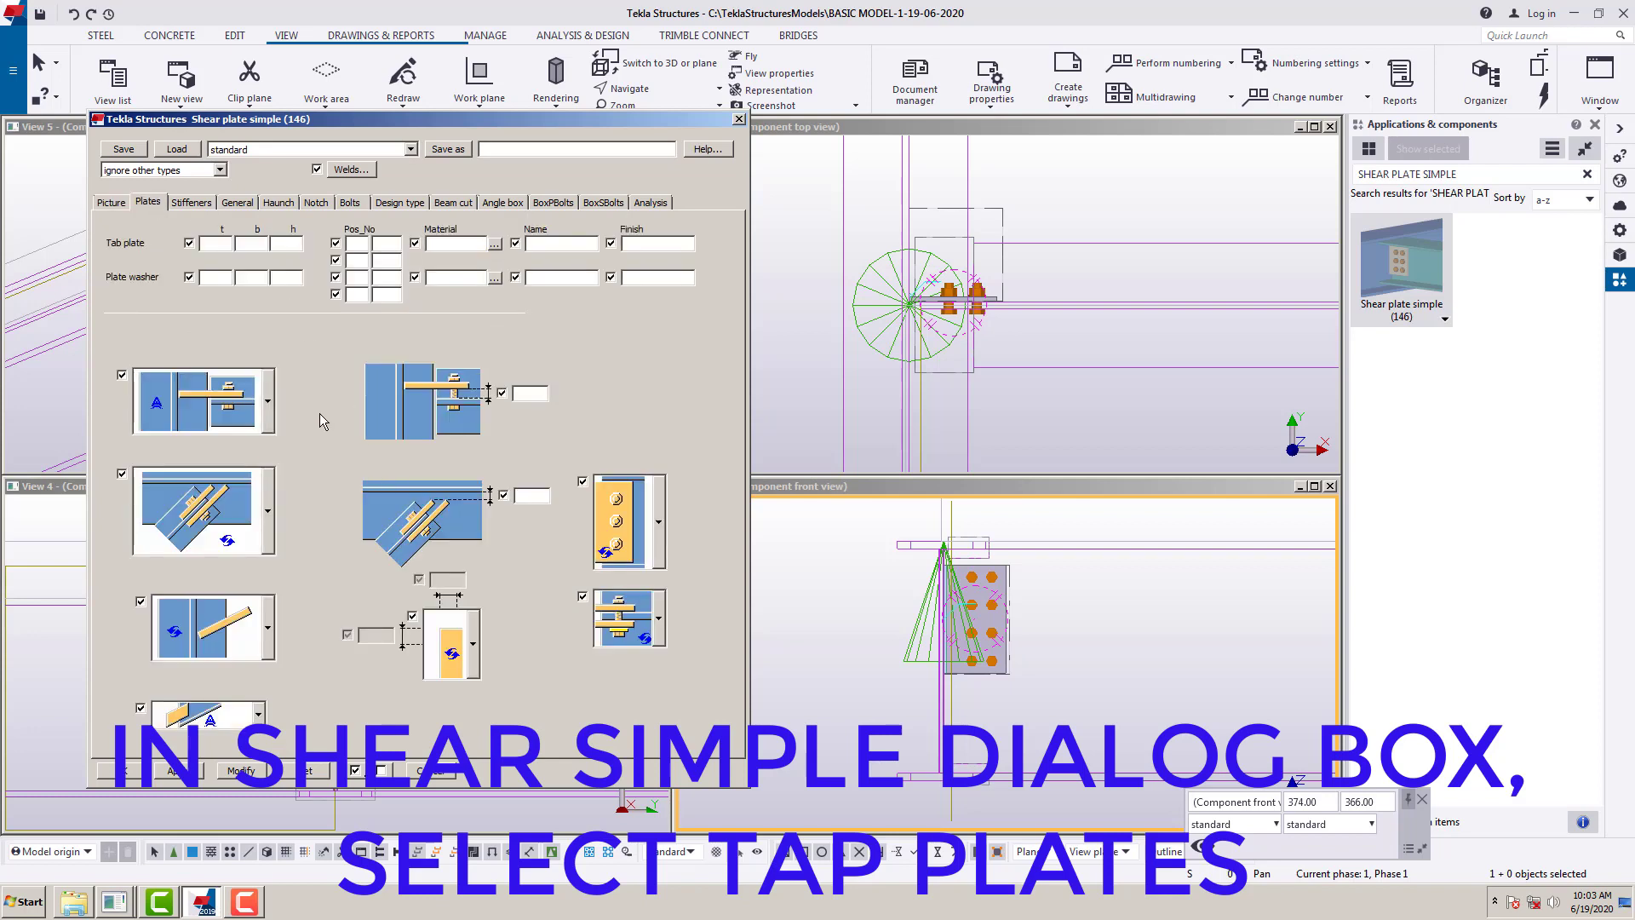
- Enter a thickness of 20 for the tab plate in the connection's properties
mouse_move(837, 615)
middle_down()
mouse_move(826, 594)
mouse_move(826, 621)
middle_up()
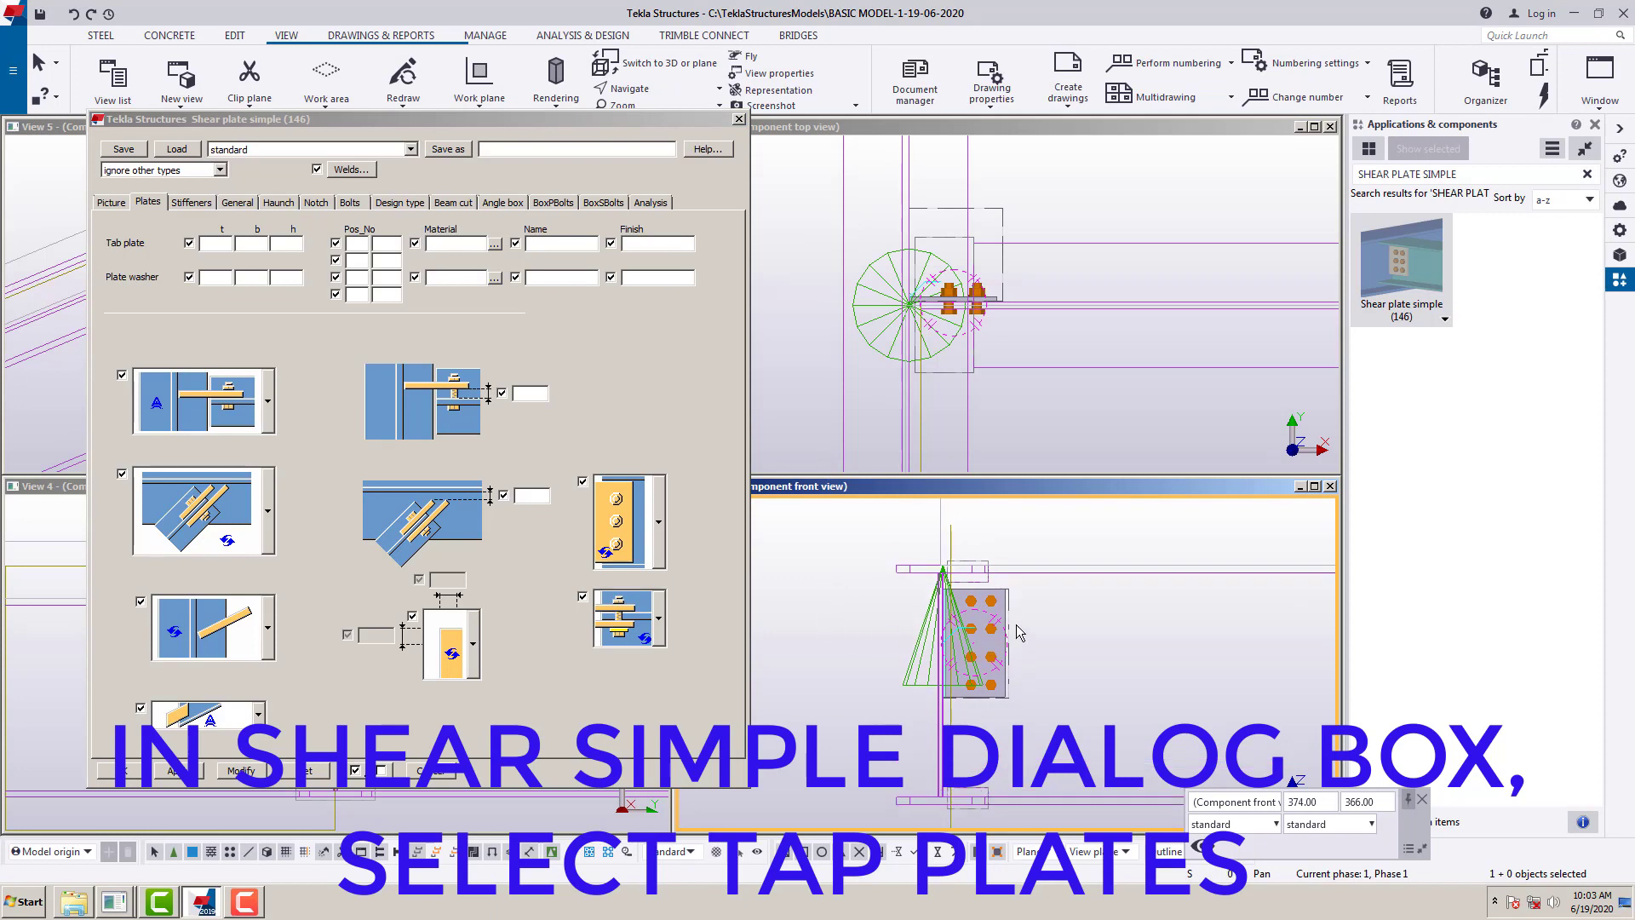
scroll(1039, 635, up, 1)
mouse_move(1066, 644)
middle_down()
mouse_move(1066, 588)
mouse_move(1069, 618)
middle_up()
middle_drag(1035, 427, 1050, 471)
scroll(963, 338, up, 3)
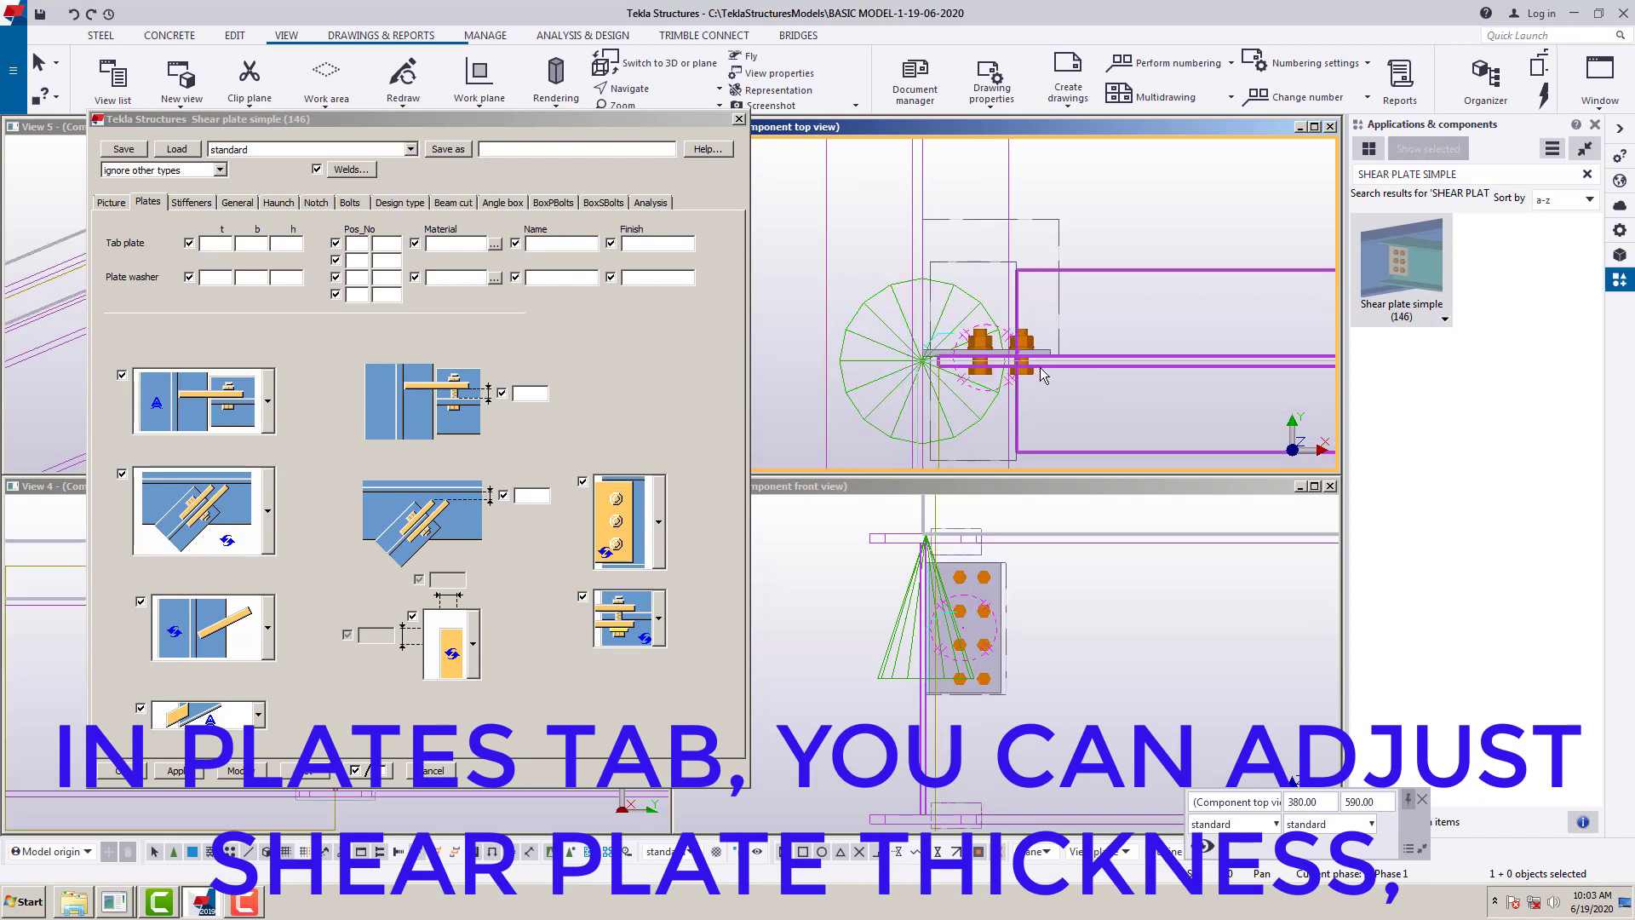
click(226, 243)
text(10)
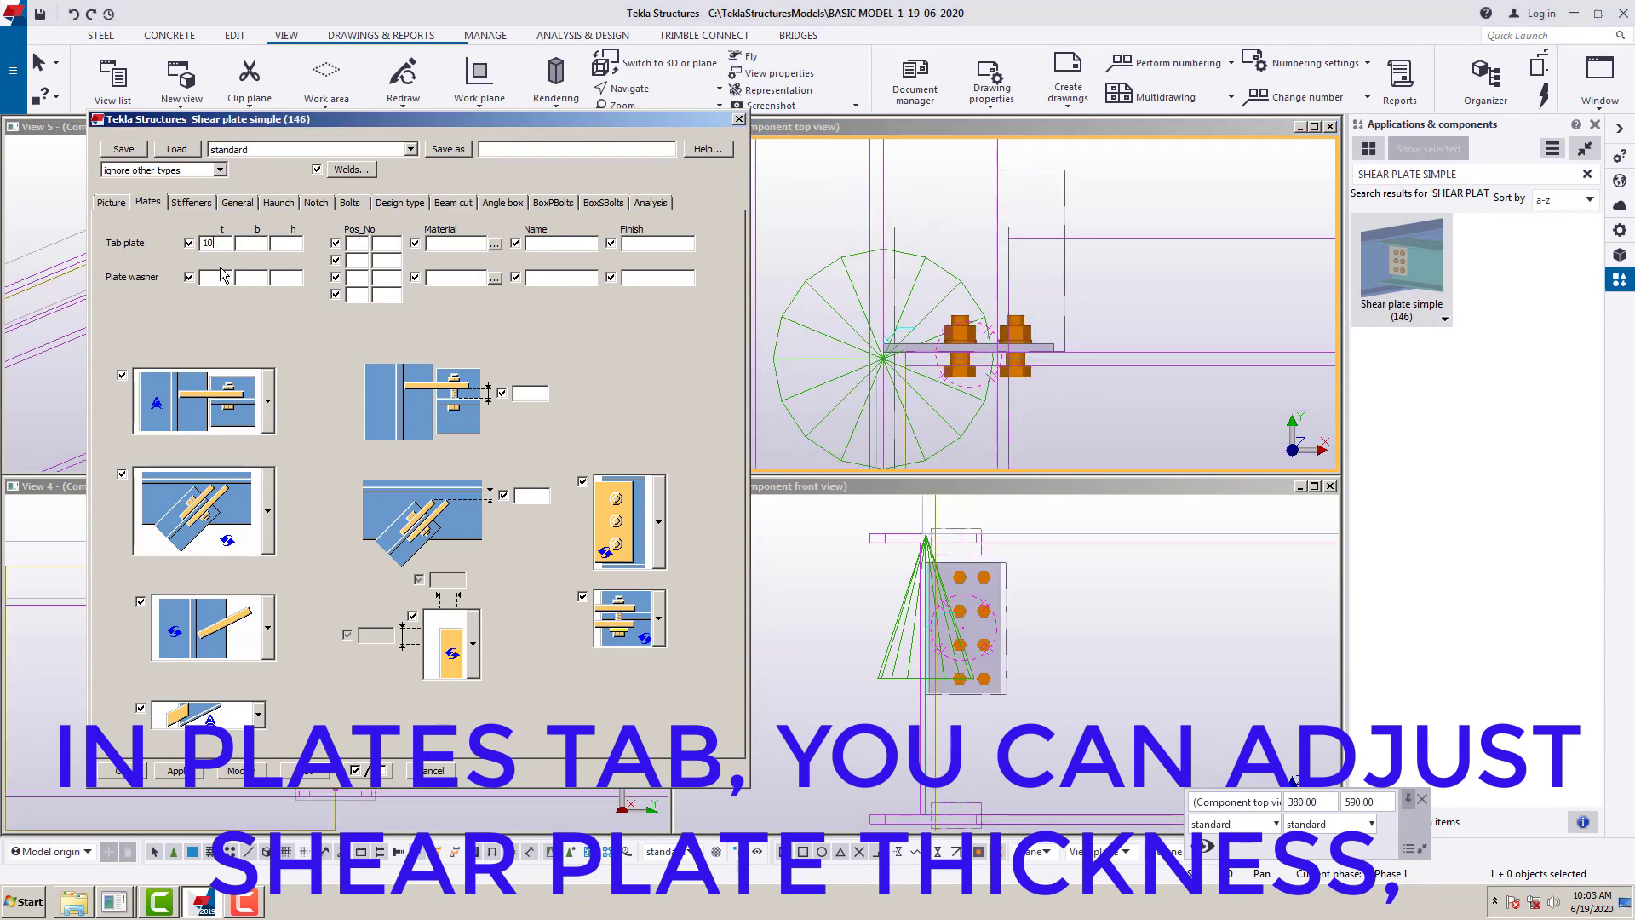
key(BackSpace)
key(BackSpace)
text(20)
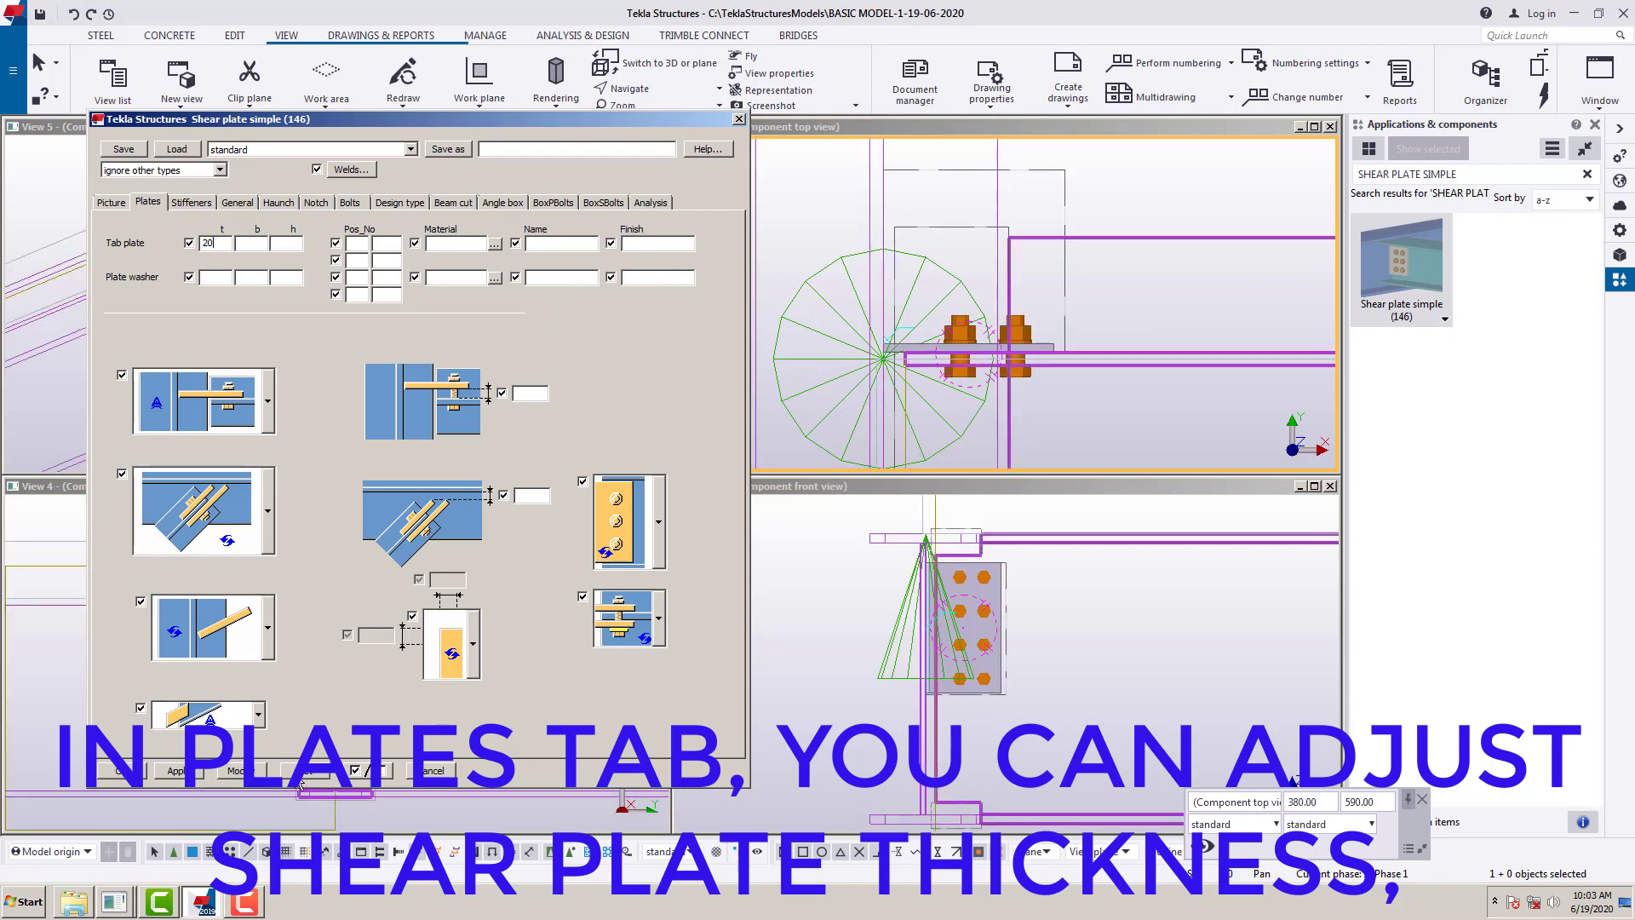
- Try to update the connection with a tab plate thickness of 30, and close its properties
click(245, 771)
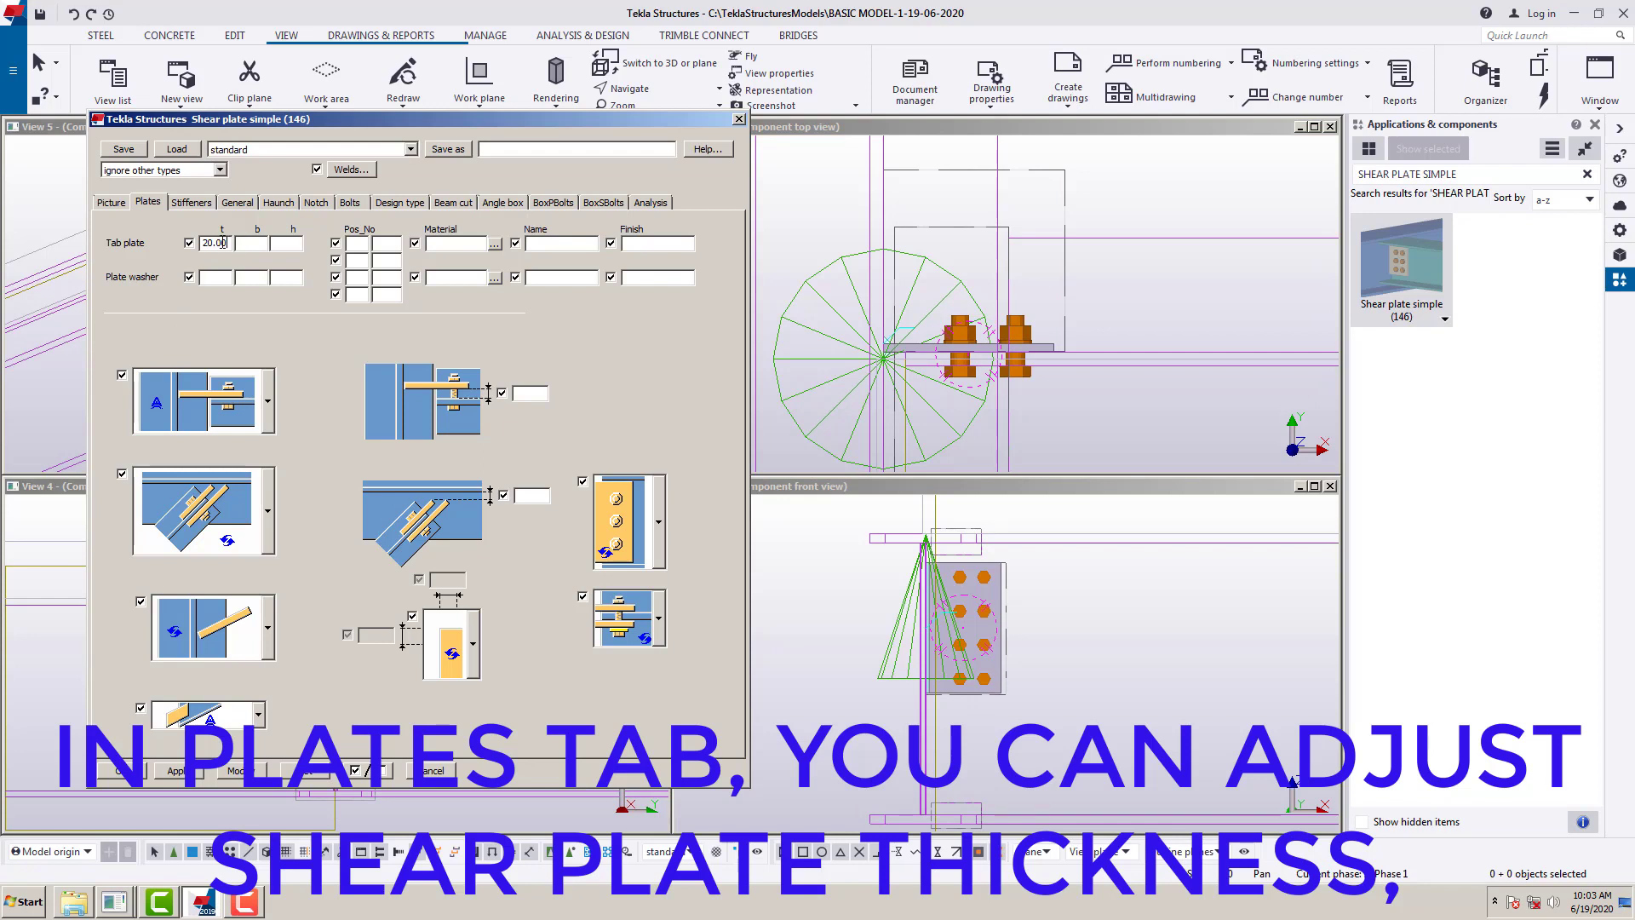
drag(228, 243, 180, 242)
text(30)
click(251, 771)
click(740, 118)
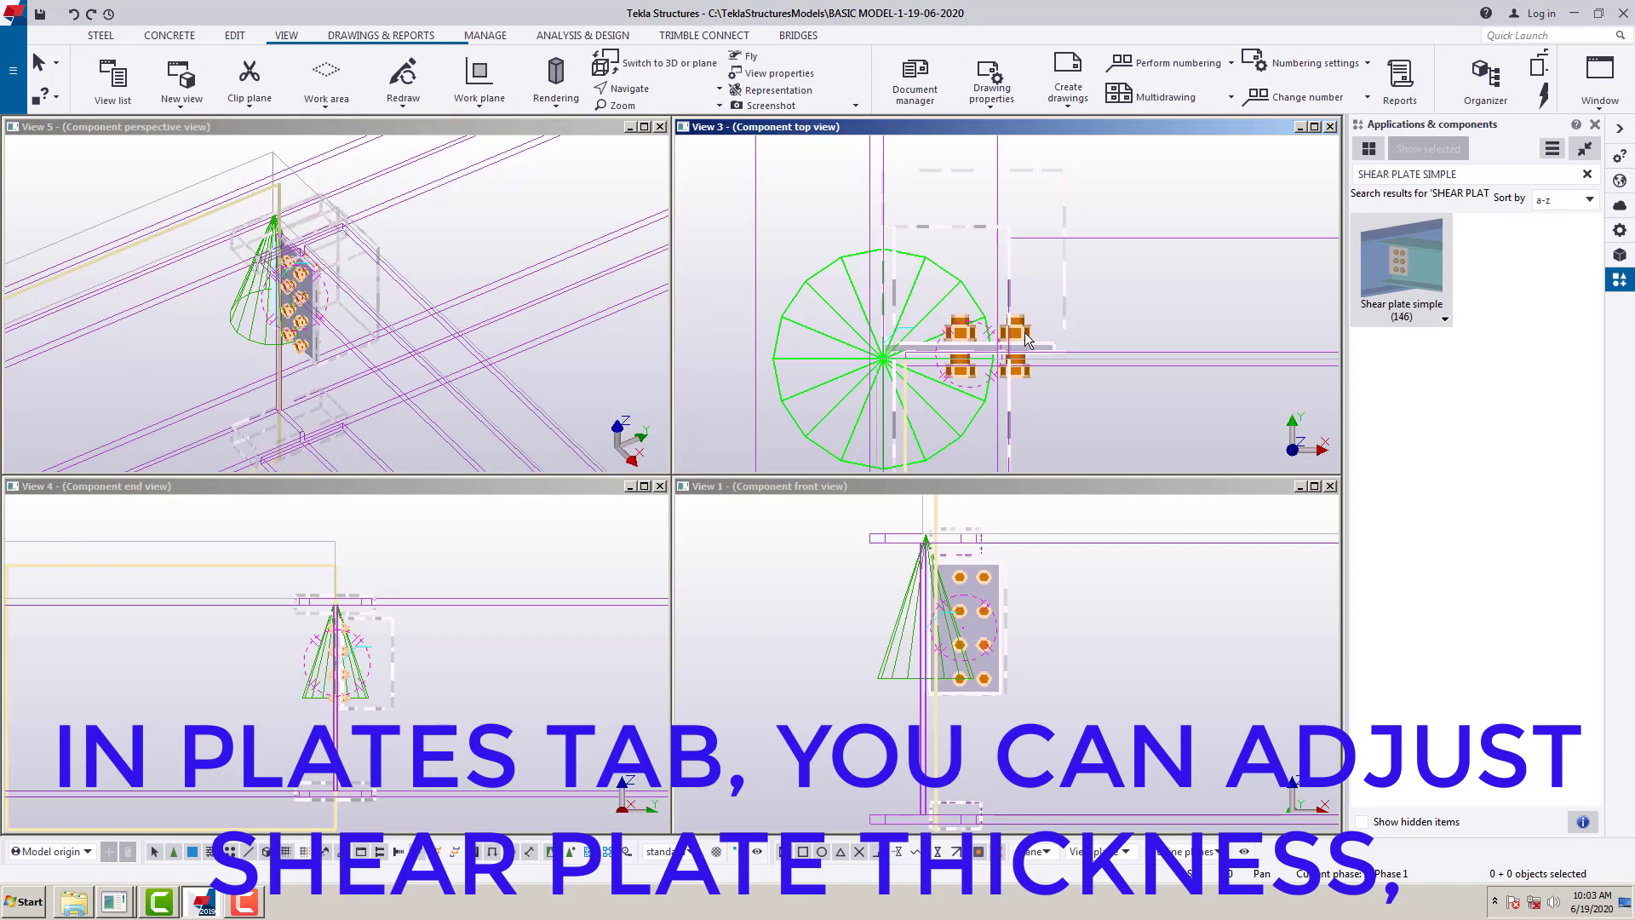
- Reopen the shear plate connection's properties and update the connection with a tab plate thickness of 30
right_click(1025, 330)
click(1061, 357)
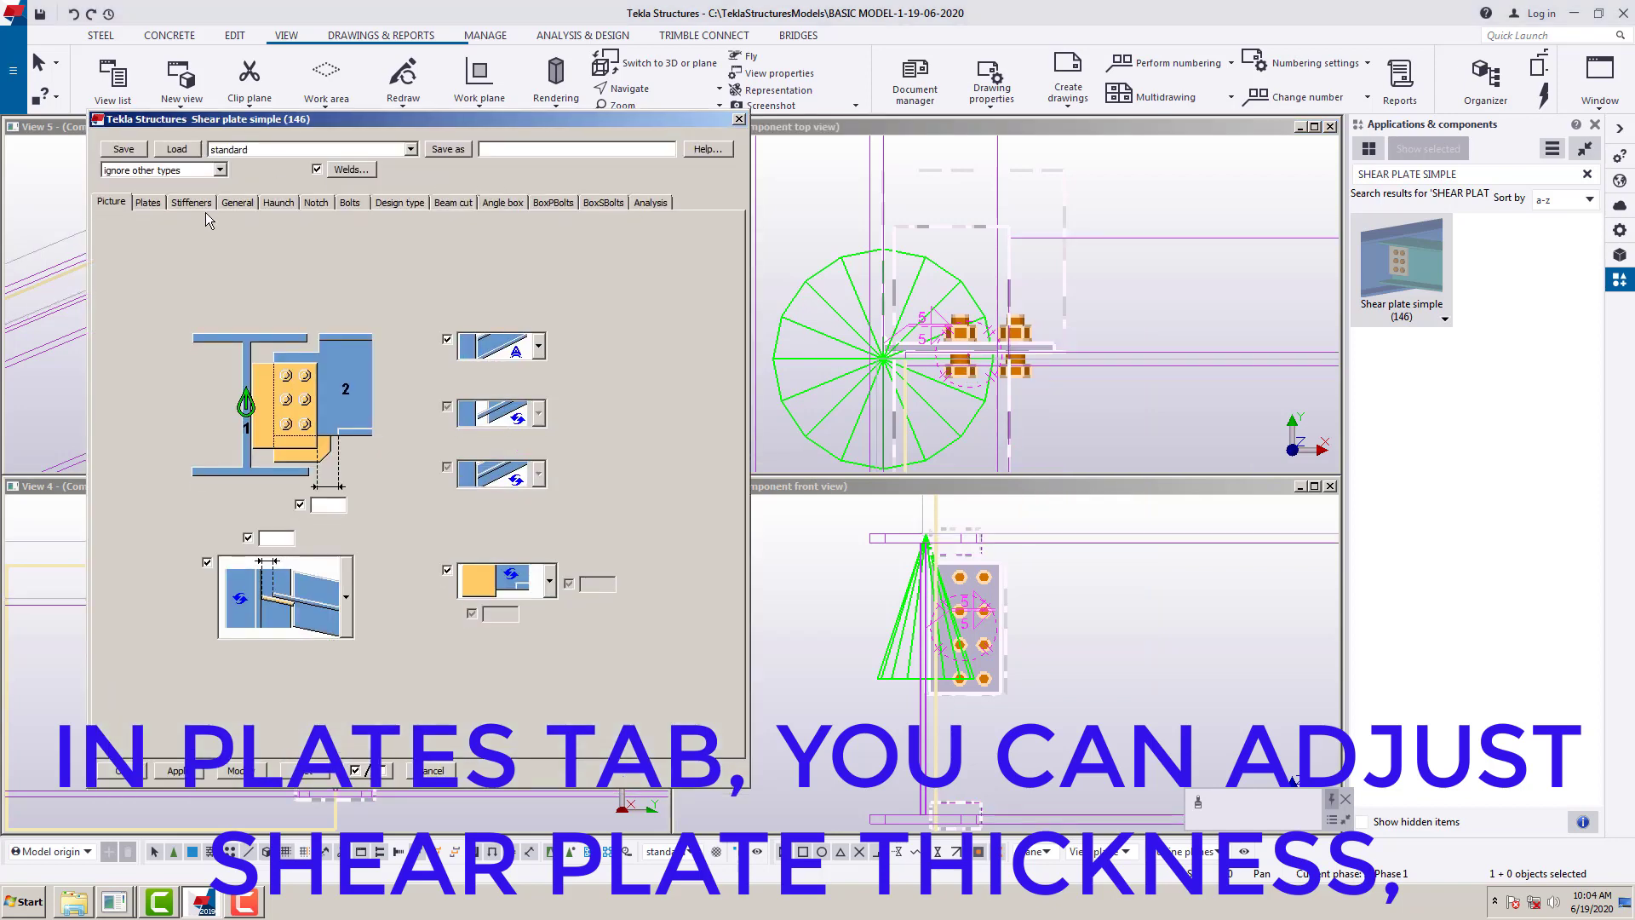
click(148, 202)
click(224, 247)
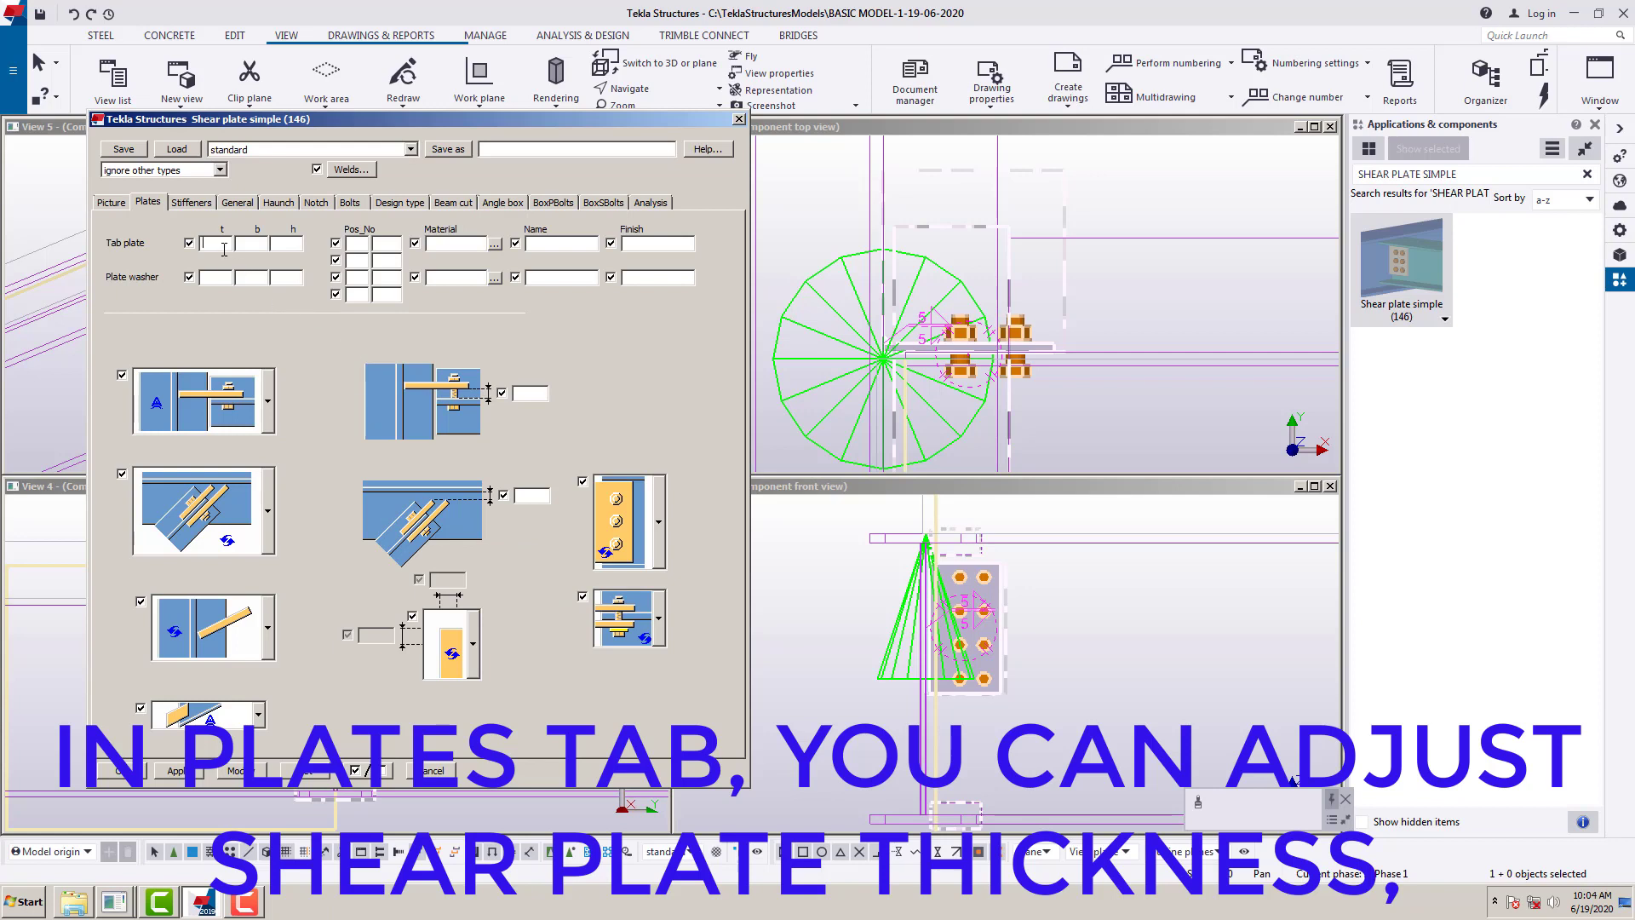
text(30)
click(239, 771)
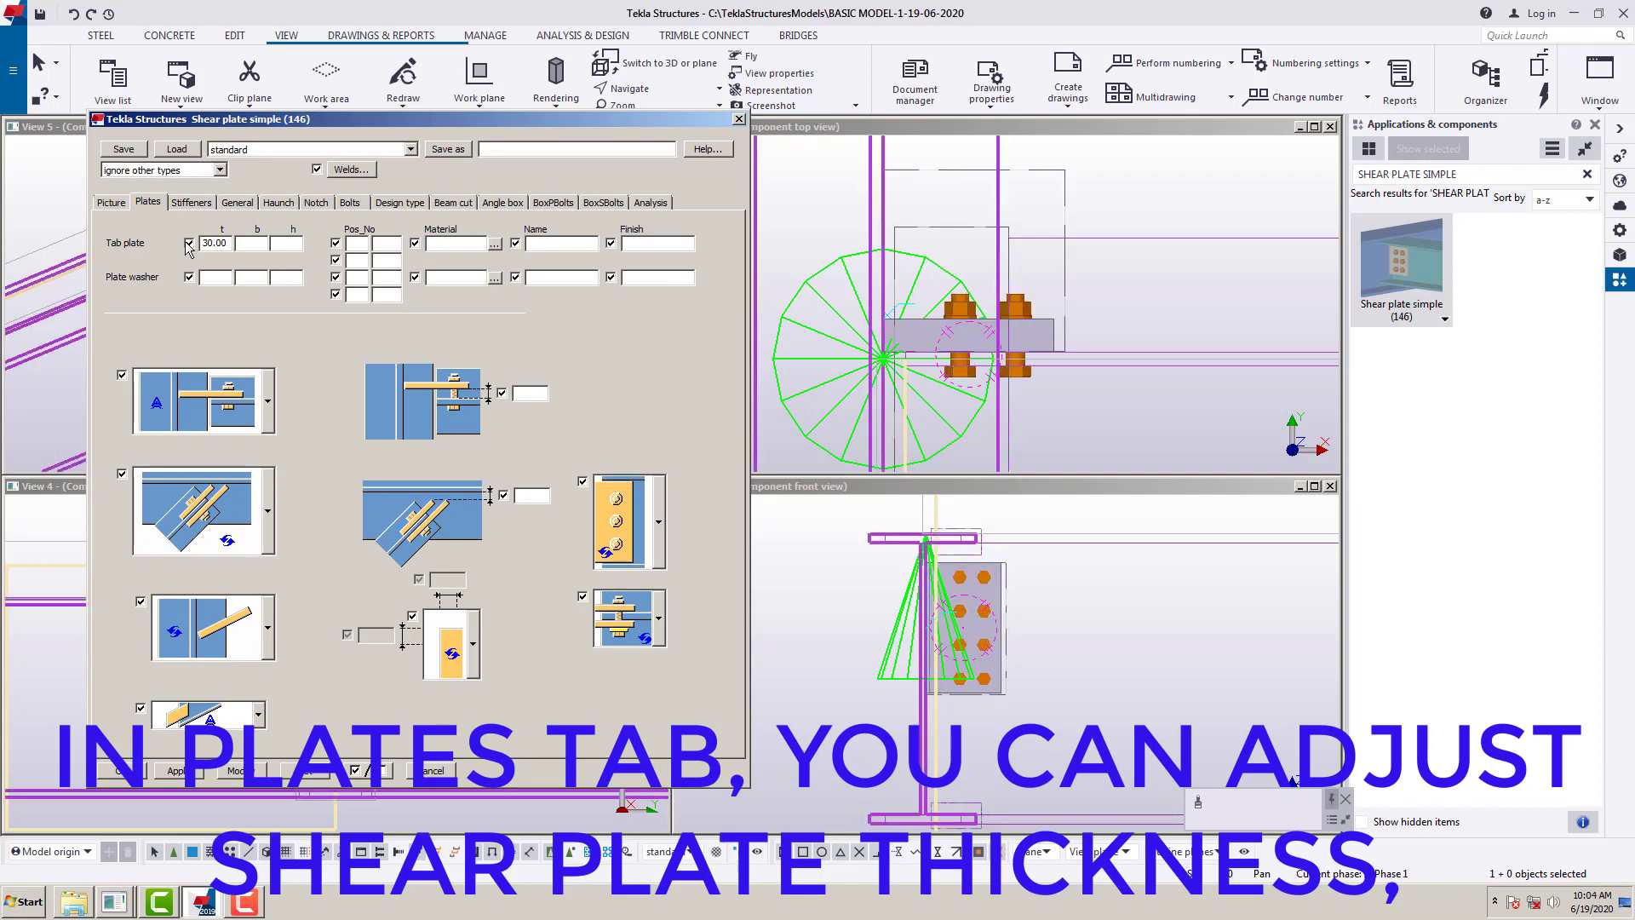
- Update the tab plate to thickness 15, width 200 and height 400, and check it in the component front view
double_click(224, 243)
text(1)
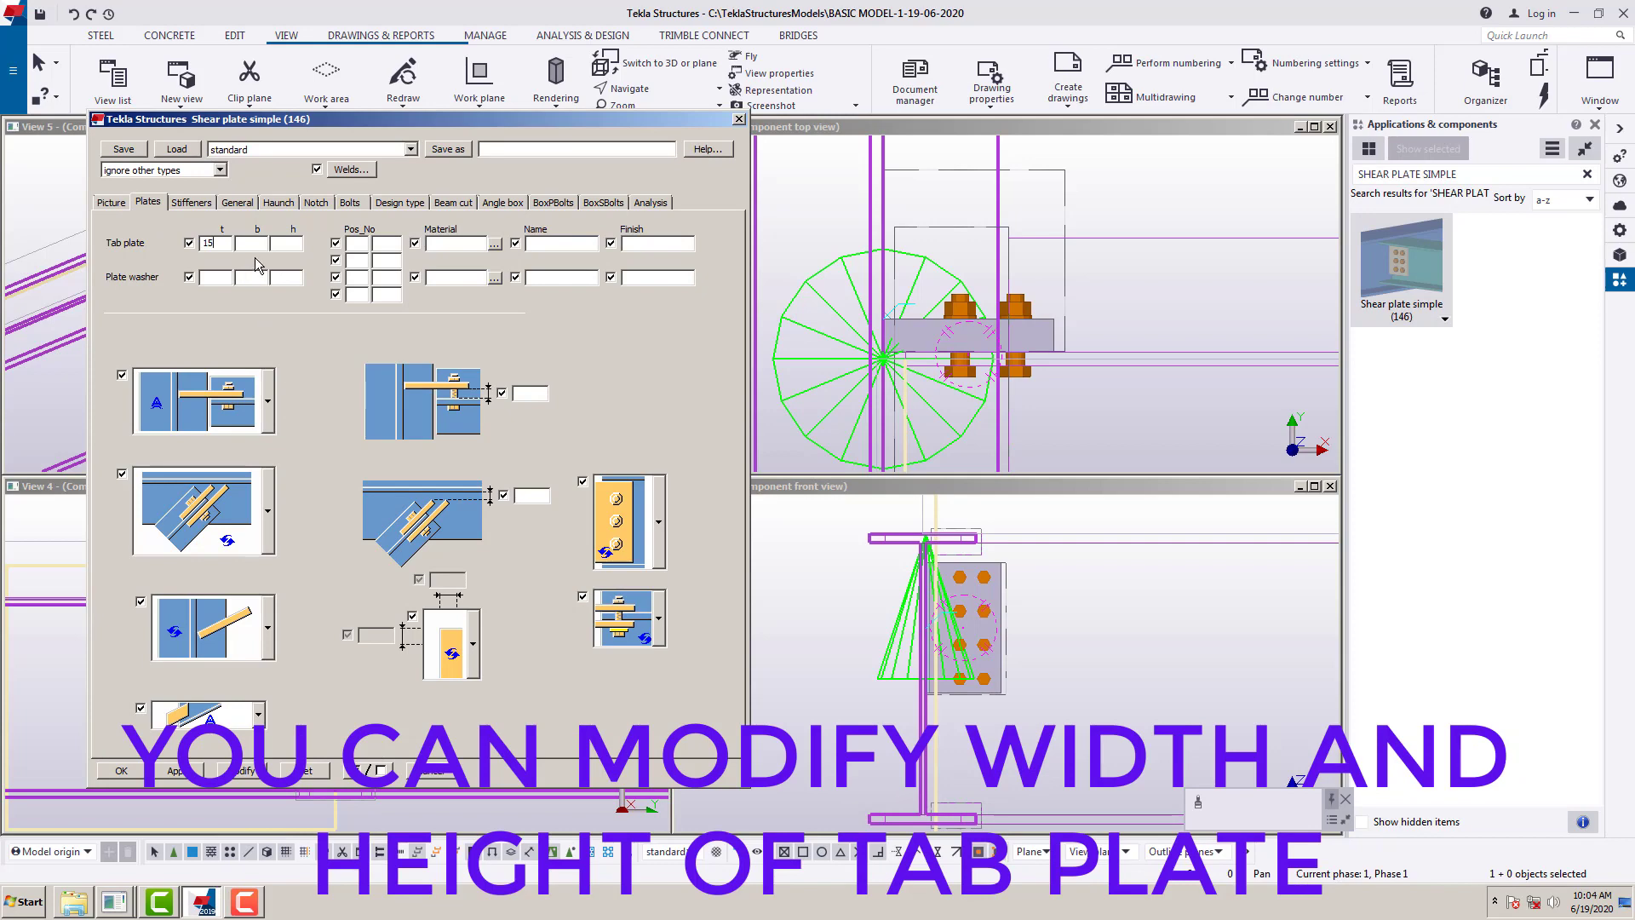
text(5)
key(Tab)
key(BackSpace)
text(200)
click(238, 770)
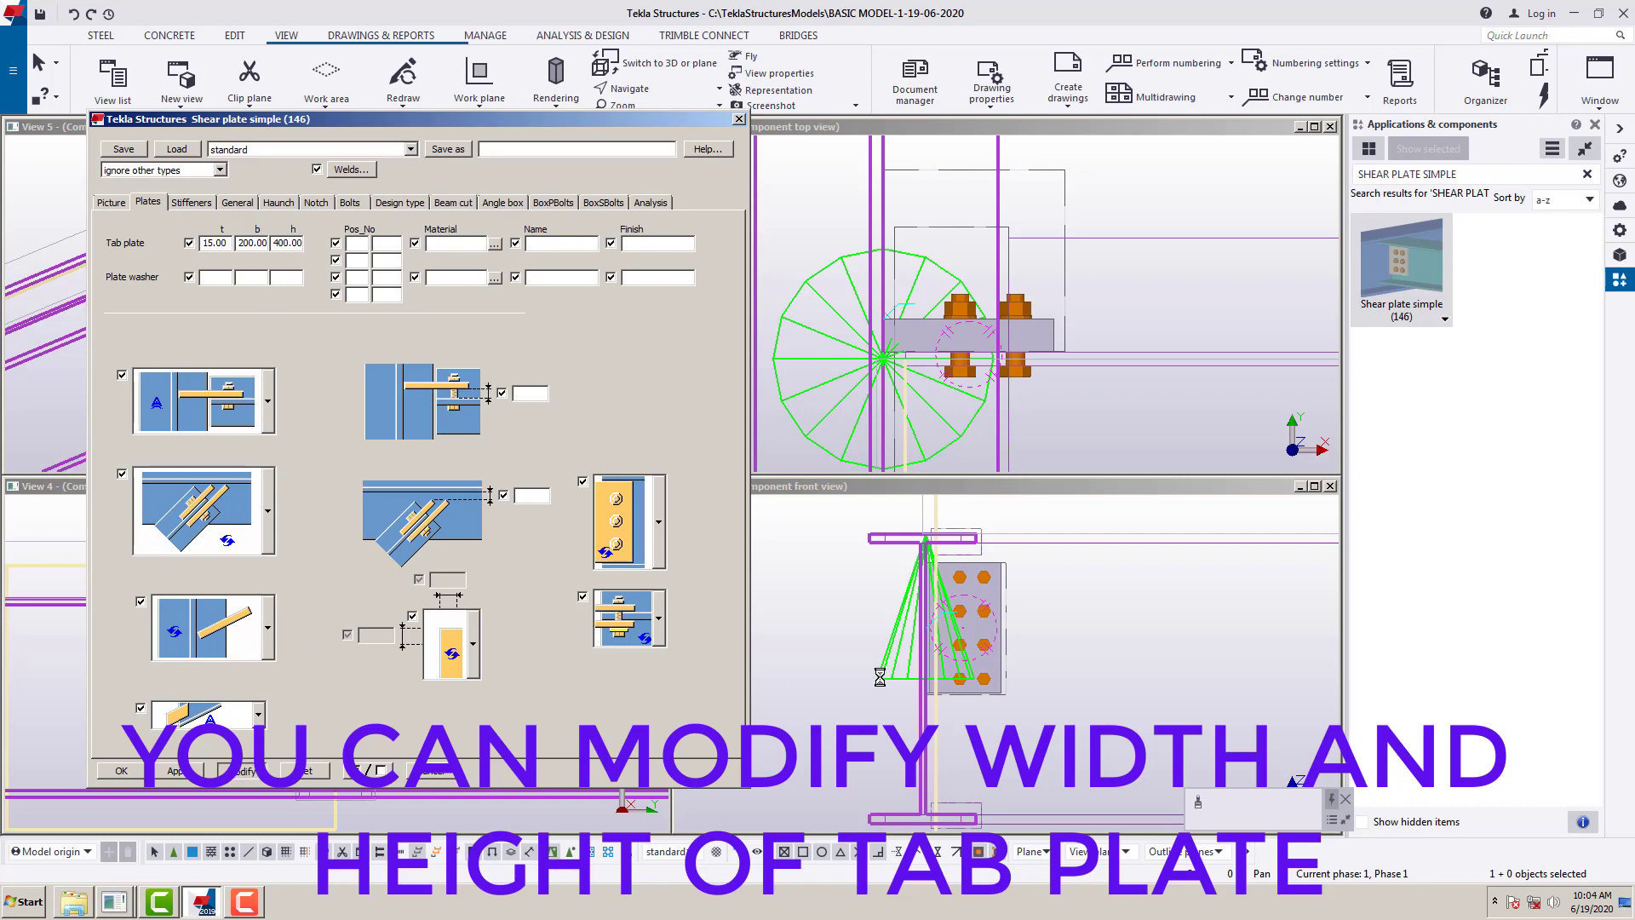
click(1002, 619)
scroll(1001, 619, down, 1)
scroll(985, 762, up, 1)
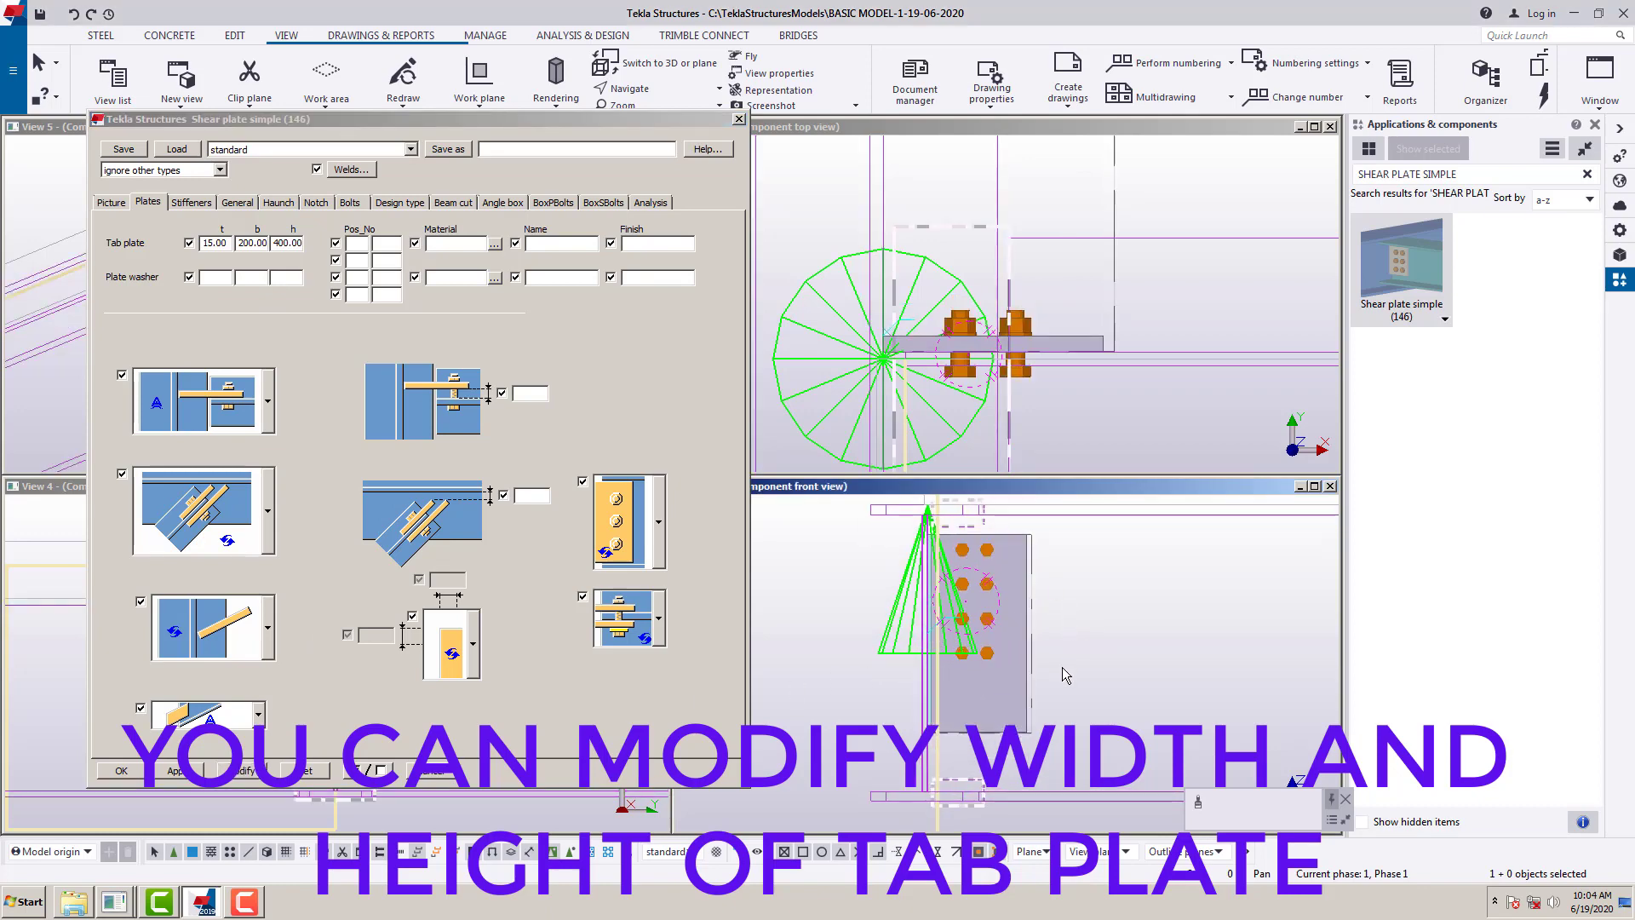
mouse_move(1062, 668)
middle_down()
mouse_move(1088, 639)
mouse_move(1088, 678)
middle_up()
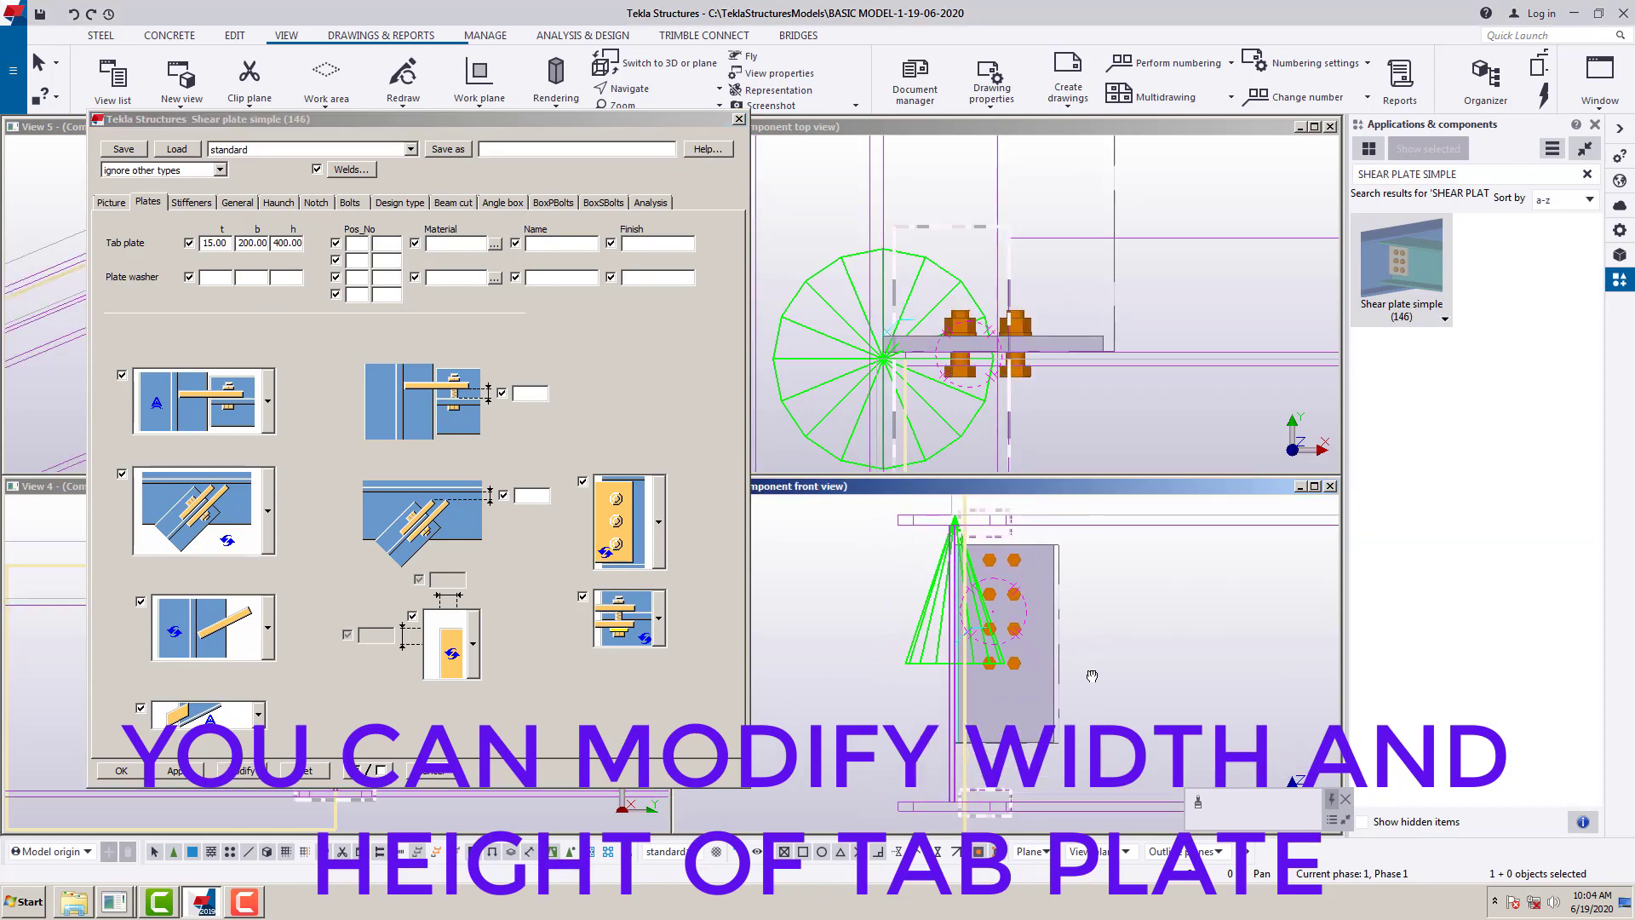
- Clear the tab plate's height and width values and update the connection
click(298, 243)
double_click(298, 243)
key(Delete)
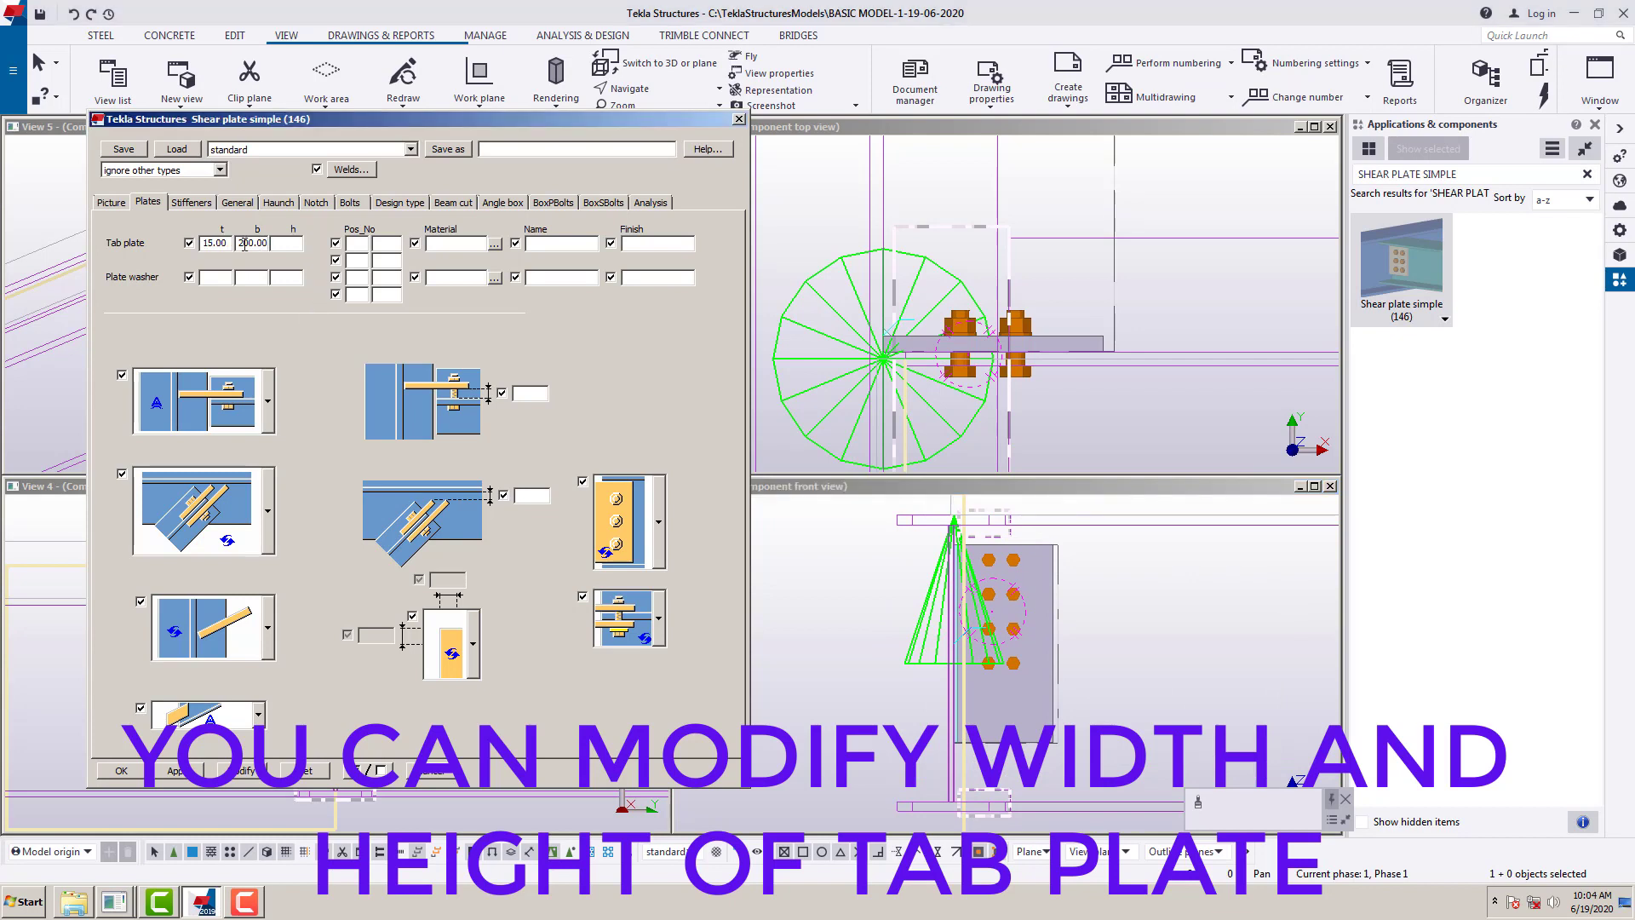
double_click(255, 243)
key(Delete)
drag(249, 245, 214, 247)
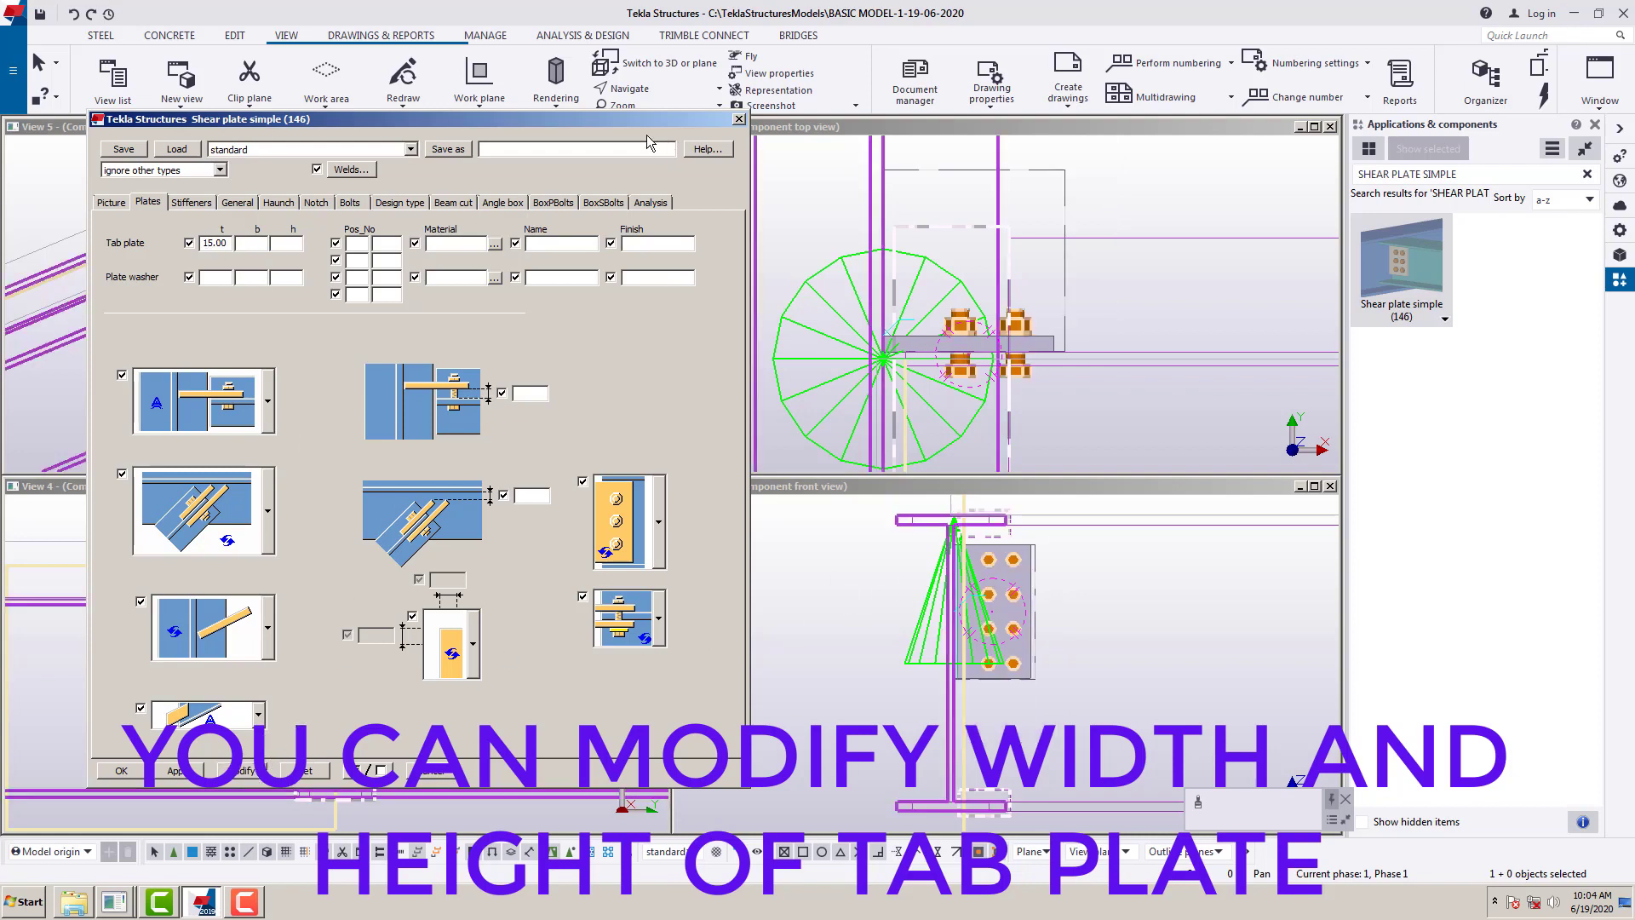
- Set the tab plate's material to steel grade A36, leaving the dialog clear of the component top and front views
drag(630, 118, 1283, 124)
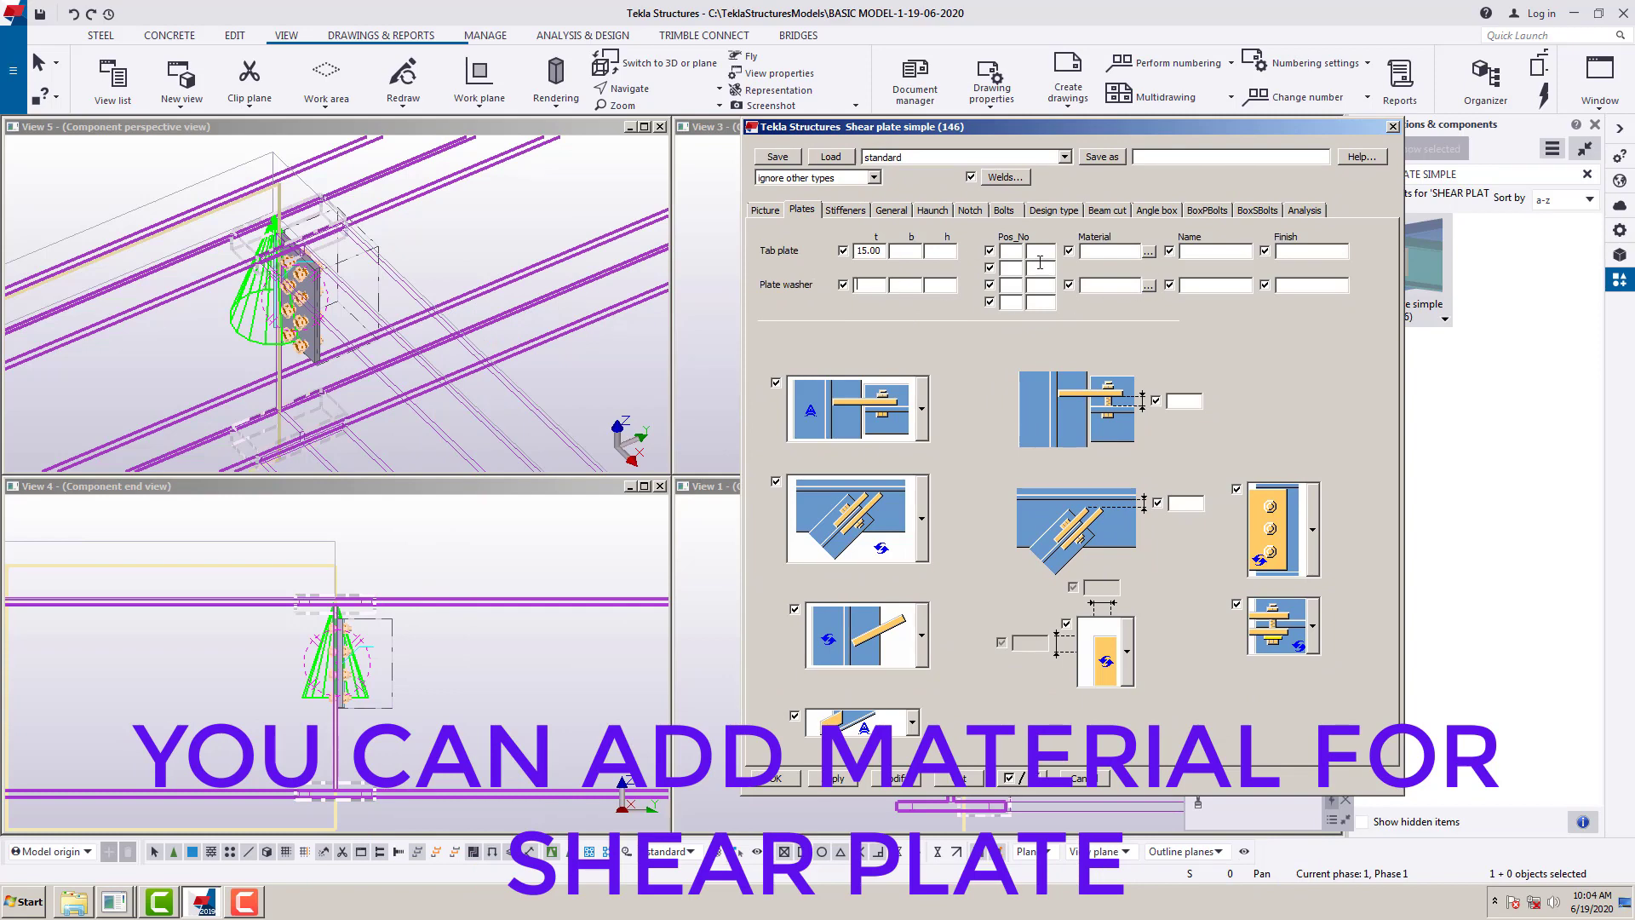
click(1149, 252)
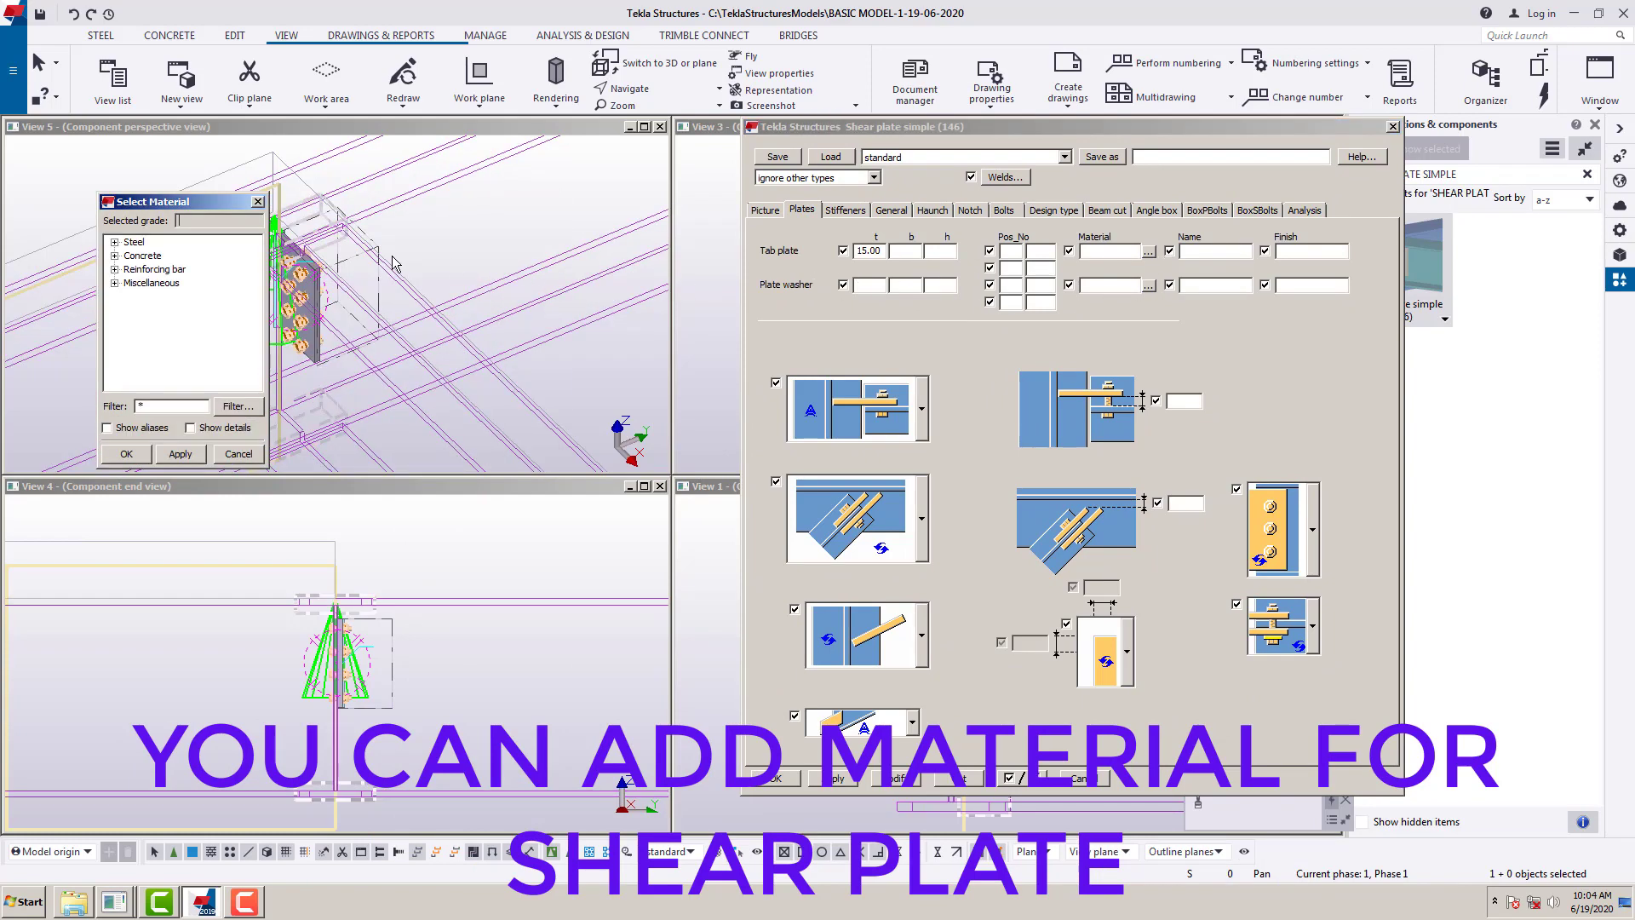
click(115, 243)
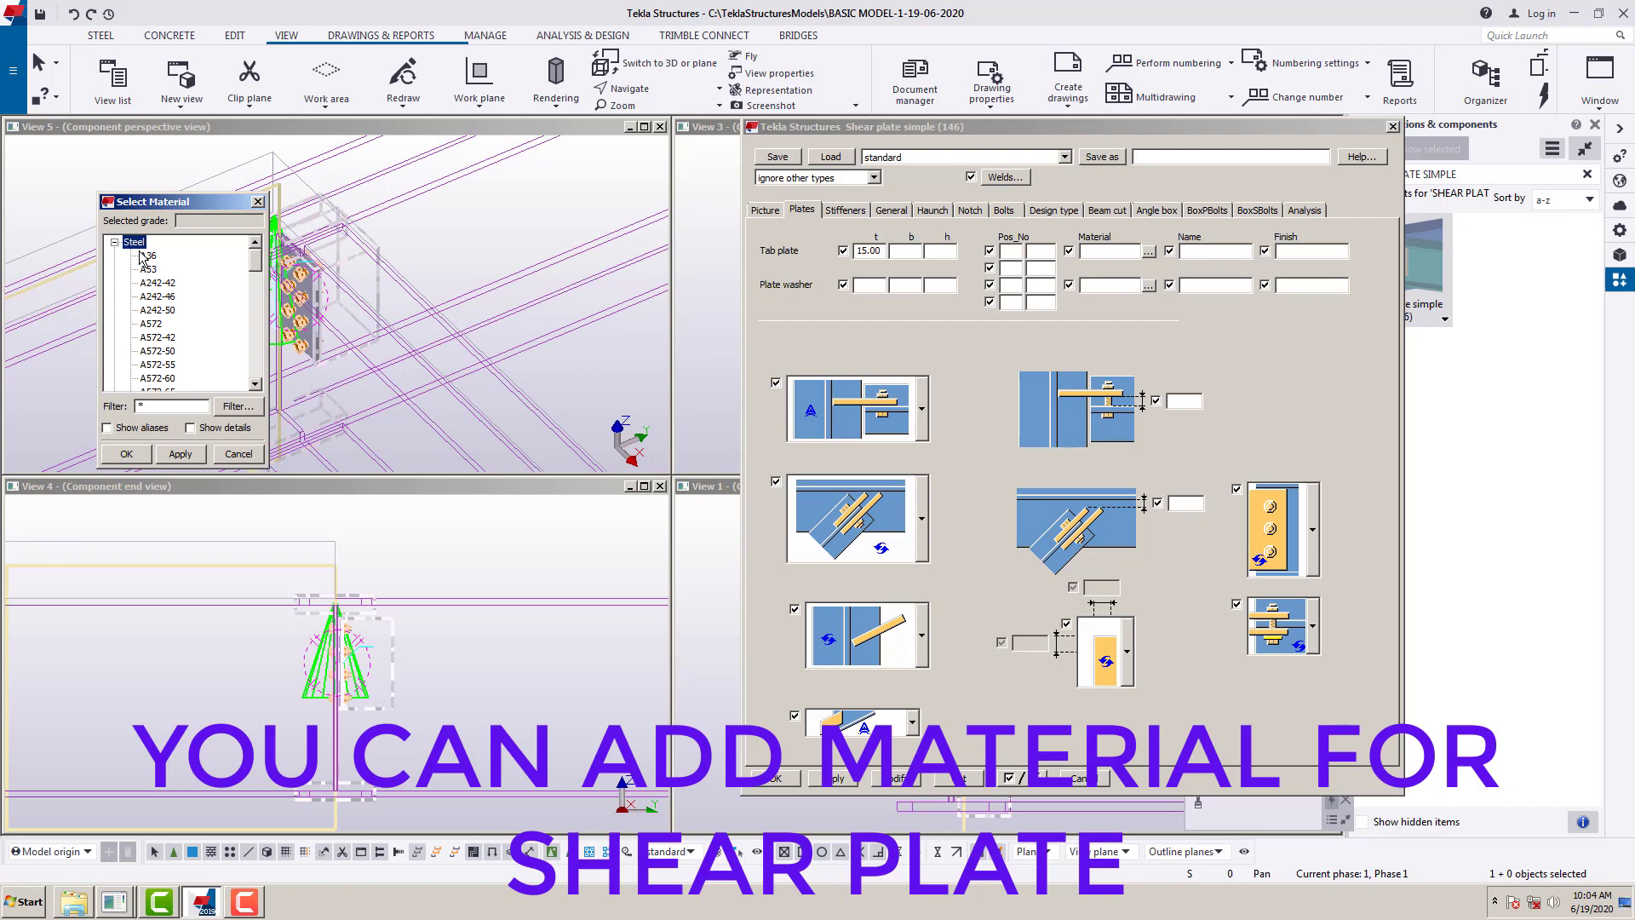
click(126, 455)
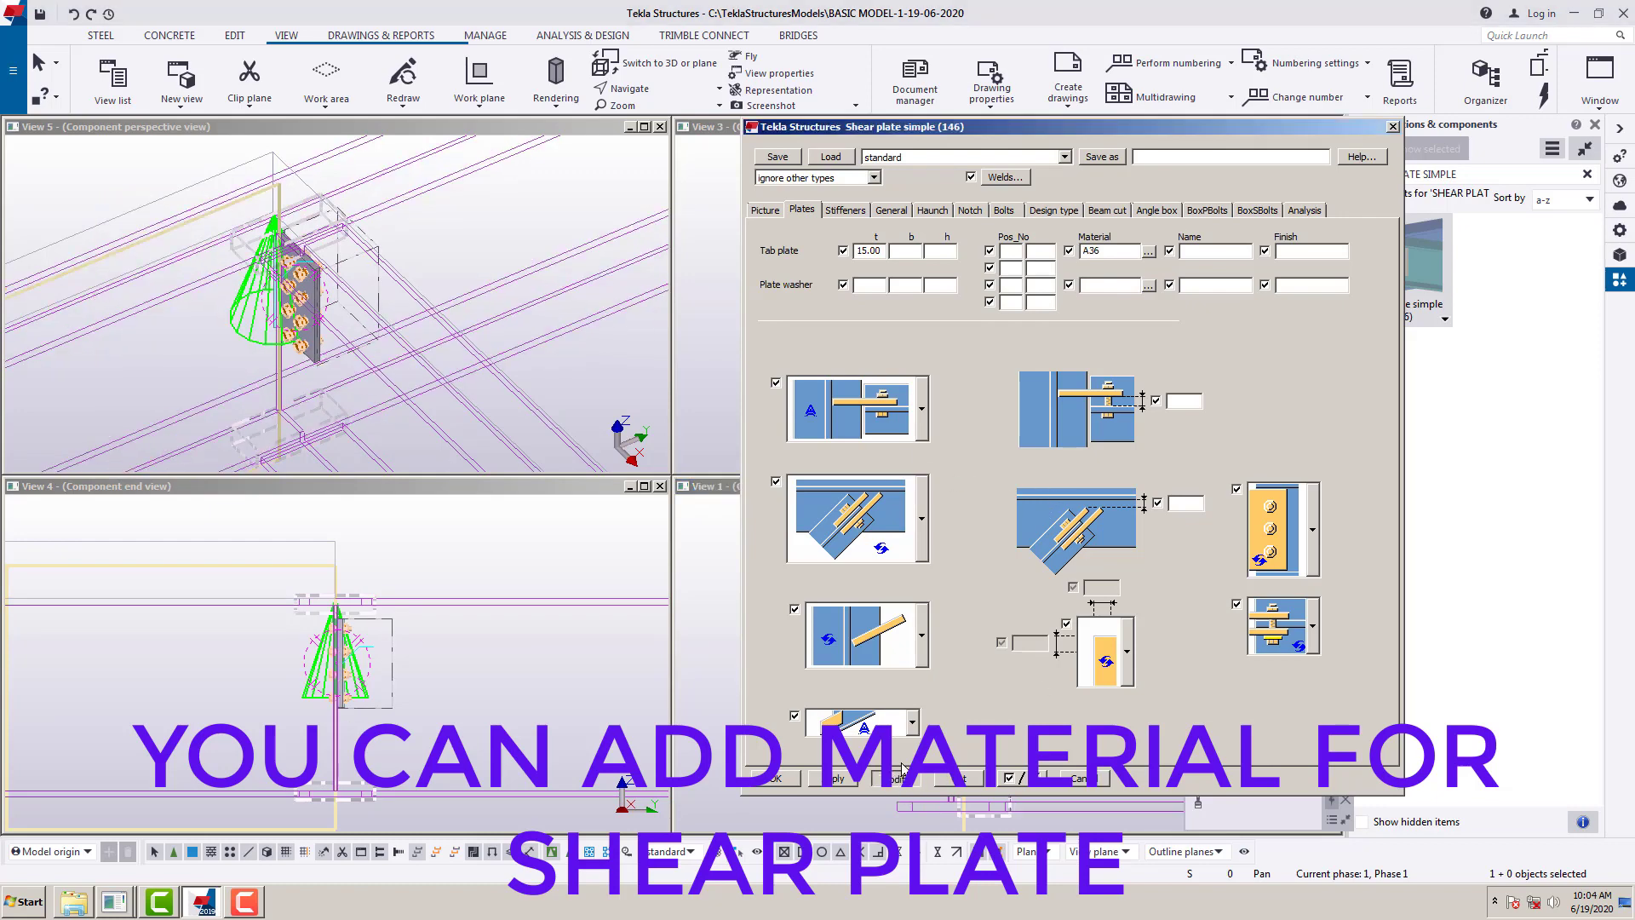
drag(1051, 130, 418, 127)
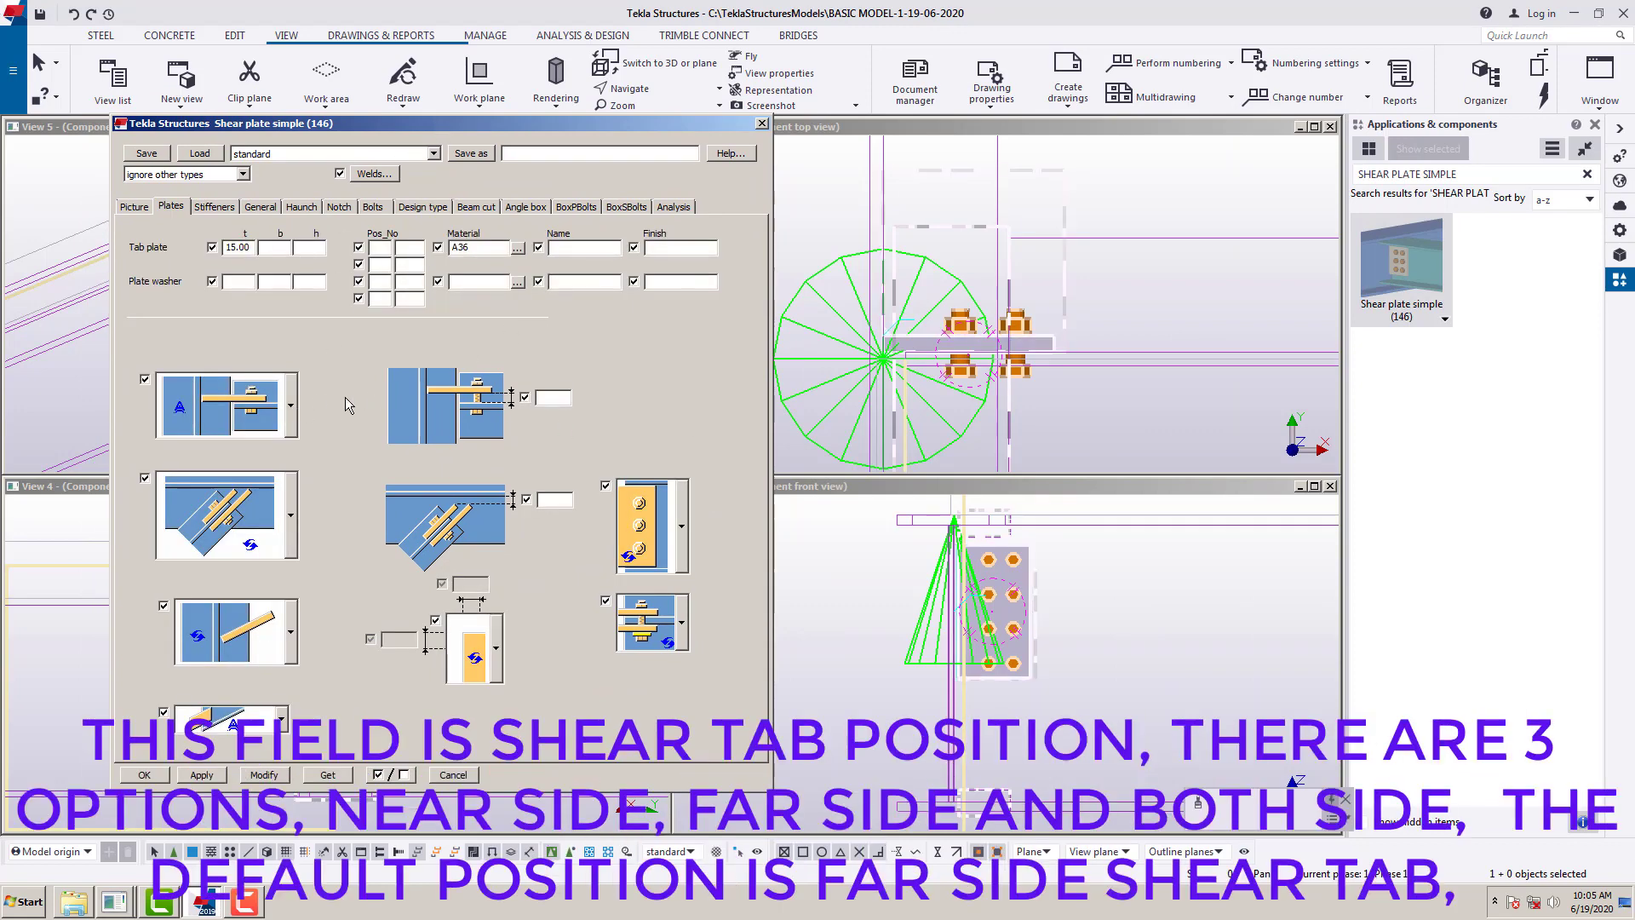
- Update the connection with shear tabs on both sides of the secondary beam's web, and with a single tab on the near side
click(290, 406)
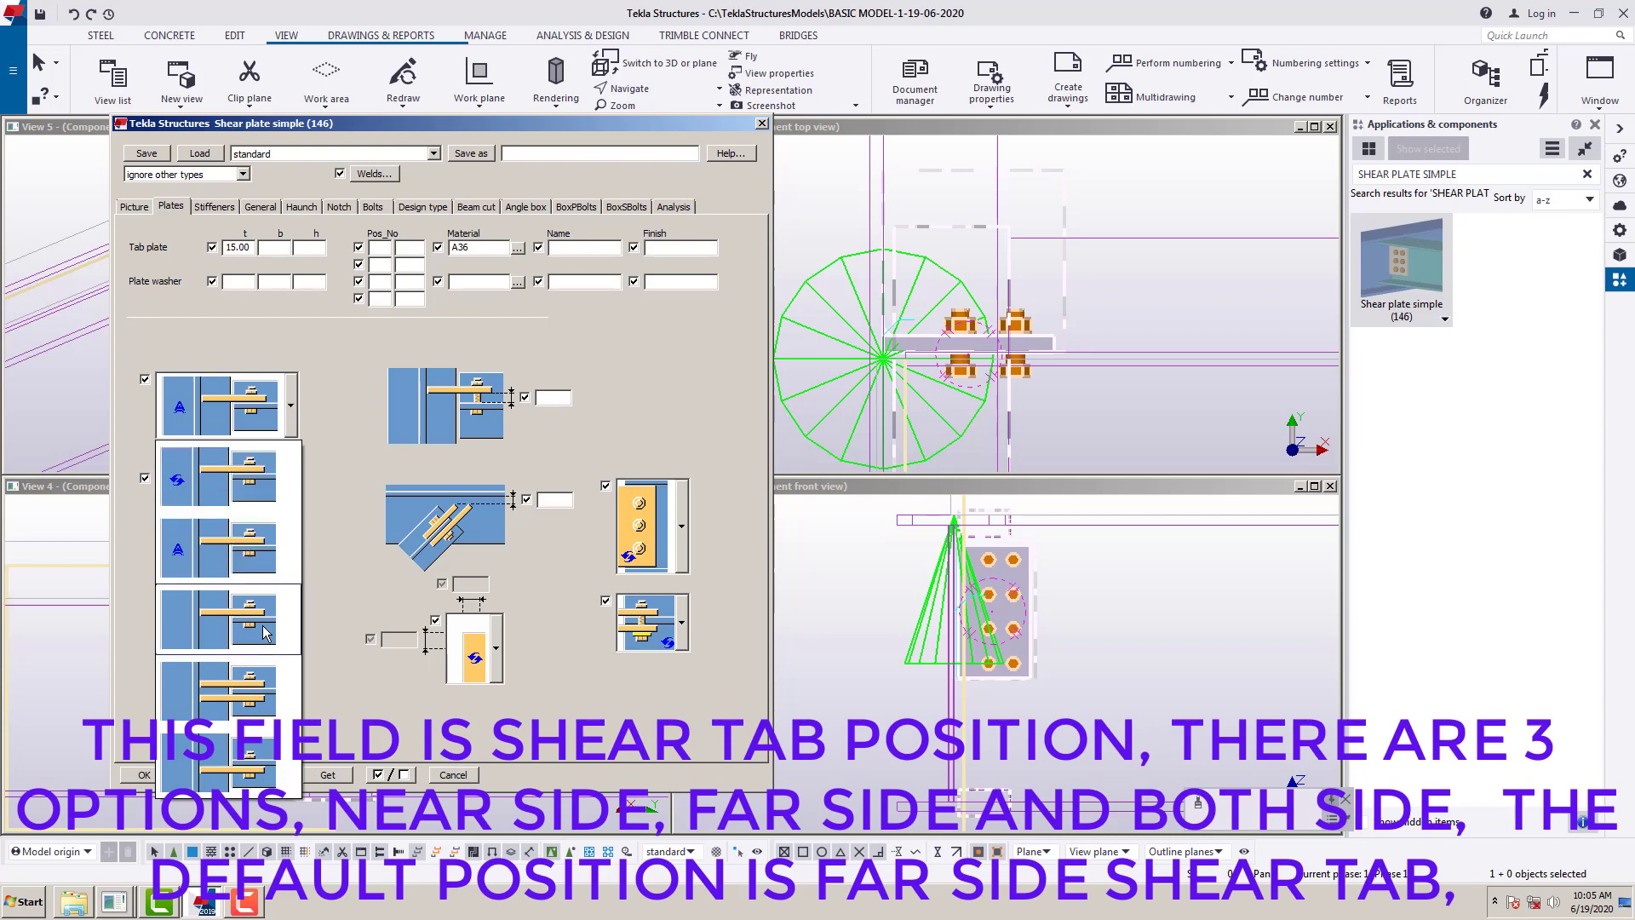
click(255, 700)
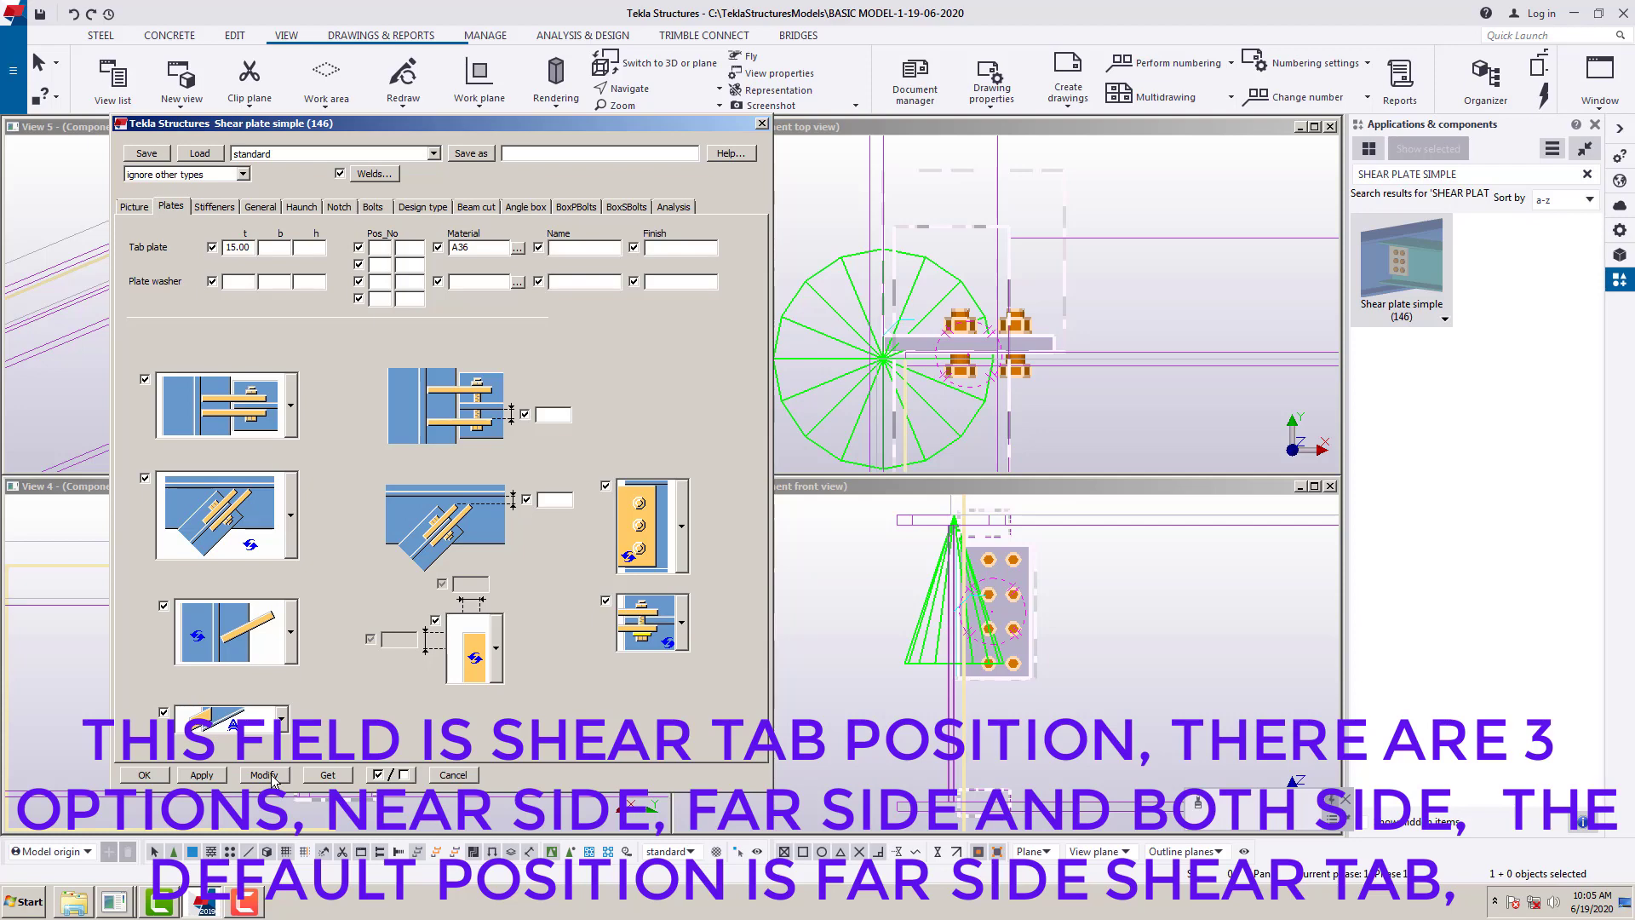
click(270, 774)
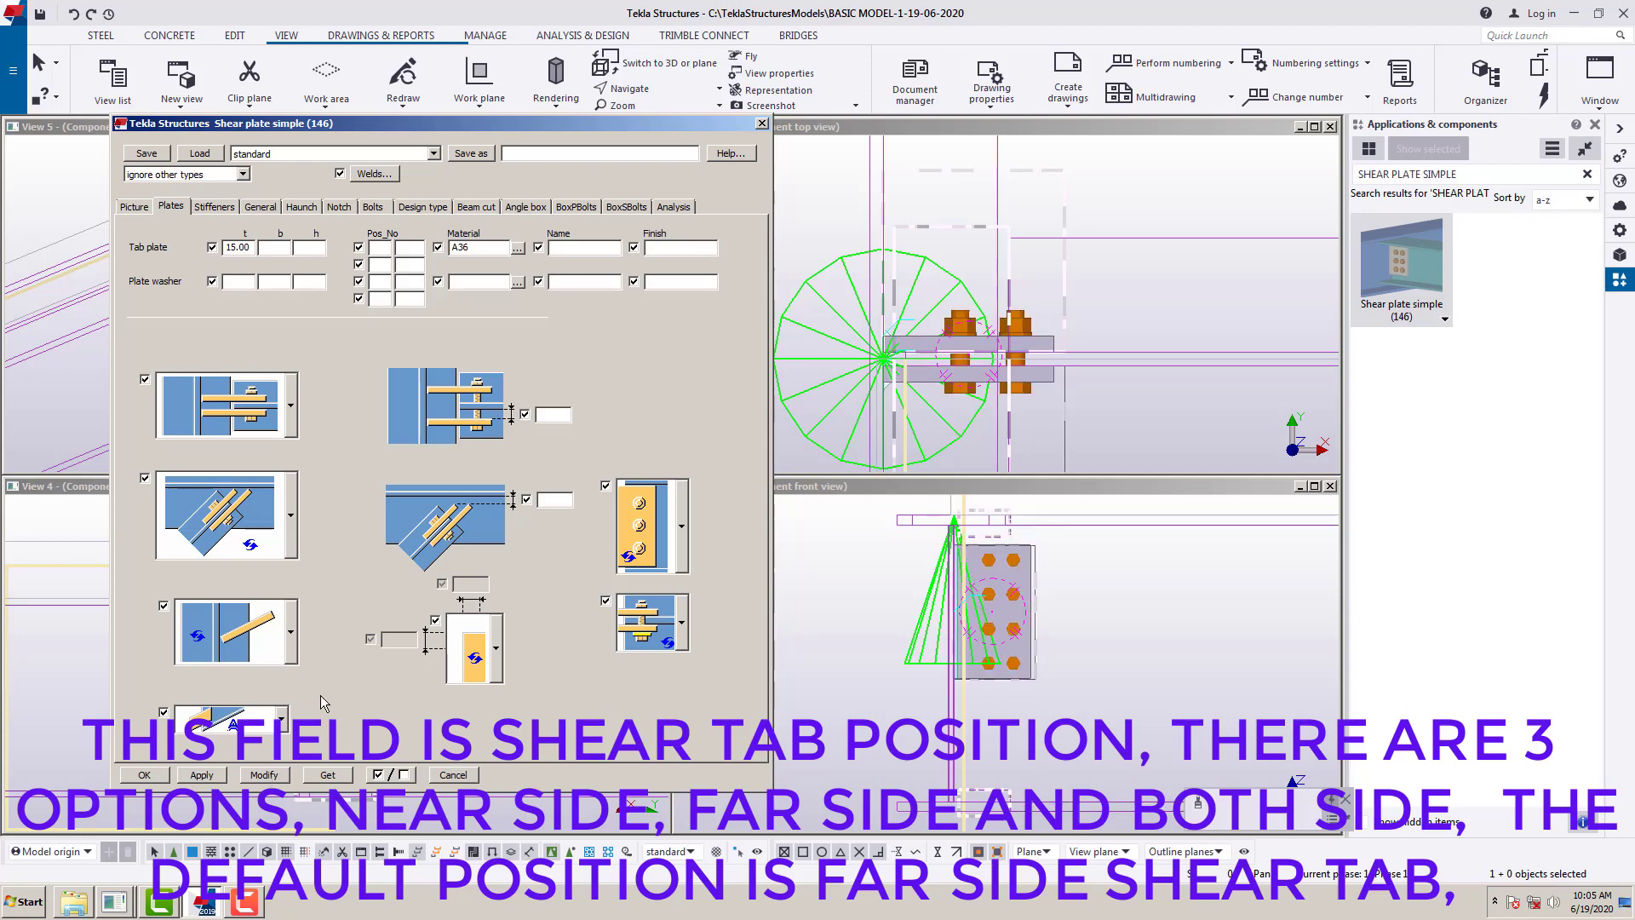
click(291, 406)
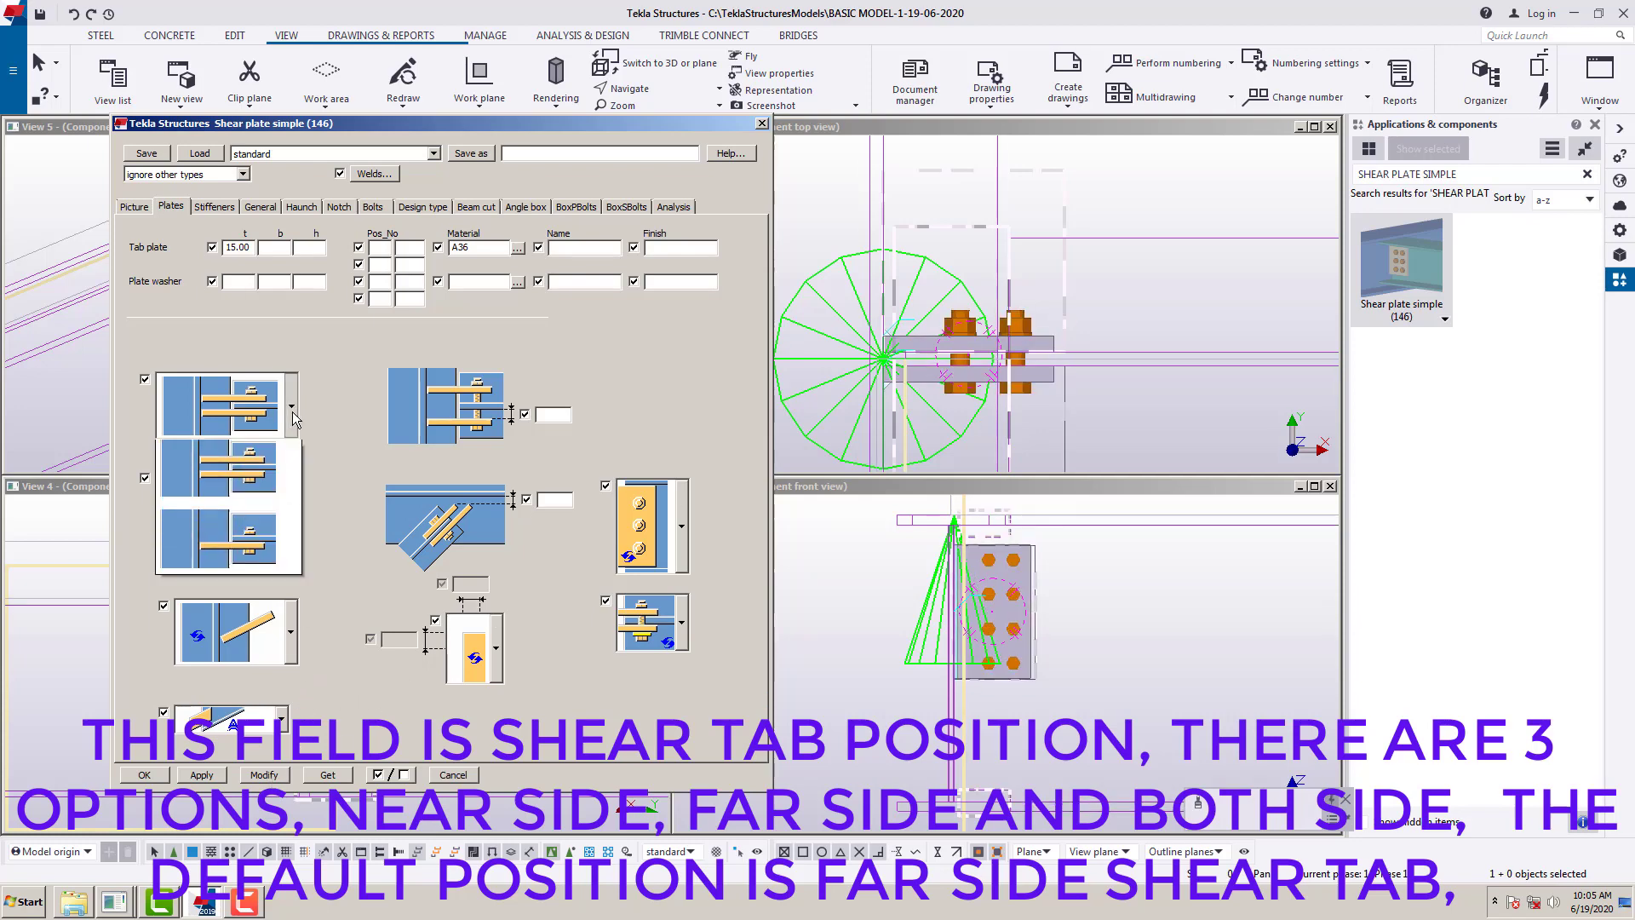
click(267, 751)
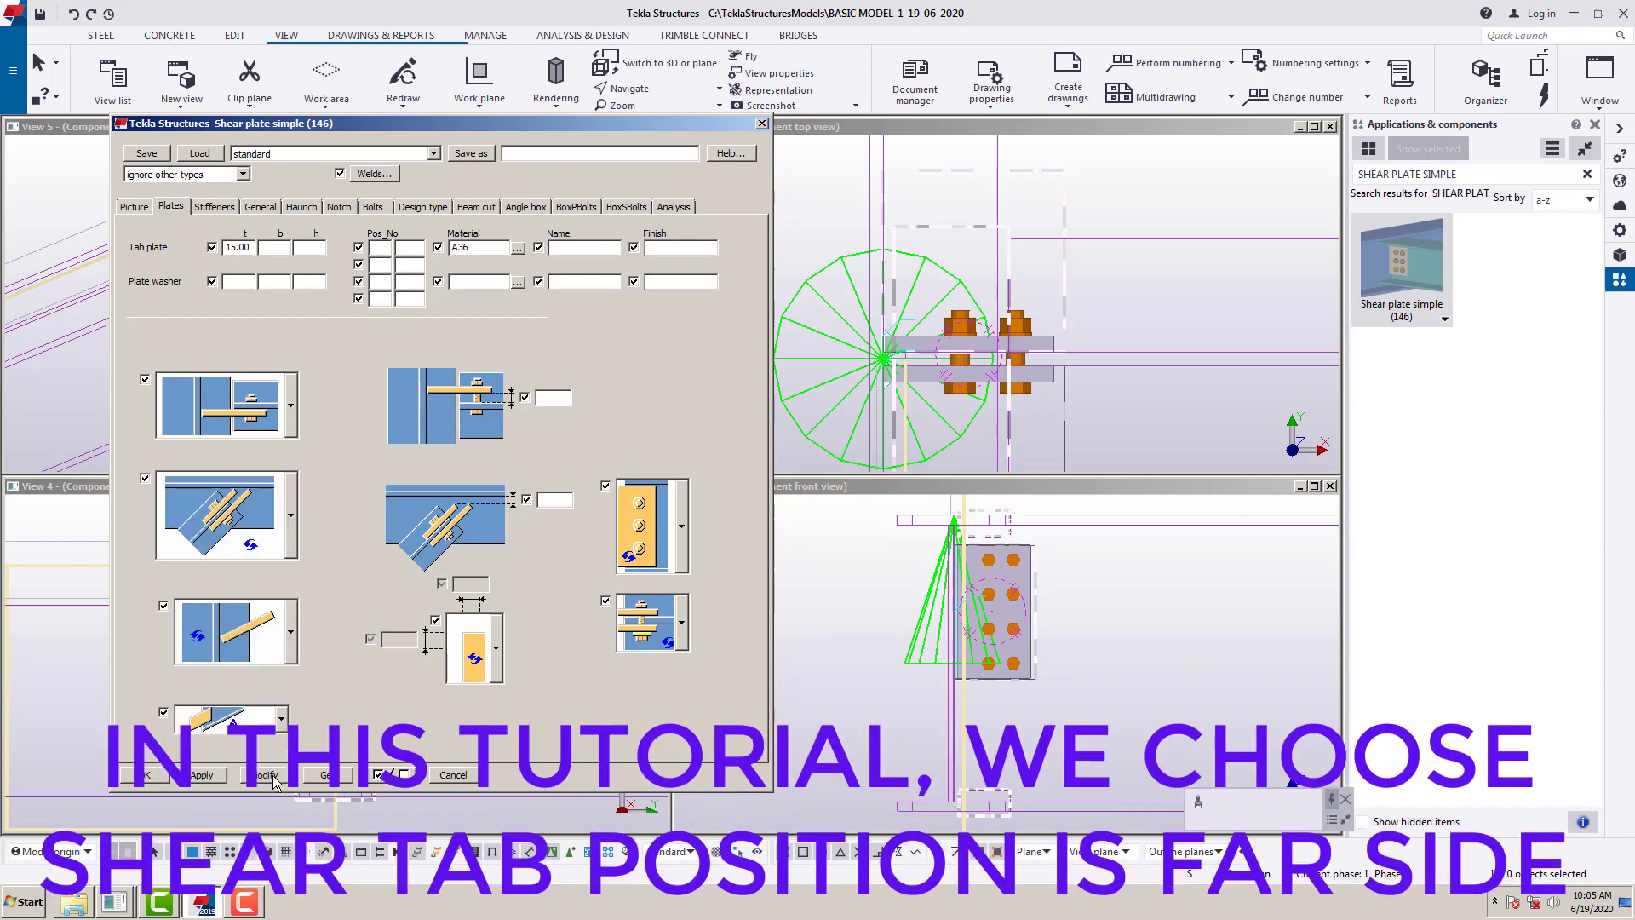
click(275, 775)
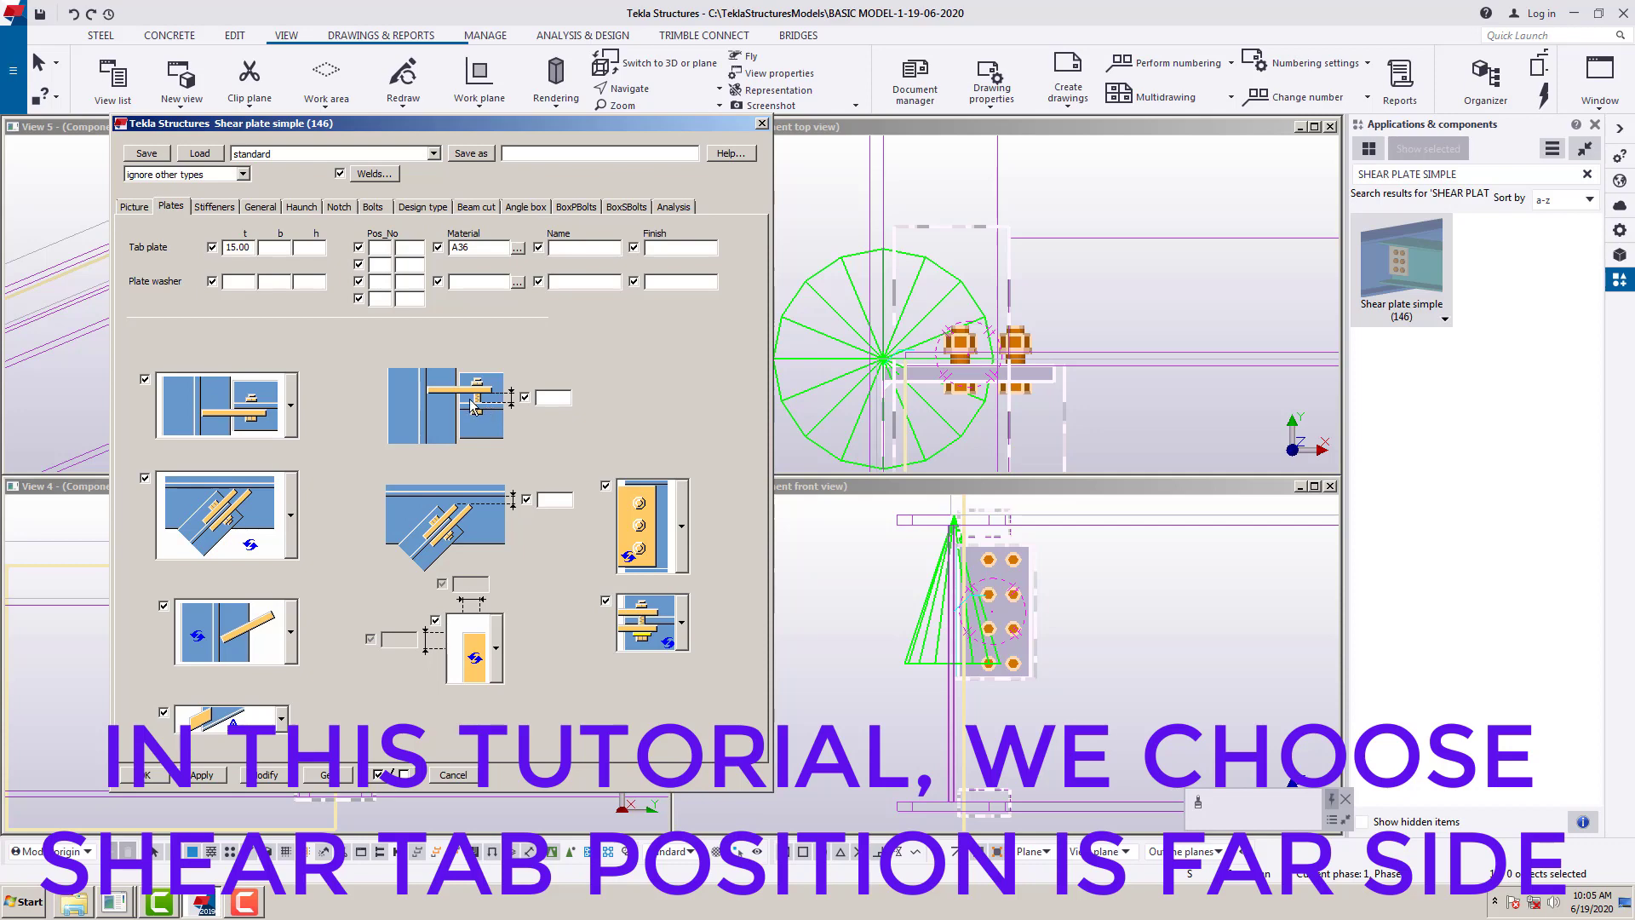
- Set the shear tab position to the default far side option and update the connection
click(290, 406)
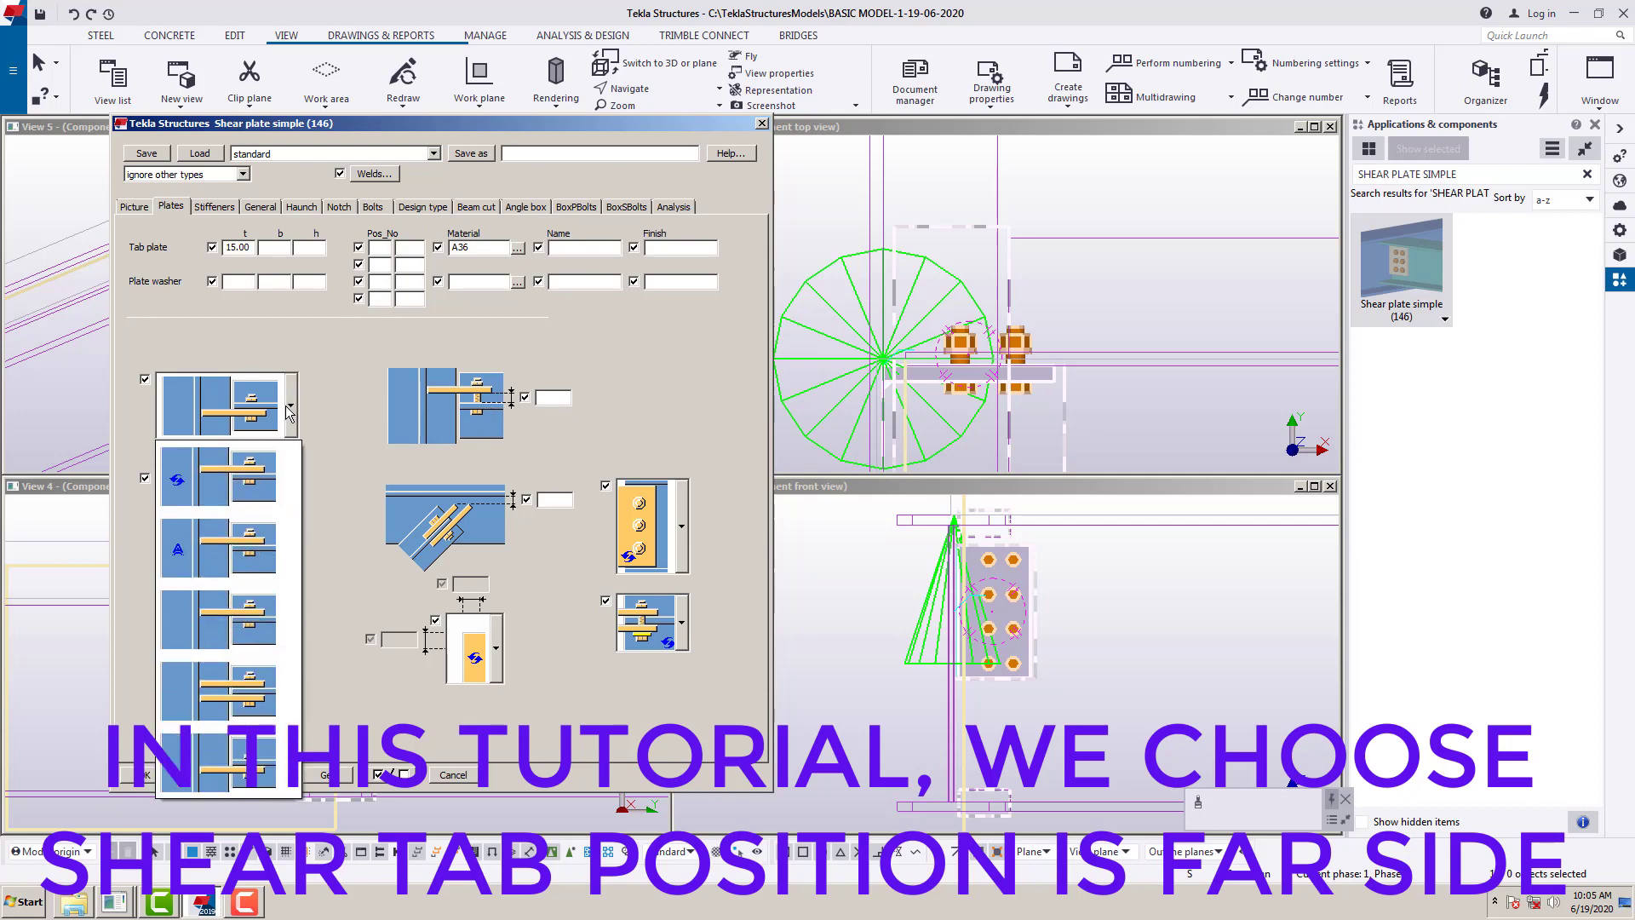
click(261, 481)
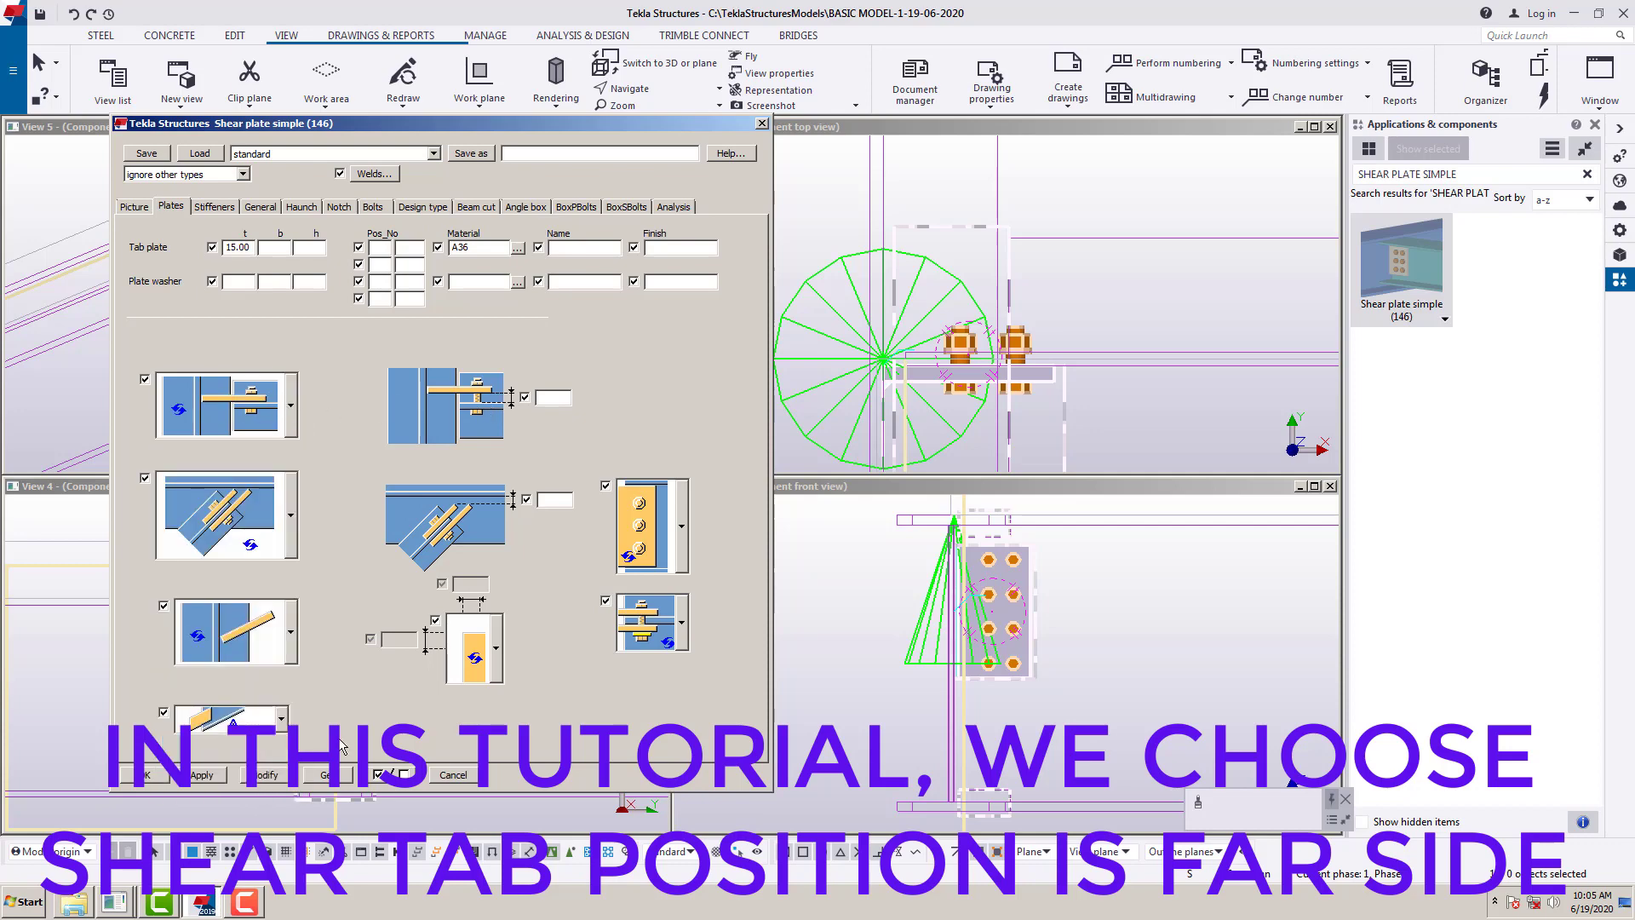
click(260, 771)
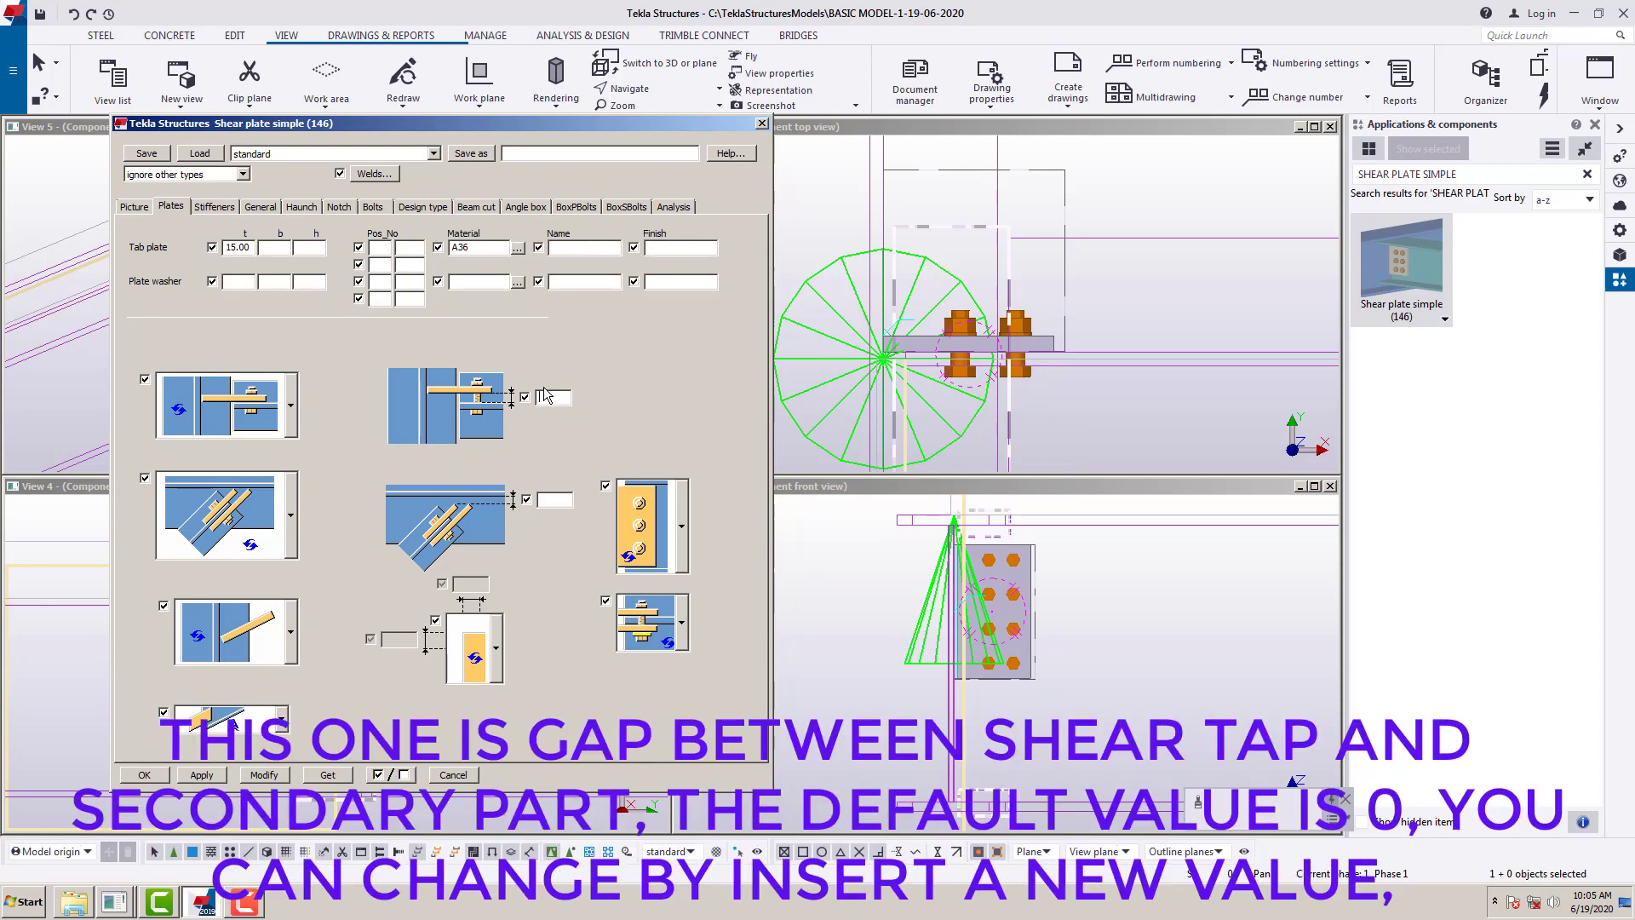
- Try a gap of 50 between the shear tab and the secondary part, and clear the value again
click(277, 778)
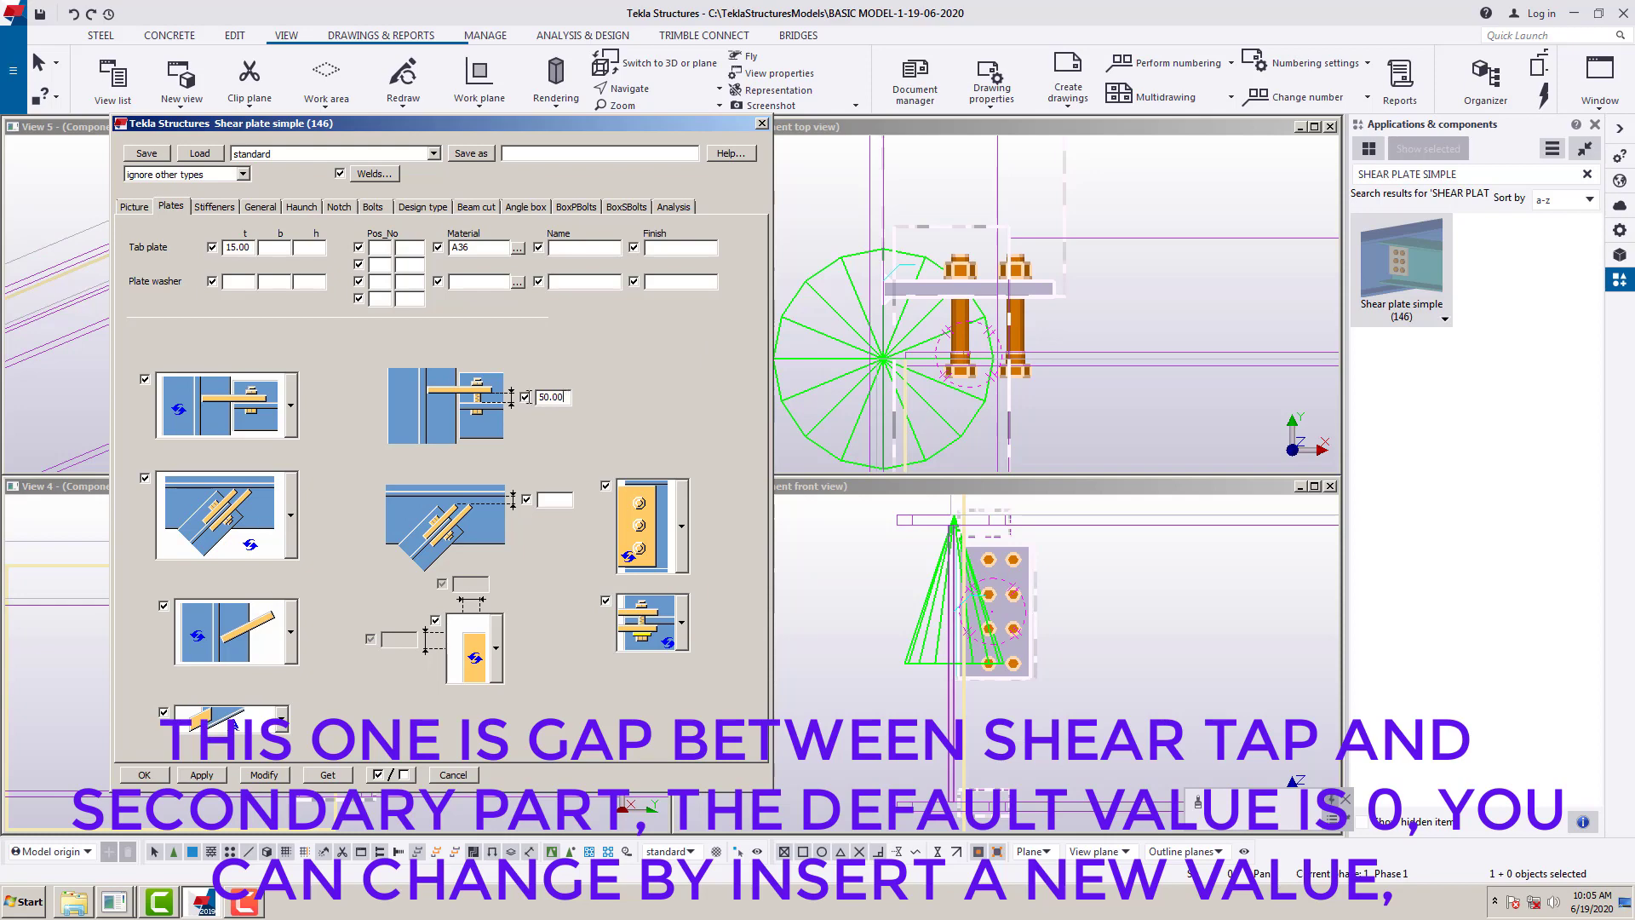
double_click(569, 397)
key(Delete)
click(255, 777)
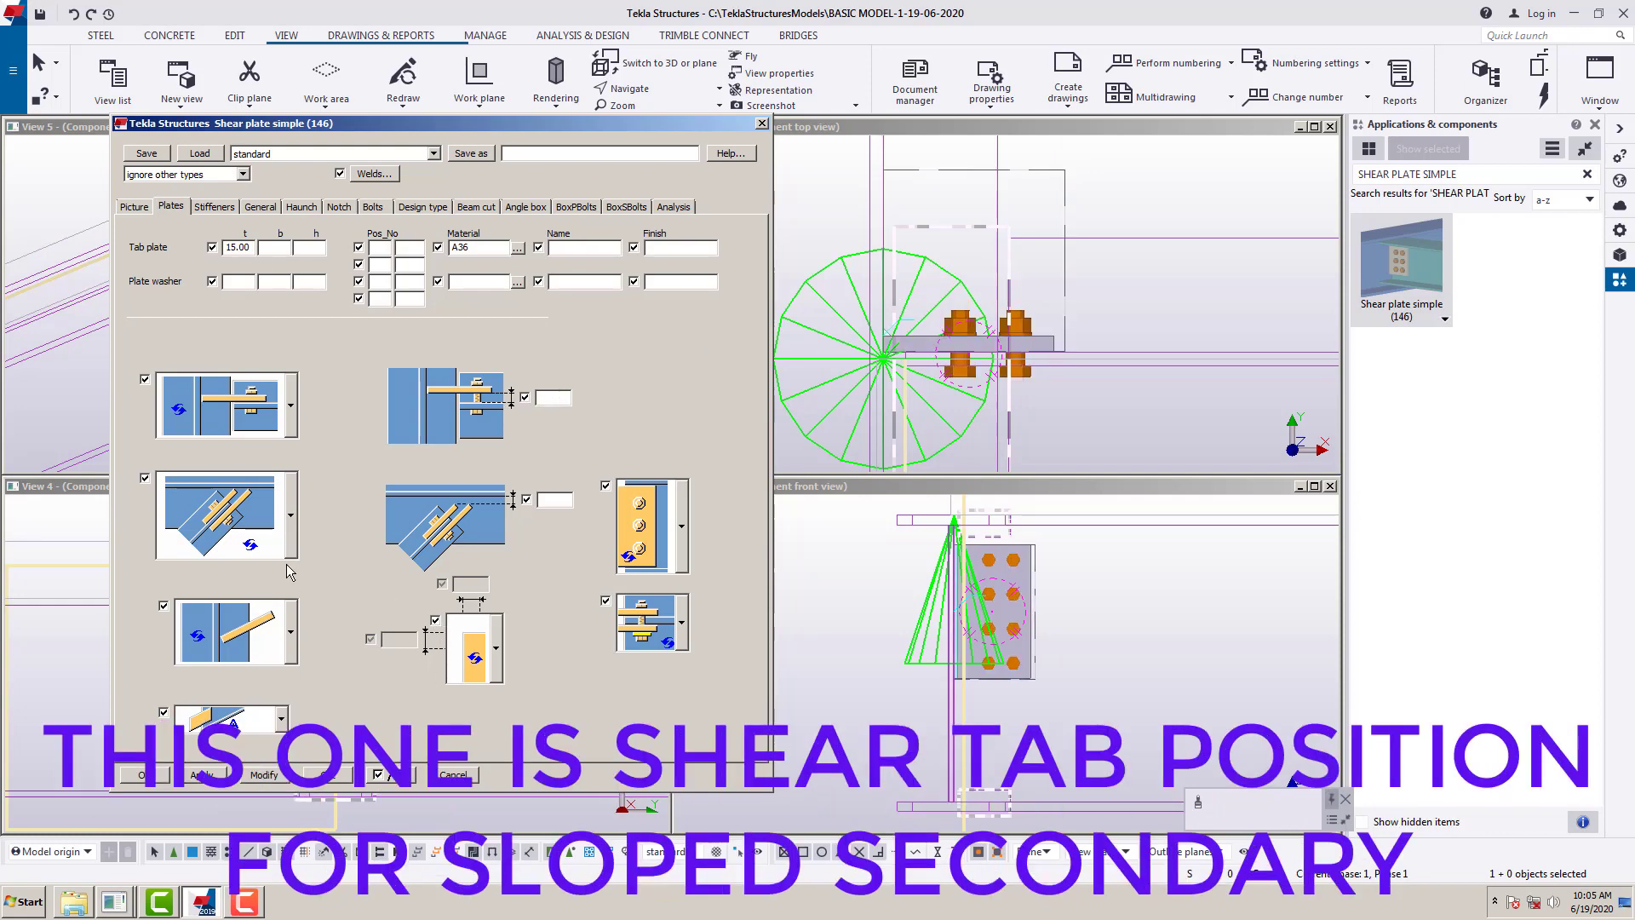
- Examine the available options for the sloped-secondary shear tab position, the shear tab end cut and the shear tab orientation
click(293, 529)
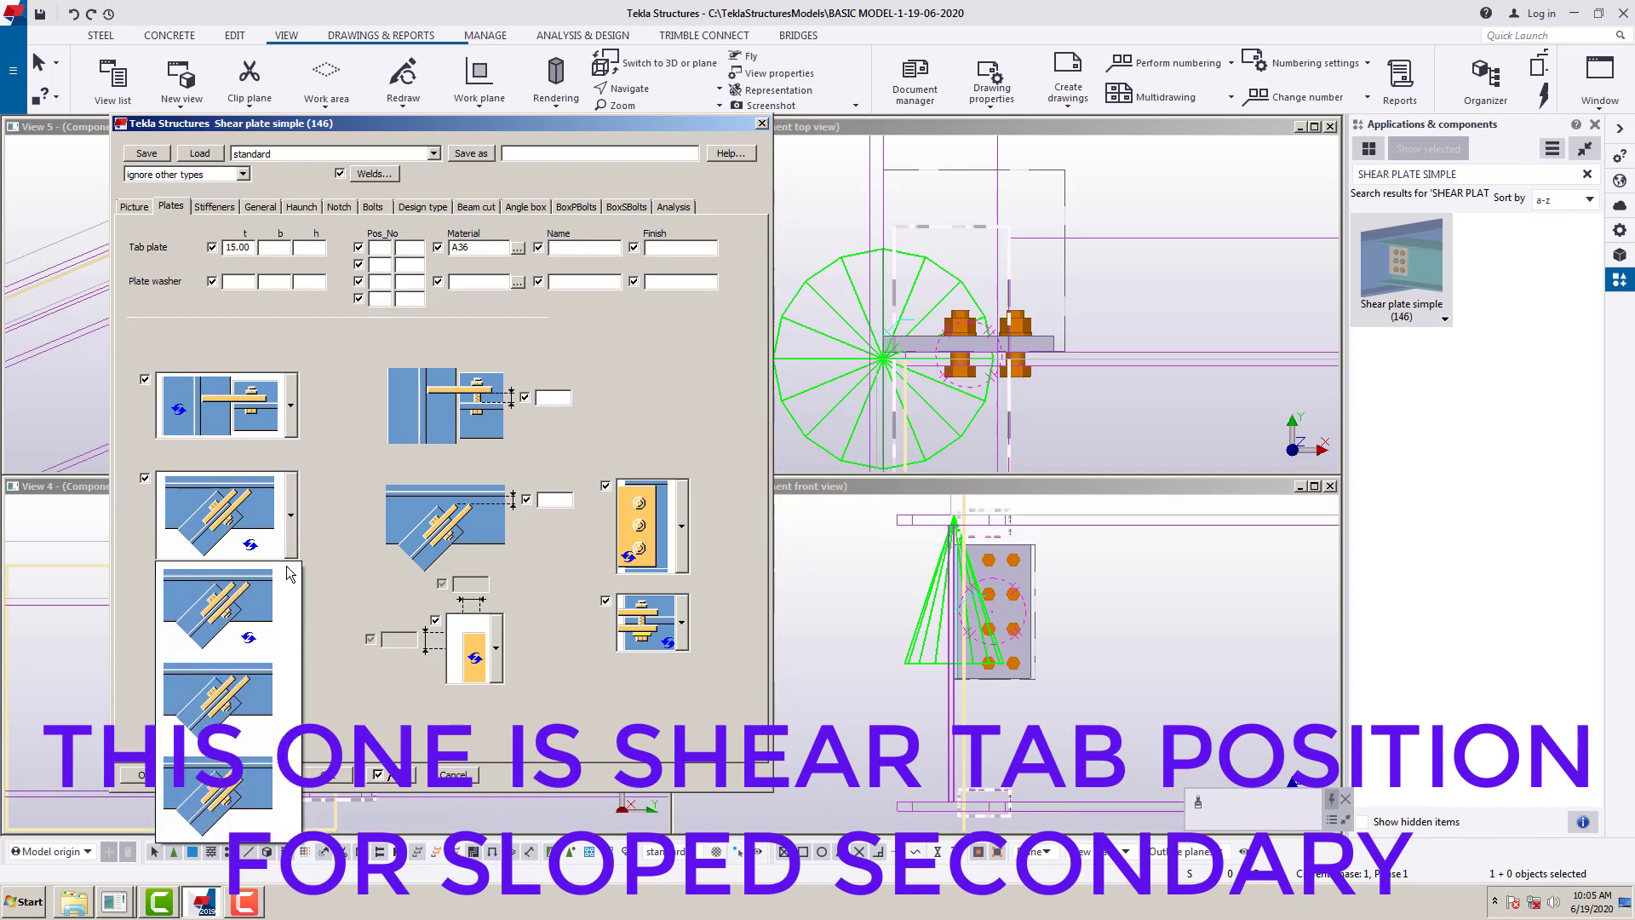
click(358, 575)
click(291, 629)
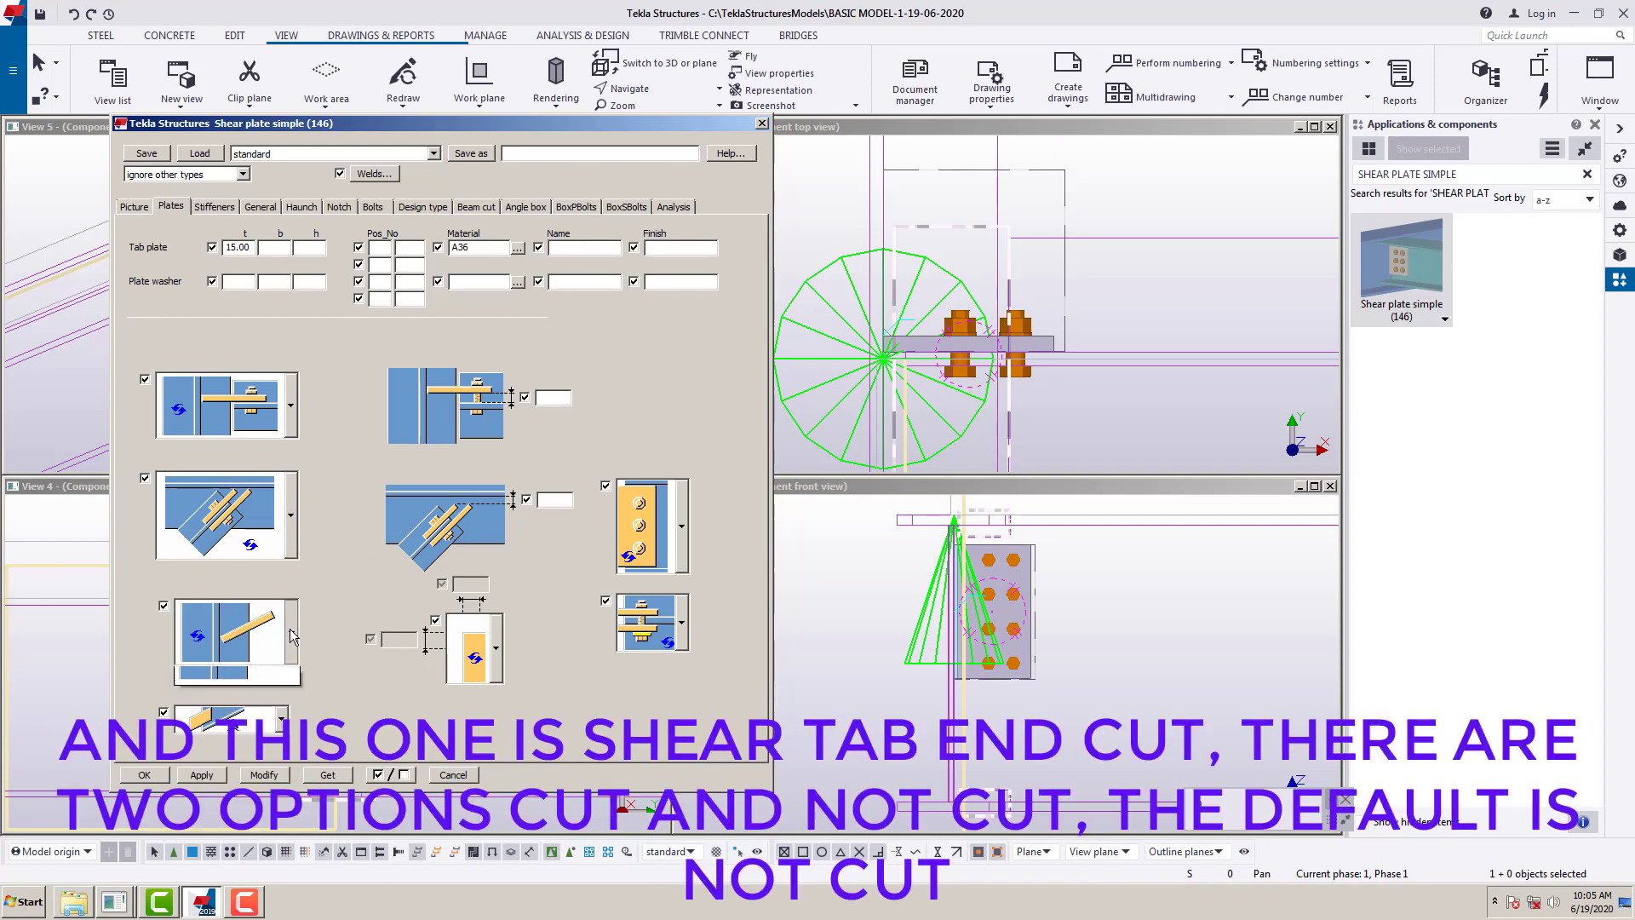
click(340, 704)
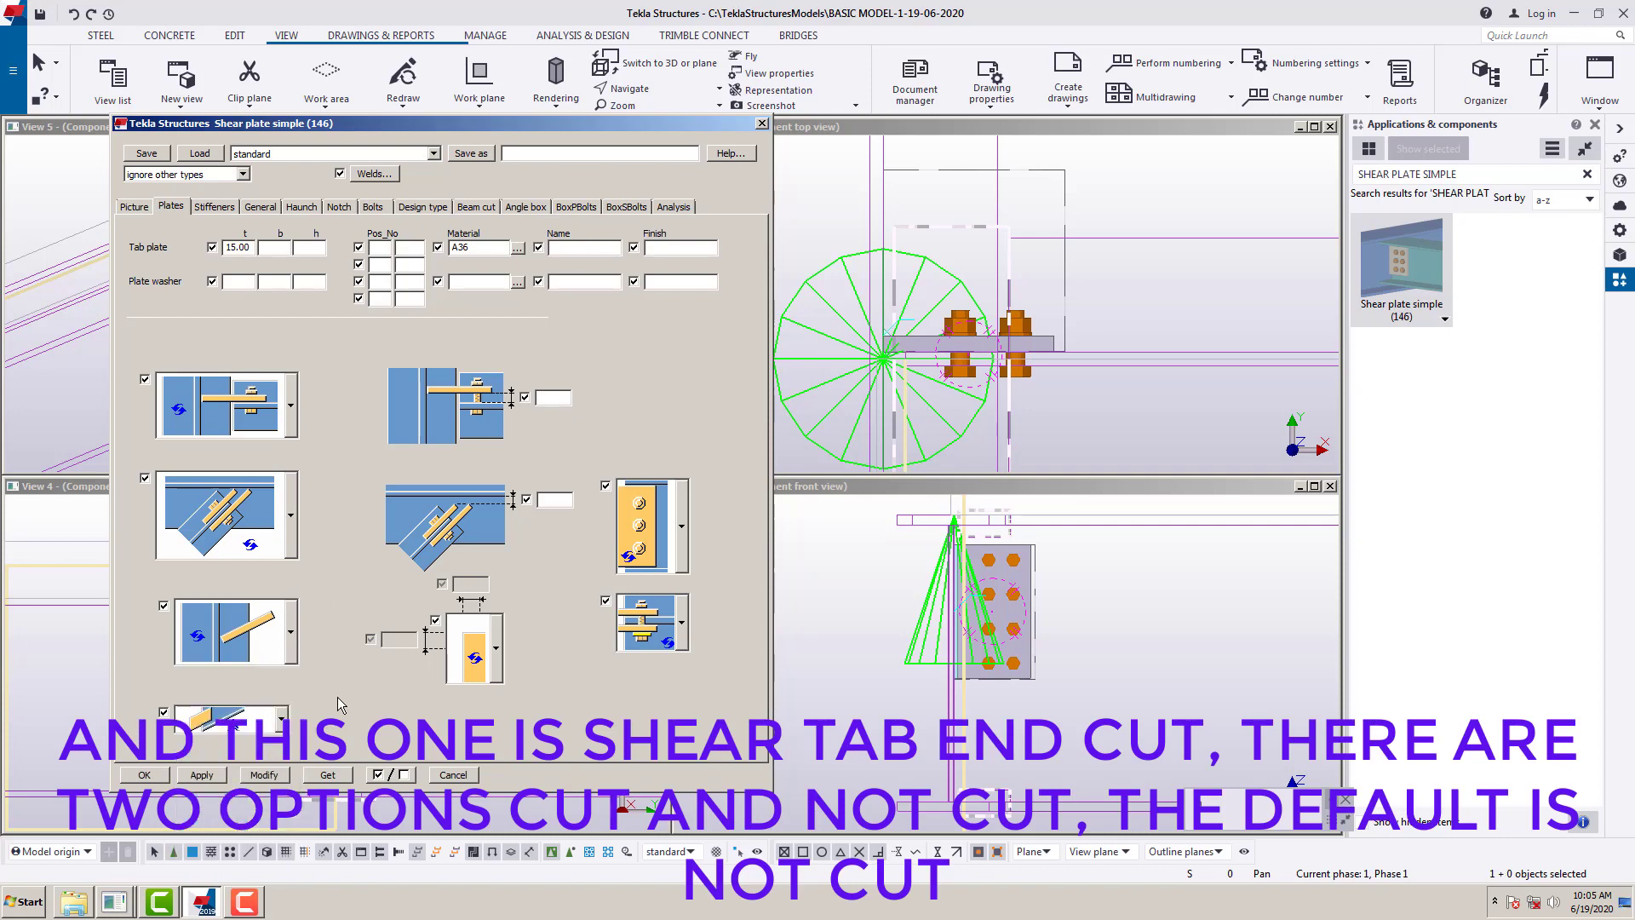
click(281, 720)
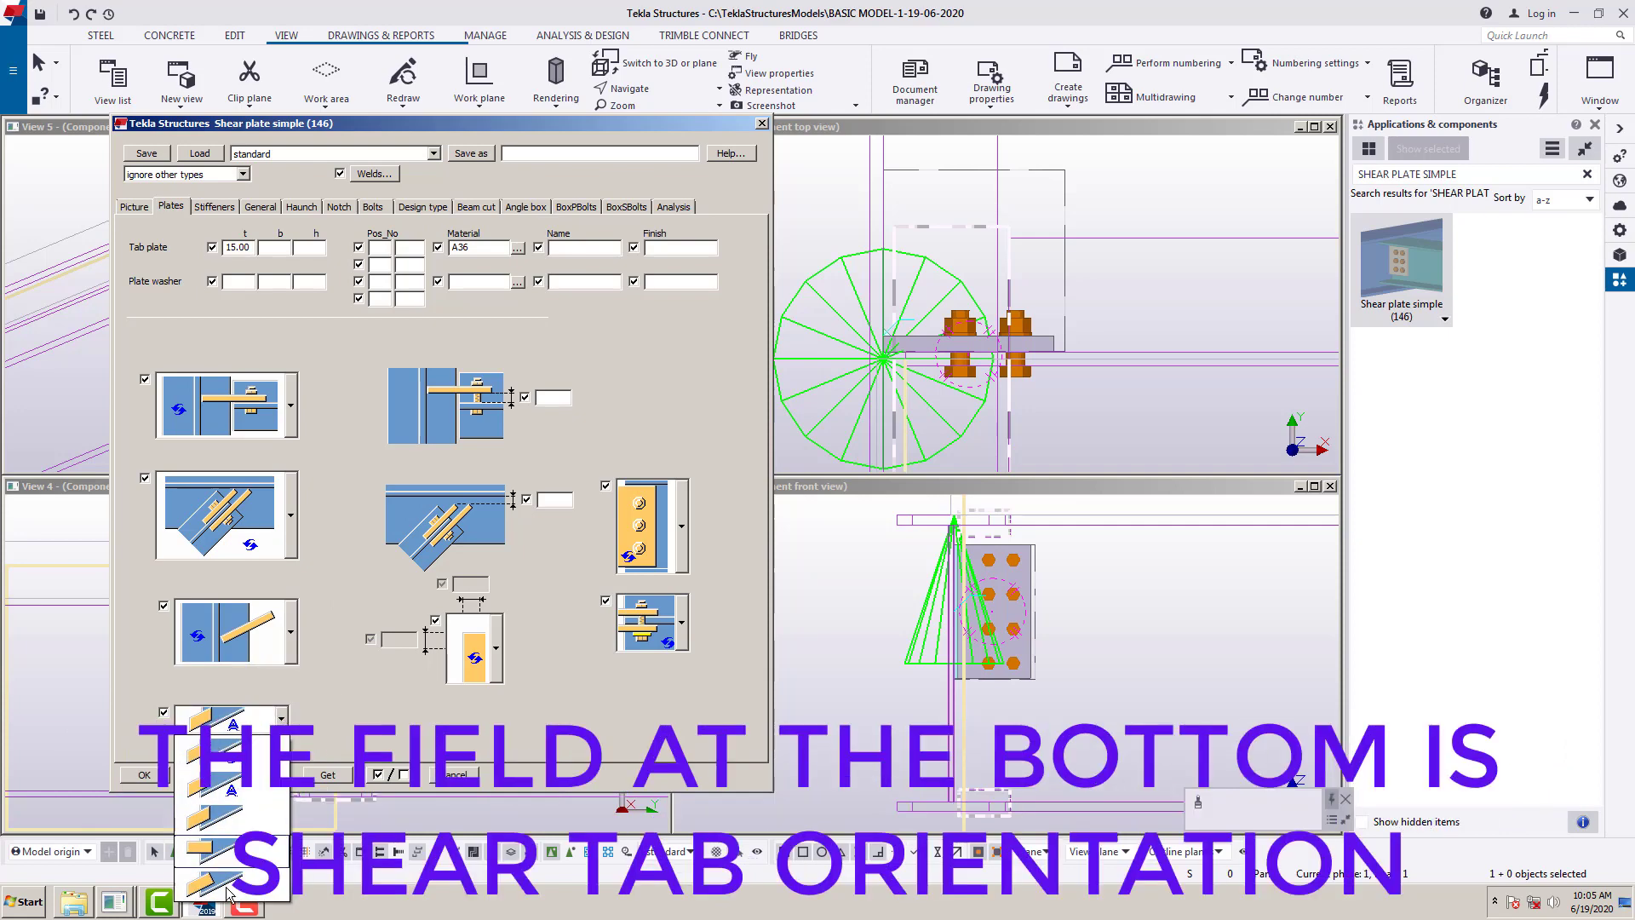
click(333, 715)
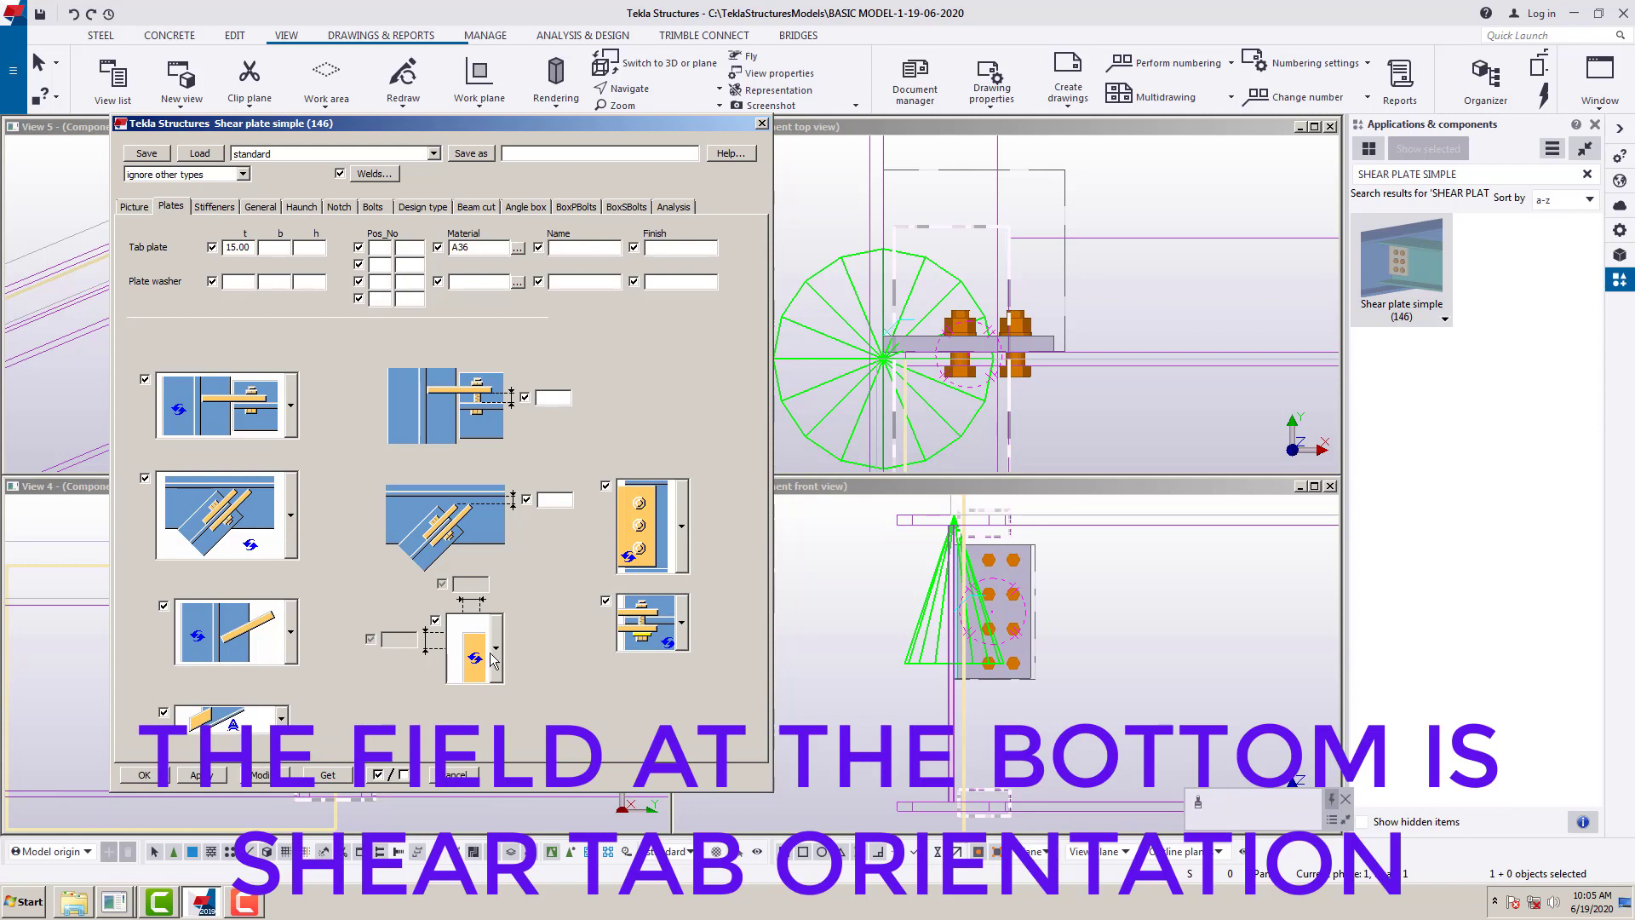
- Set the plate washer option to one plate washer for all bolts and update the connection
click(683, 533)
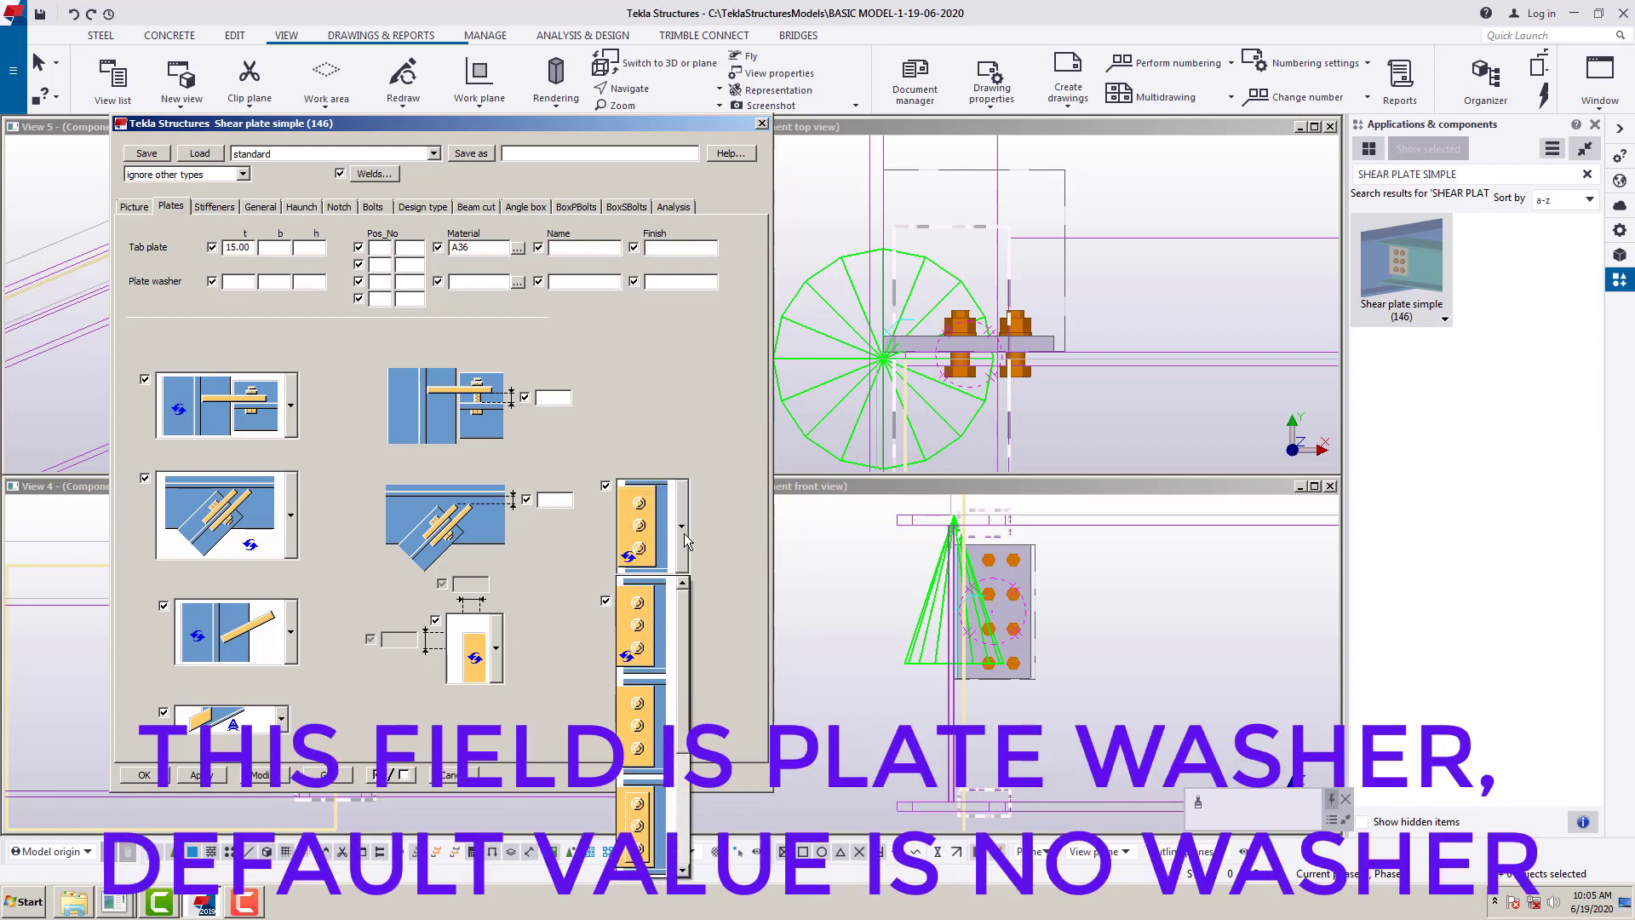
click(650, 849)
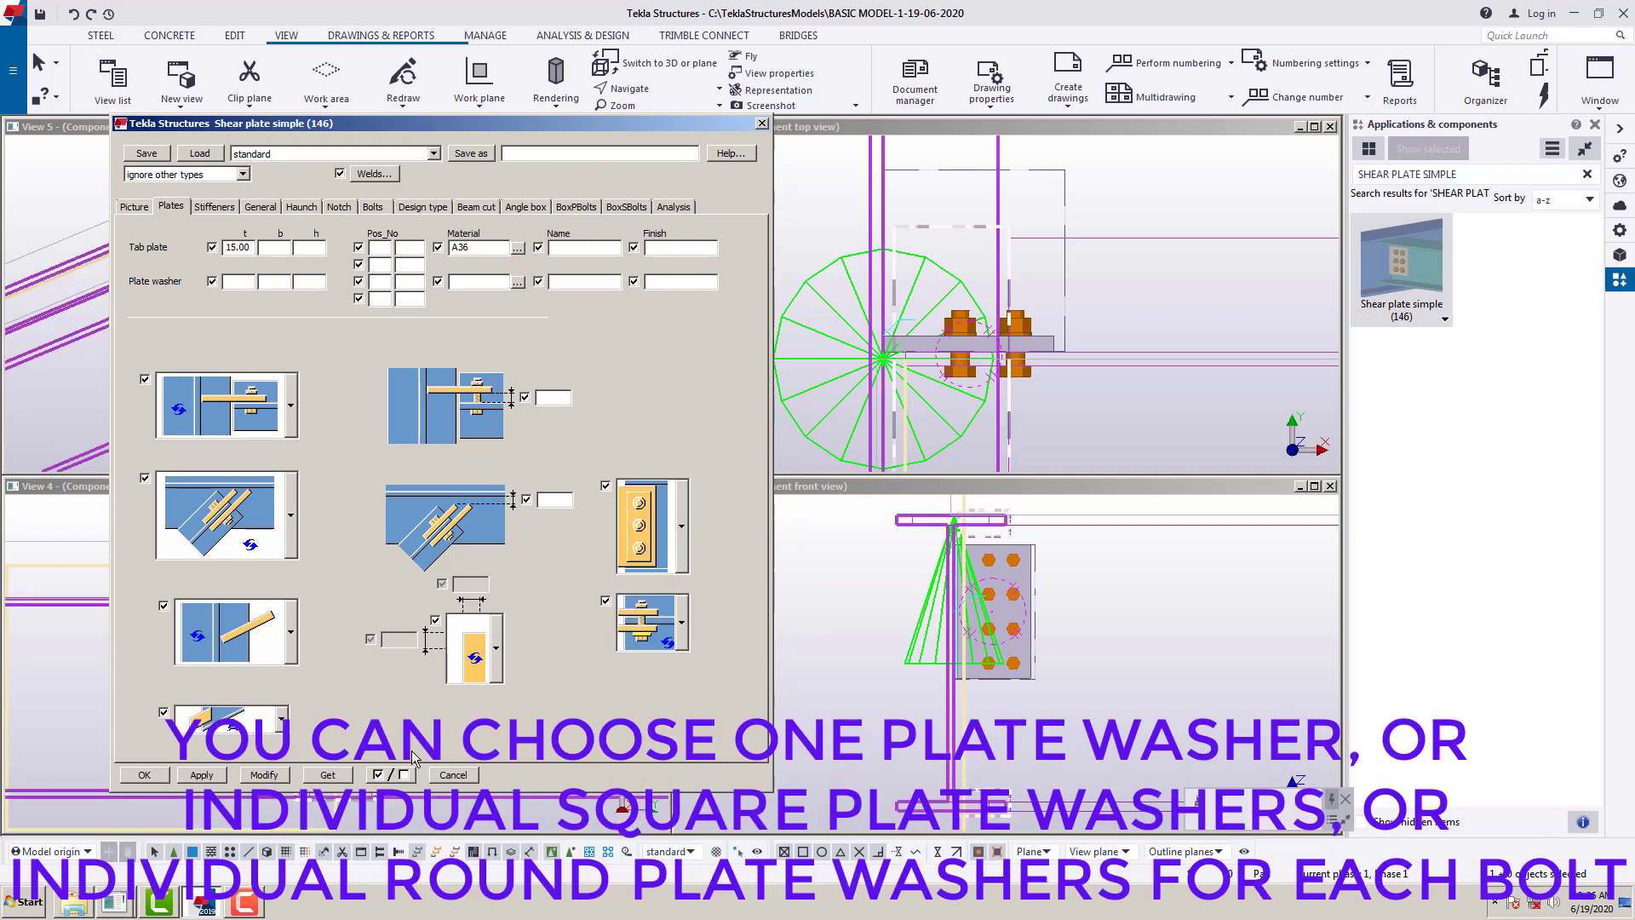
click(264, 775)
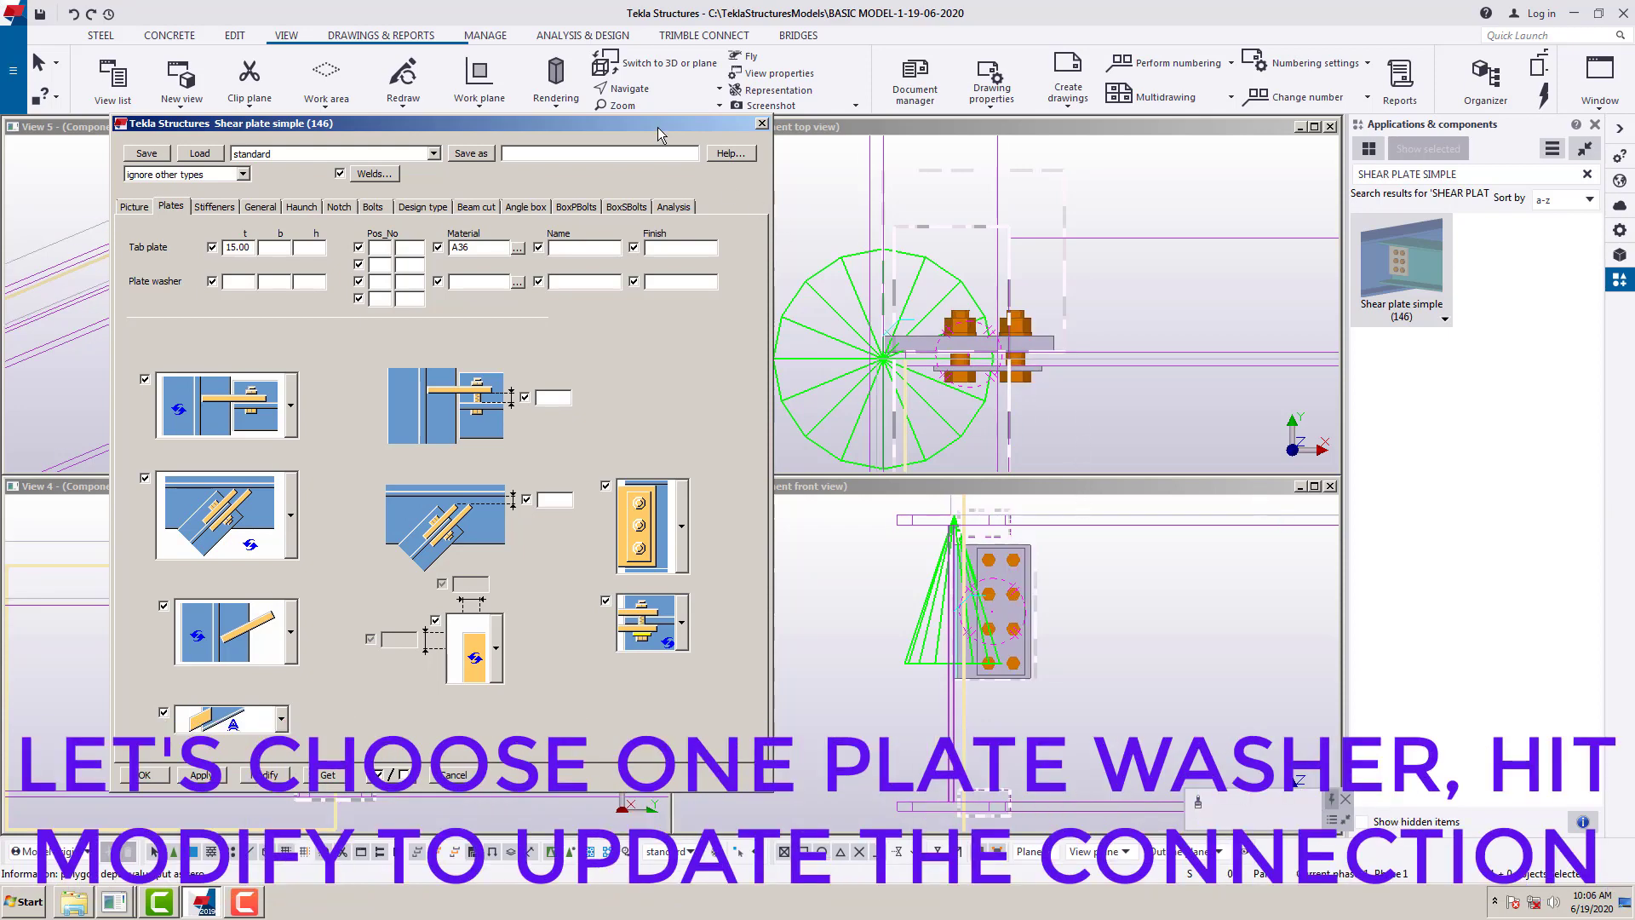
- Try the default plate washer option for the shear tab and update the connection
drag(658, 134, 1317, 228)
click(483, 226)
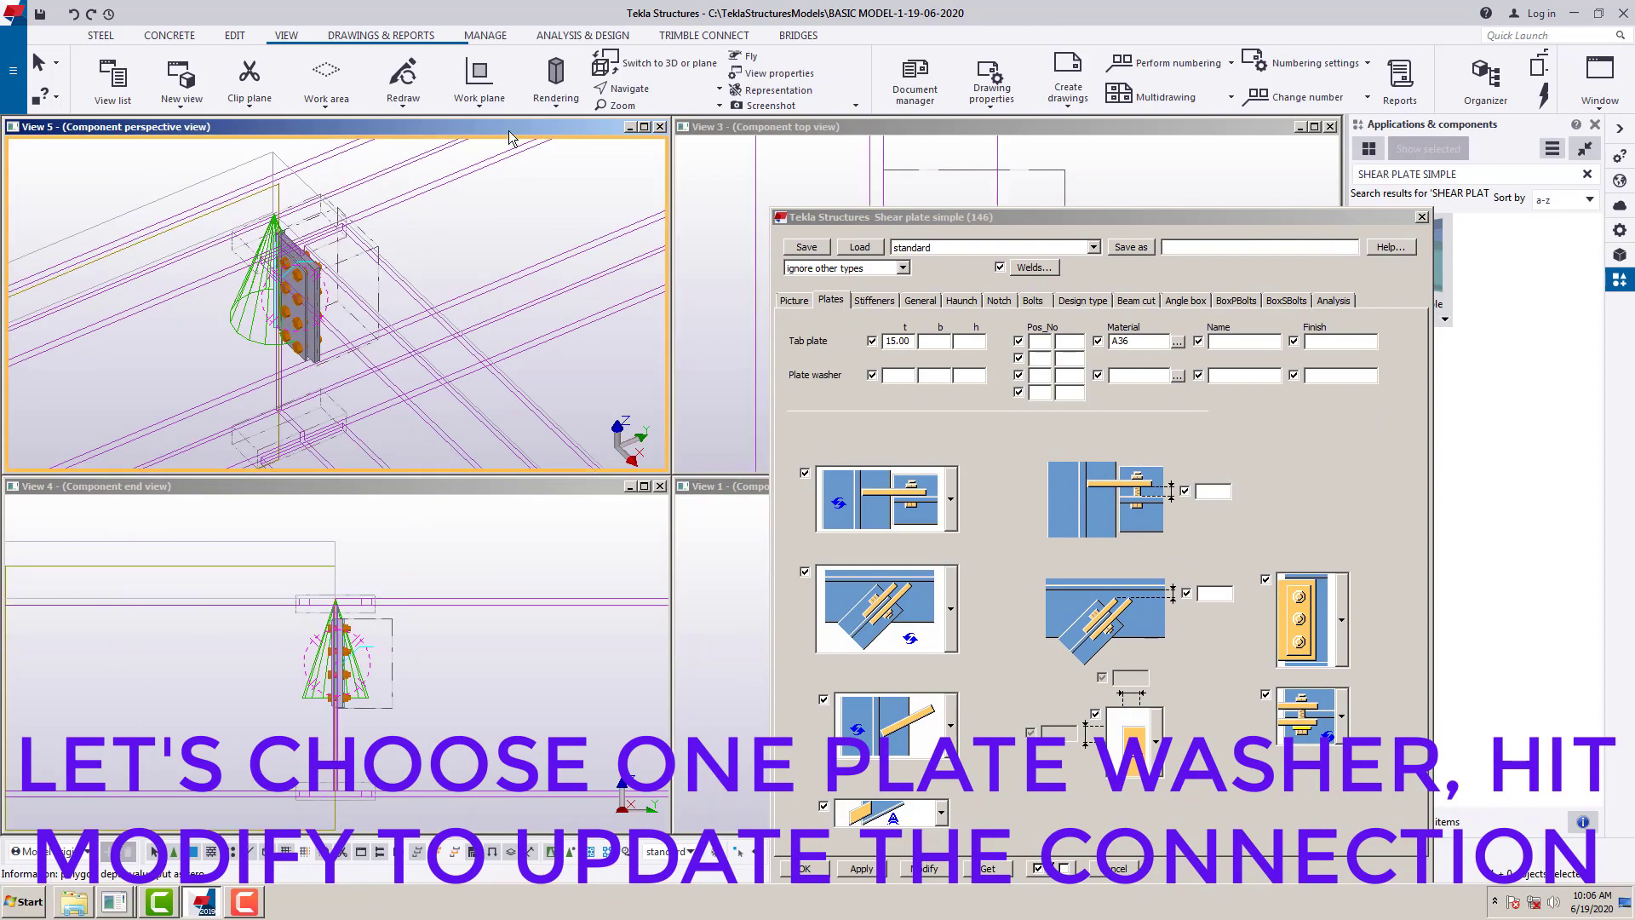
scroll(438, 285, up, 3)
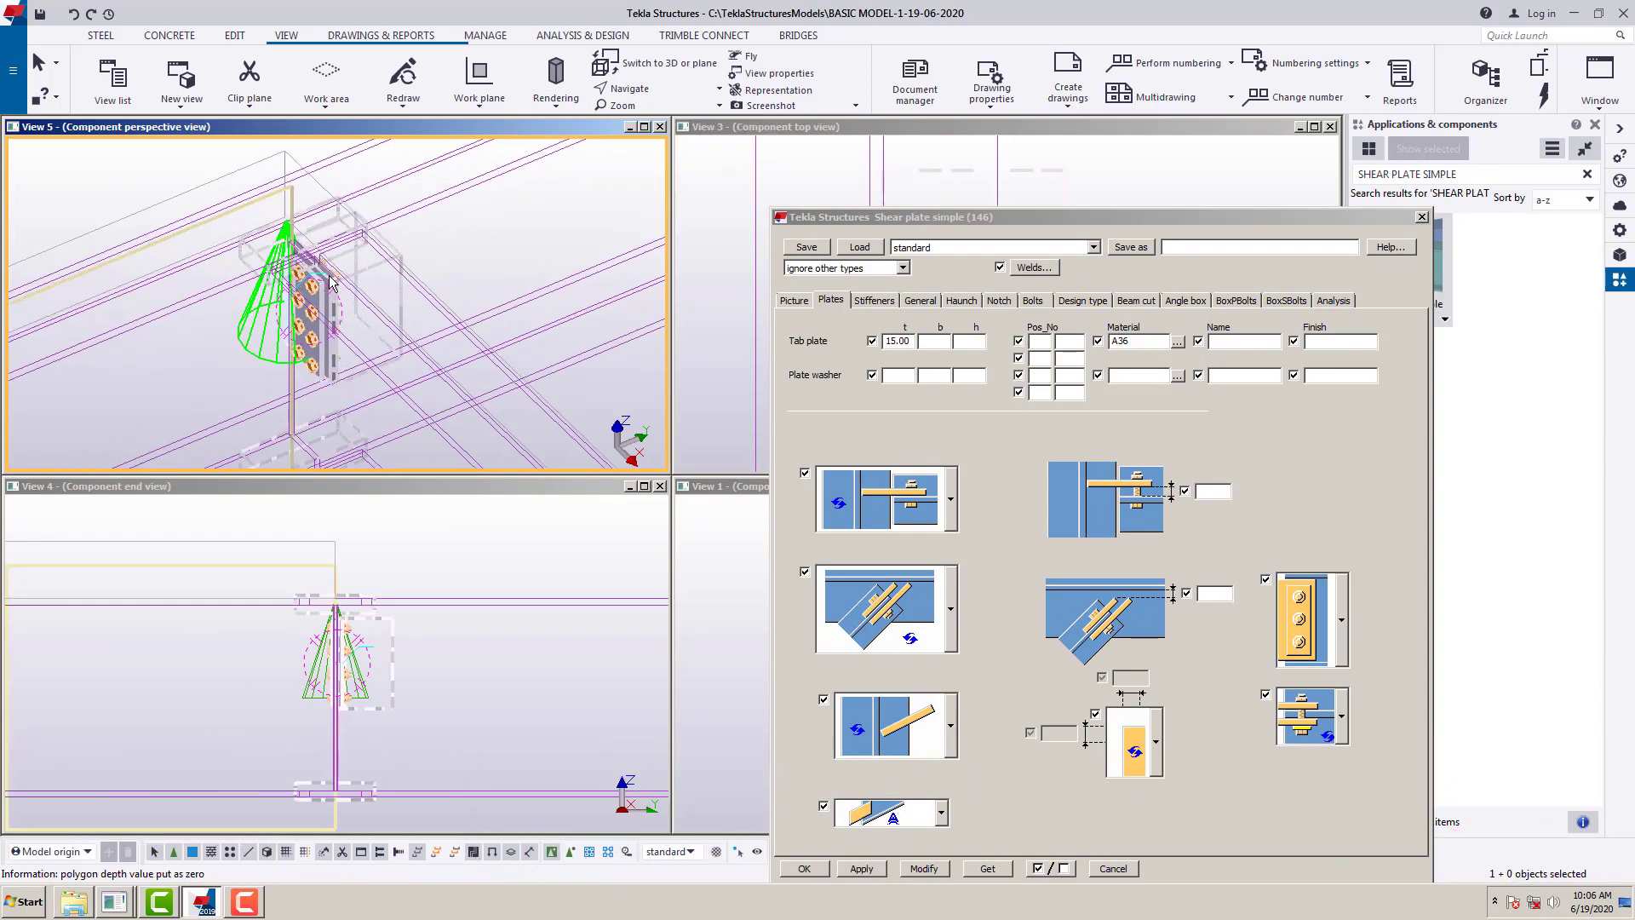
ctrl+middle_drag(492, 278, 417, 296)
click(1342, 622)
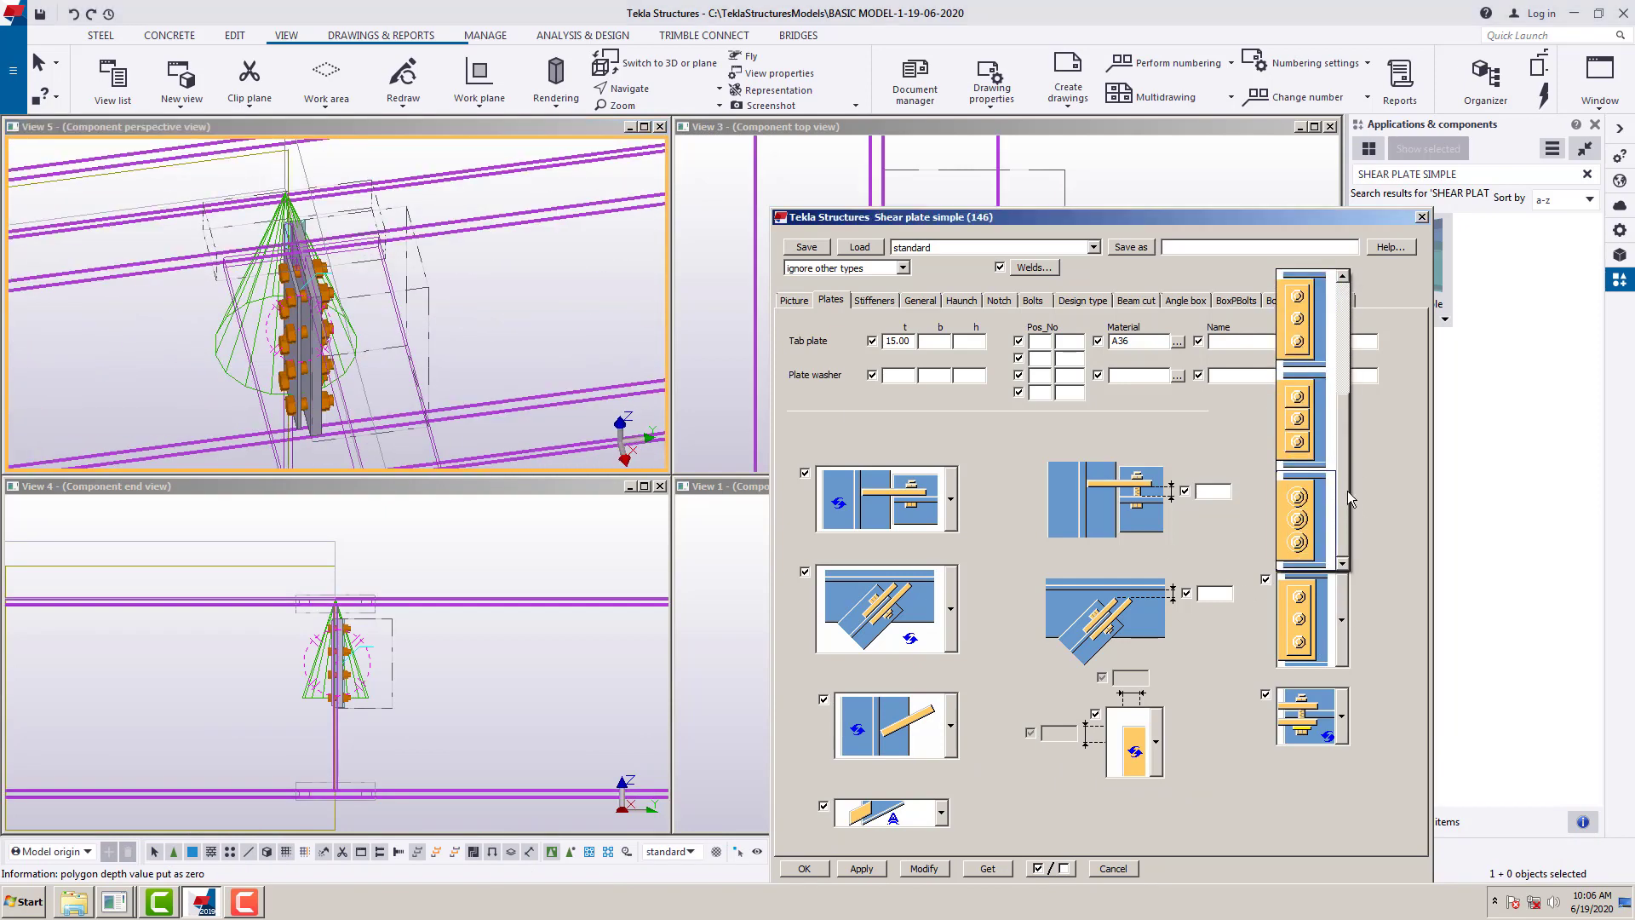
click(1330, 334)
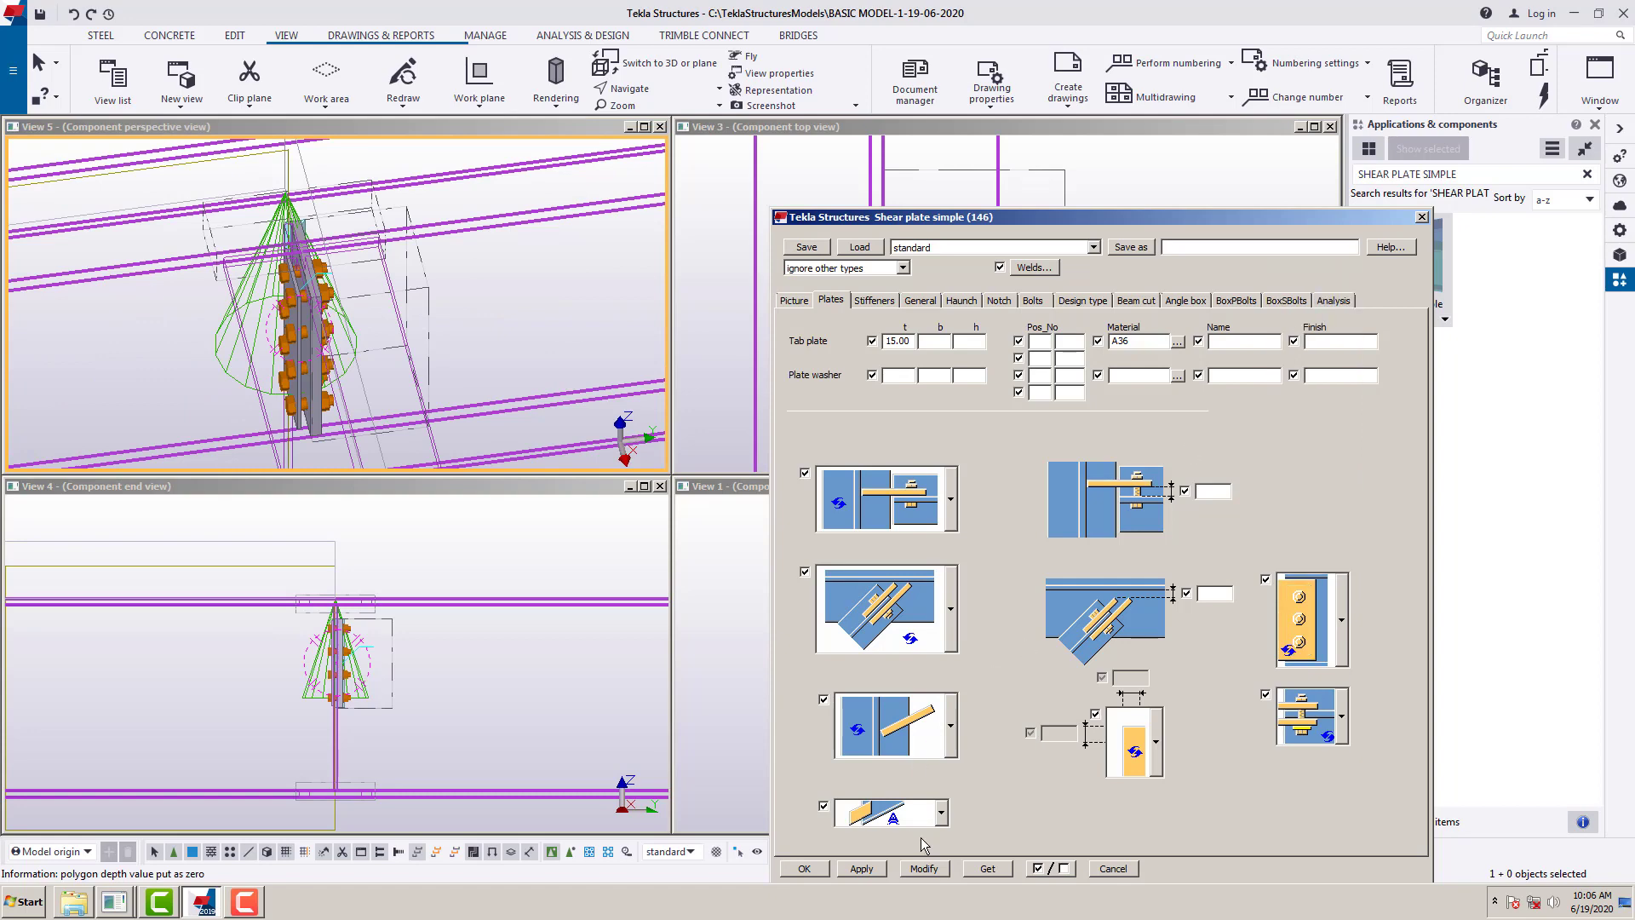
click(924, 869)
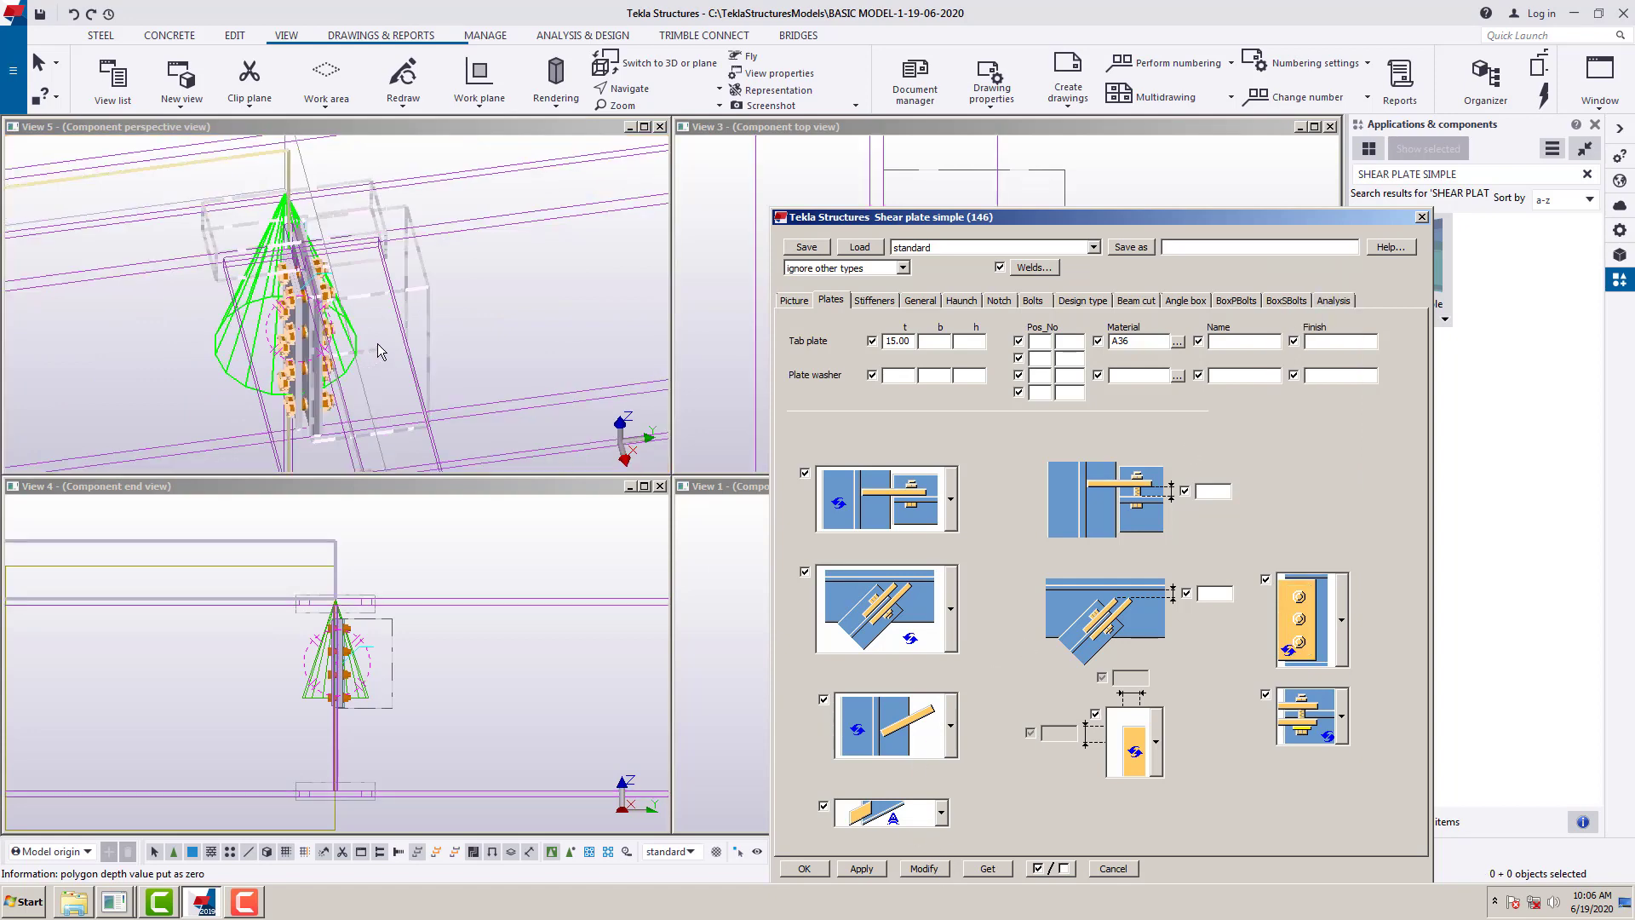
- Reopen the connection's settings, set the plate washer option to default and update the connection
click(1421, 217)
right_click(422, 284)
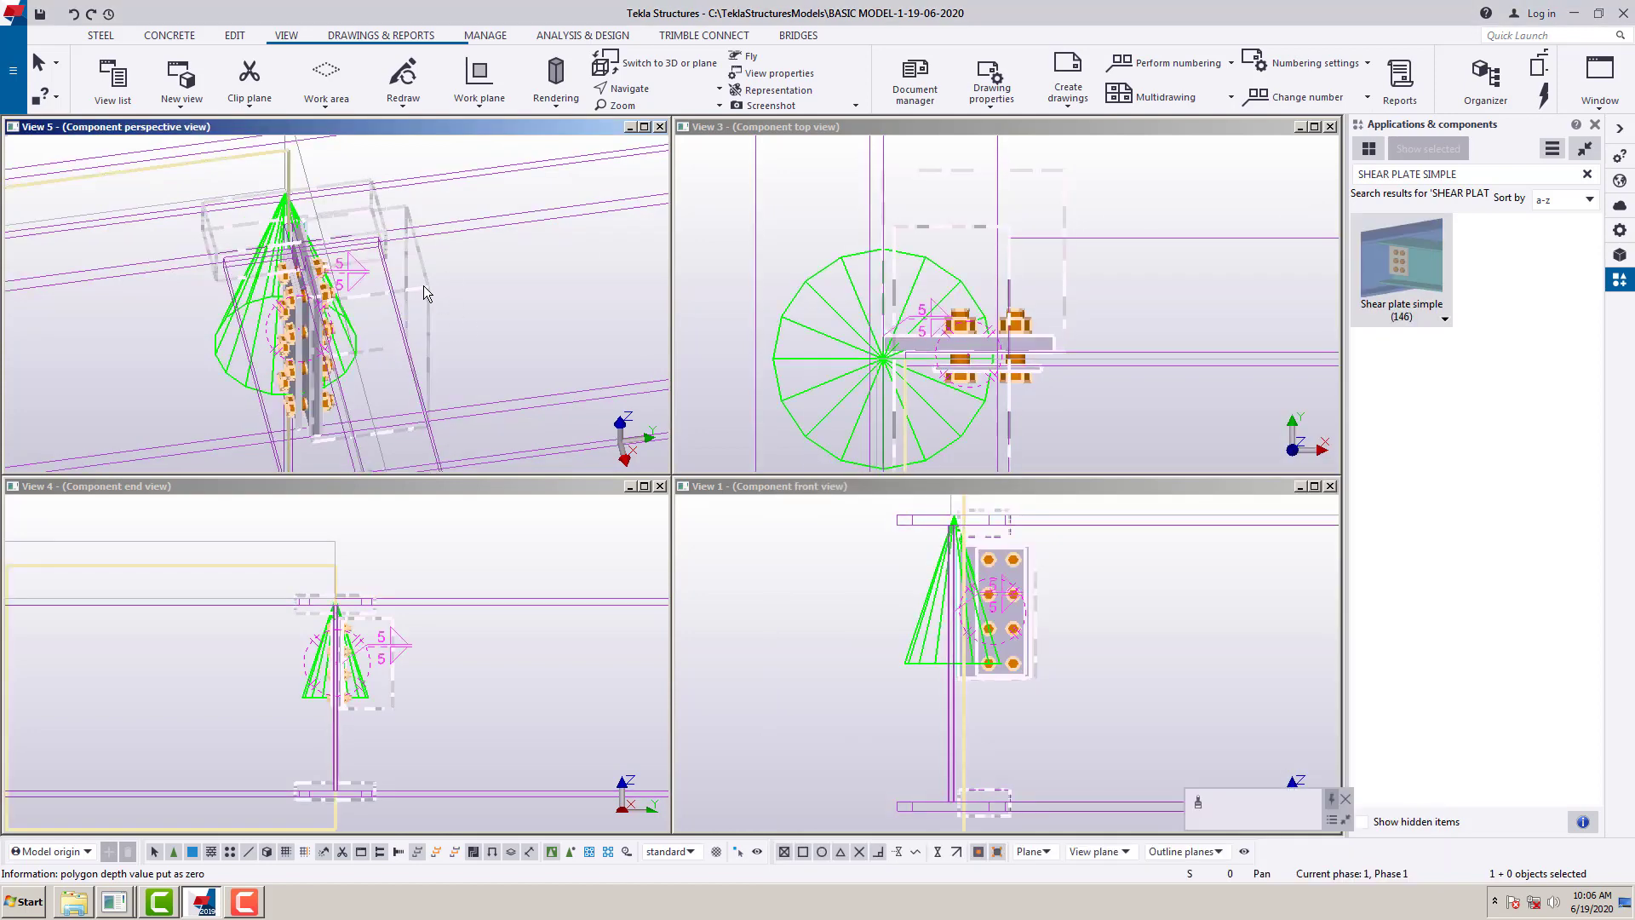
click(481, 317)
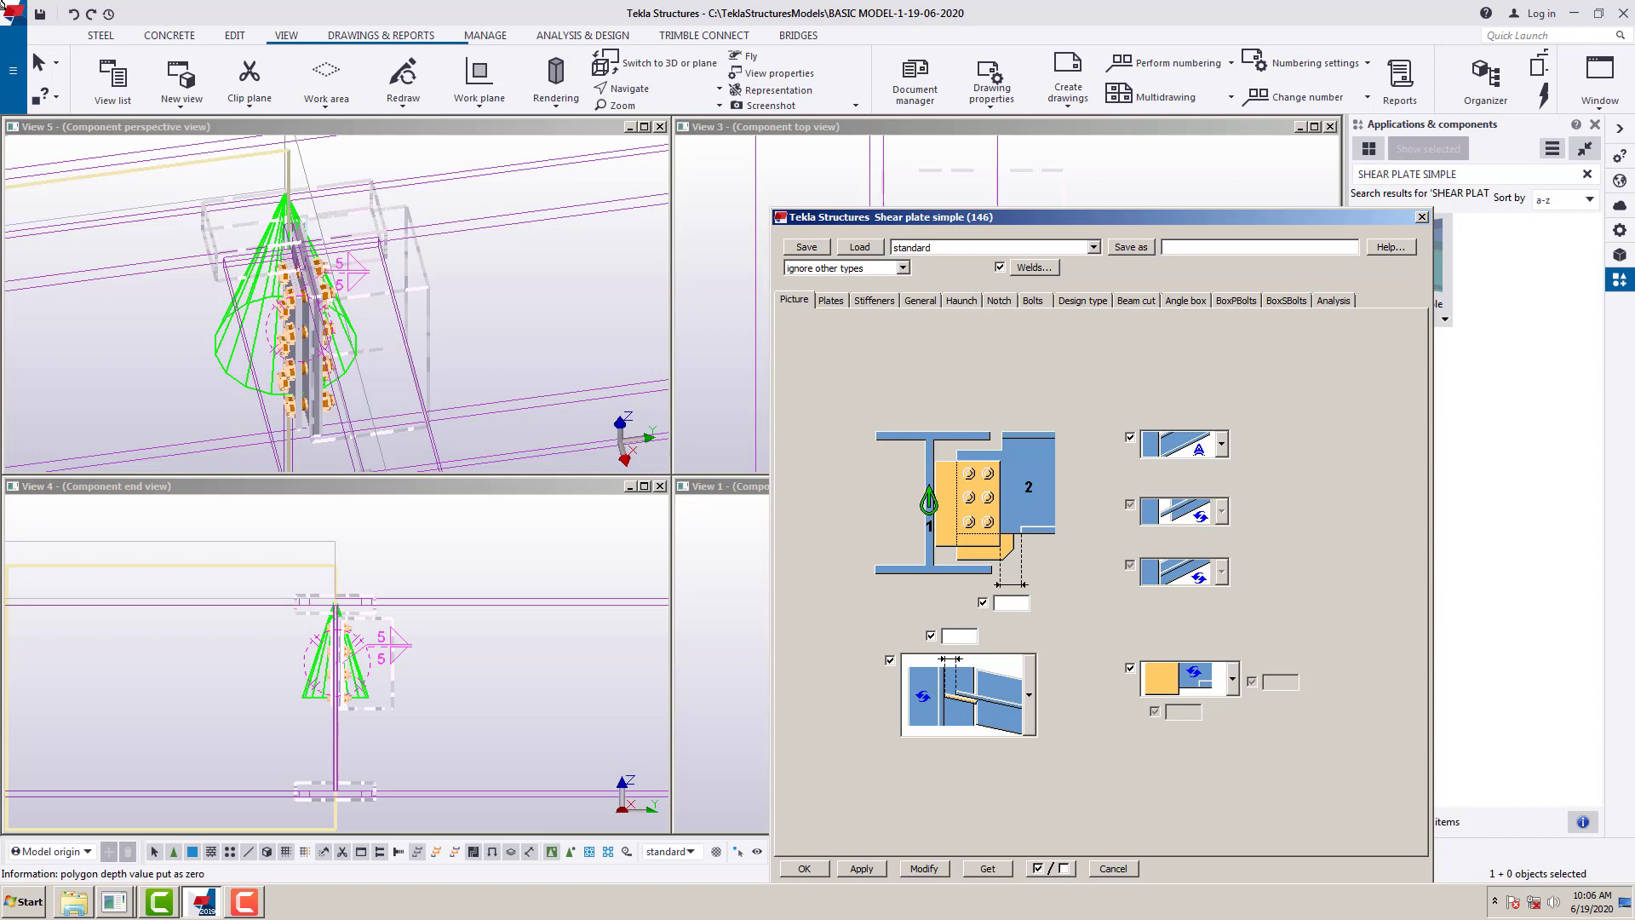
drag(997, 213, 791, 127)
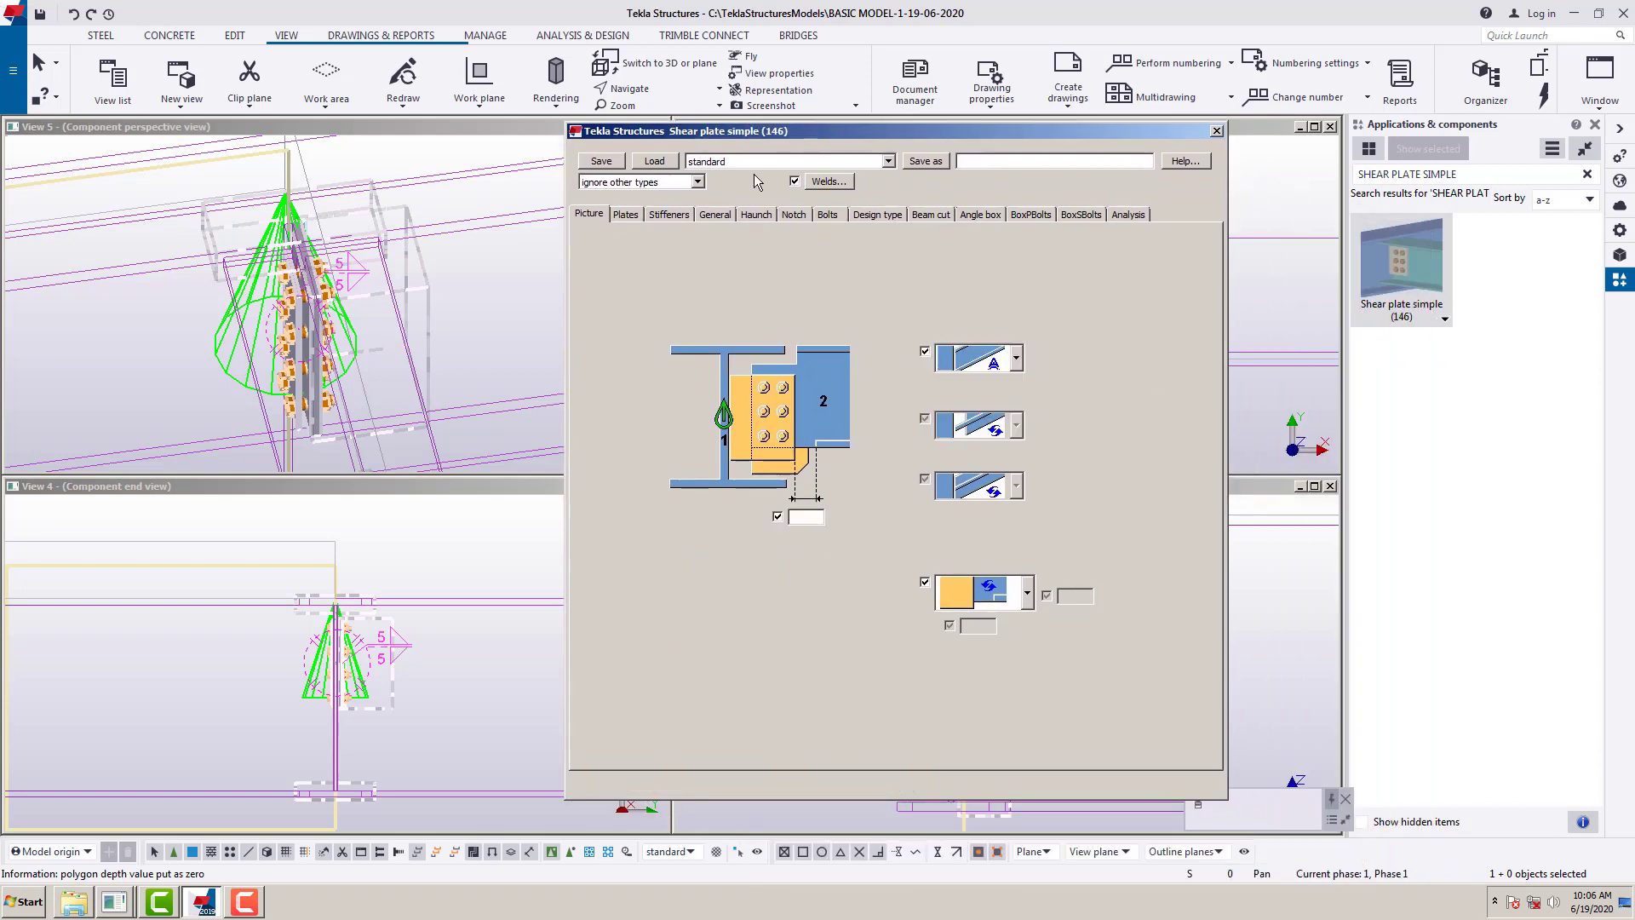
click(626, 214)
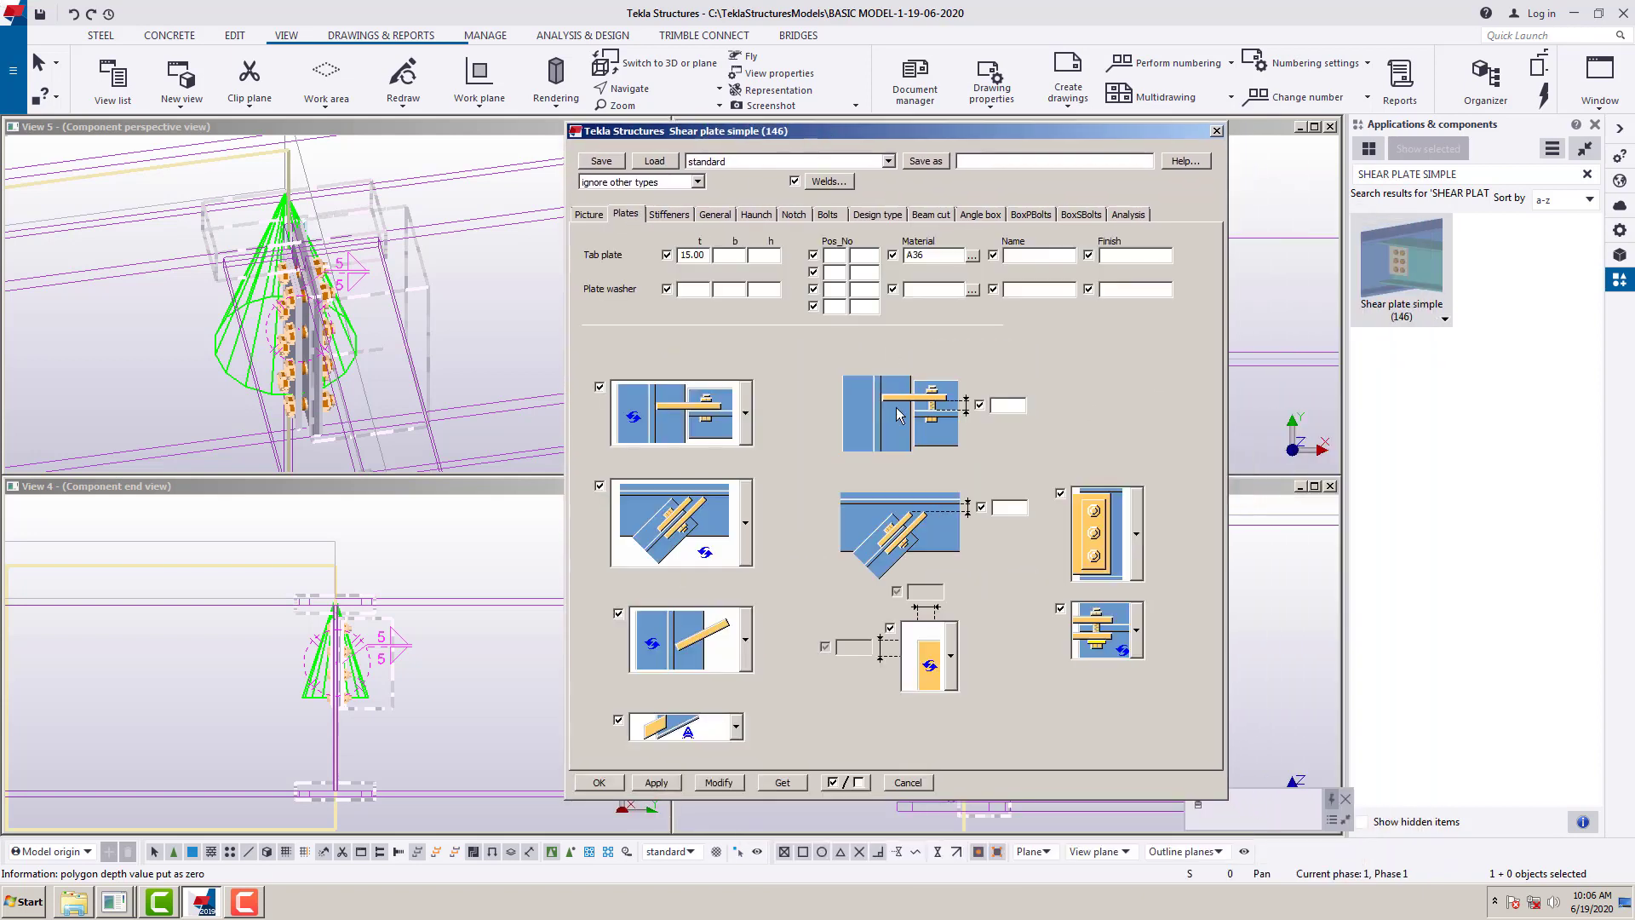
click(1137, 539)
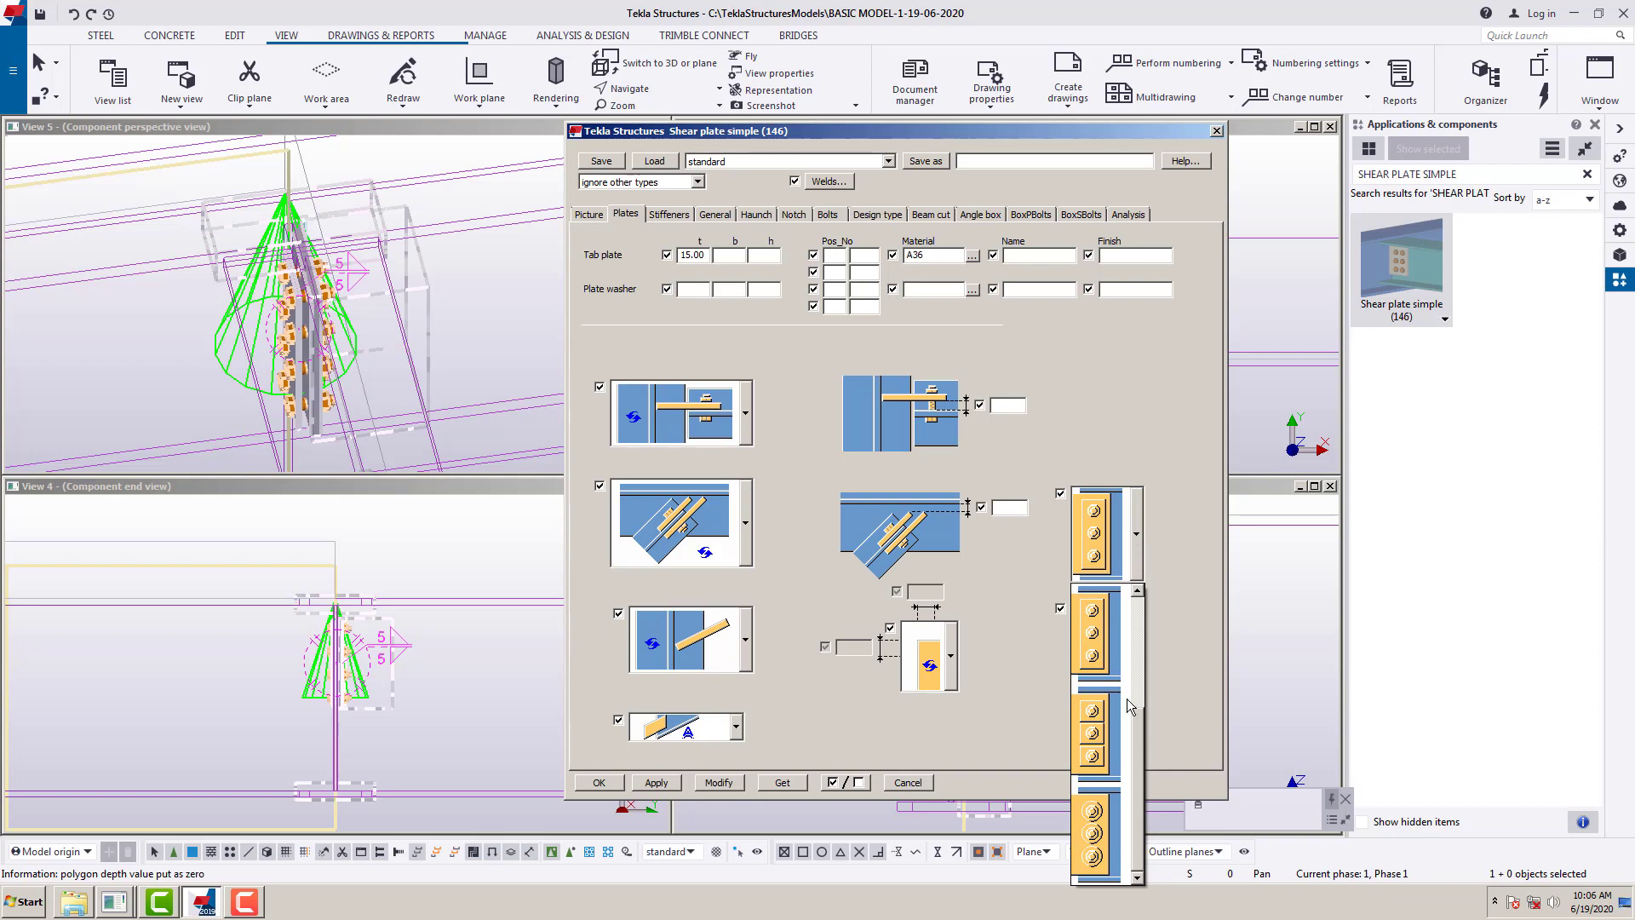
drag(1138, 739, 1141, 617)
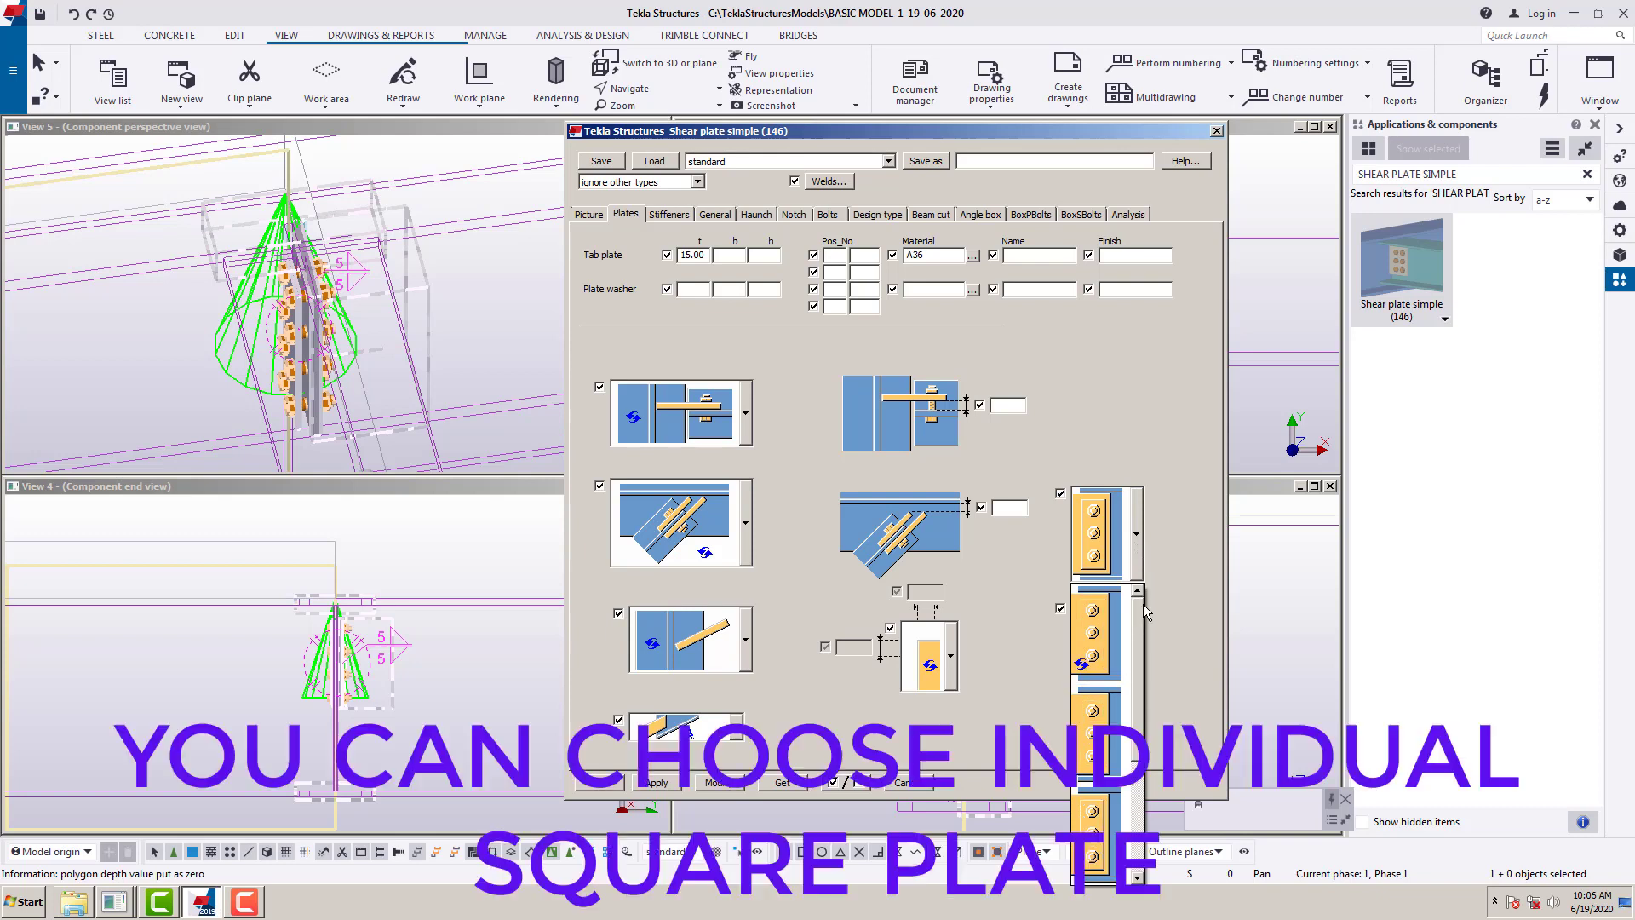
click(1123, 615)
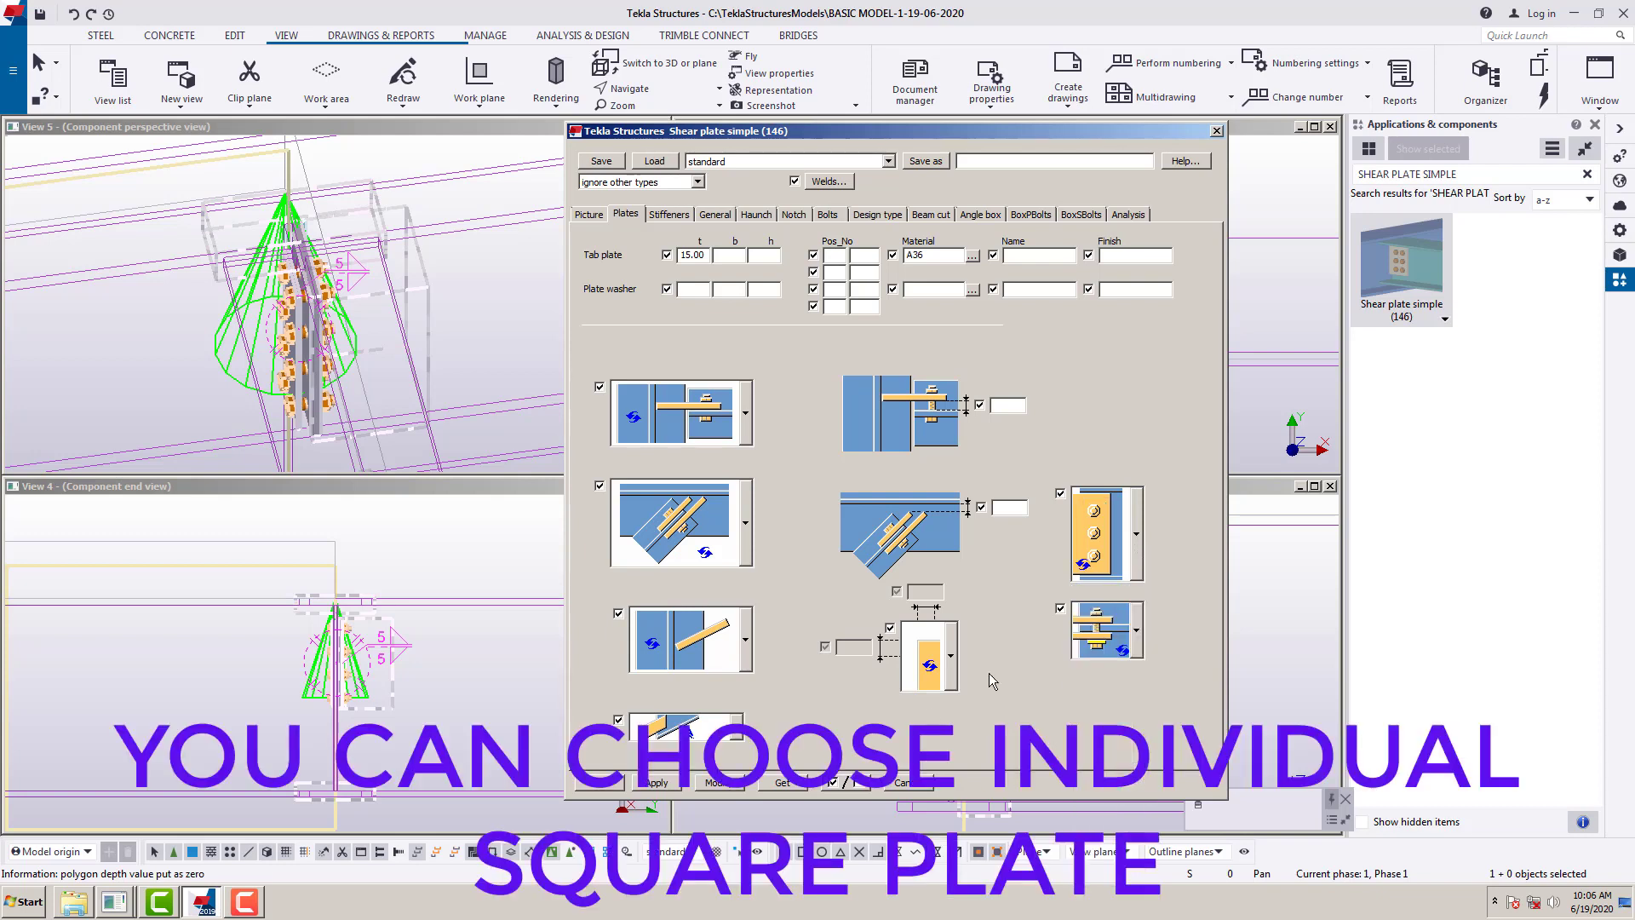
click(726, 787)
ctrl+middle_drag(447, 332, 403, 269)
scroll(392, 345, up, 2)
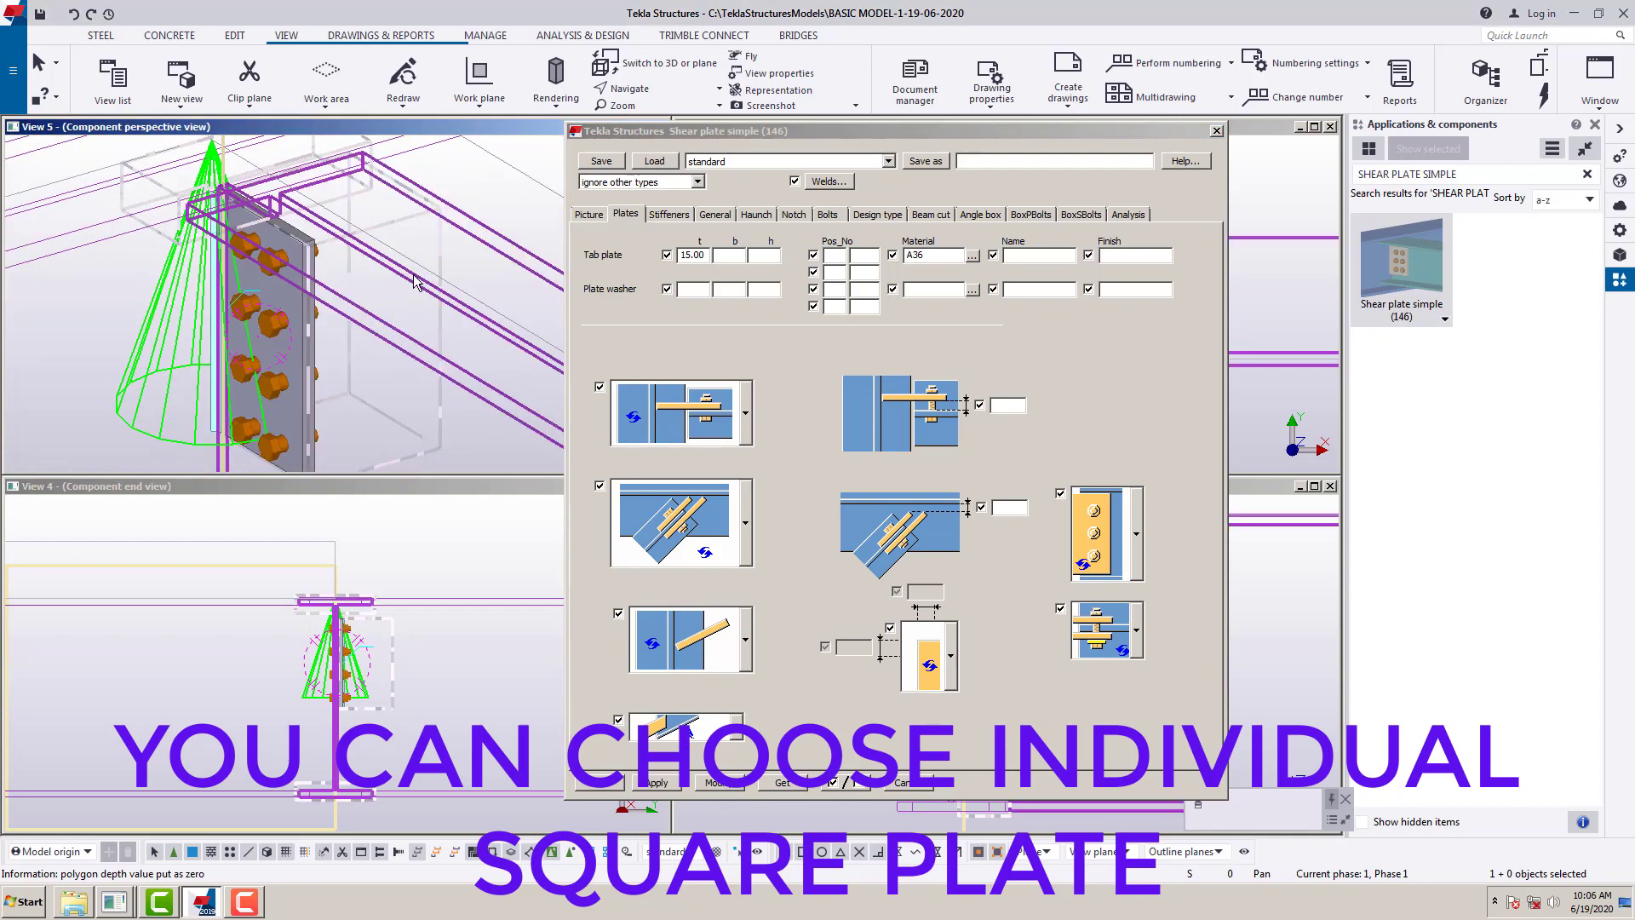
- Set the plate washer option to an individual square plate washer for each bolt and update the connection
click(1140, 545)
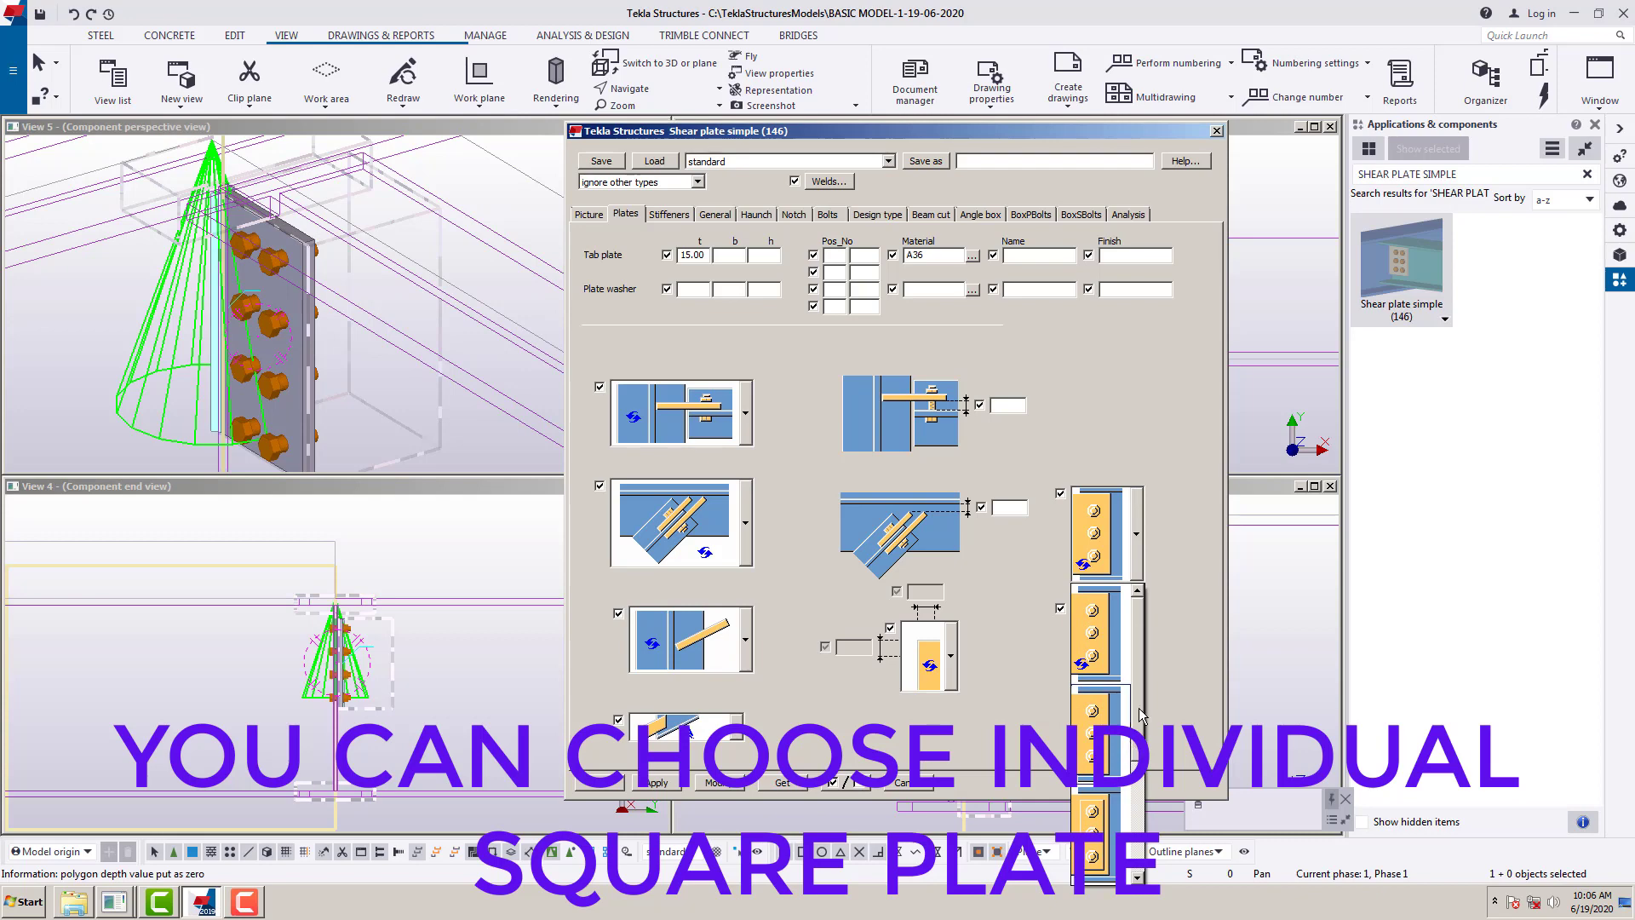
drag(1138, 708, 1140, 809)
click(1105, 739)
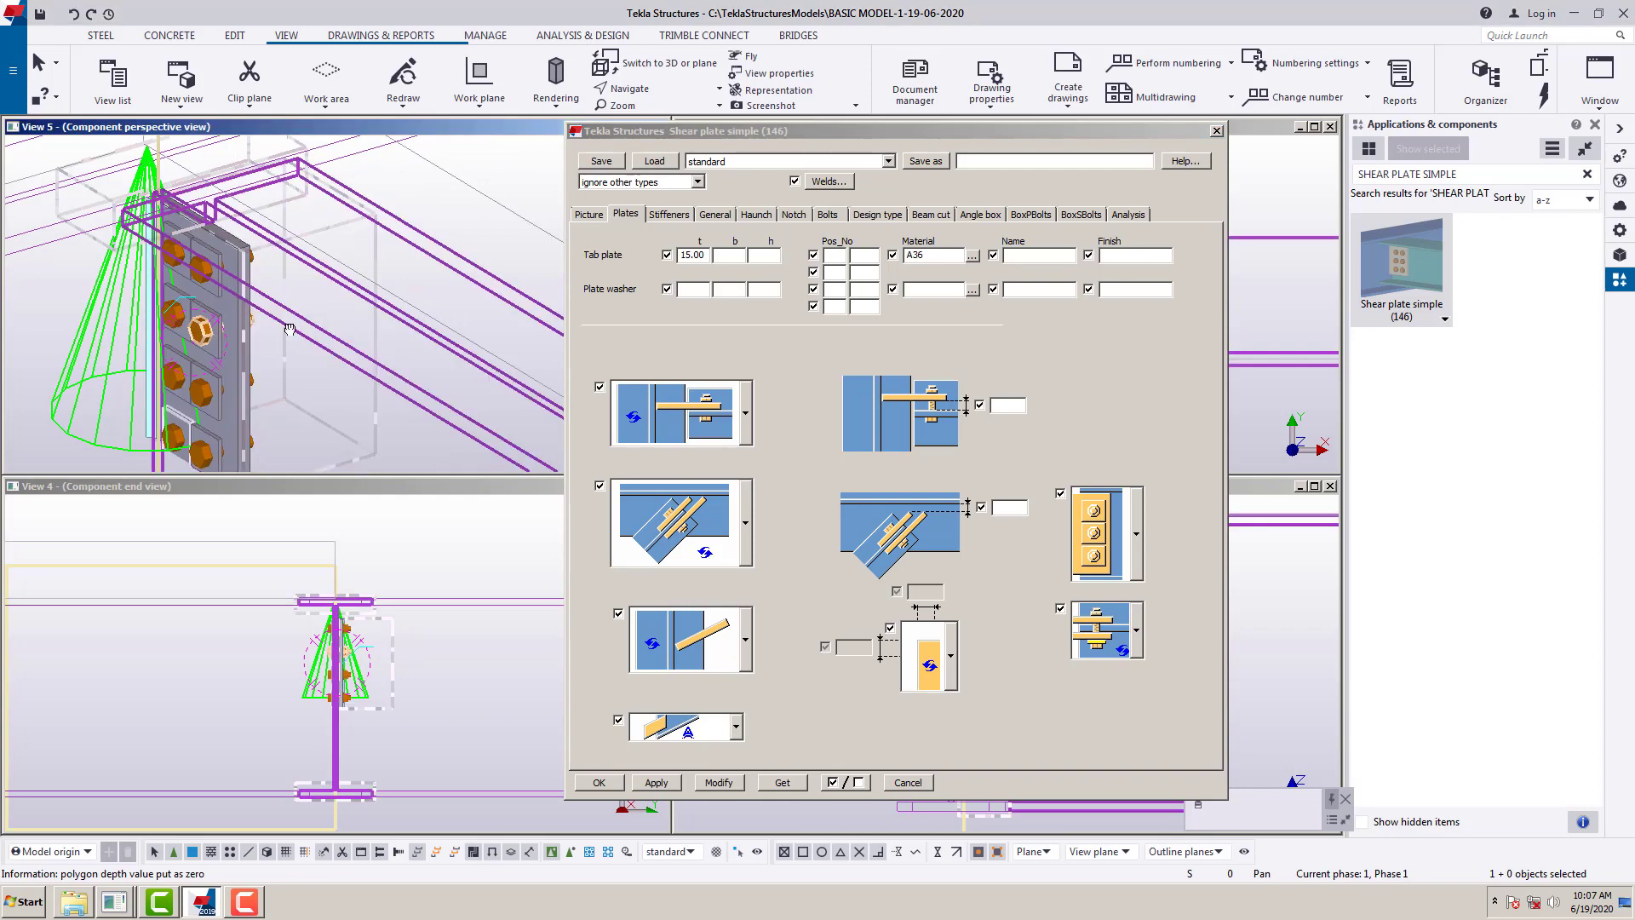
scroll(336, 296, up, 3)
middle_drag(335, 296, 331, 352)
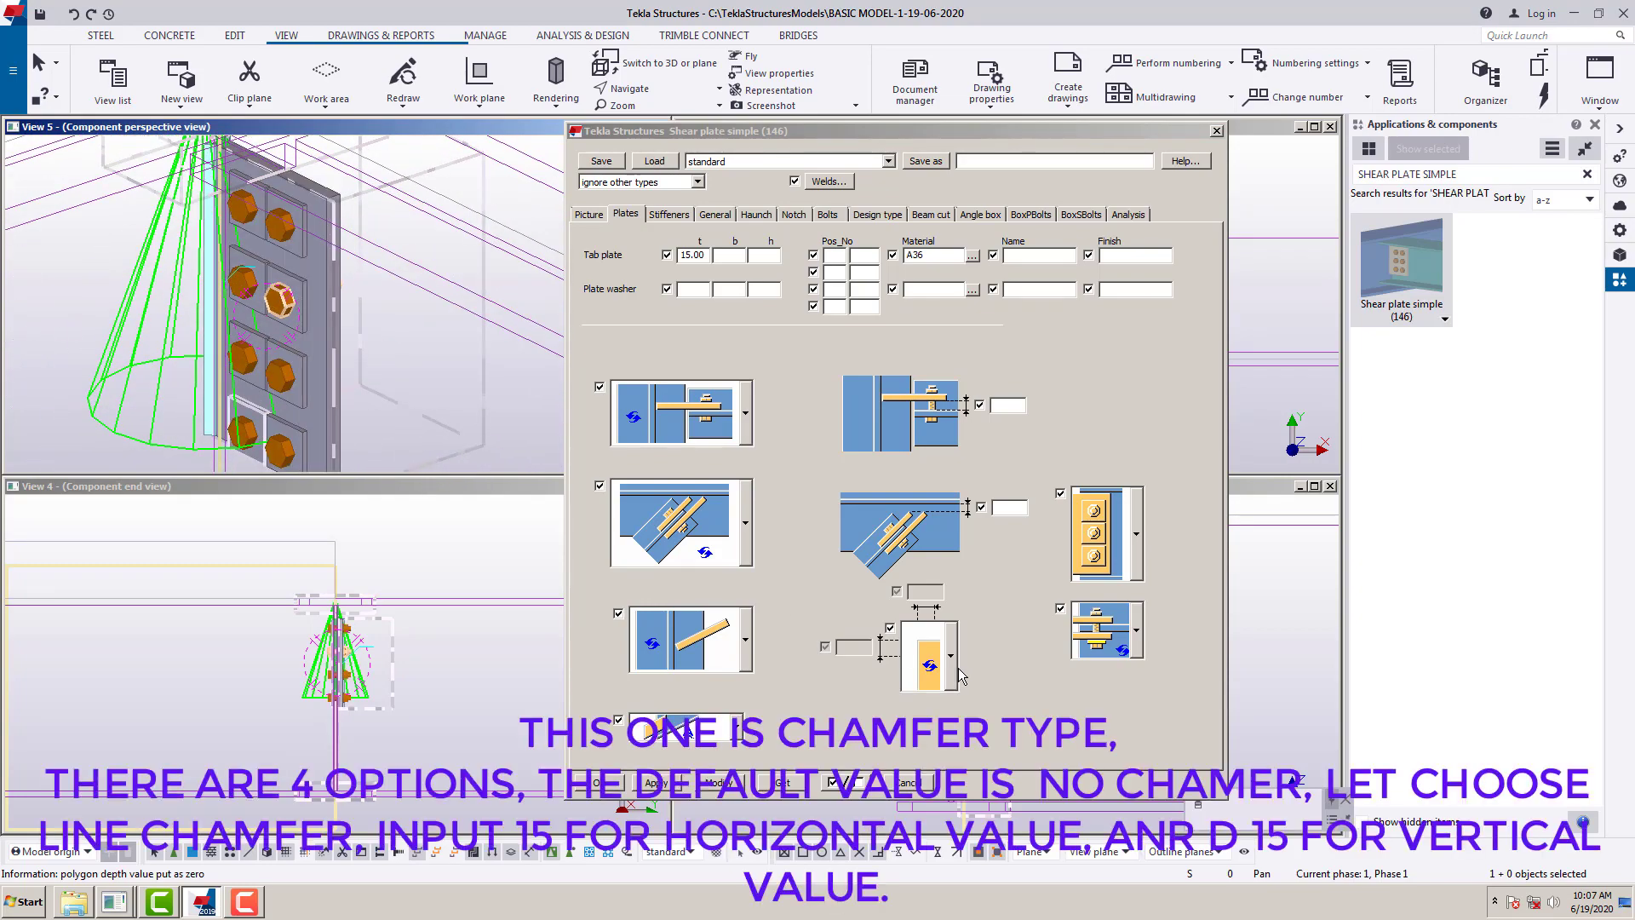
- Give the tab plate a line chamfer of 15 horizontally and 15 vertically and update the connection
click(951, 655)
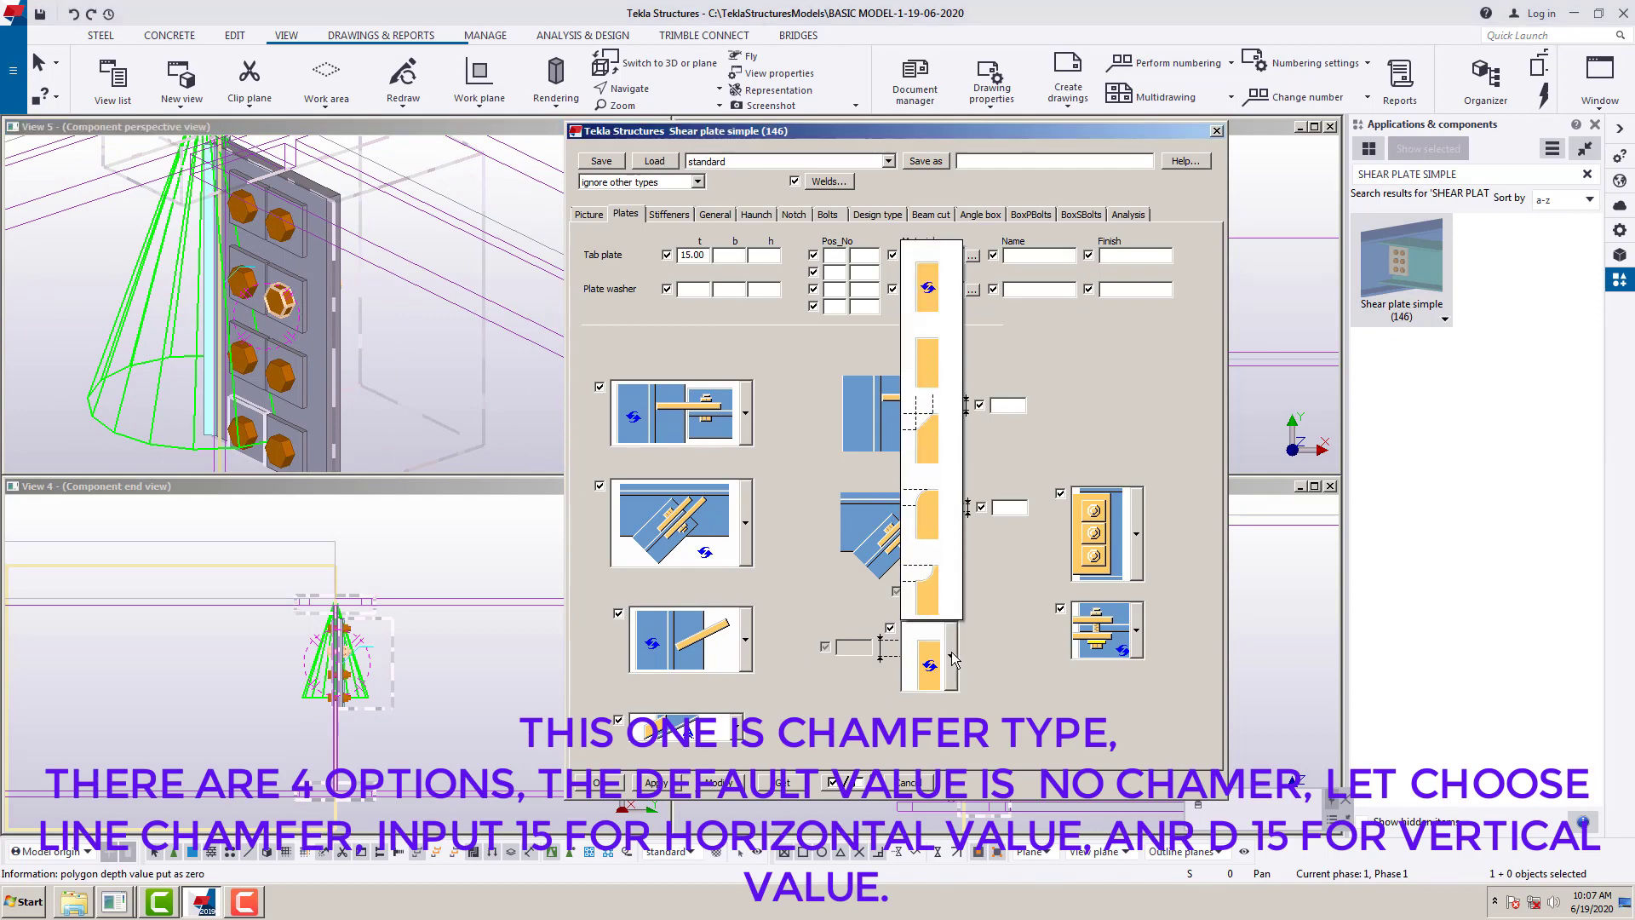
click(848, 136)
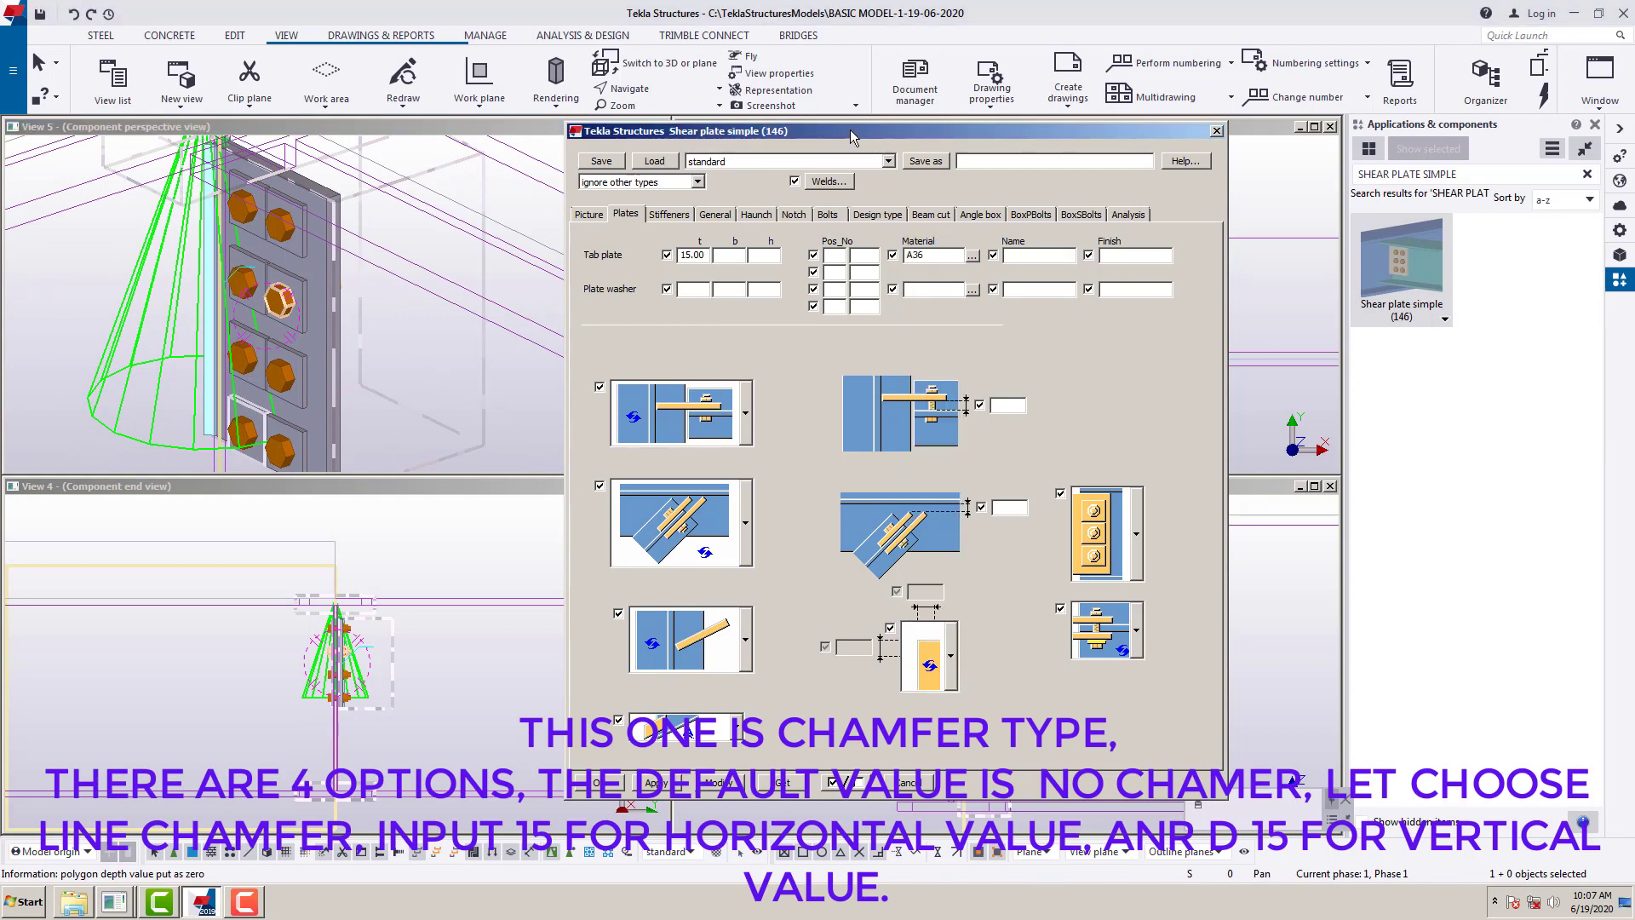
drag(852, 137, 260, 145)
middle_drag(1066, 550, 1070, 541)
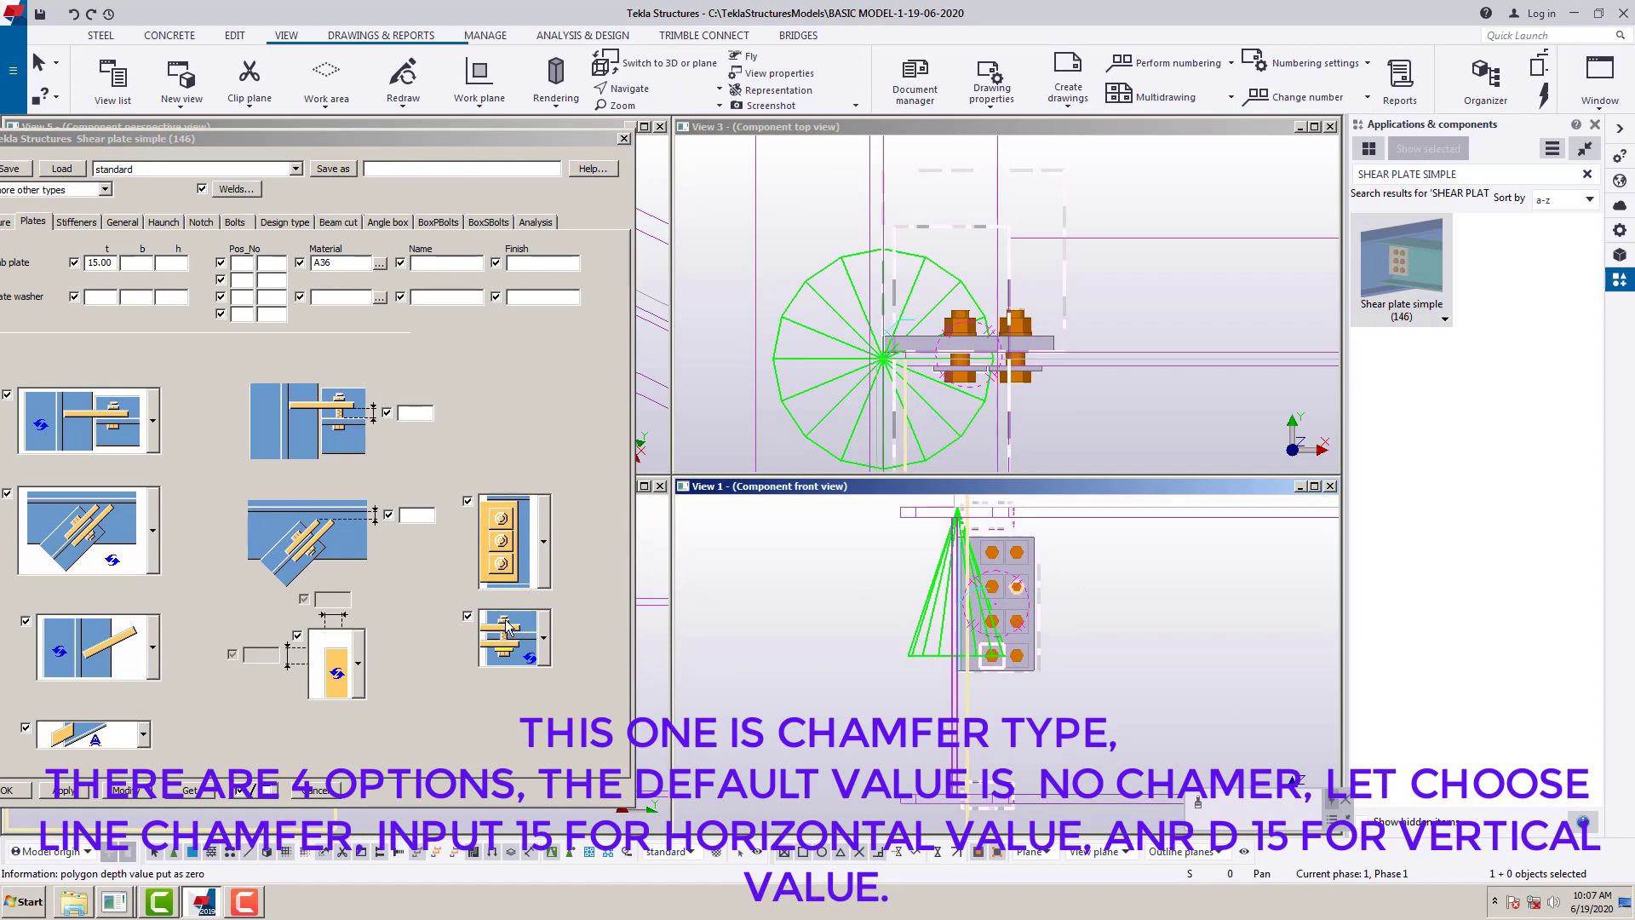
click(356, 689)
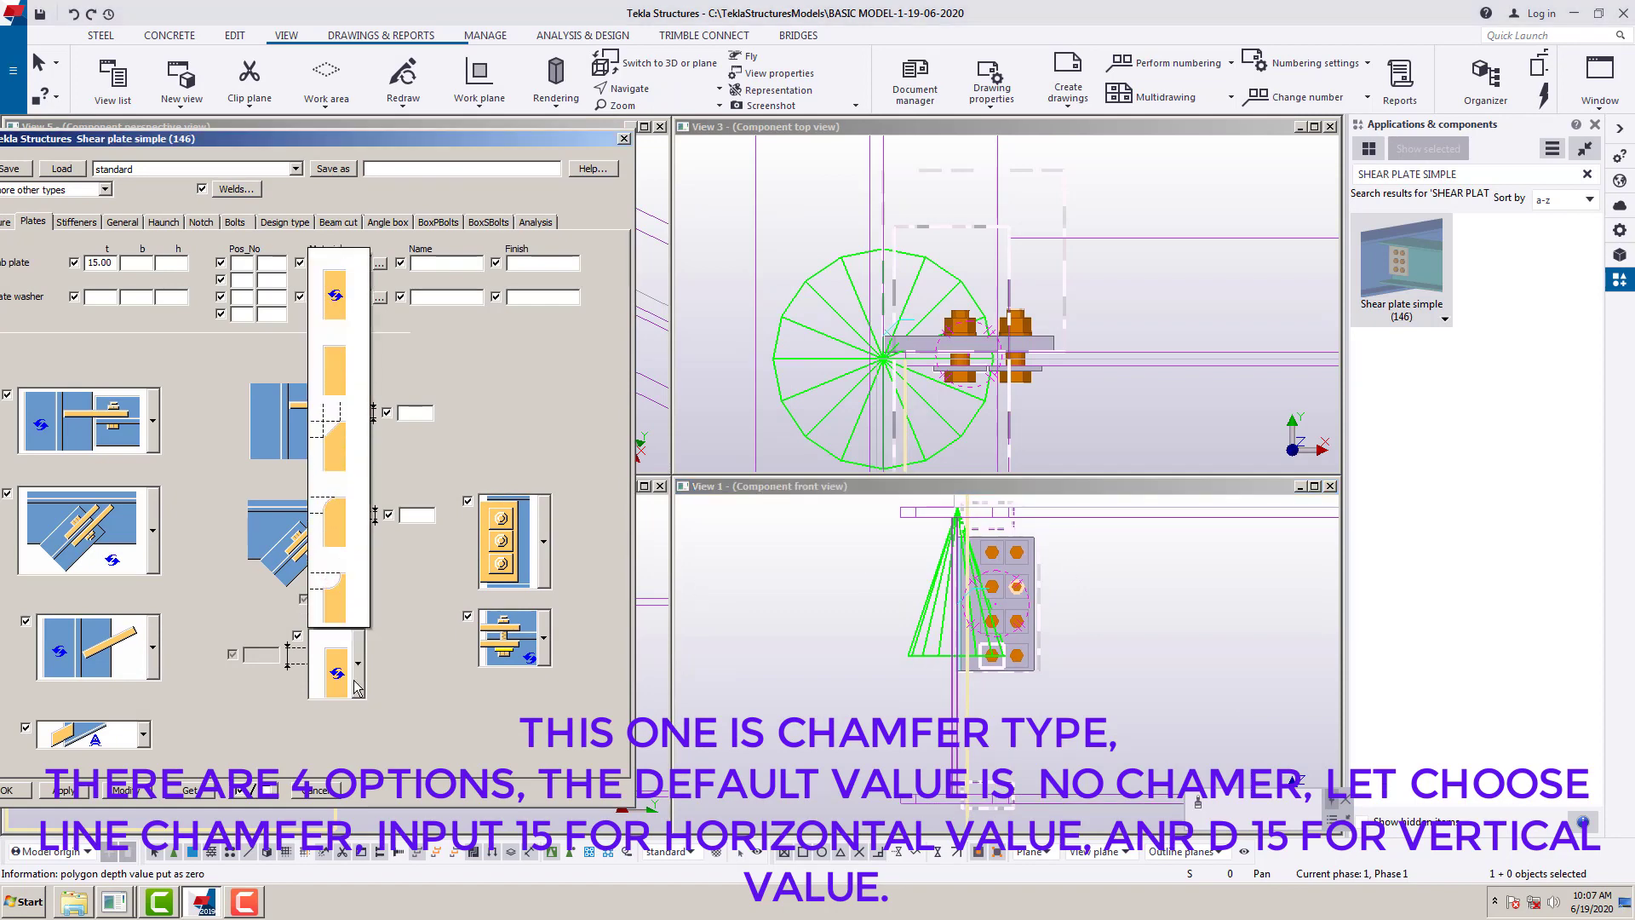
click(338, 461)
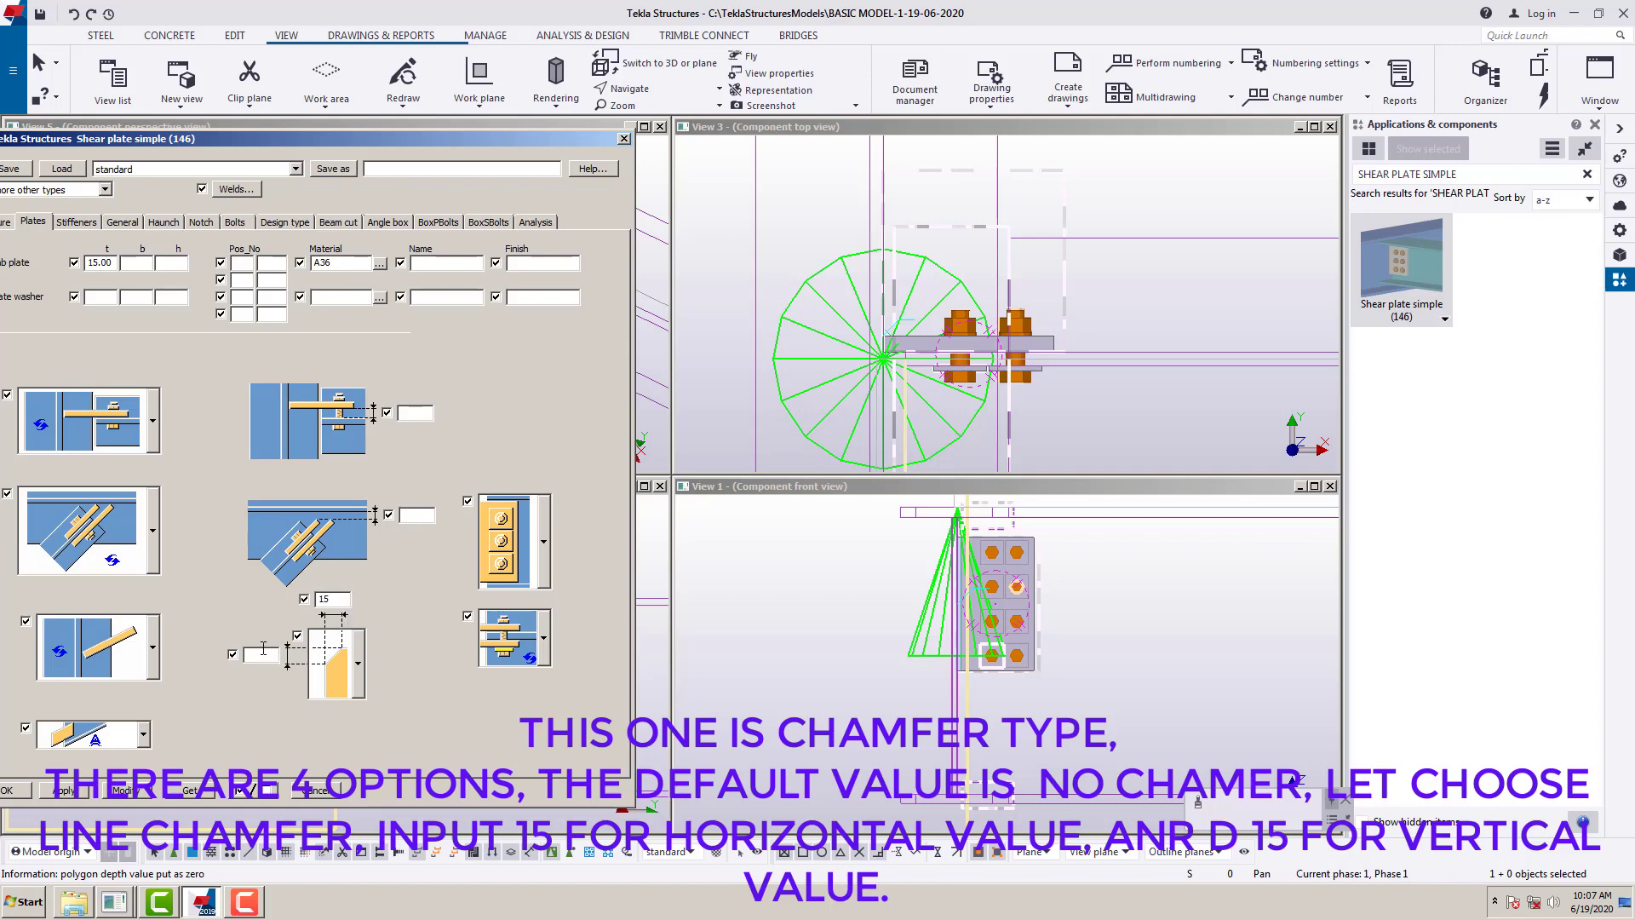
text(15)
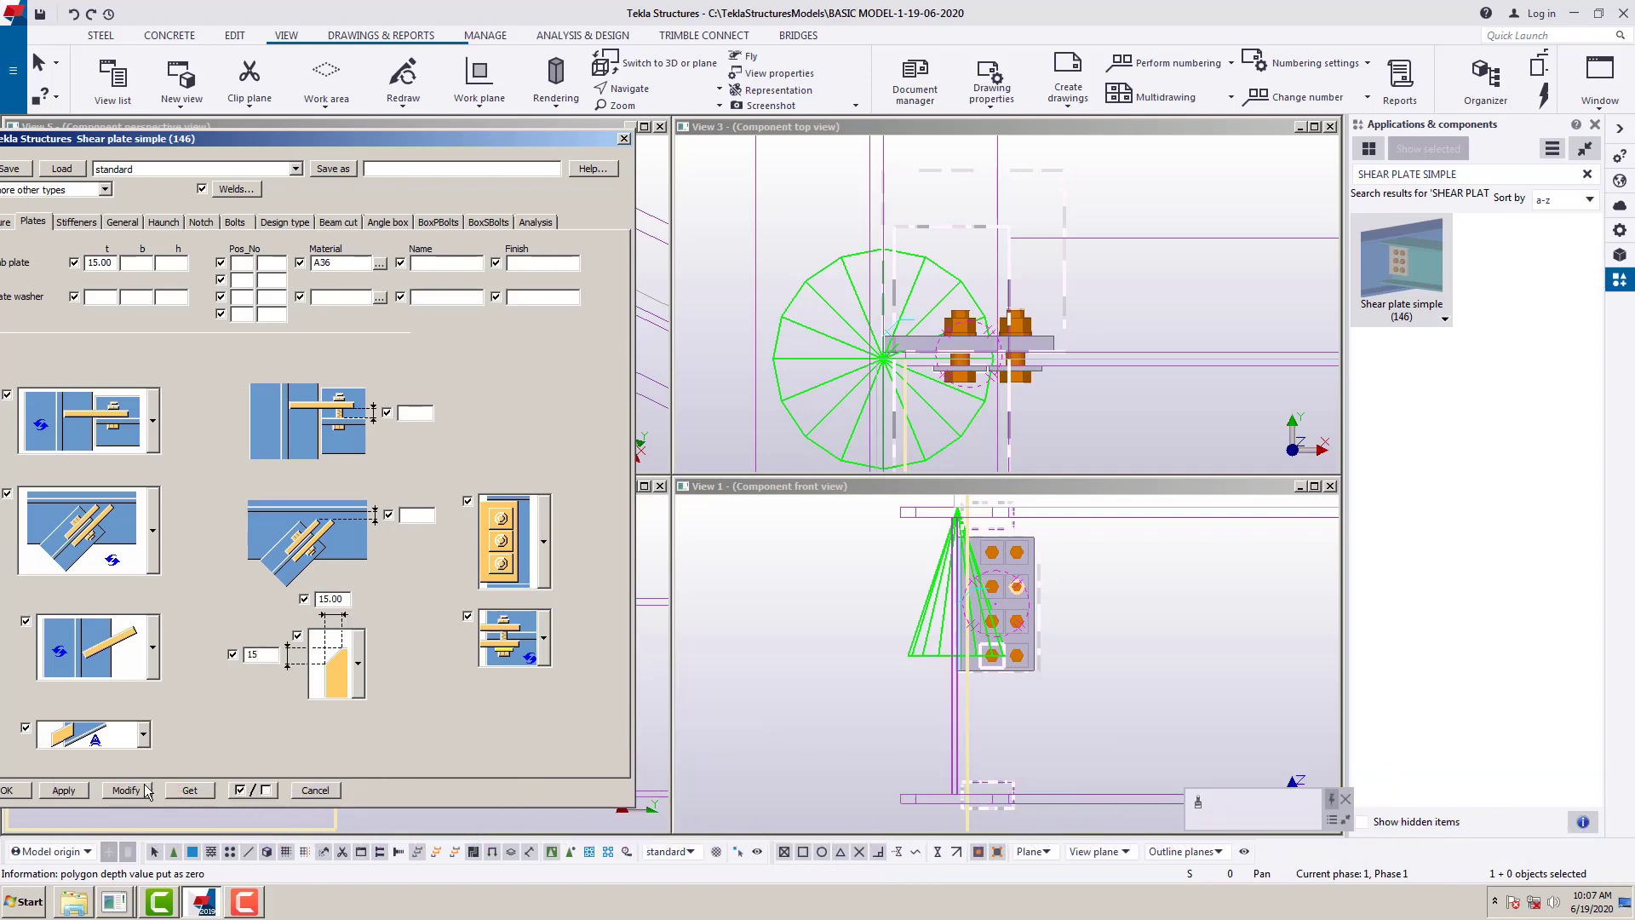
click(124, 791)
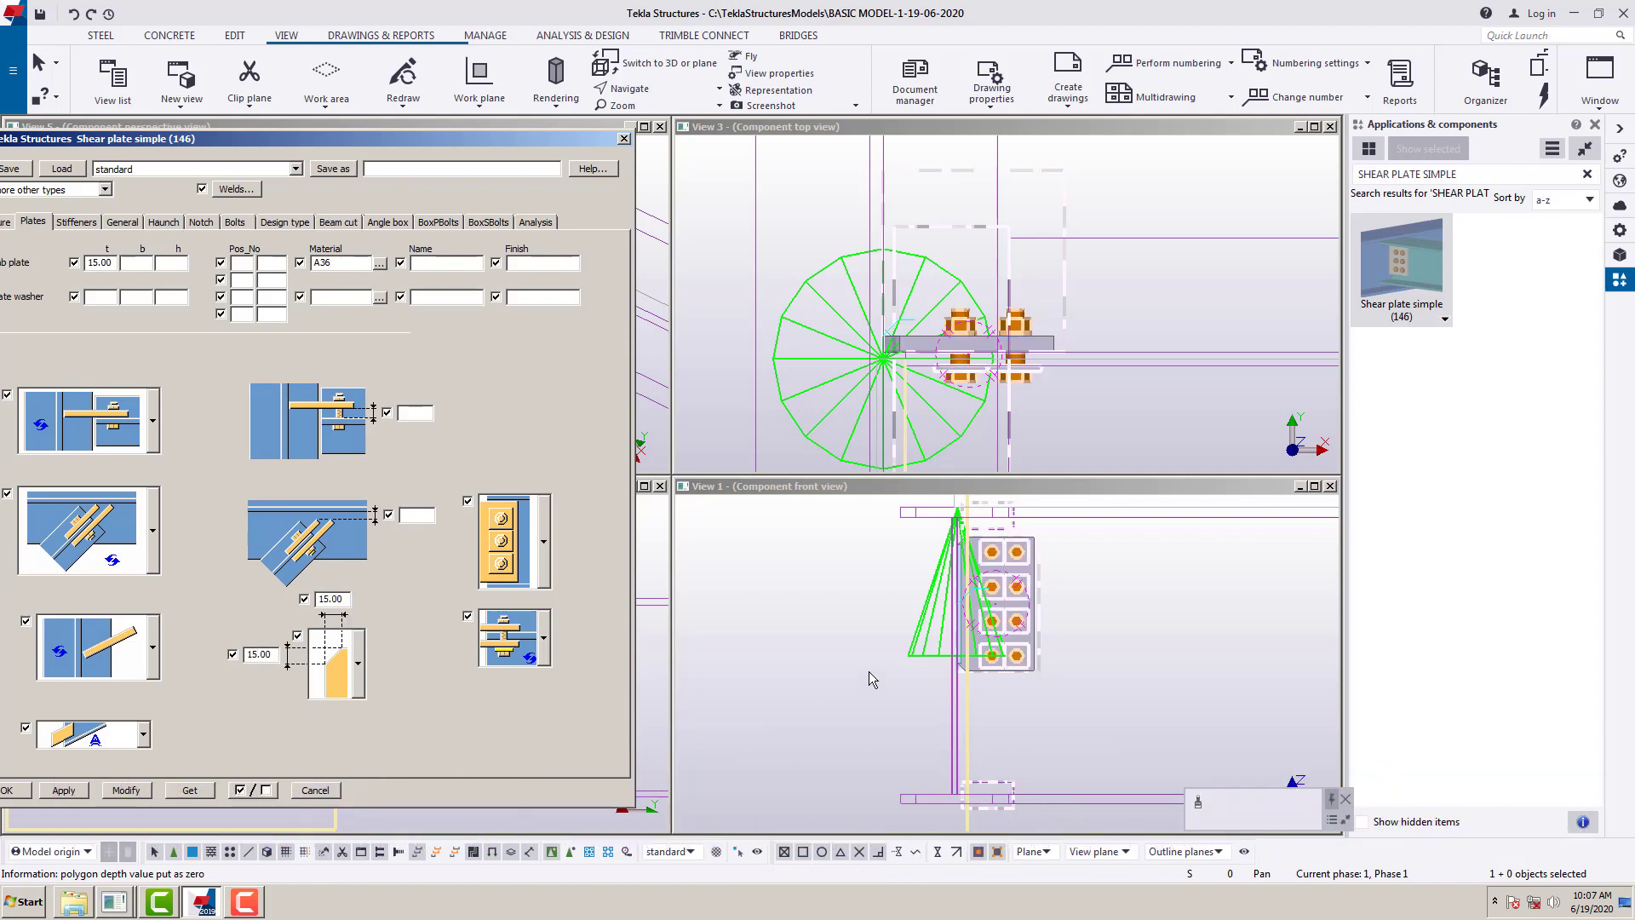
middle_drag(1029, 620, 1000, 653)
scroll(937, 570, up, 5)
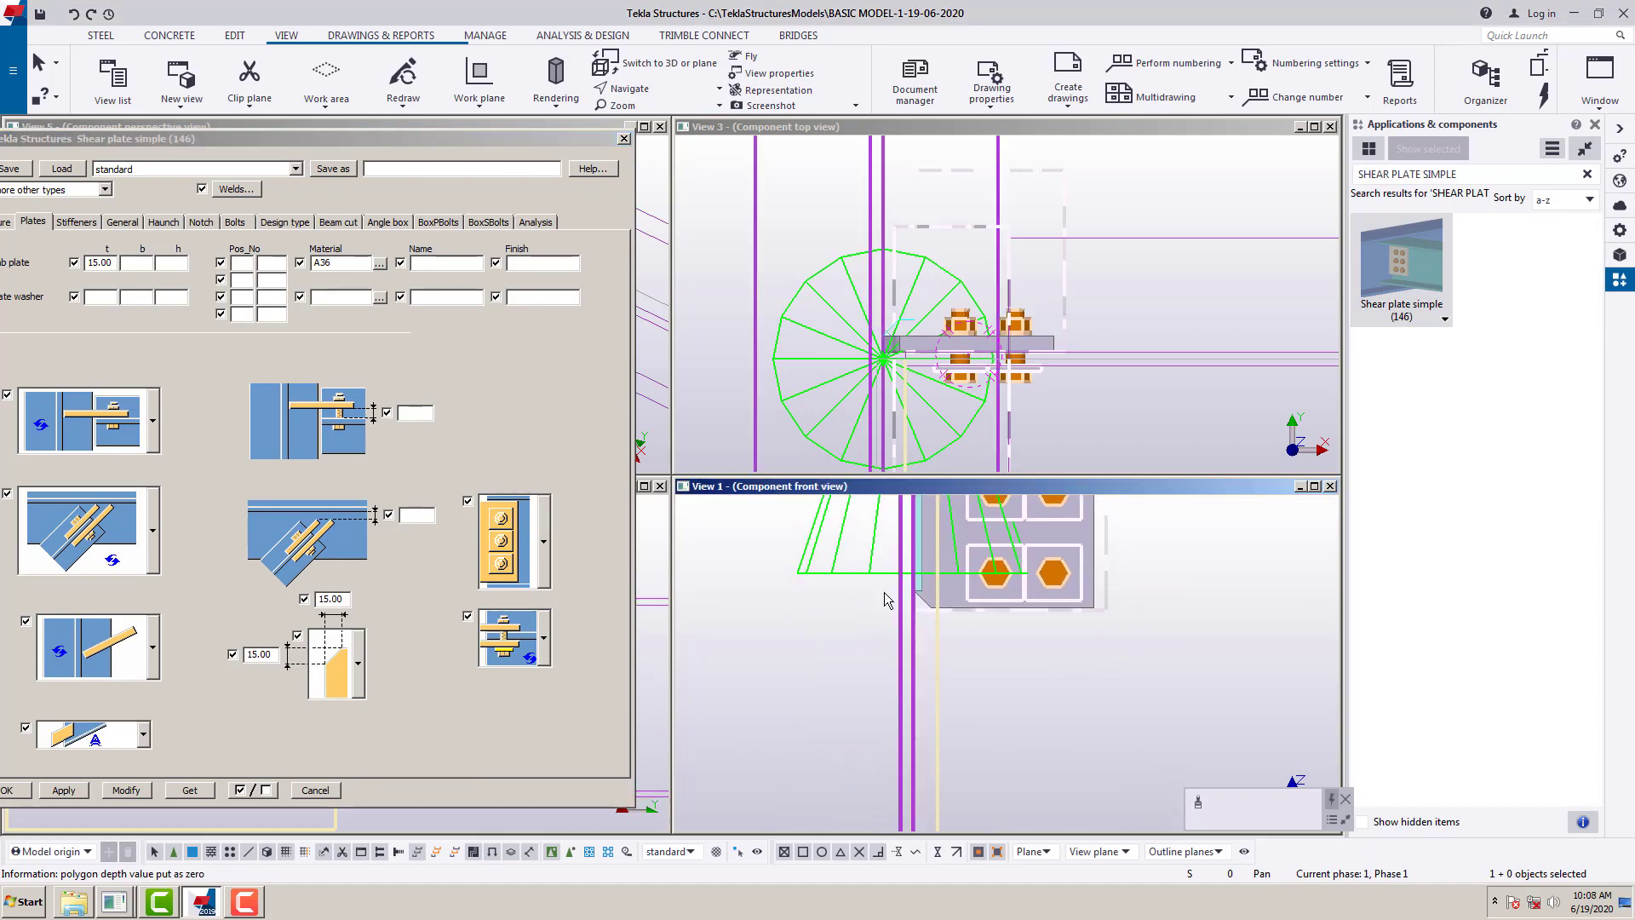
middle_drag(914, 565, 936, 620)
scroll(992, 610, down, 2)
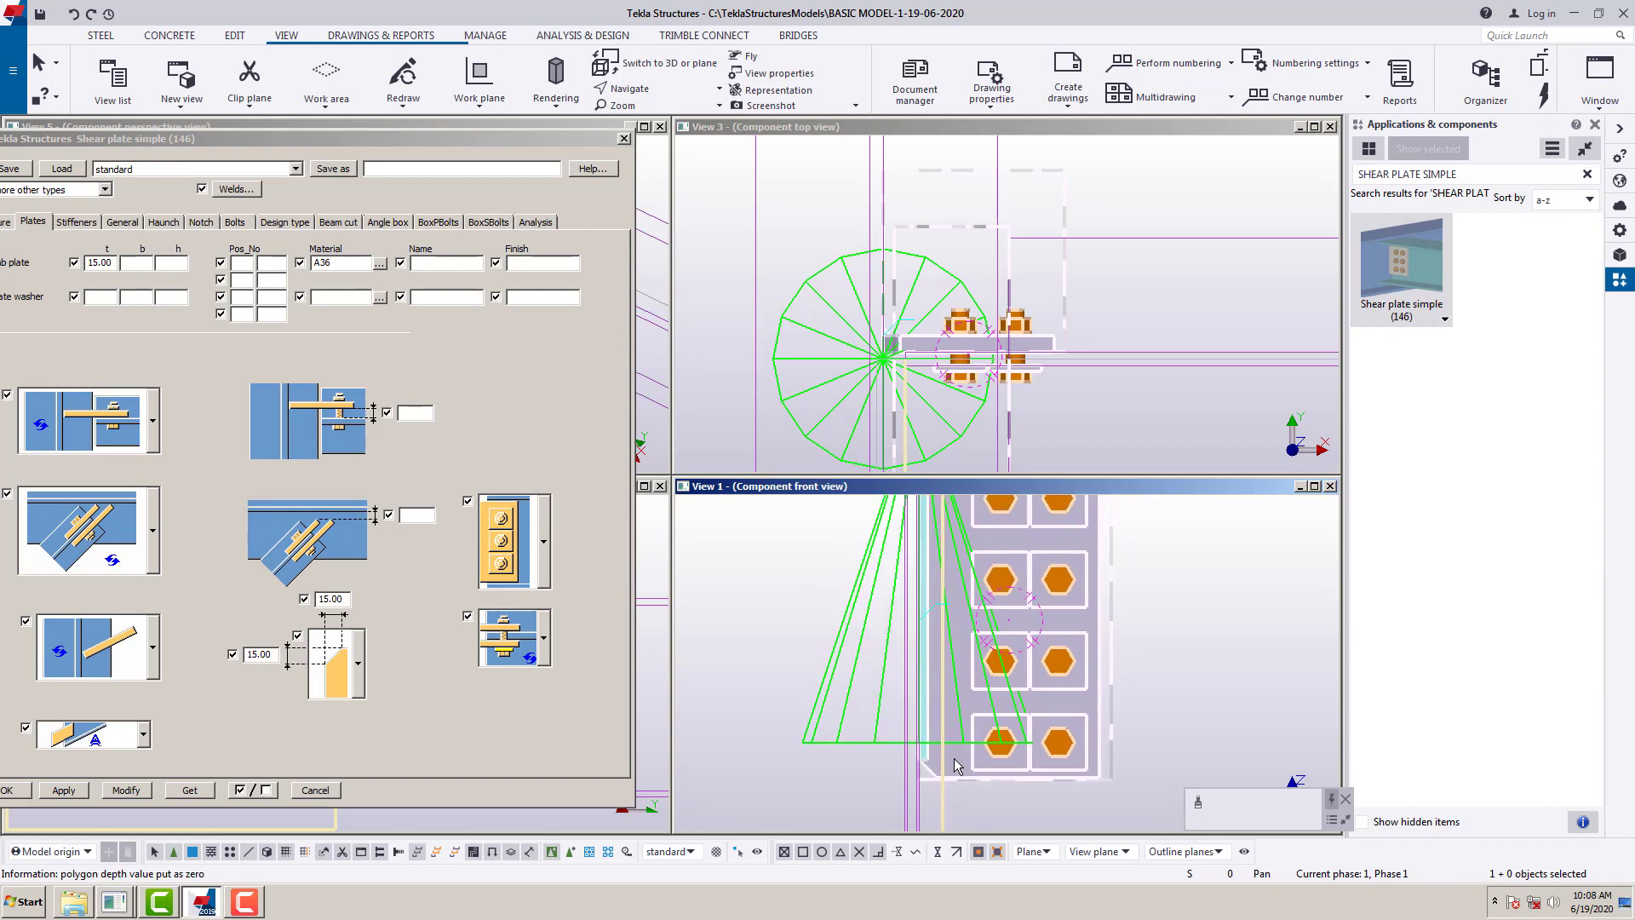
- Change the tab plate's chamfer type to the concave arc and update the connection
click(359, 675)
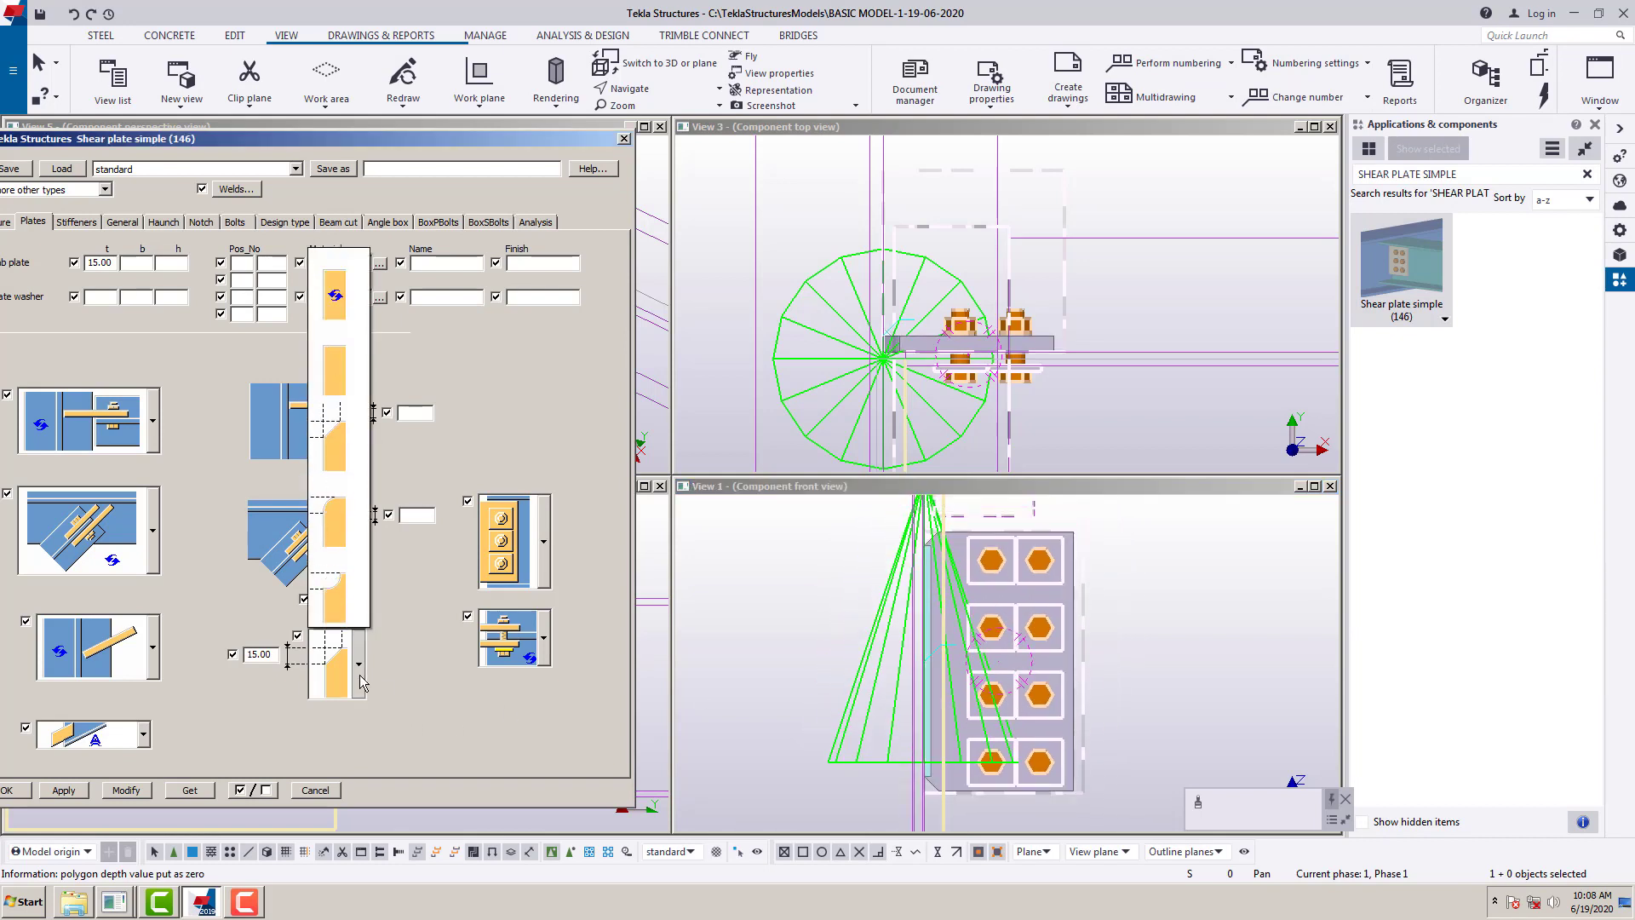
click(344, 590)
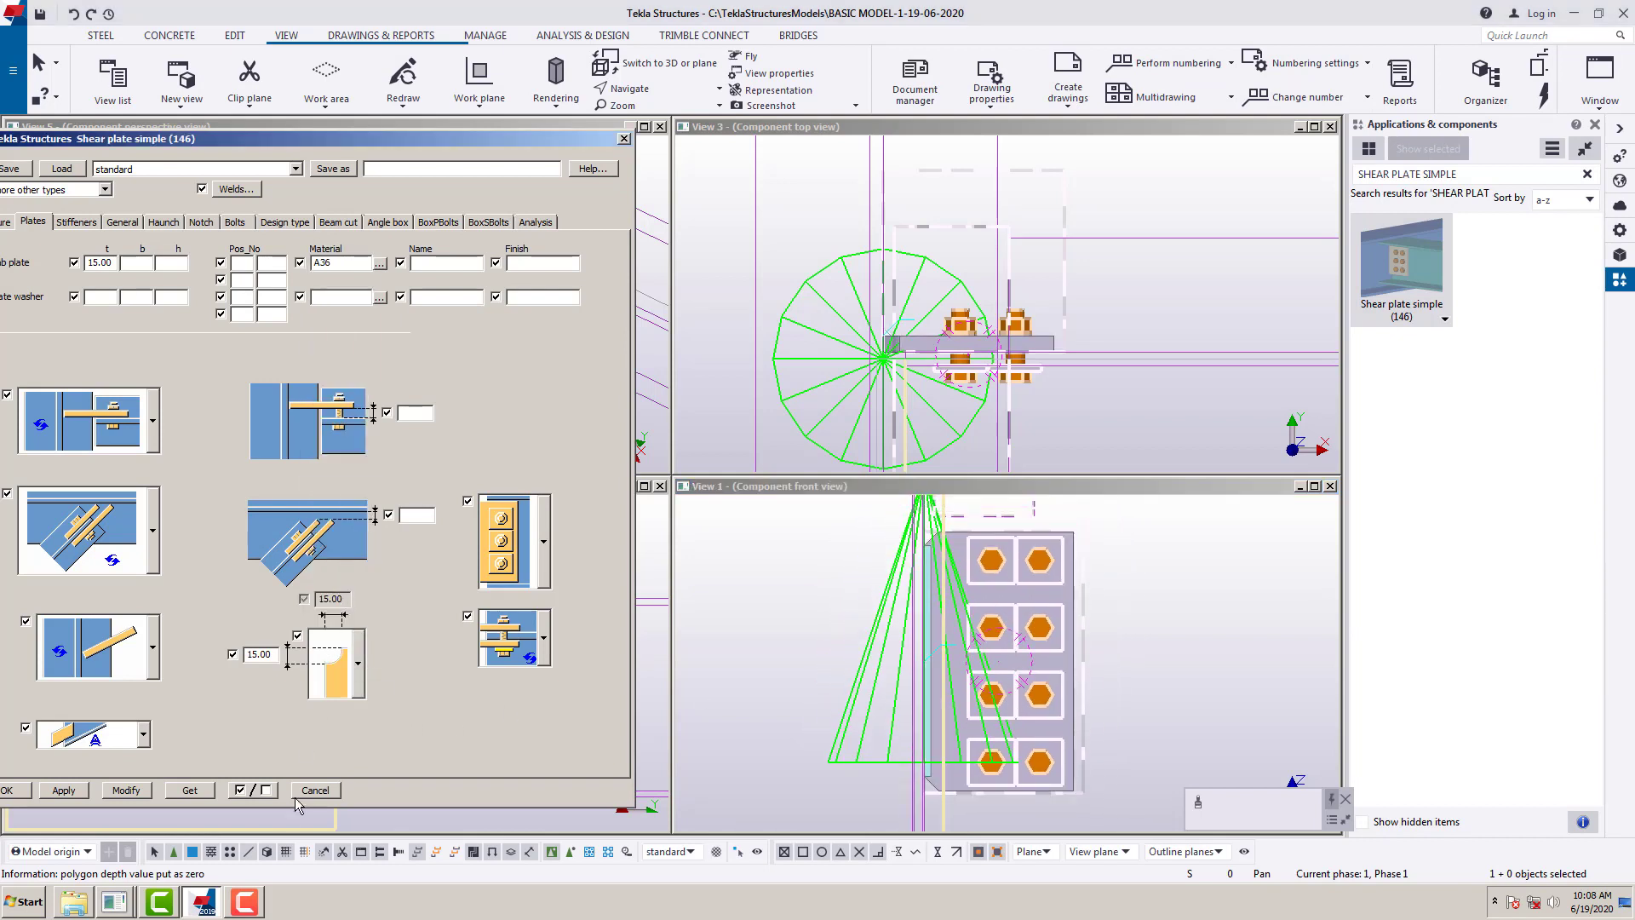
click(126, 789)
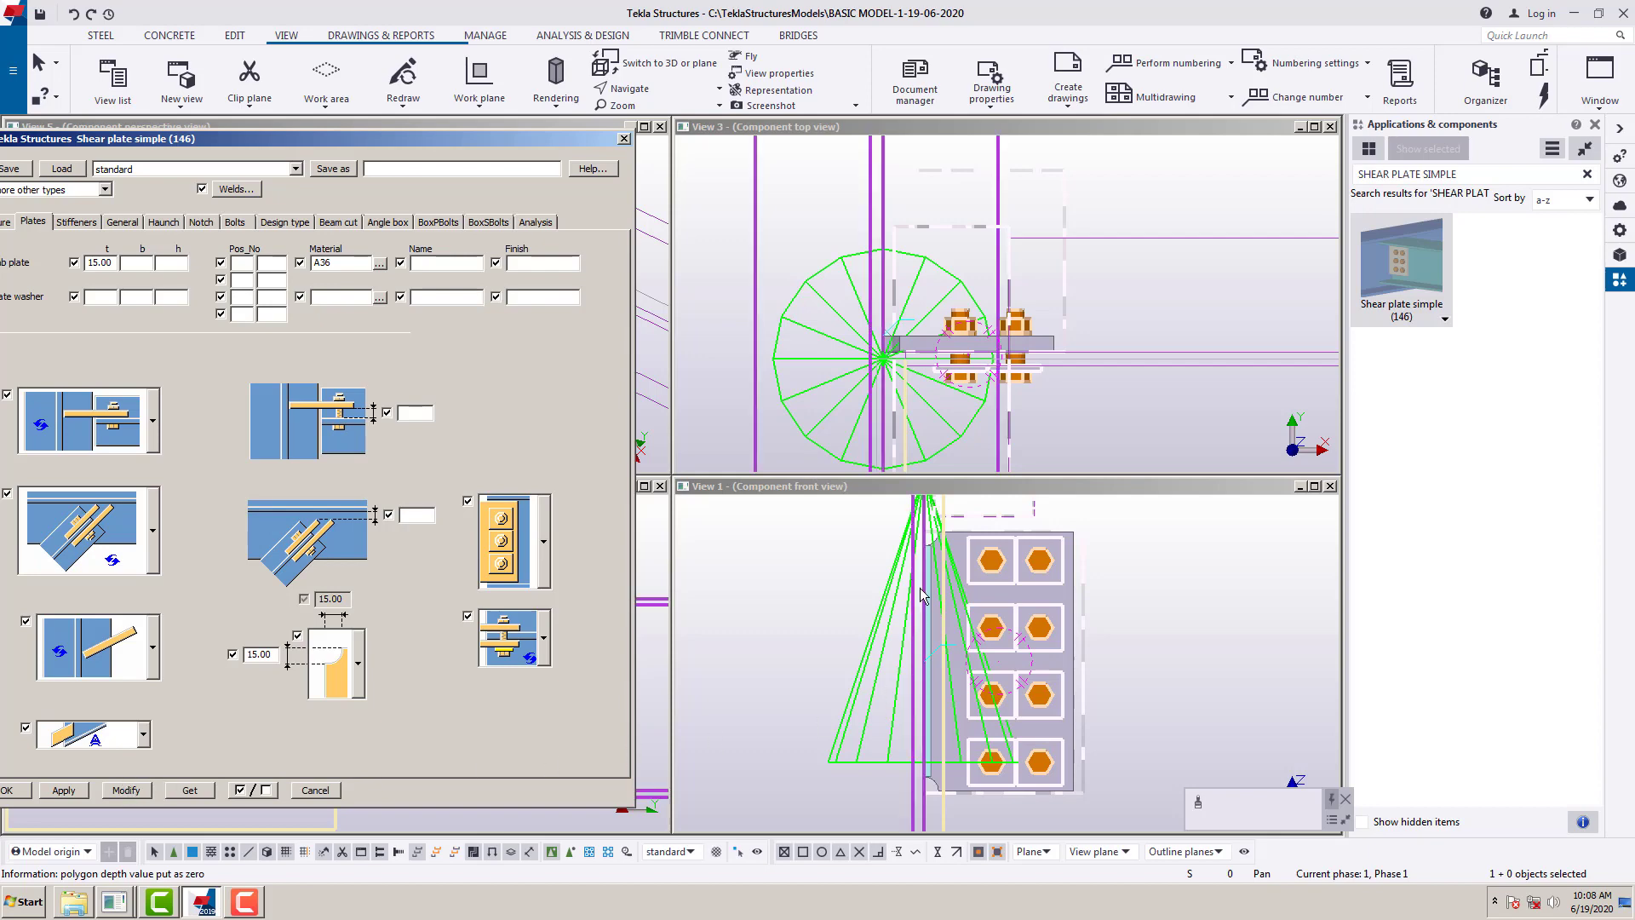
scroll(945, 686, up, 4)
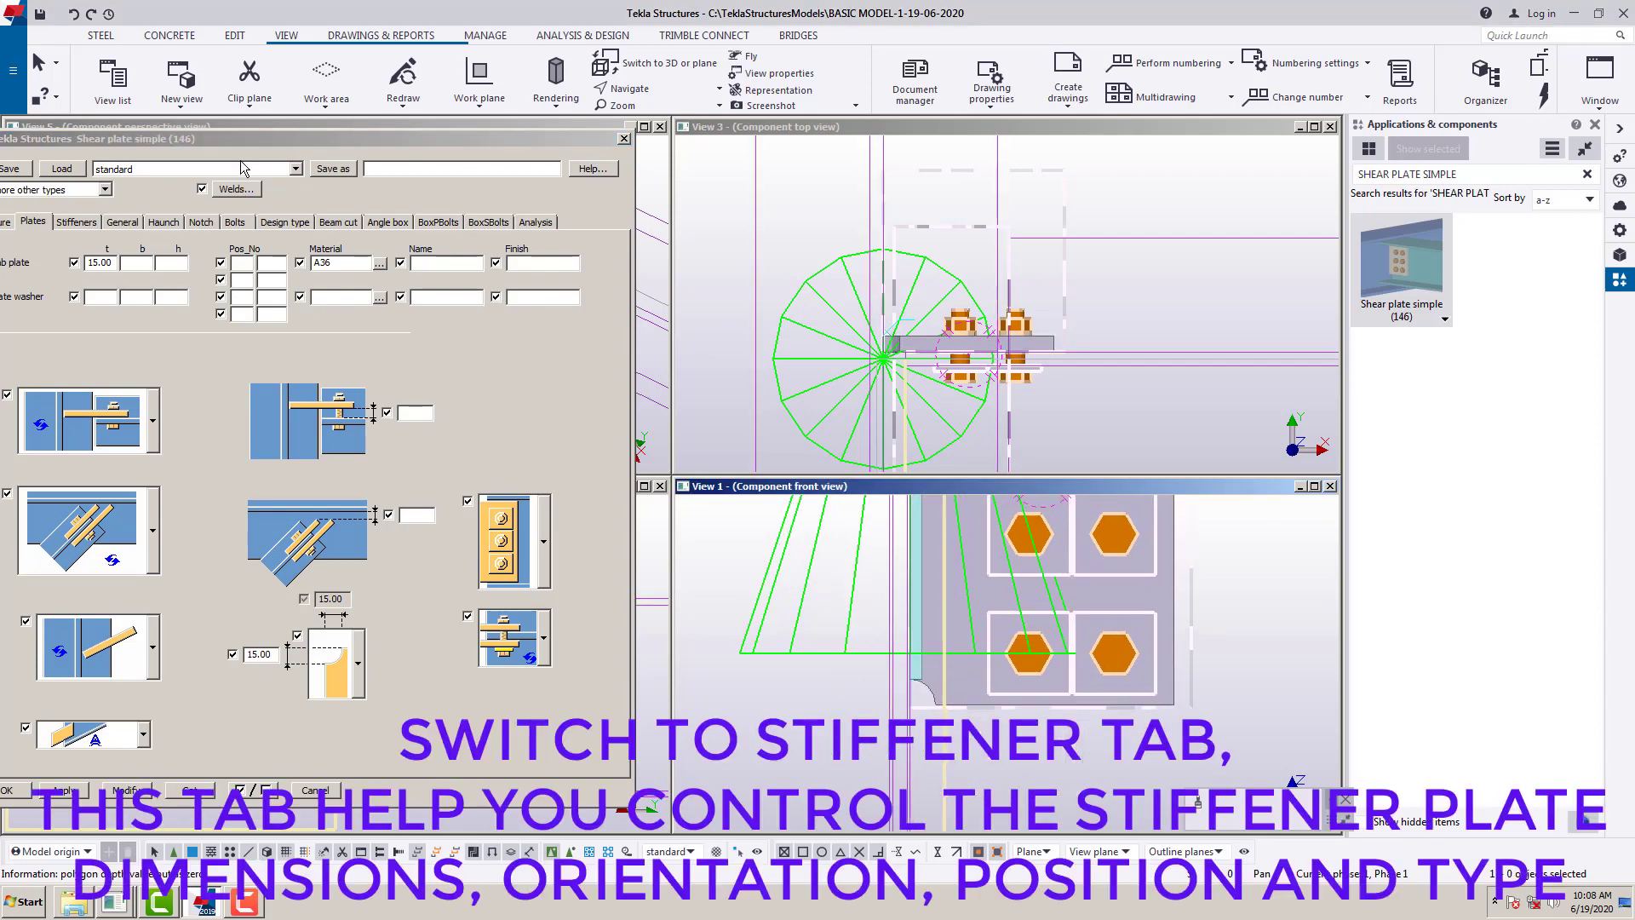
- Set the stiffener creation option to a full stiffener on the opposite side of the web and update the connection
drag(234, 137, 366, 140)
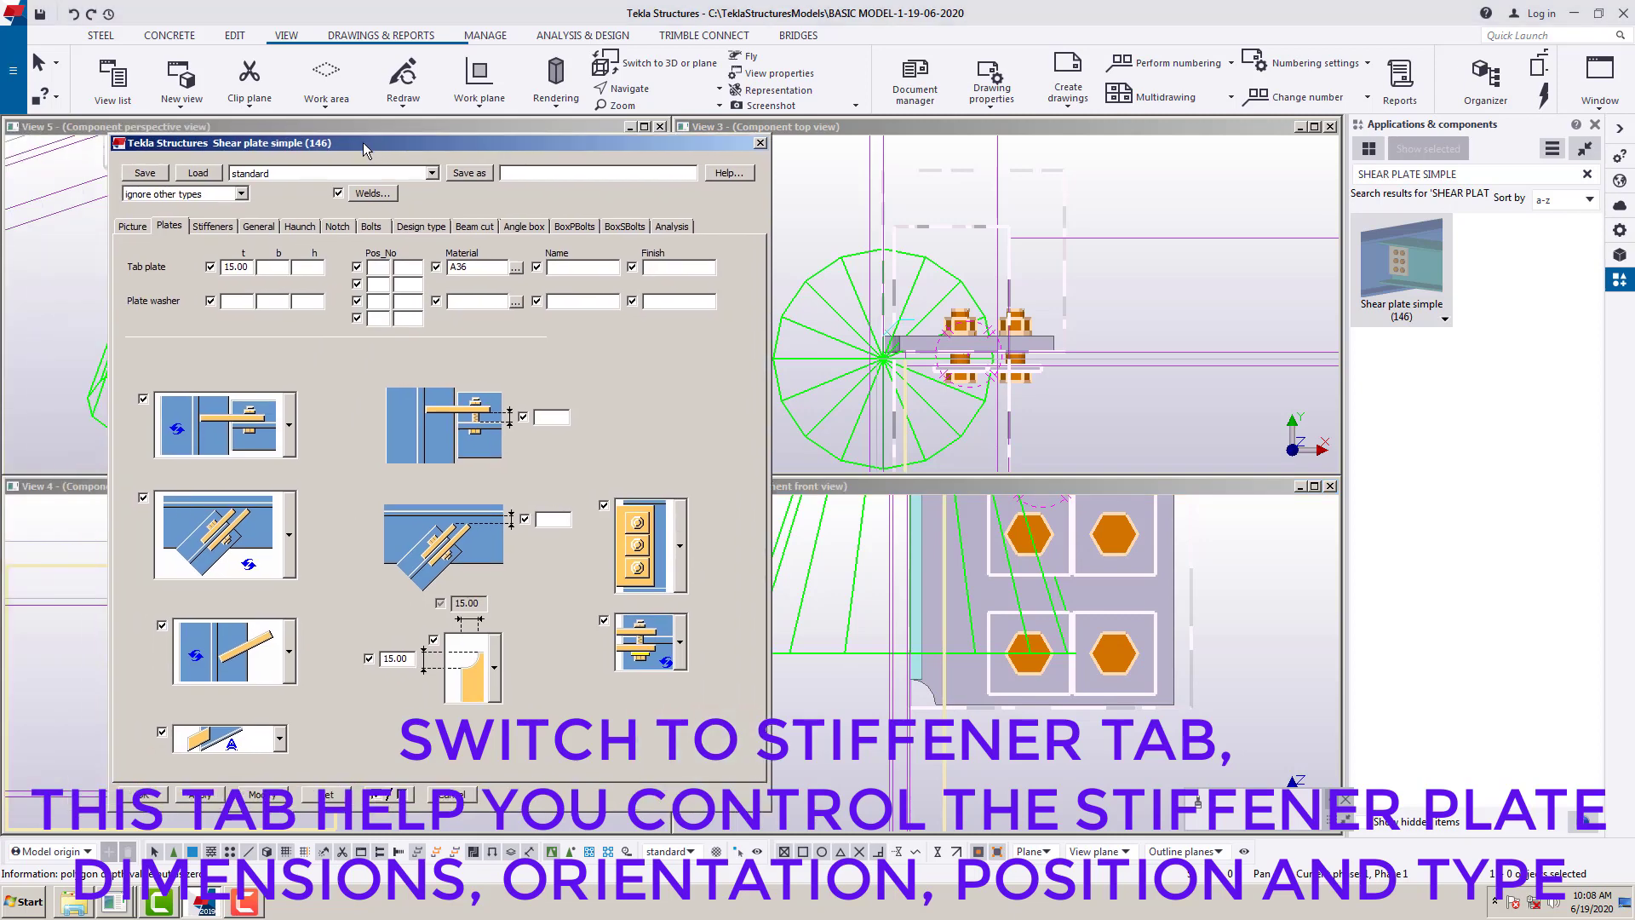
click(208, 227)
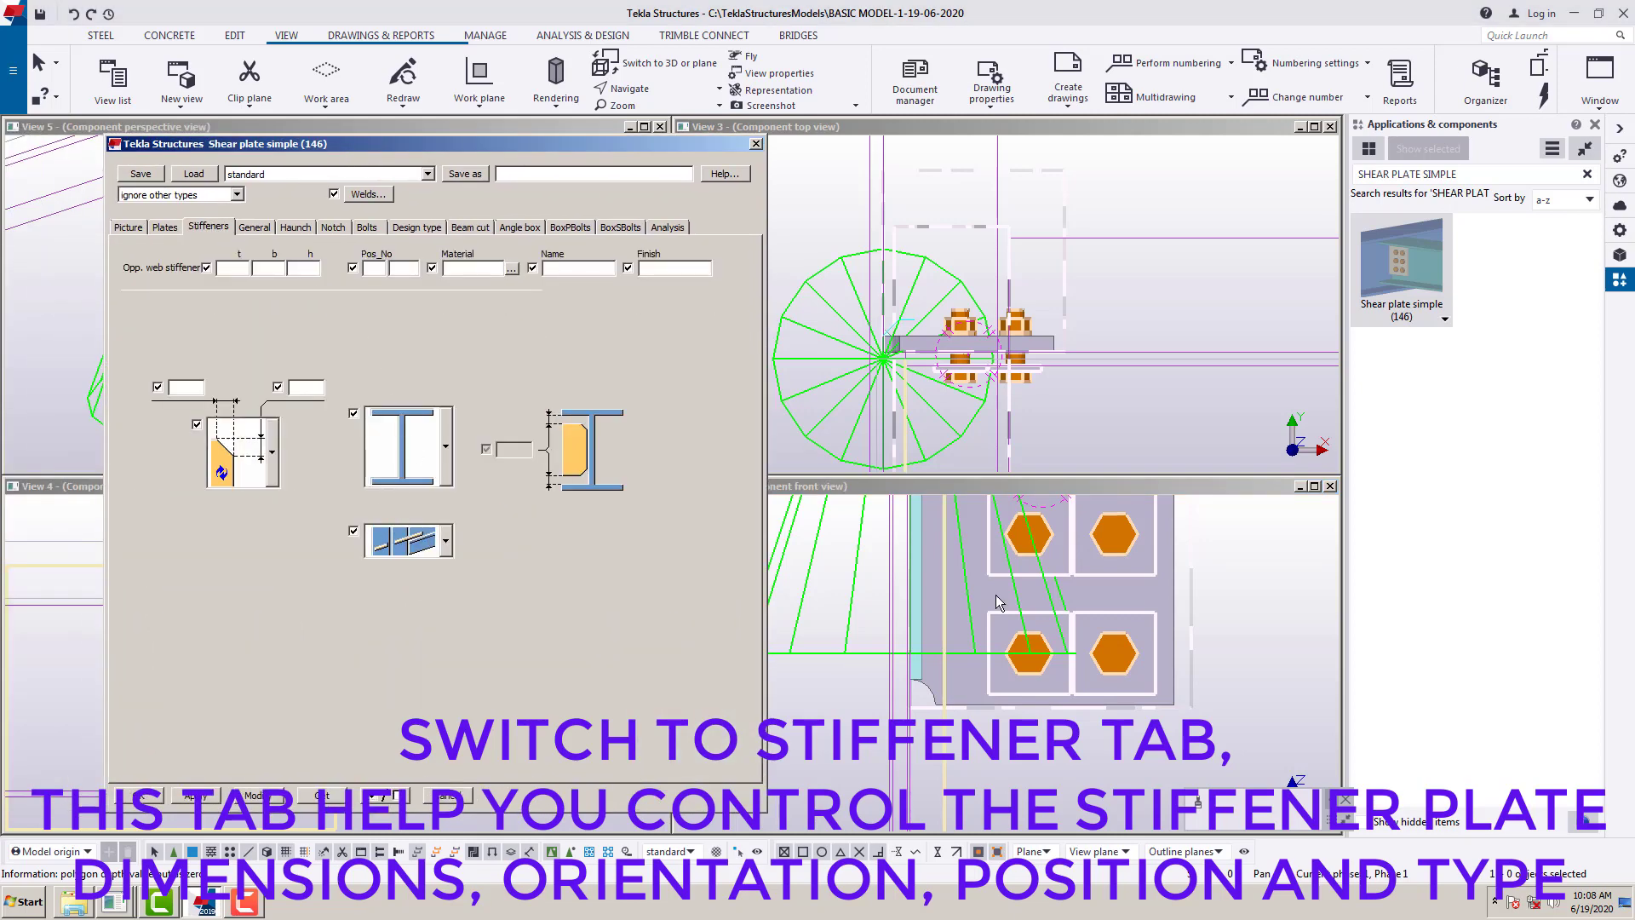
scroll(1110, 634, down, 2)
scroll(1111, 627, down, 5)
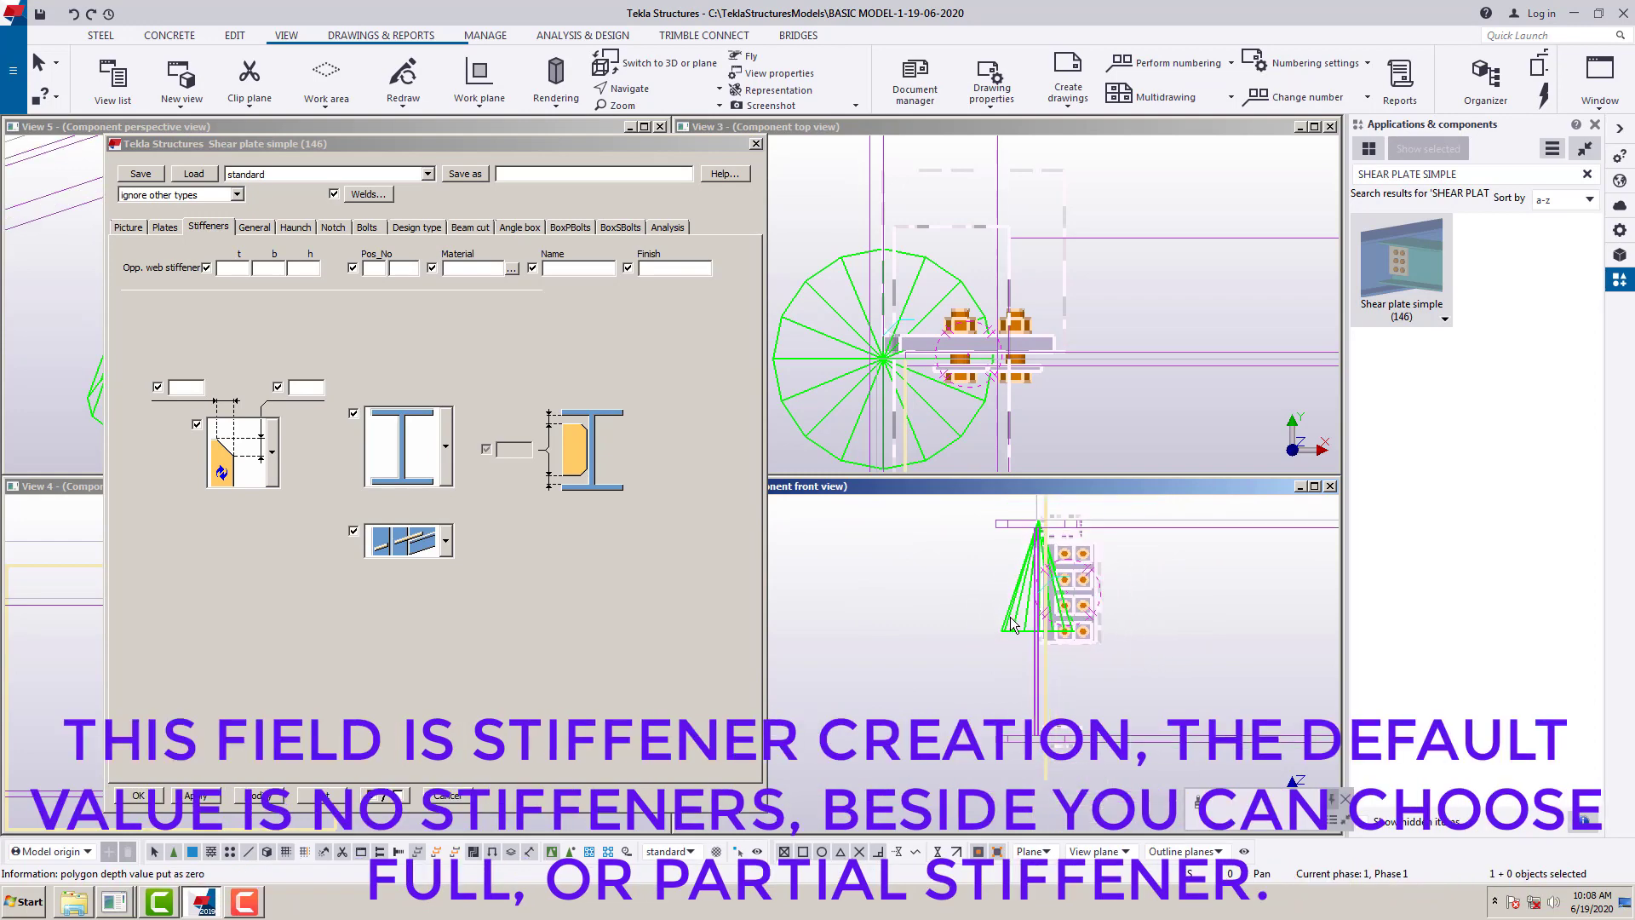
click(442, 462)
click(429, 701)
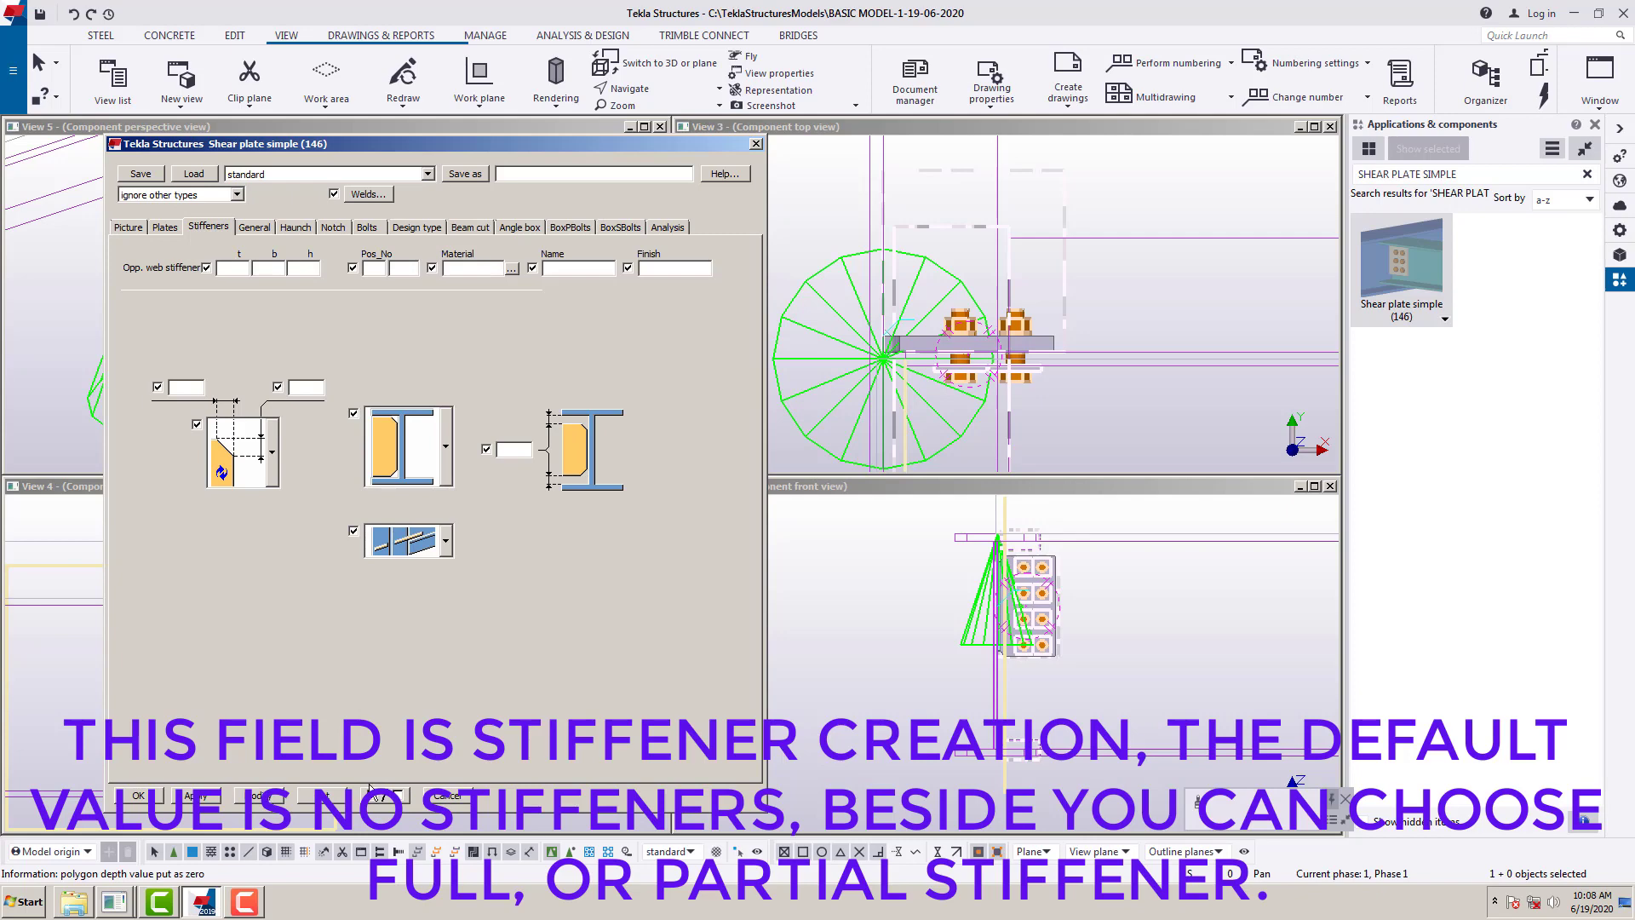
click(990, 687)
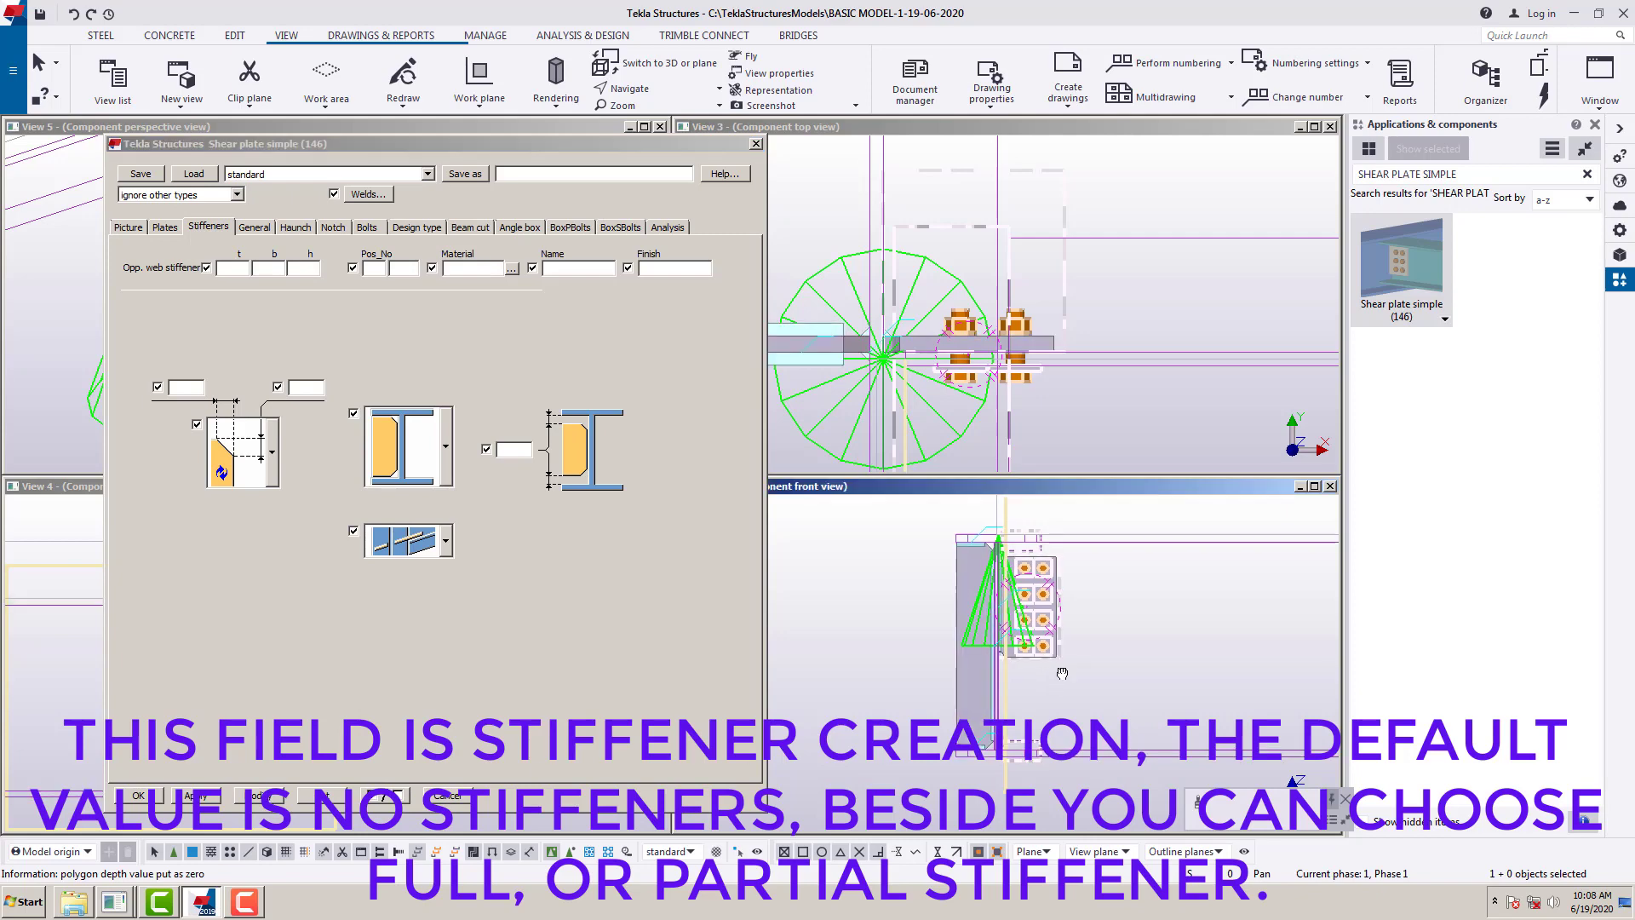
drag(514, 140, 1160, 143)
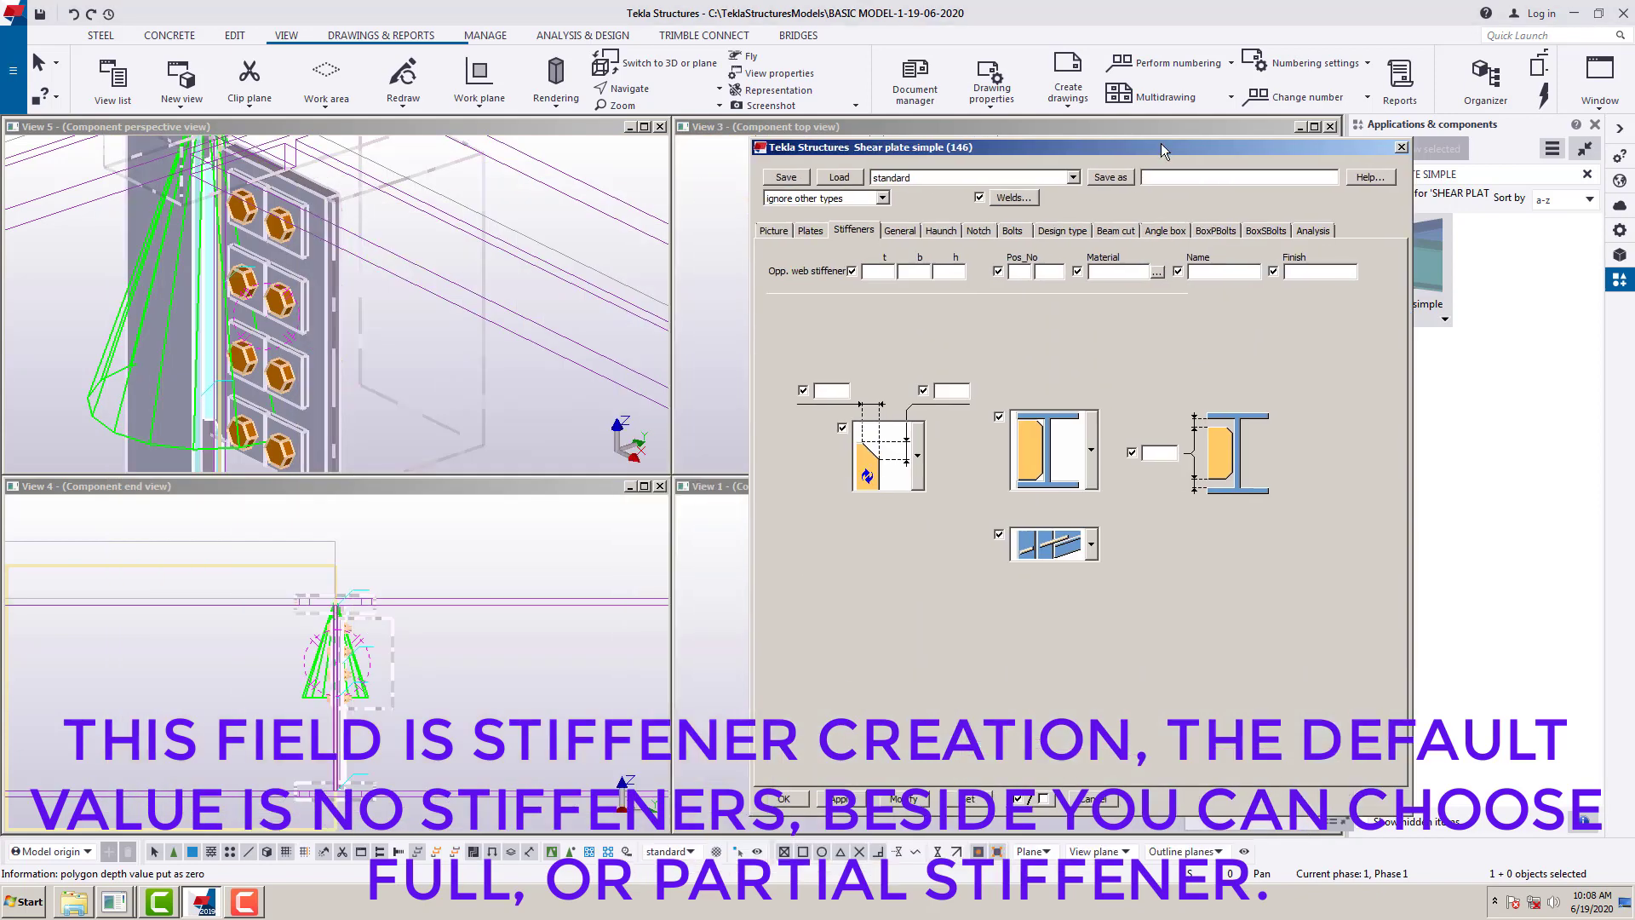
- Set the stiffener creation option to no stiffener and update the connection
click(351, 395)
scroll(358, 369, down, 3)
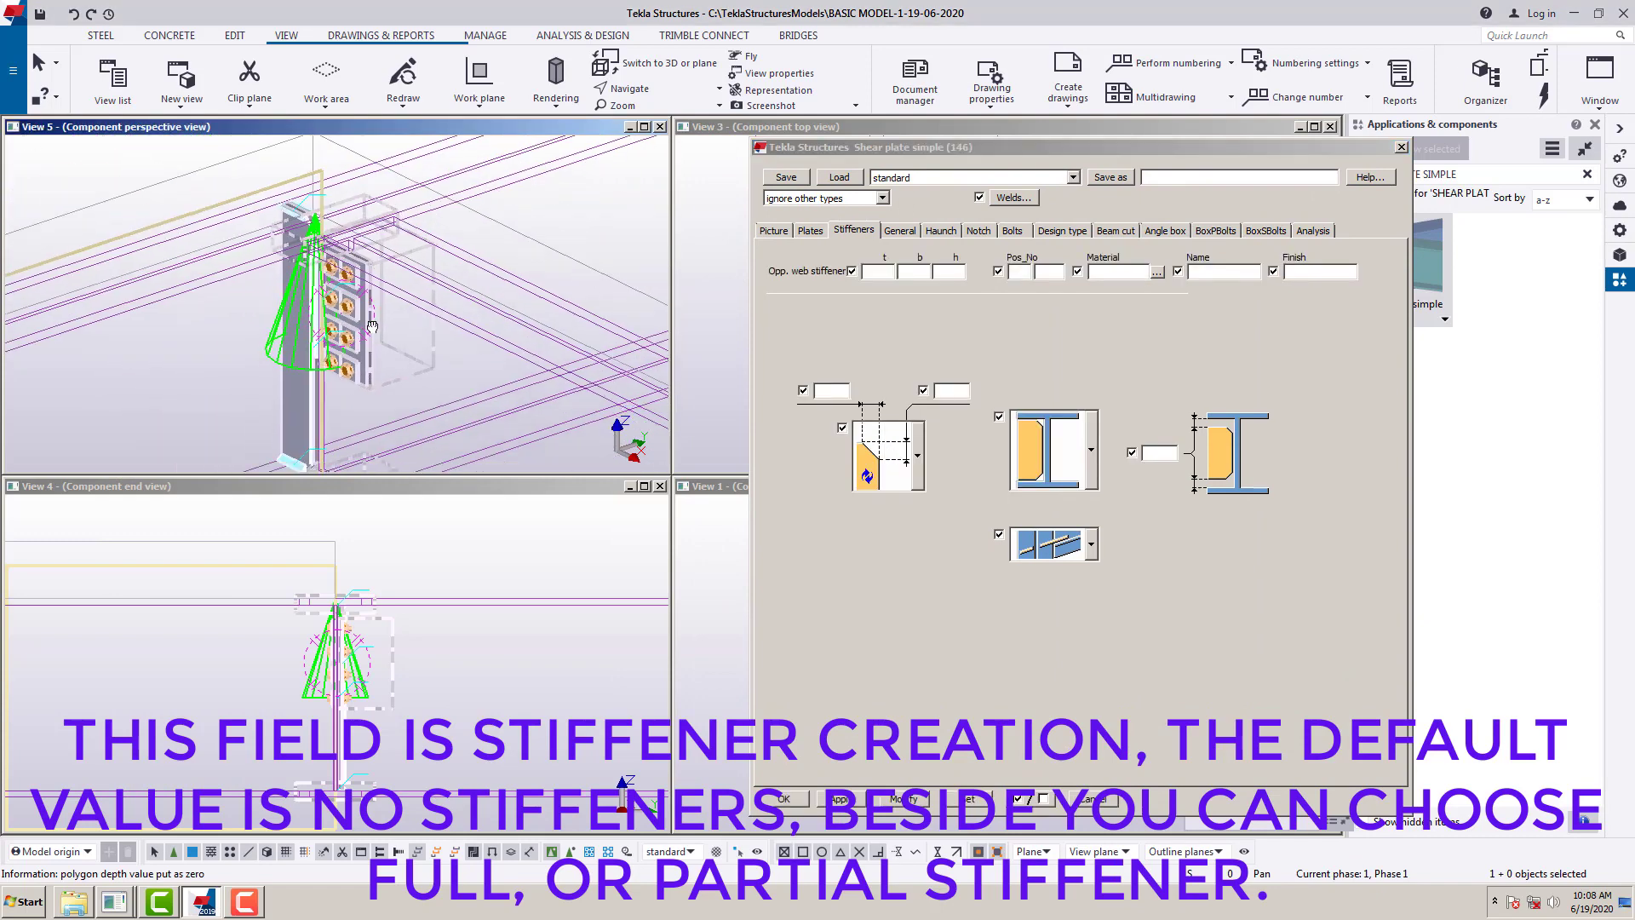
click(1091, 450)
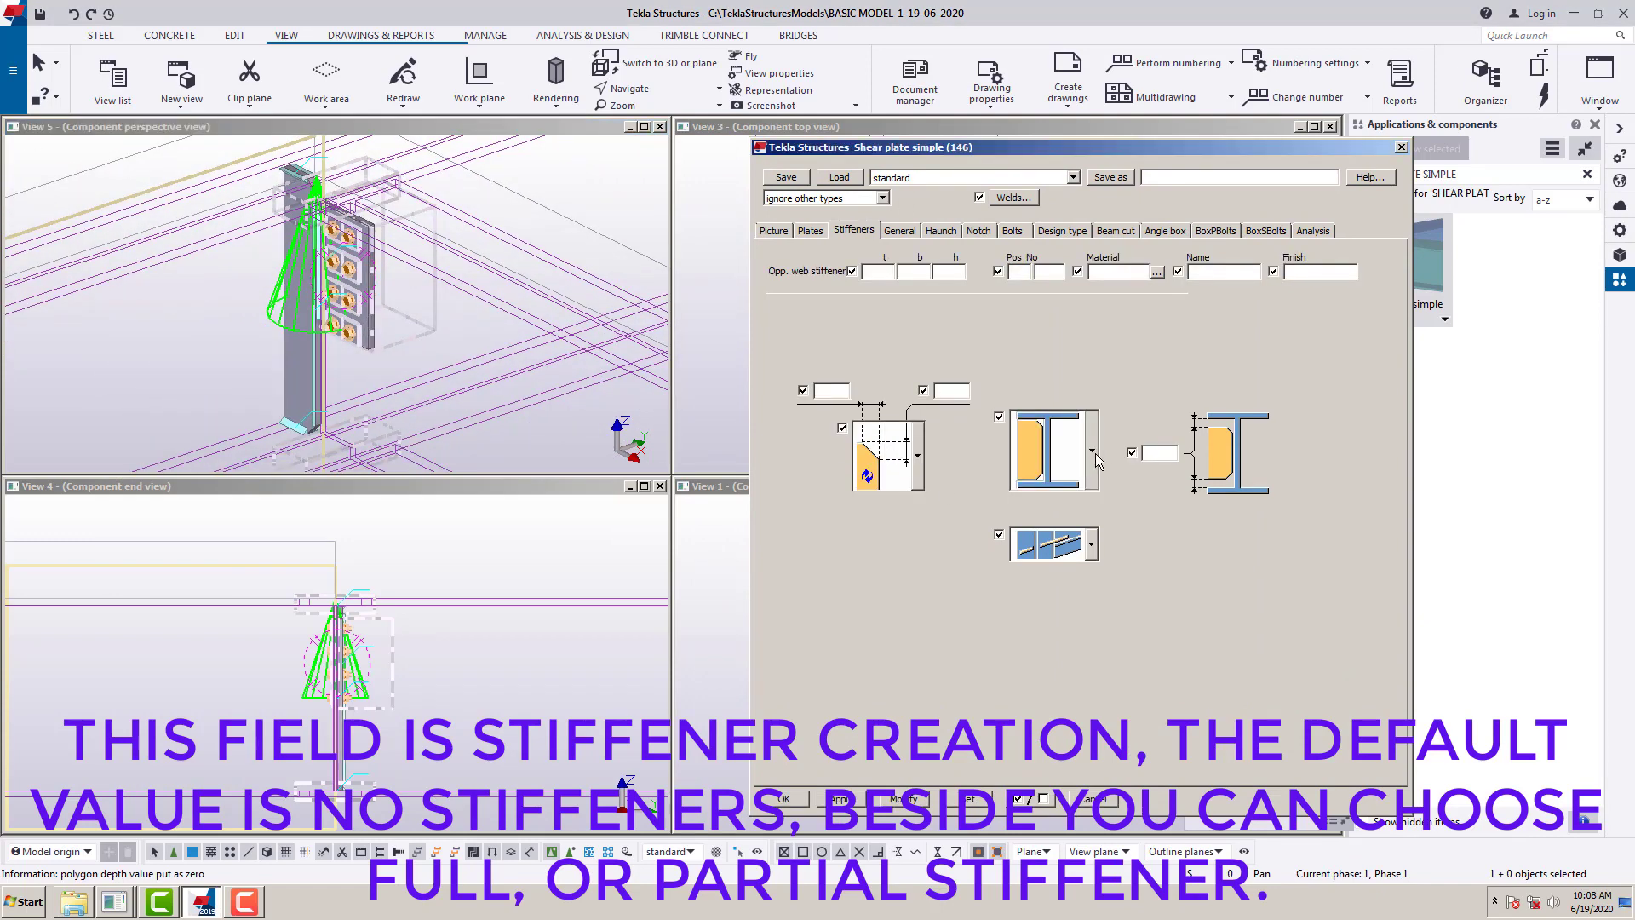
click(1071, 788)
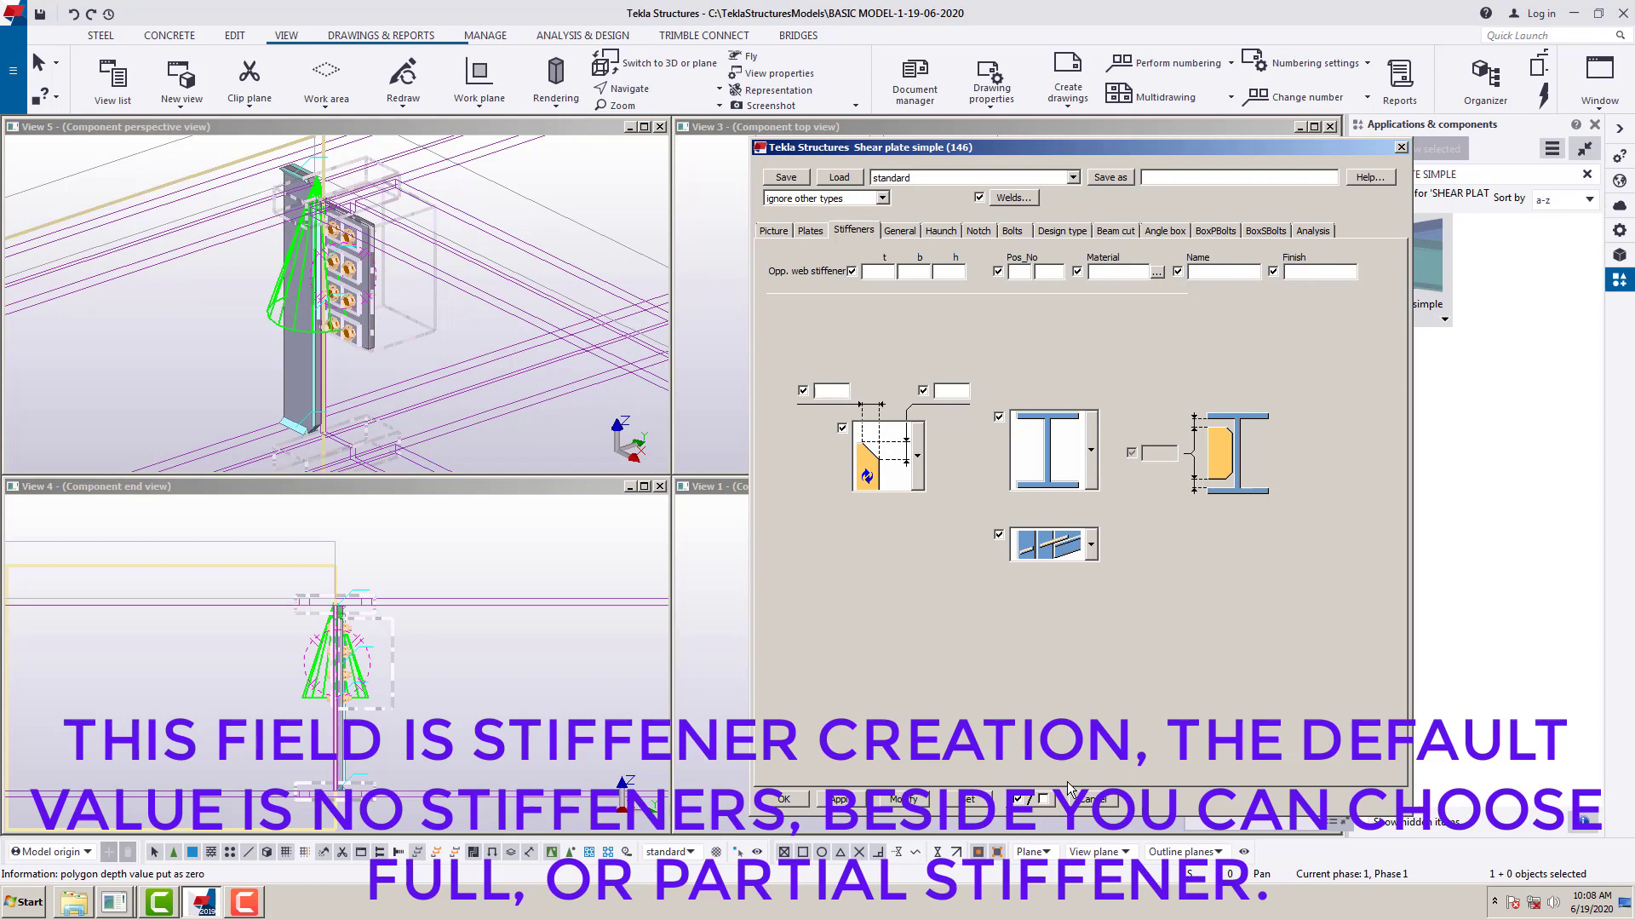
click(898, 803)
- Restore the full stiffener on the opposite side of the web and update the connection
click(1093, 474)
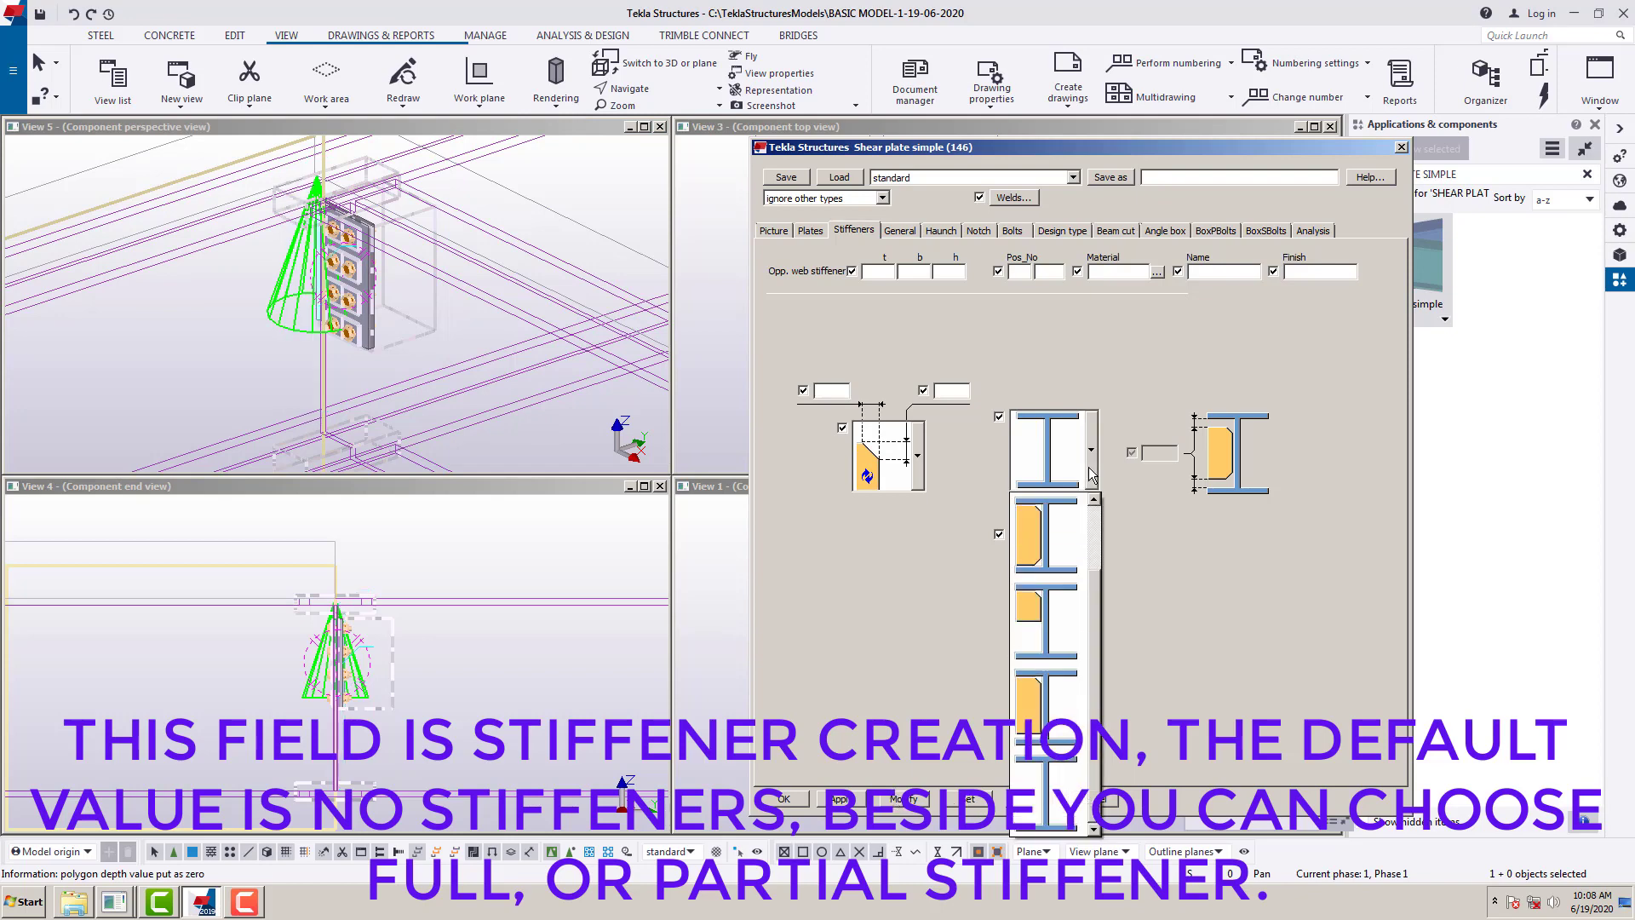
click(1067, 528)
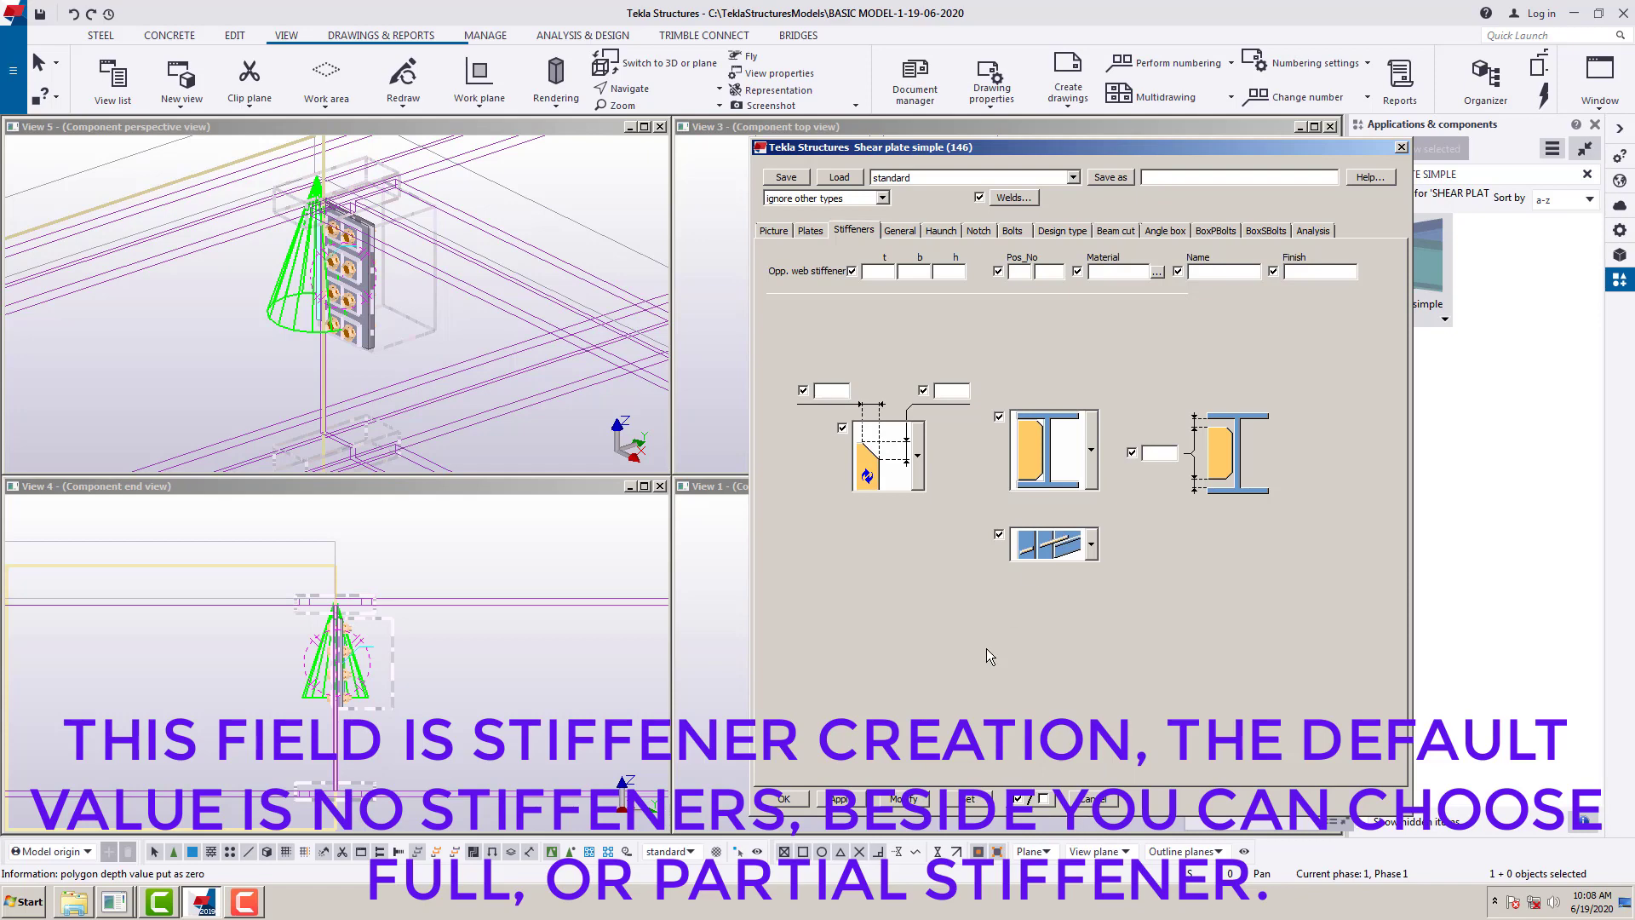
click(903, 799)
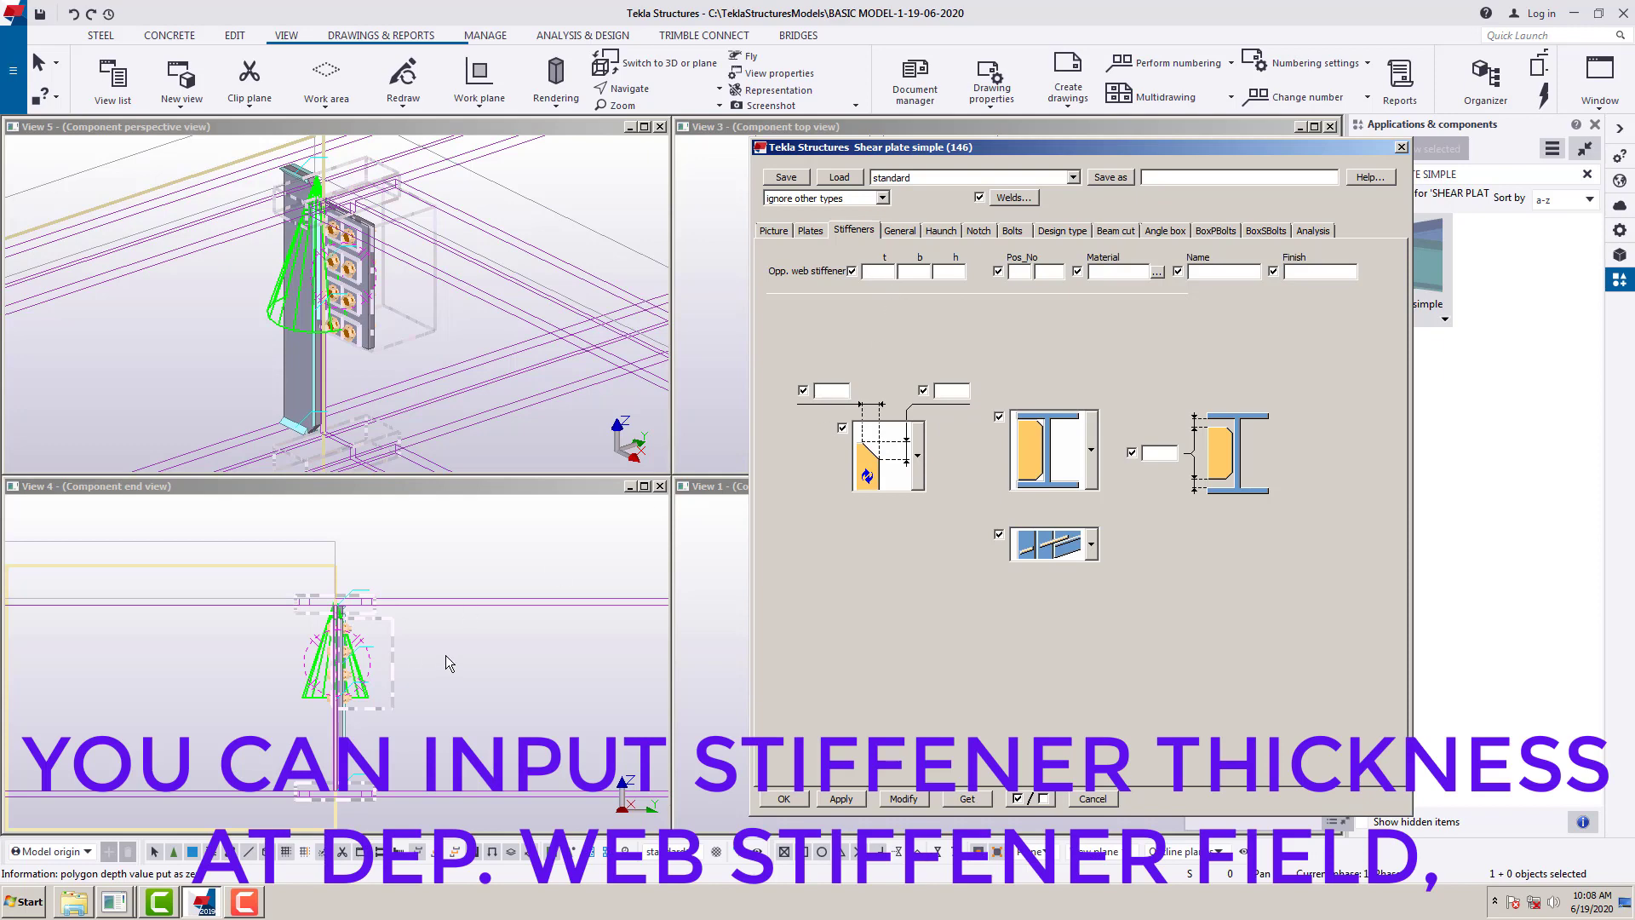
- Set the opposite web stiffener's thickness to 50 and update the connection
drag(1066, 146, 363, 147)
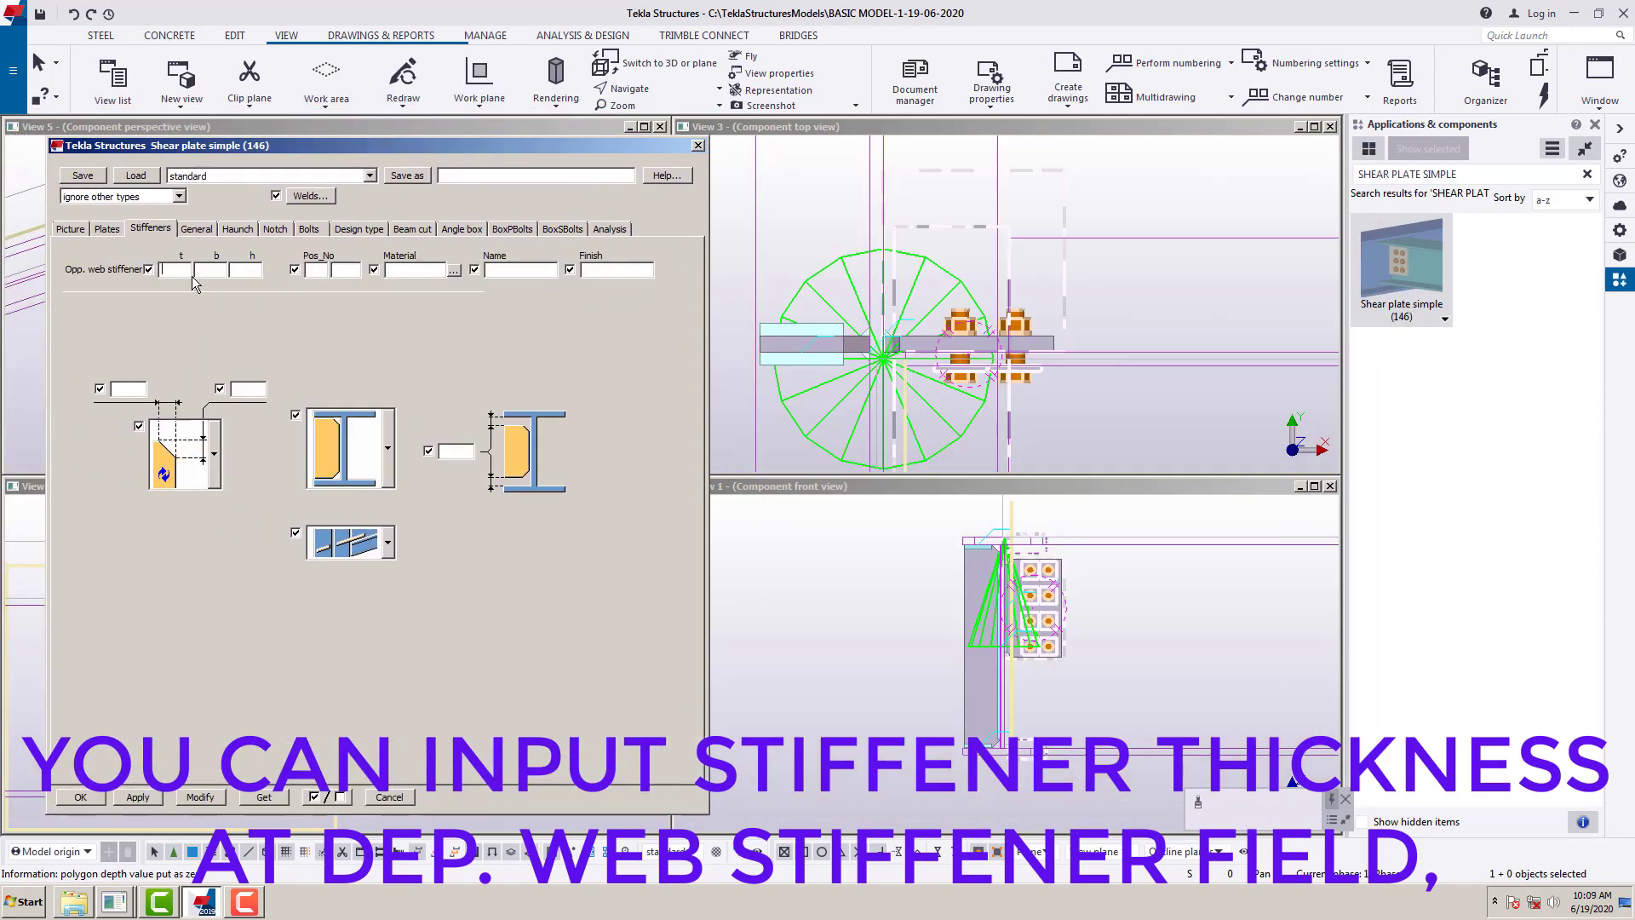
text(0)
click(222, 797)
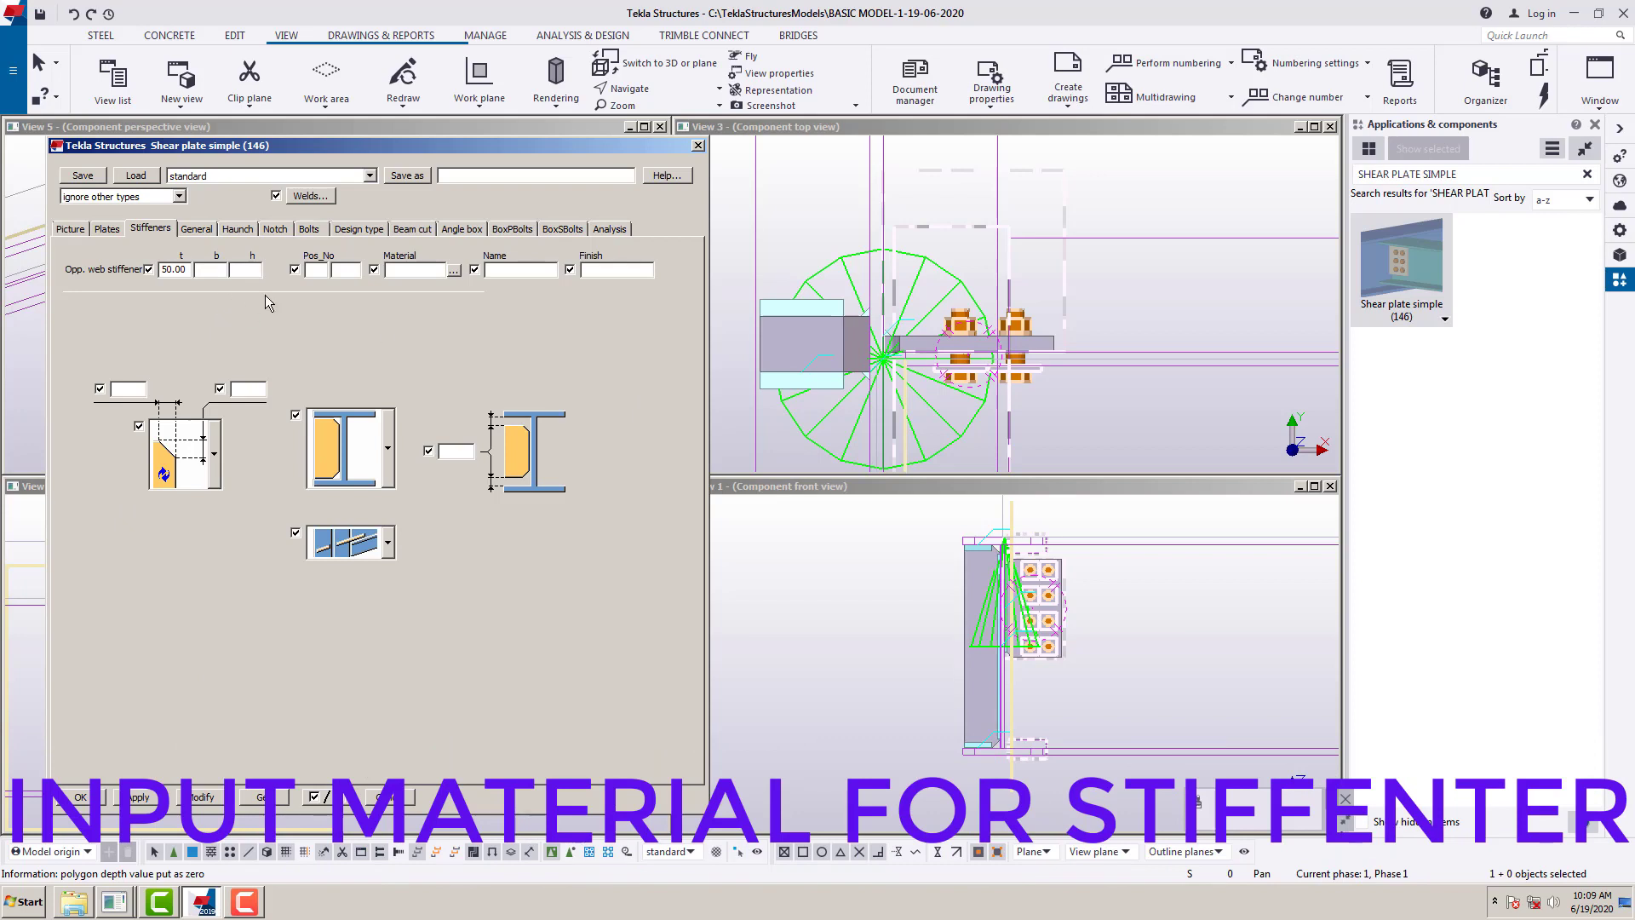
- Assign the steel grade A36 as the opposite web stiffener's material
click(454, 270)
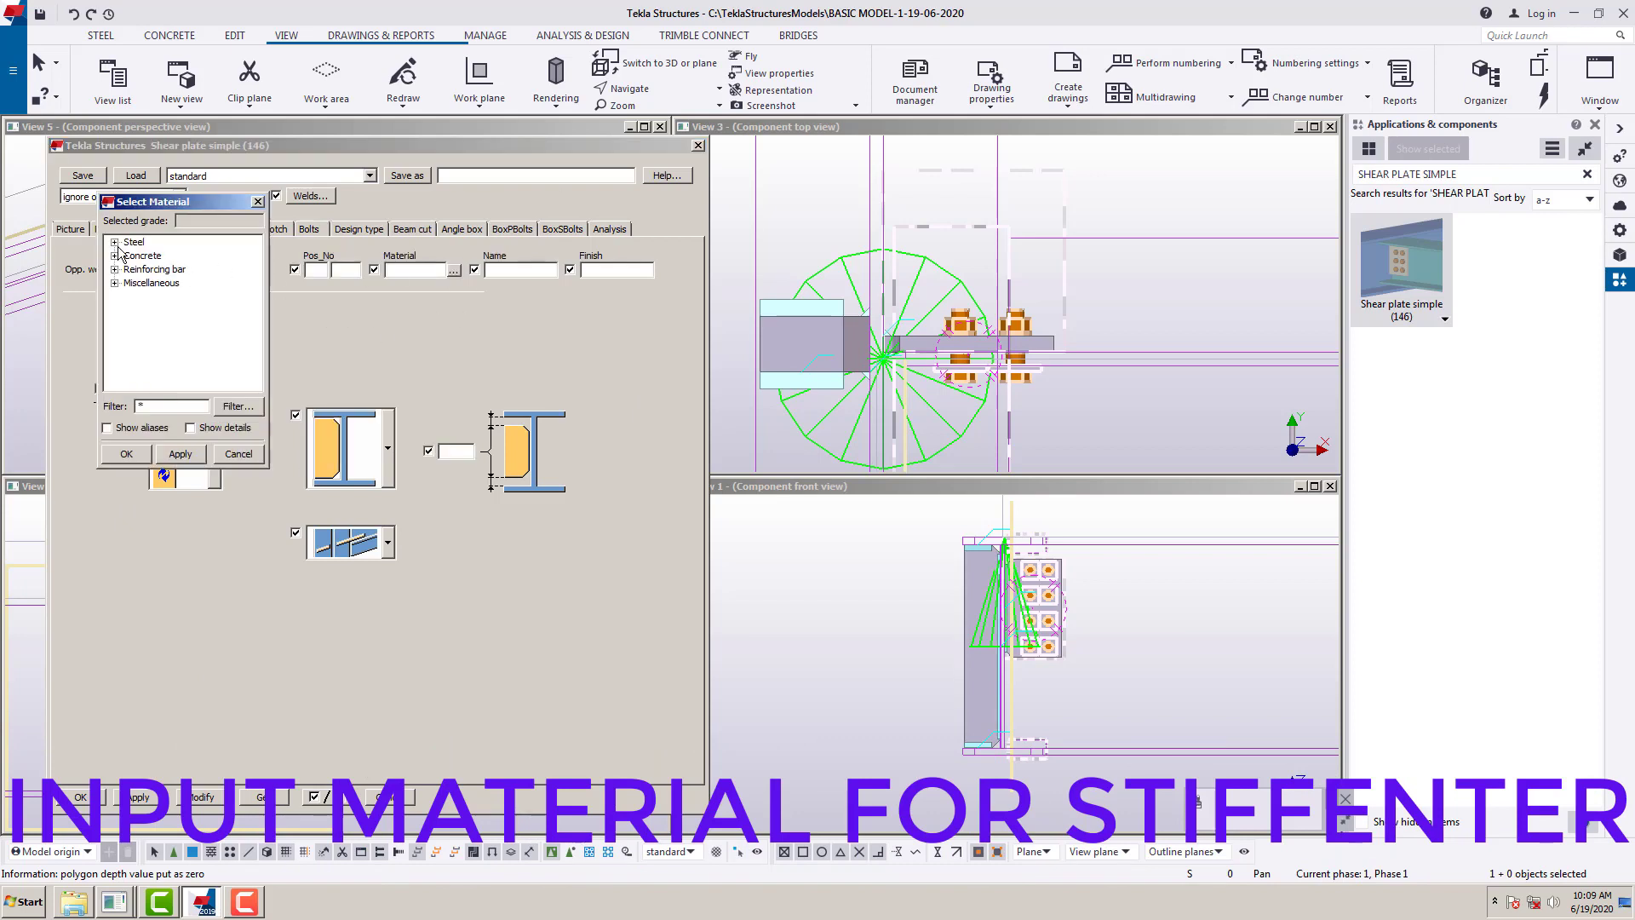
click(115, 243)
click(148, 256)
click(127, 456)
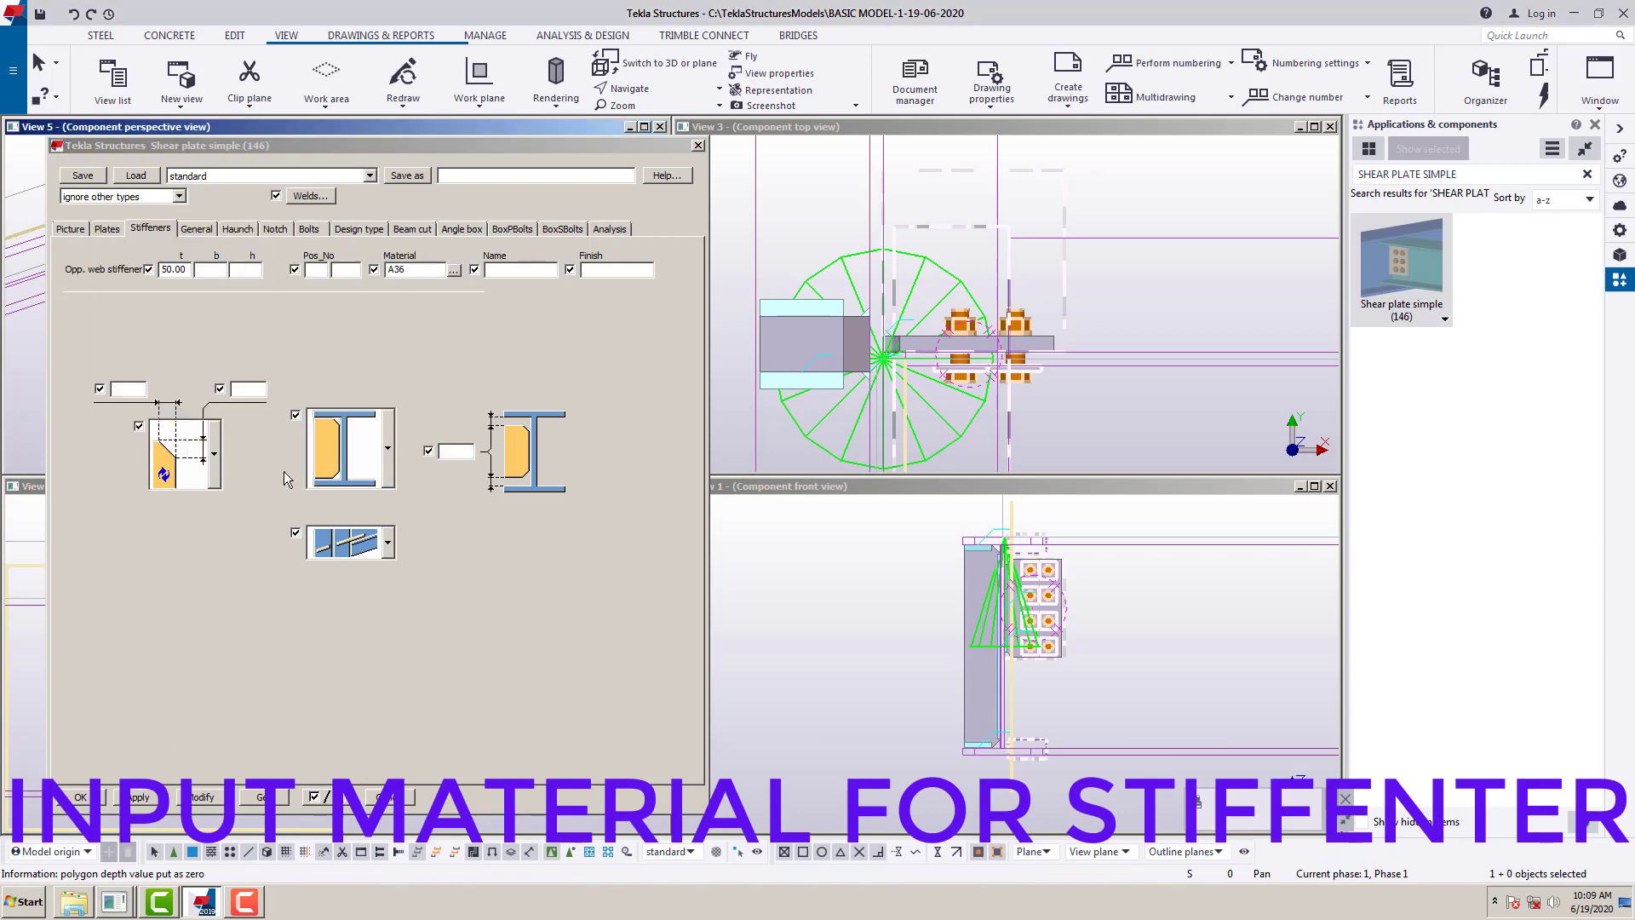
- Set the gap between the main part flanges and the stiffener to 25 and update the connection
click(463, 455)
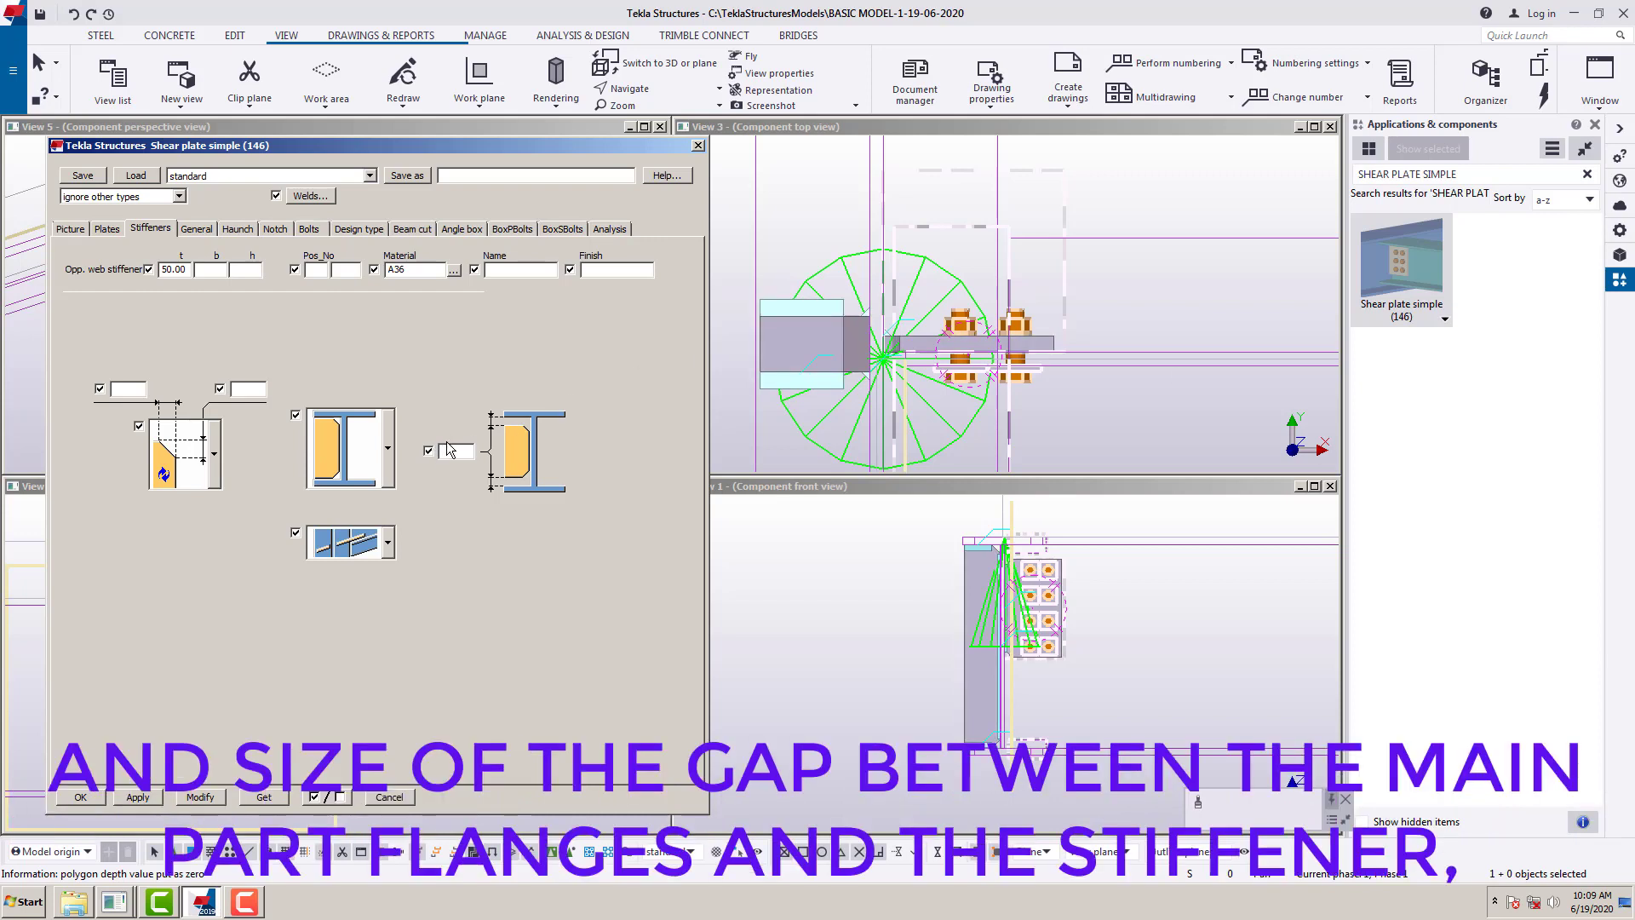
text(25)
click(201, 798)
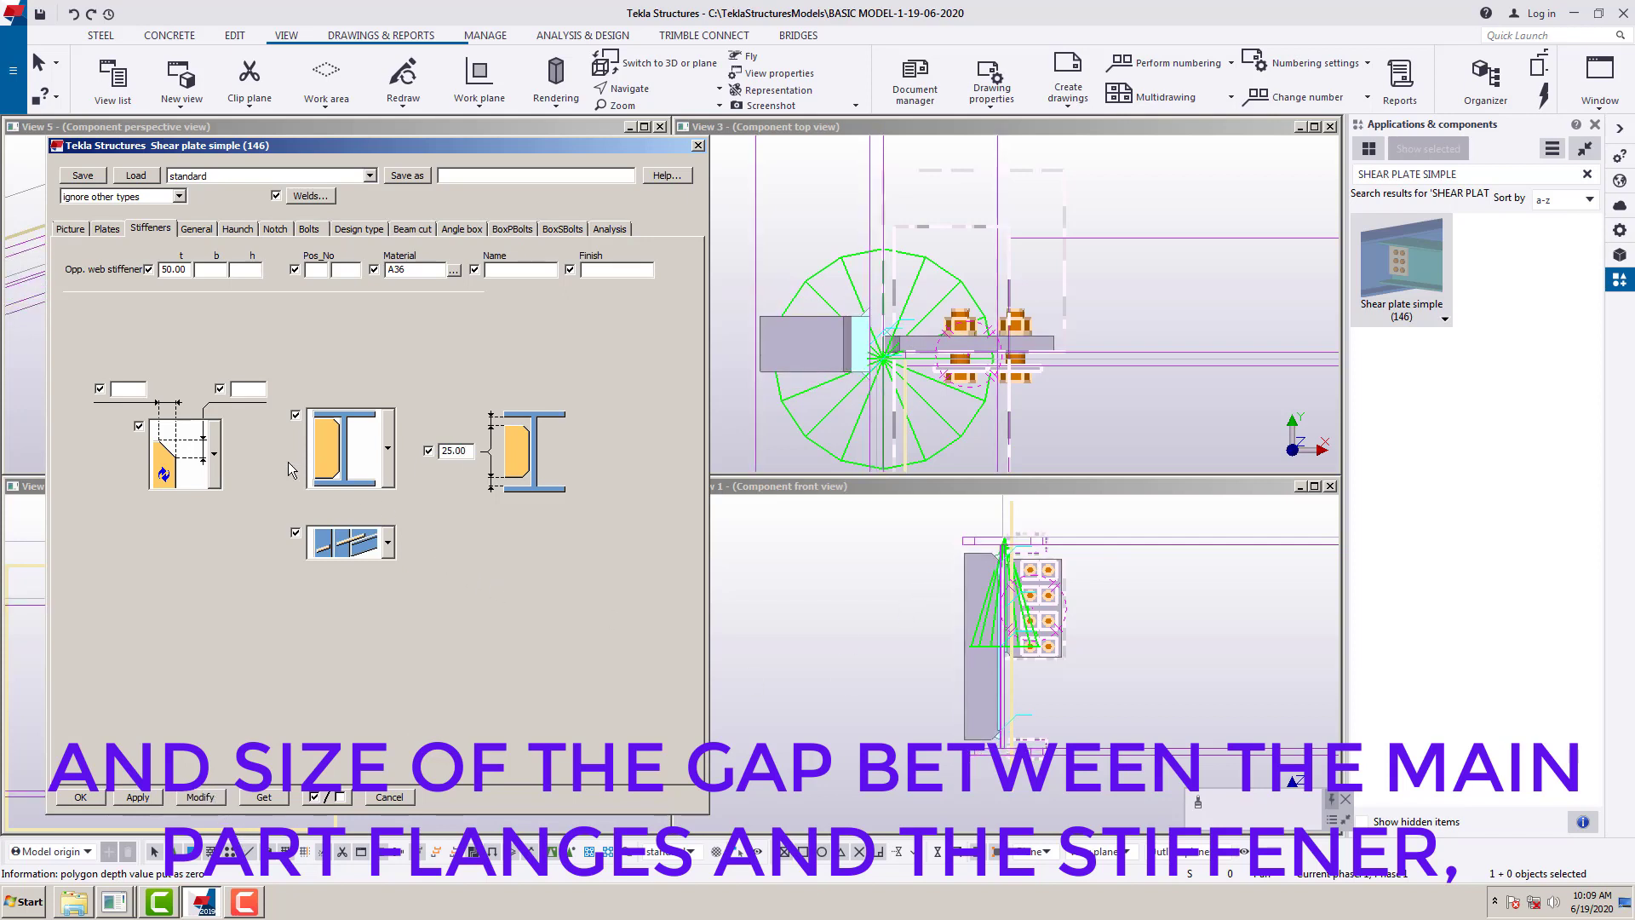
- Change the stiffener's chamfer type to the concave arc, update the connection and check the stiffener corner in the front view
click(216, 454)
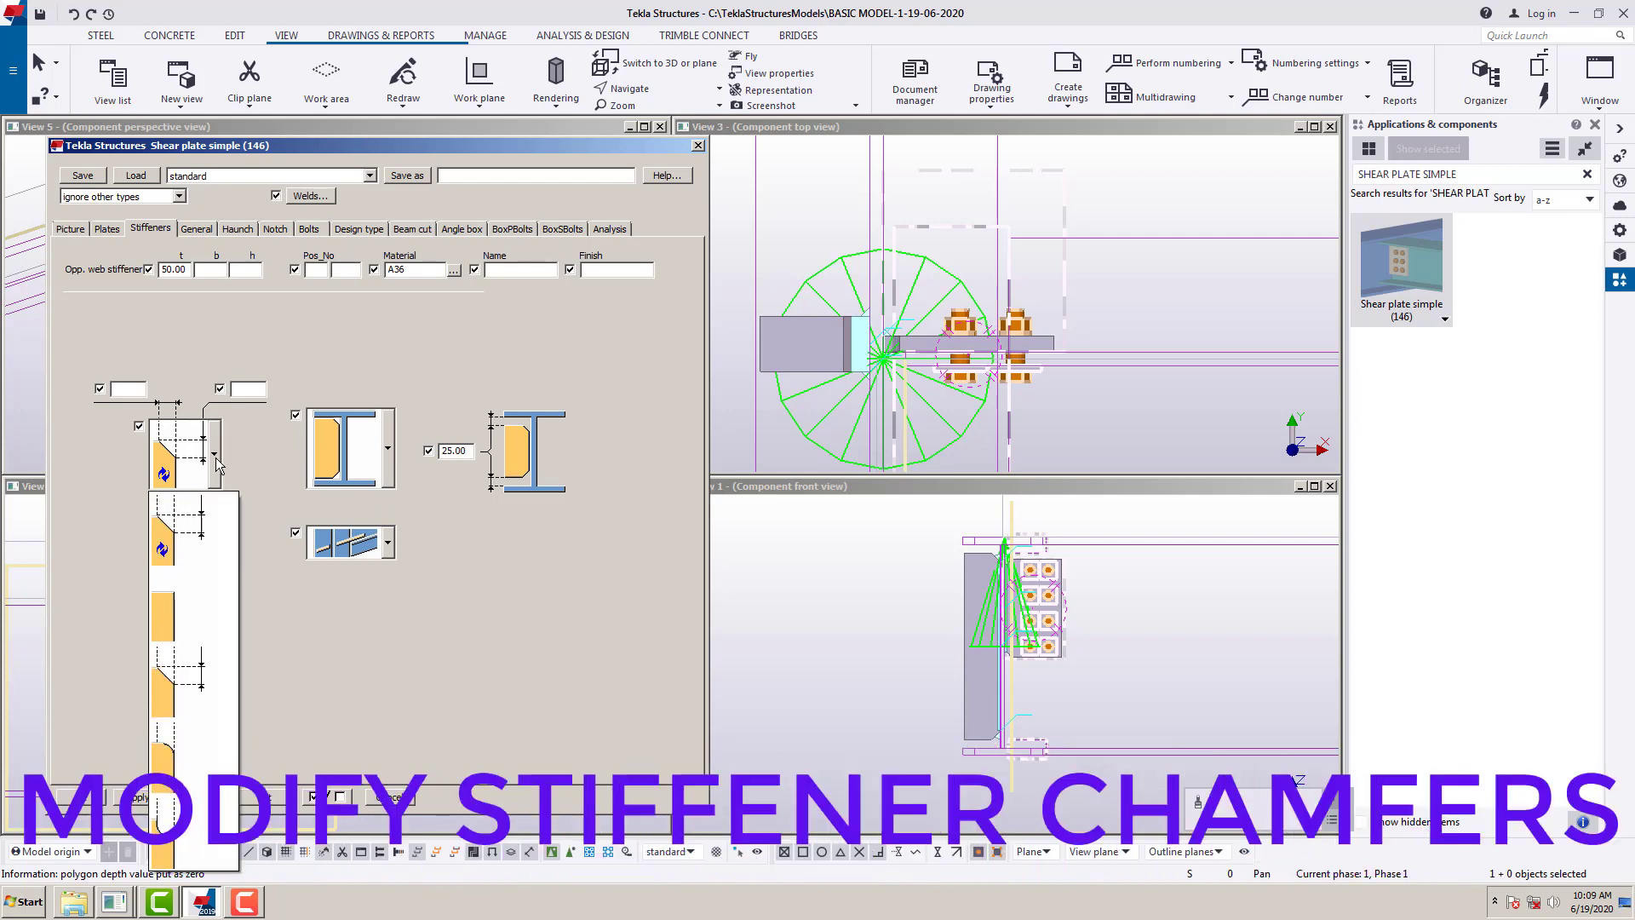
click(183, 839)
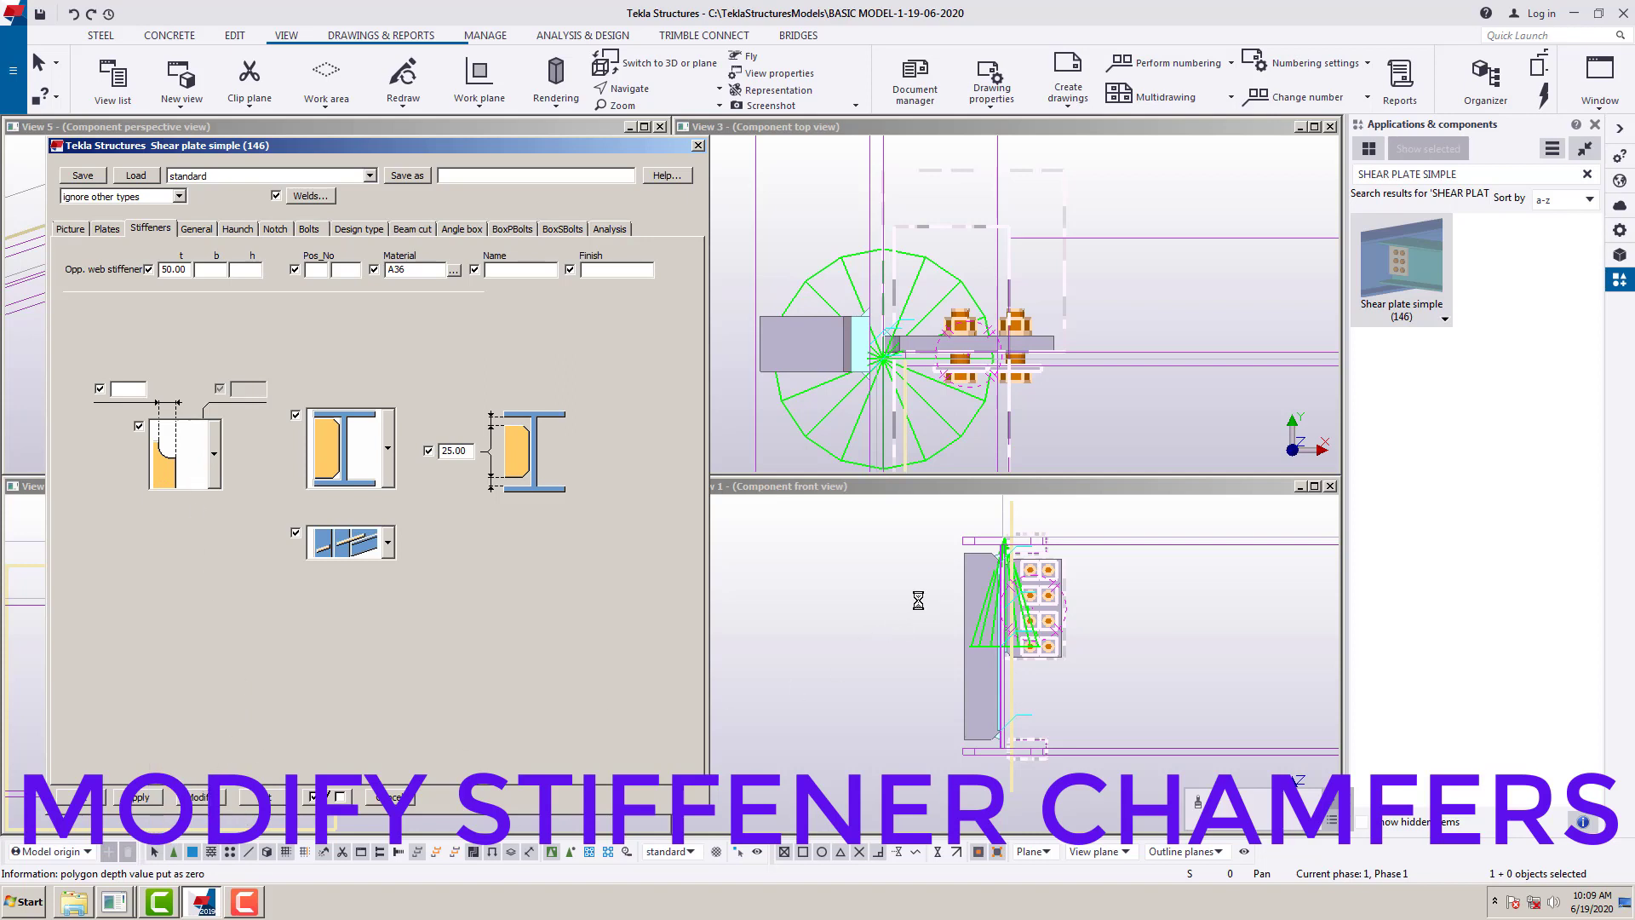
middle_drag(1027, 703, 1010, 668)
scroll(994, 687, up, 4)
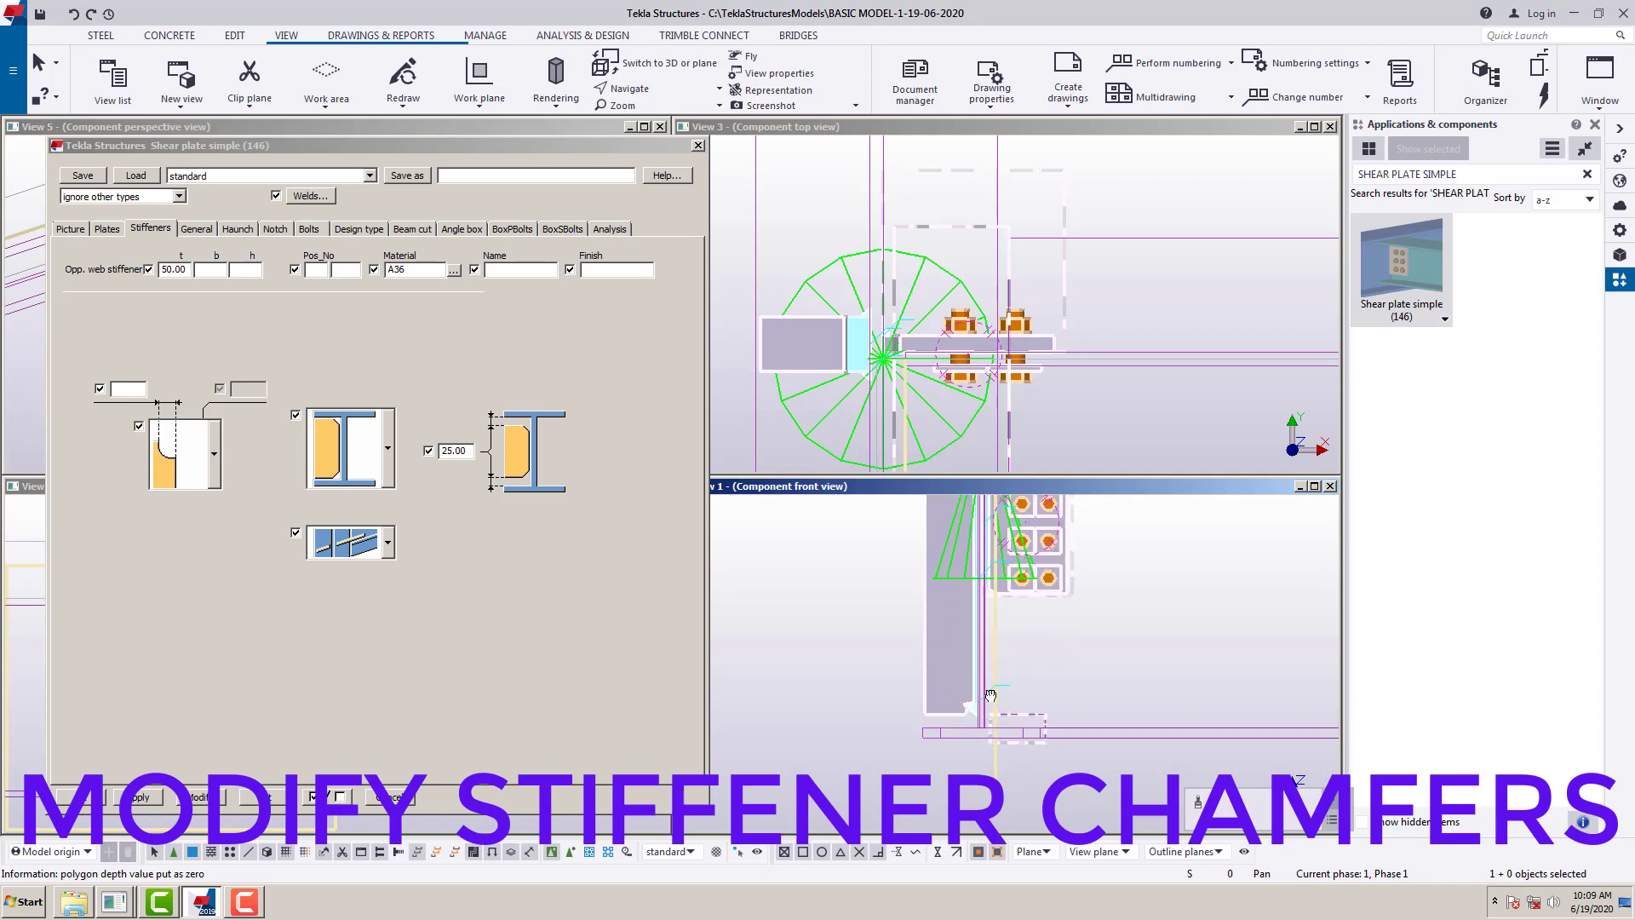
scroll(988, 564, down, 3)
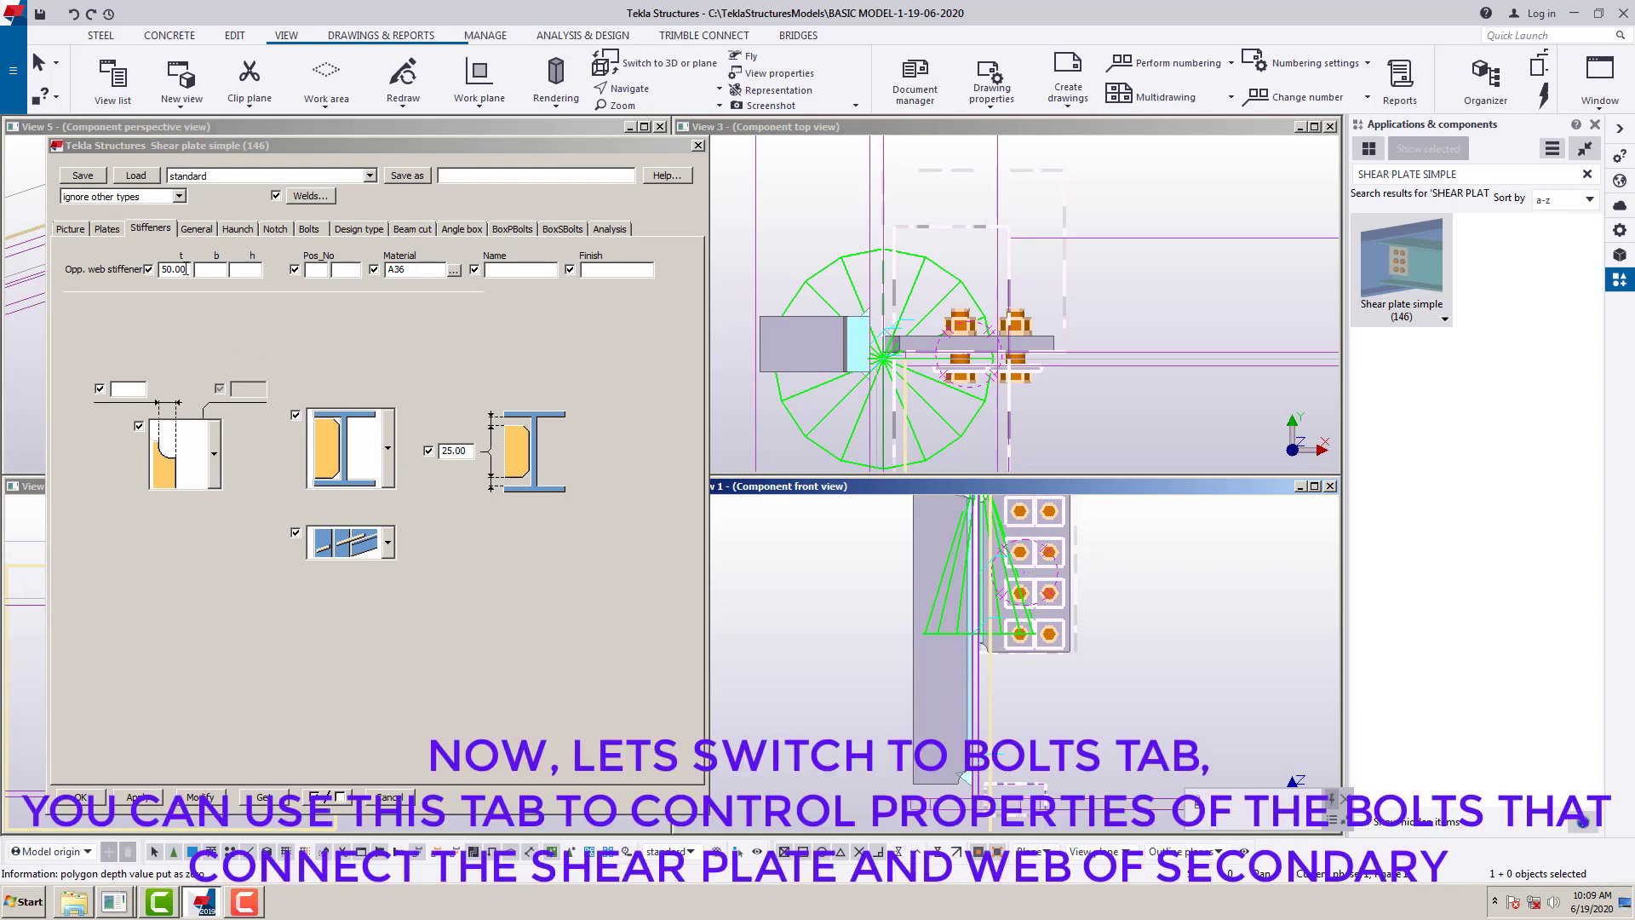
- Set the bolt size of the shear plate connection to 24 and update the connection
click(195, 229)
click(238, 228)
click(271, 230)
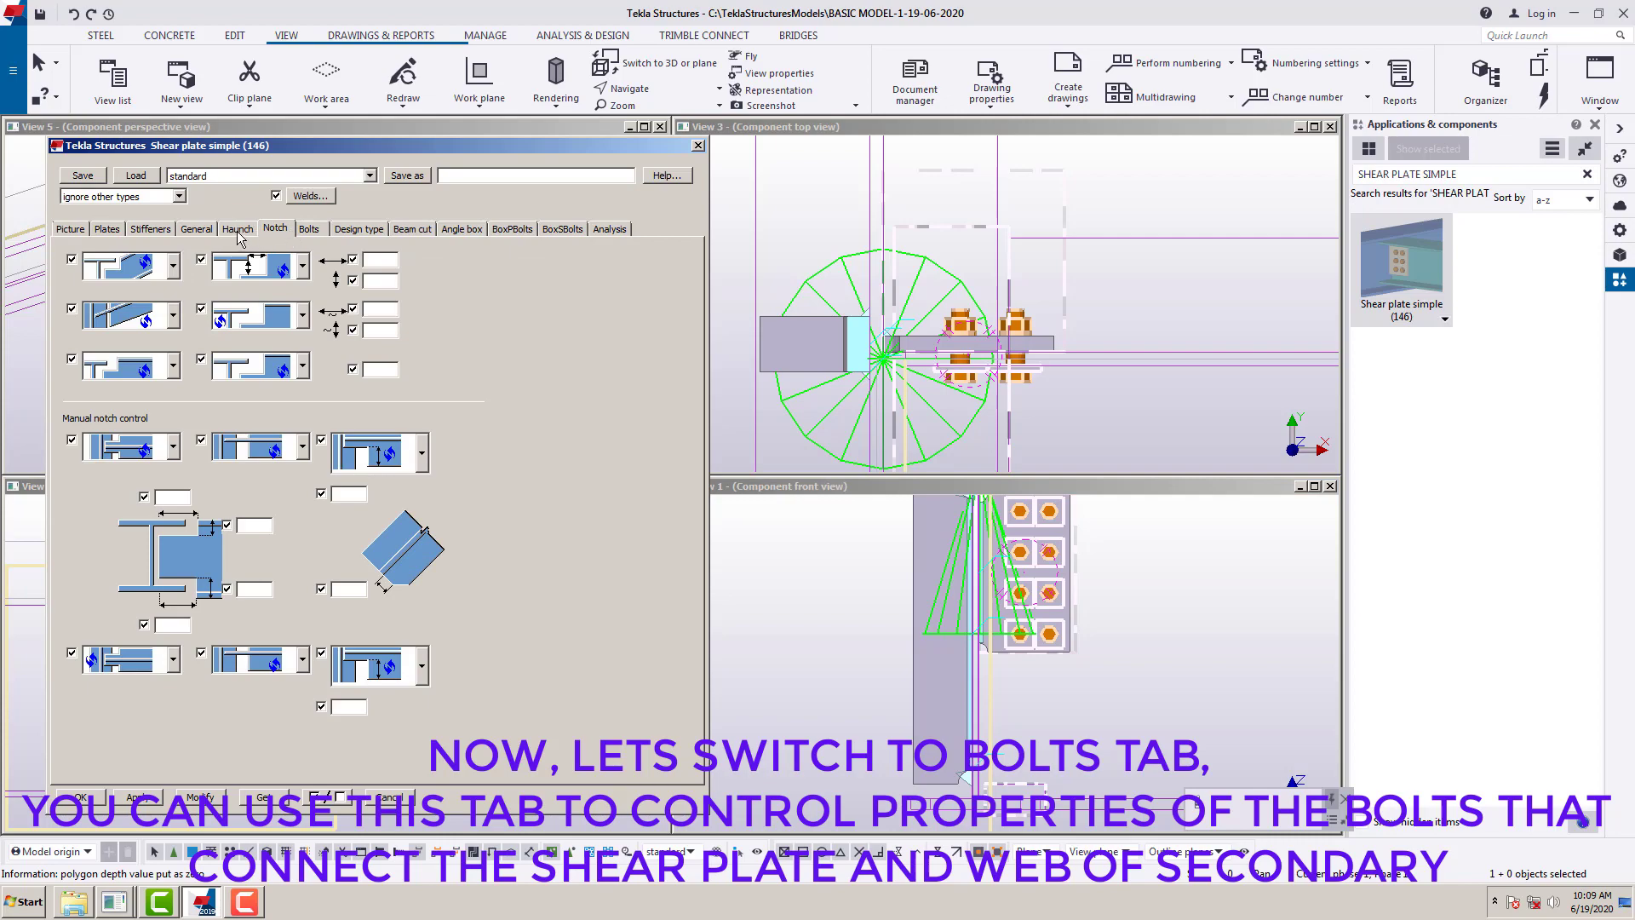
click(309, 230)
mouse_move(338, 140)
mouse_down()
mouse_move(1080, 253)
mouse_move(1129, 136)
mouse_move(318, 192)
mouse_move(363, 156)
mouse_move(343, 150)
mouse_up()
middle_drag(1107, 643, 1072, 652)
scroll(1085, 647, down, 1)
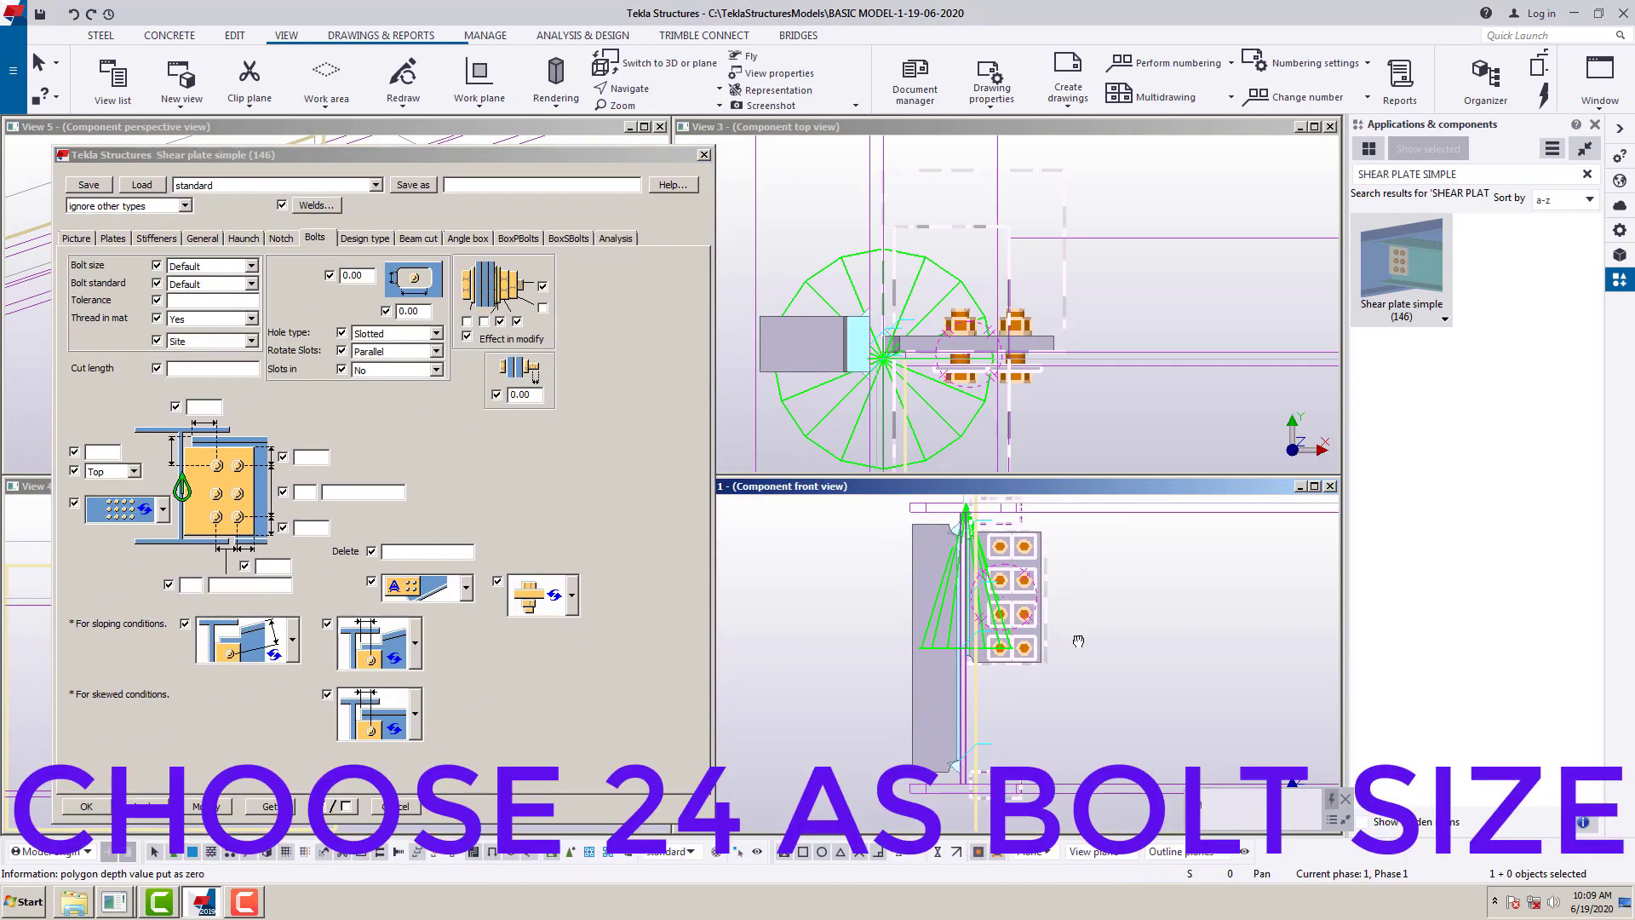
click(252, 266)
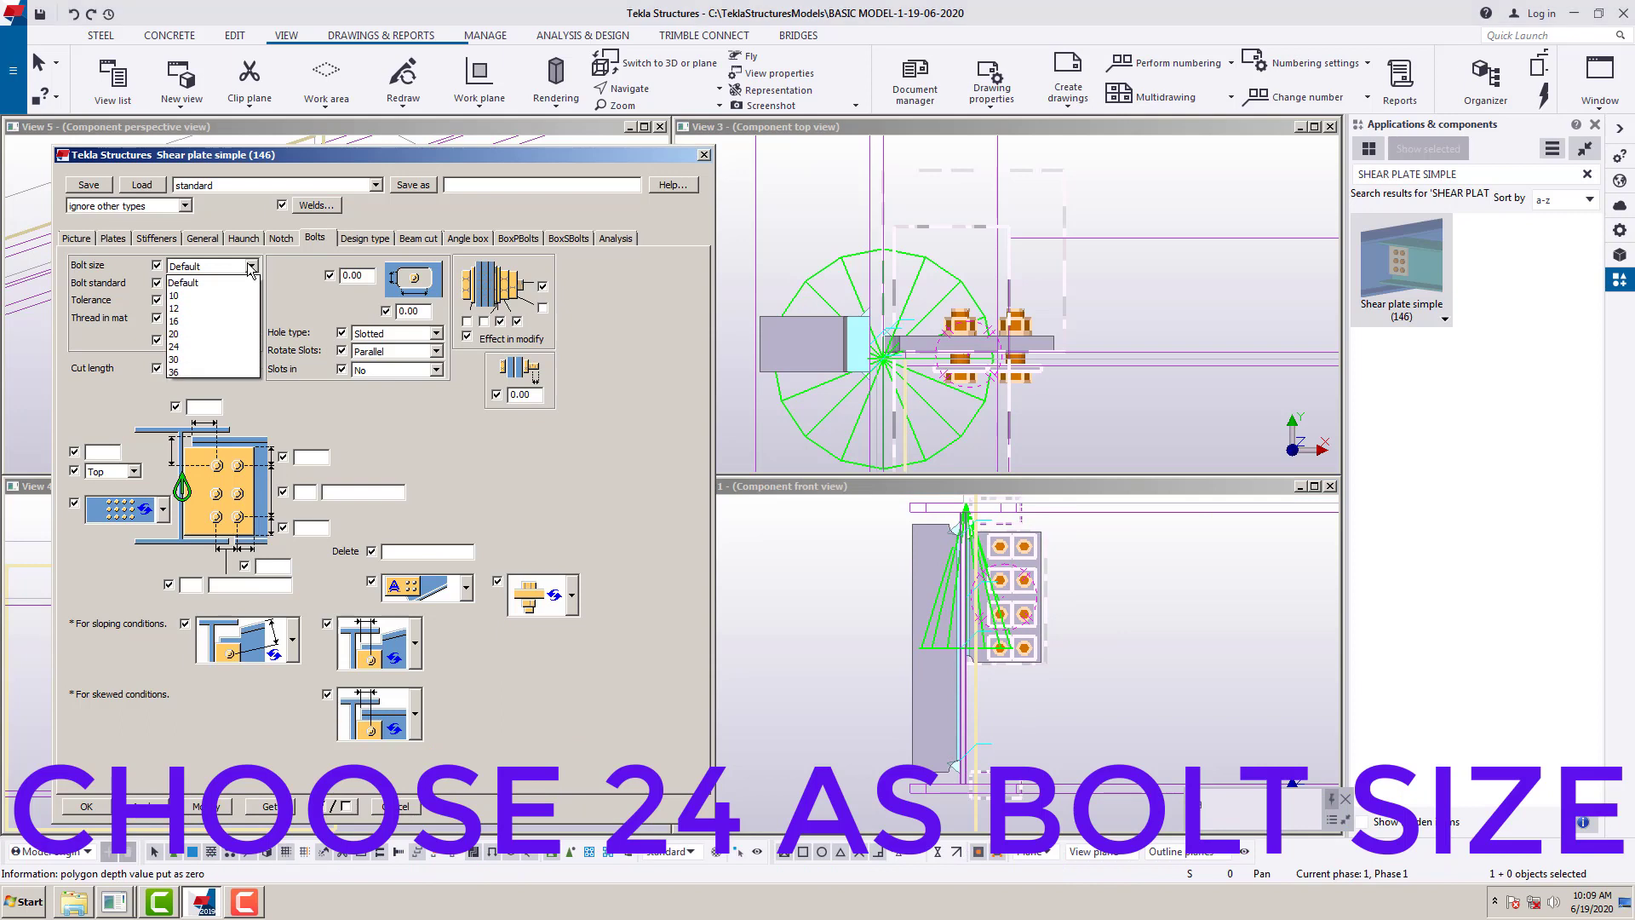
click(184, 346)
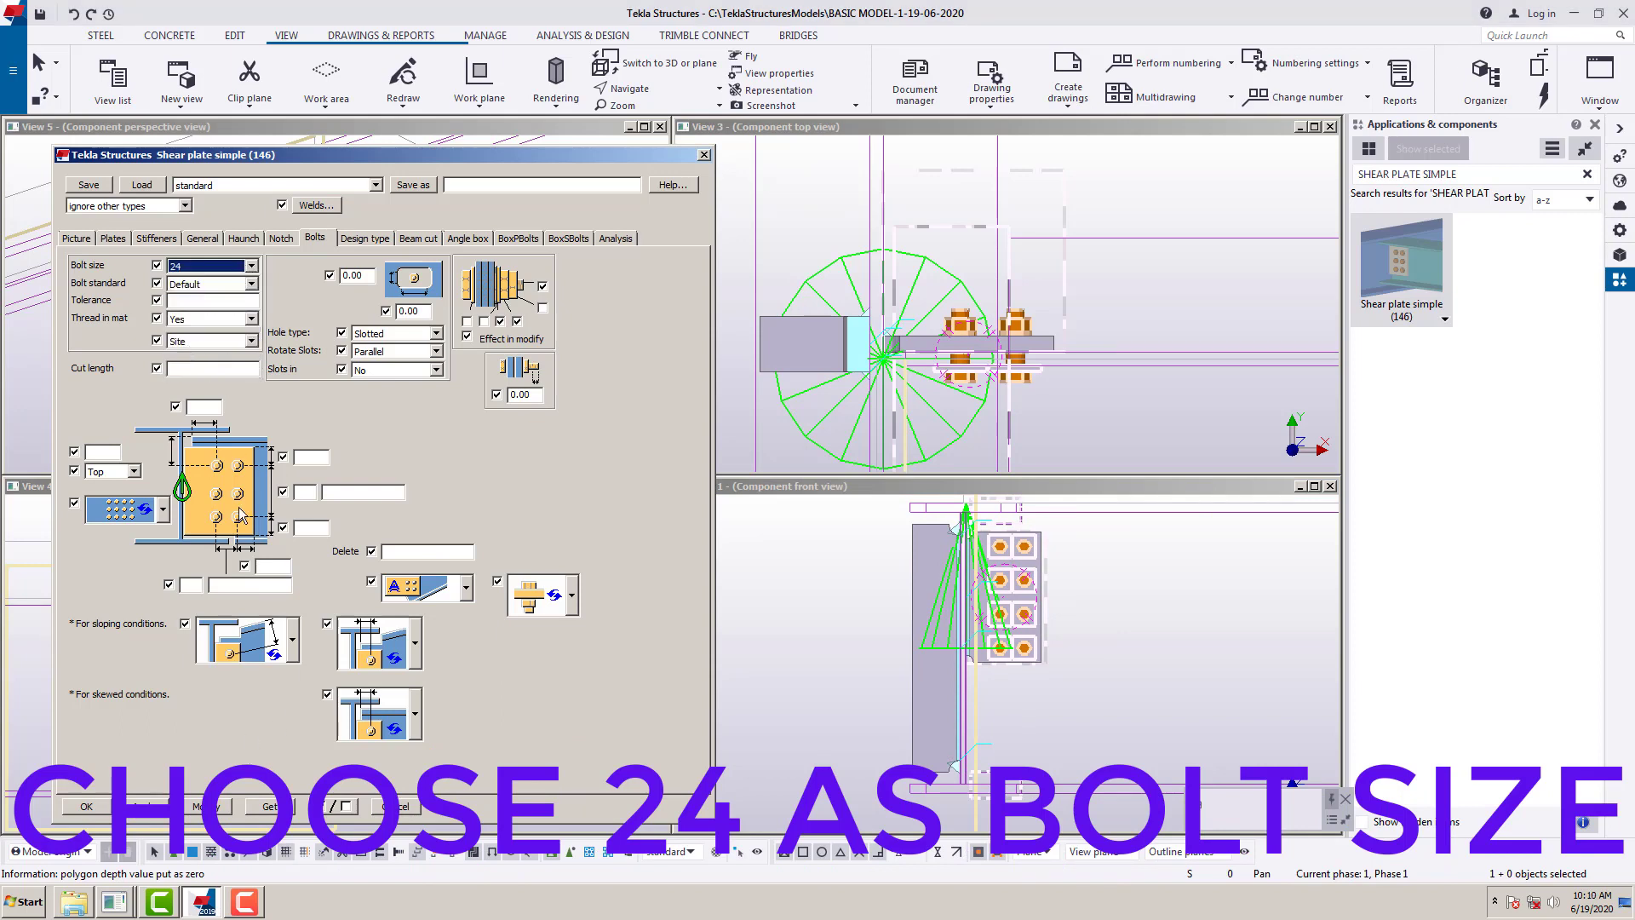
click(219, 808)
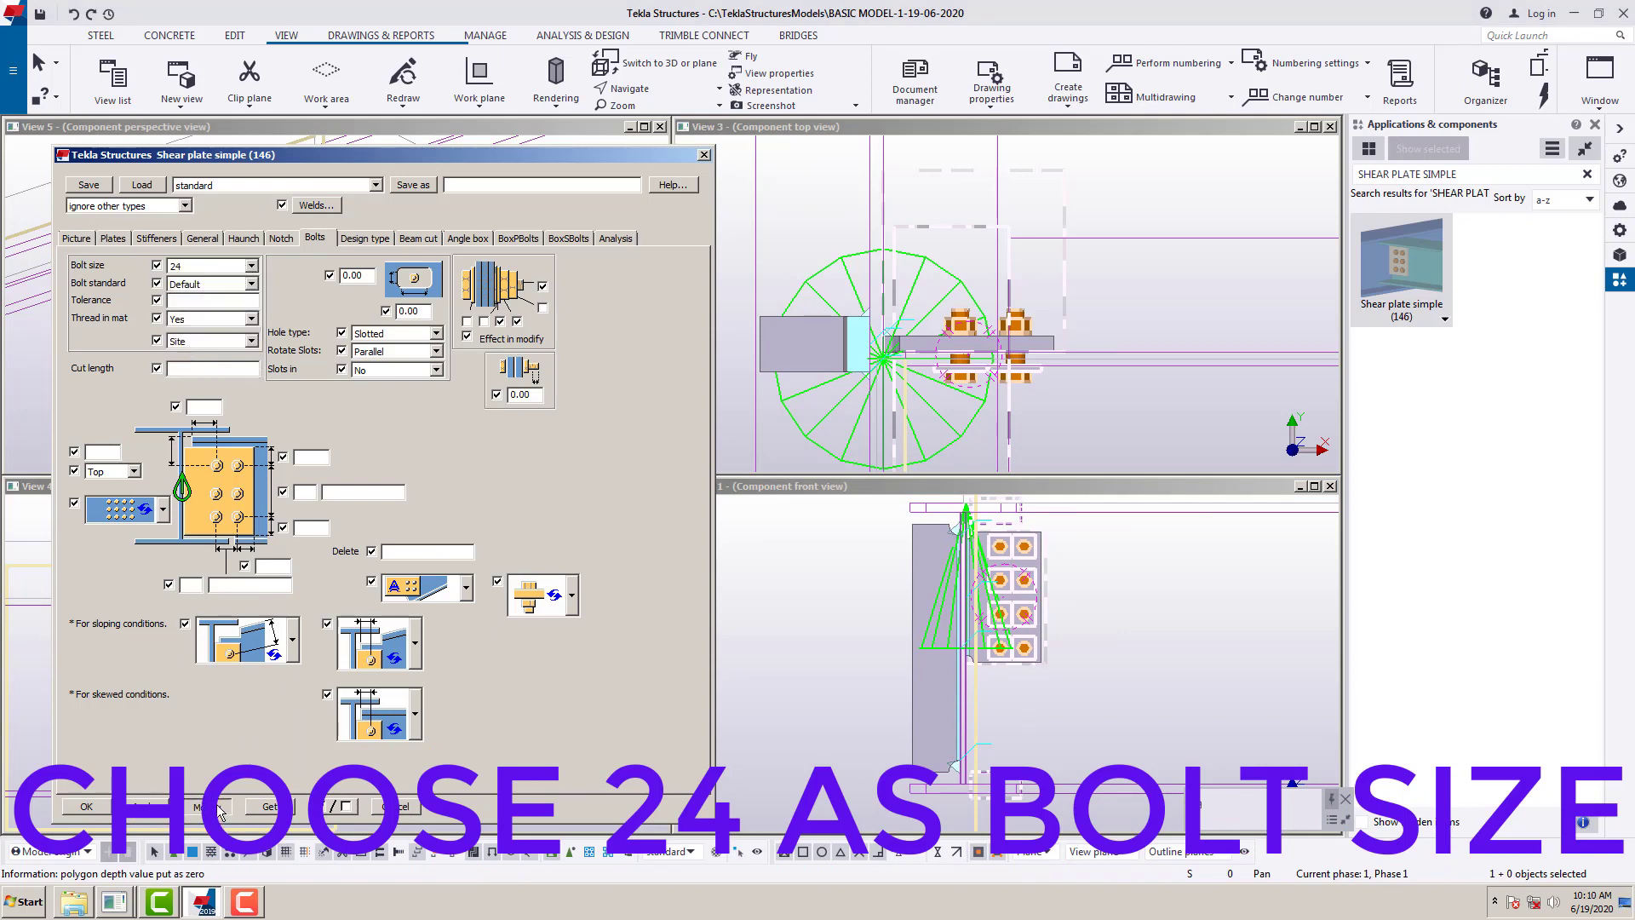
scroll(1028, 569, up, 2)
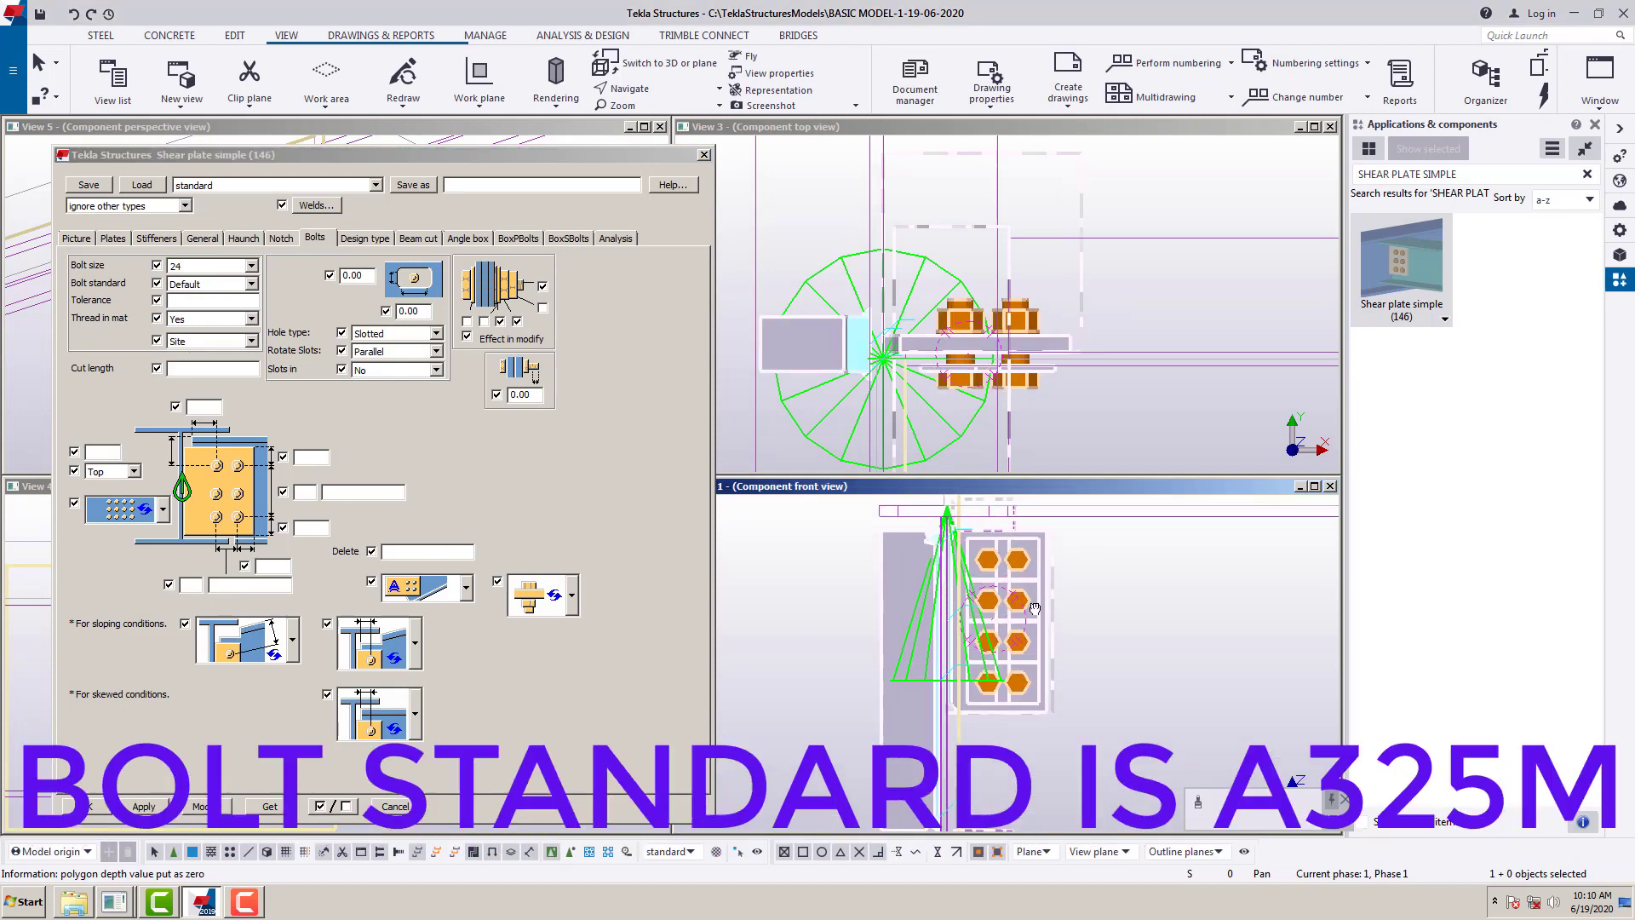
- Set the bolt standard to A325M and check the bolts in the component top view
click(241, 288)
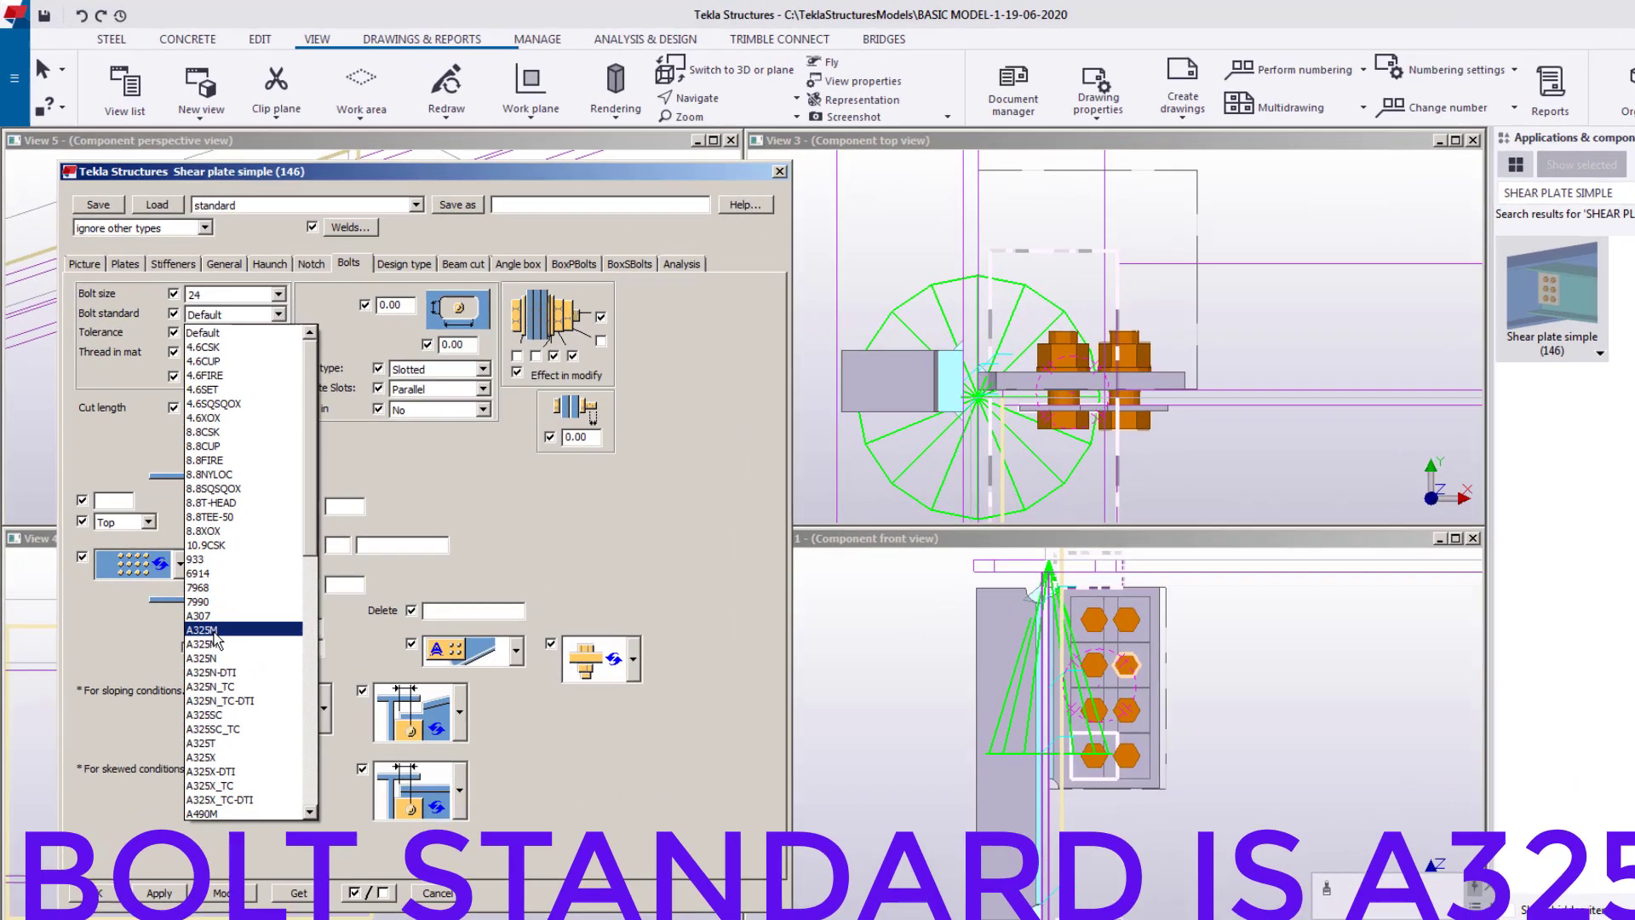
click(184, 569)
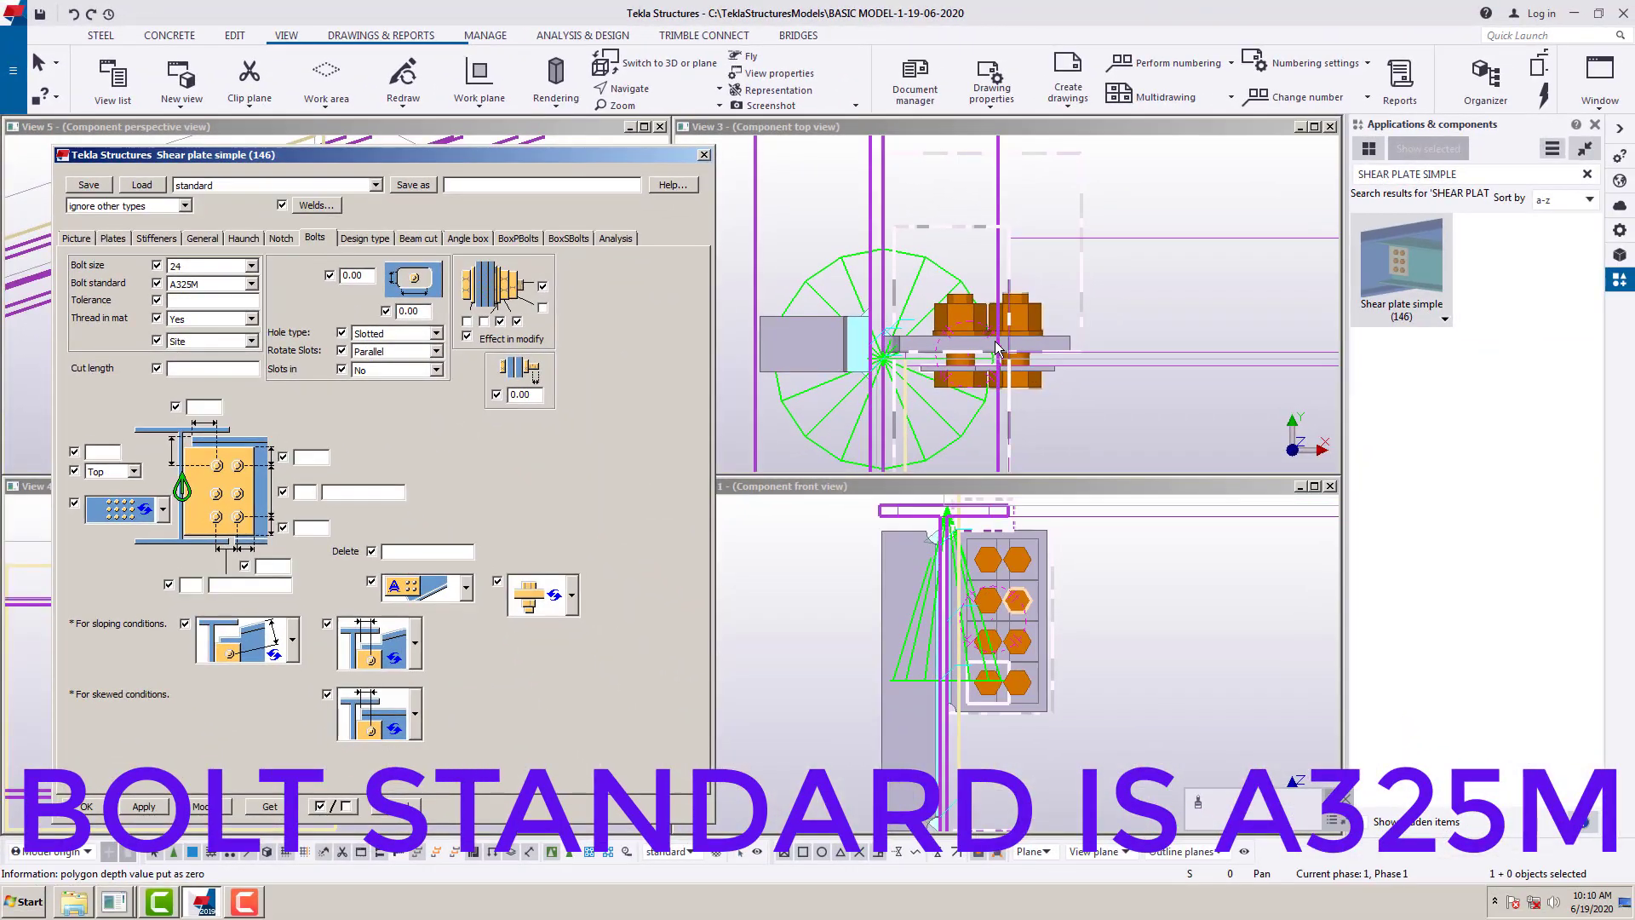
middle_drag(1043, 322, 1082, 272)
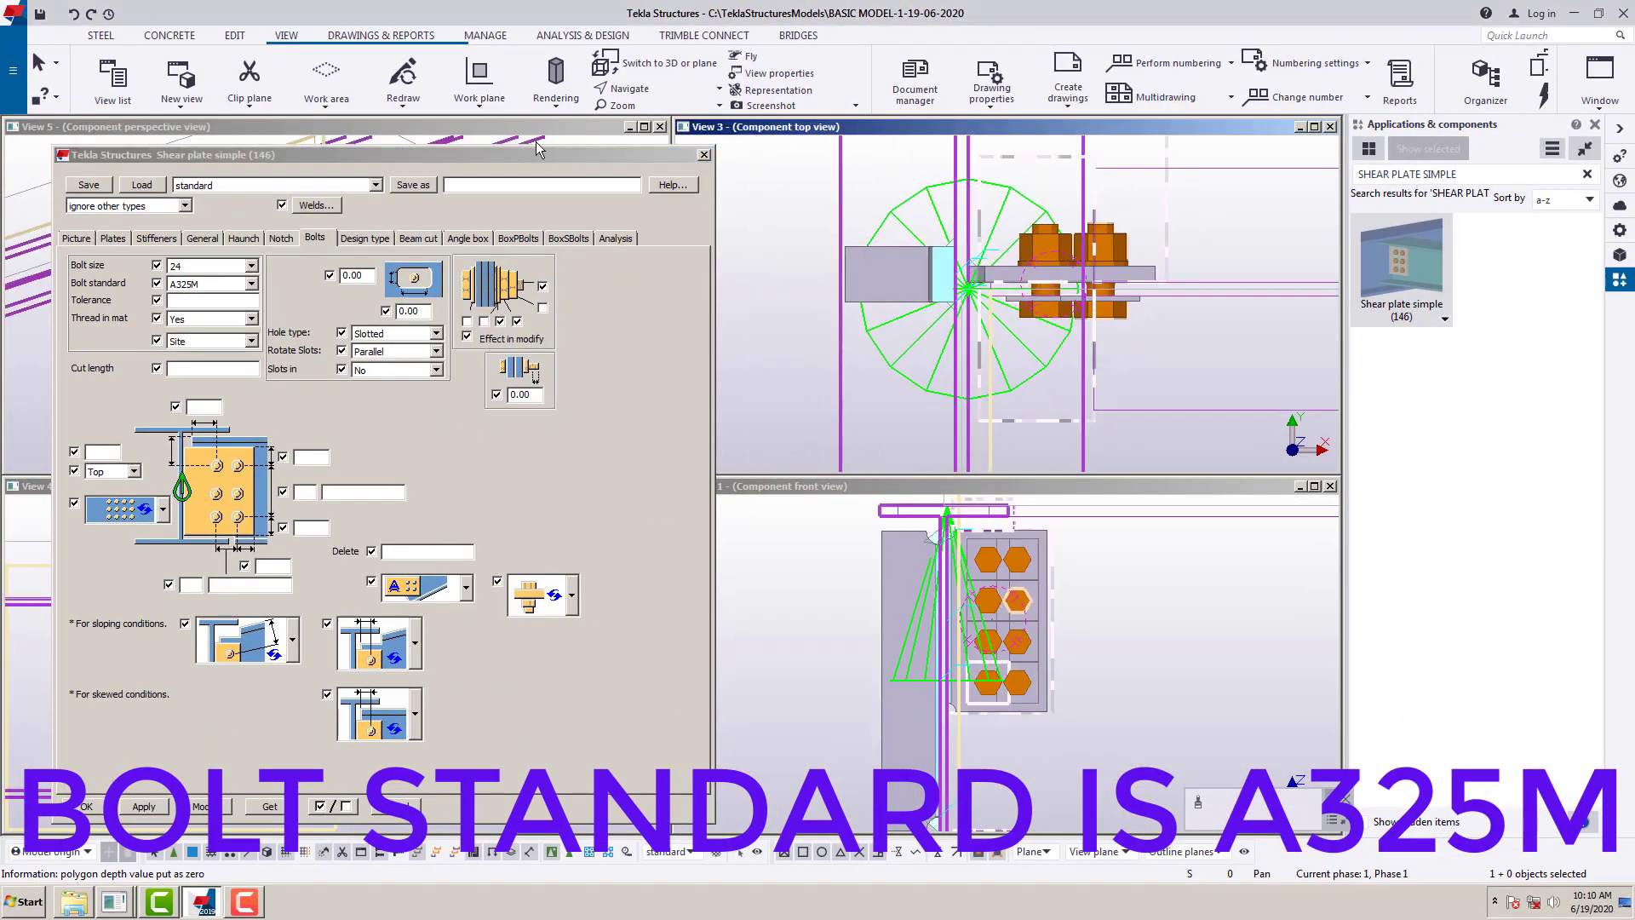
- Set the vertical bolt group position to be measured from the Middle and update the connection
drag(530, 155, 569, 186)
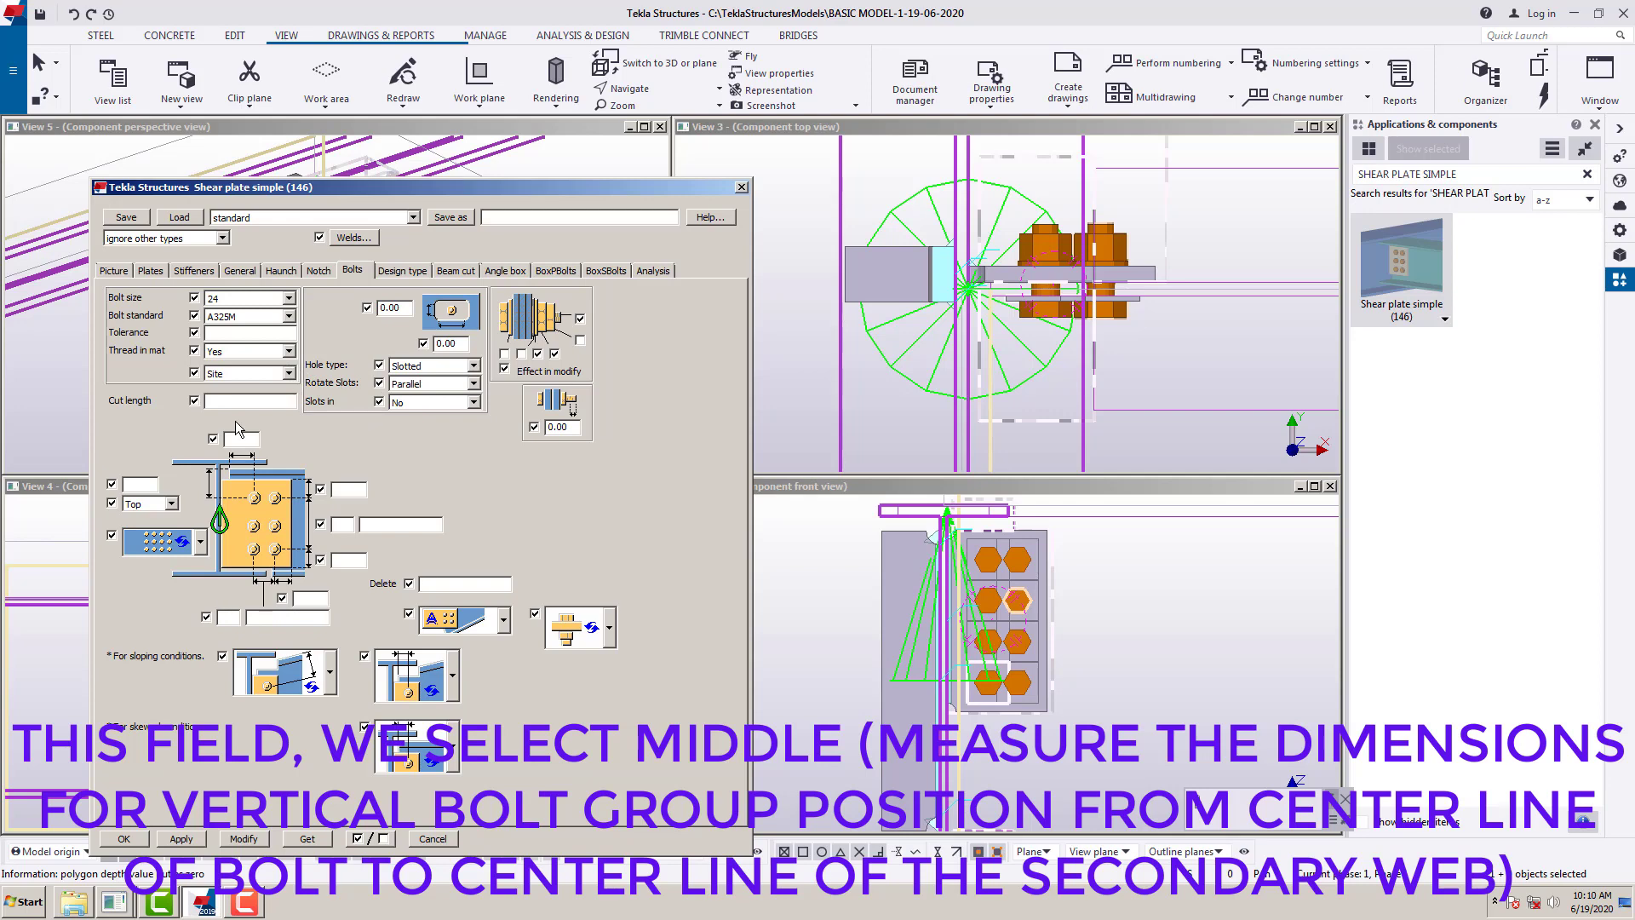
click(174, 505)
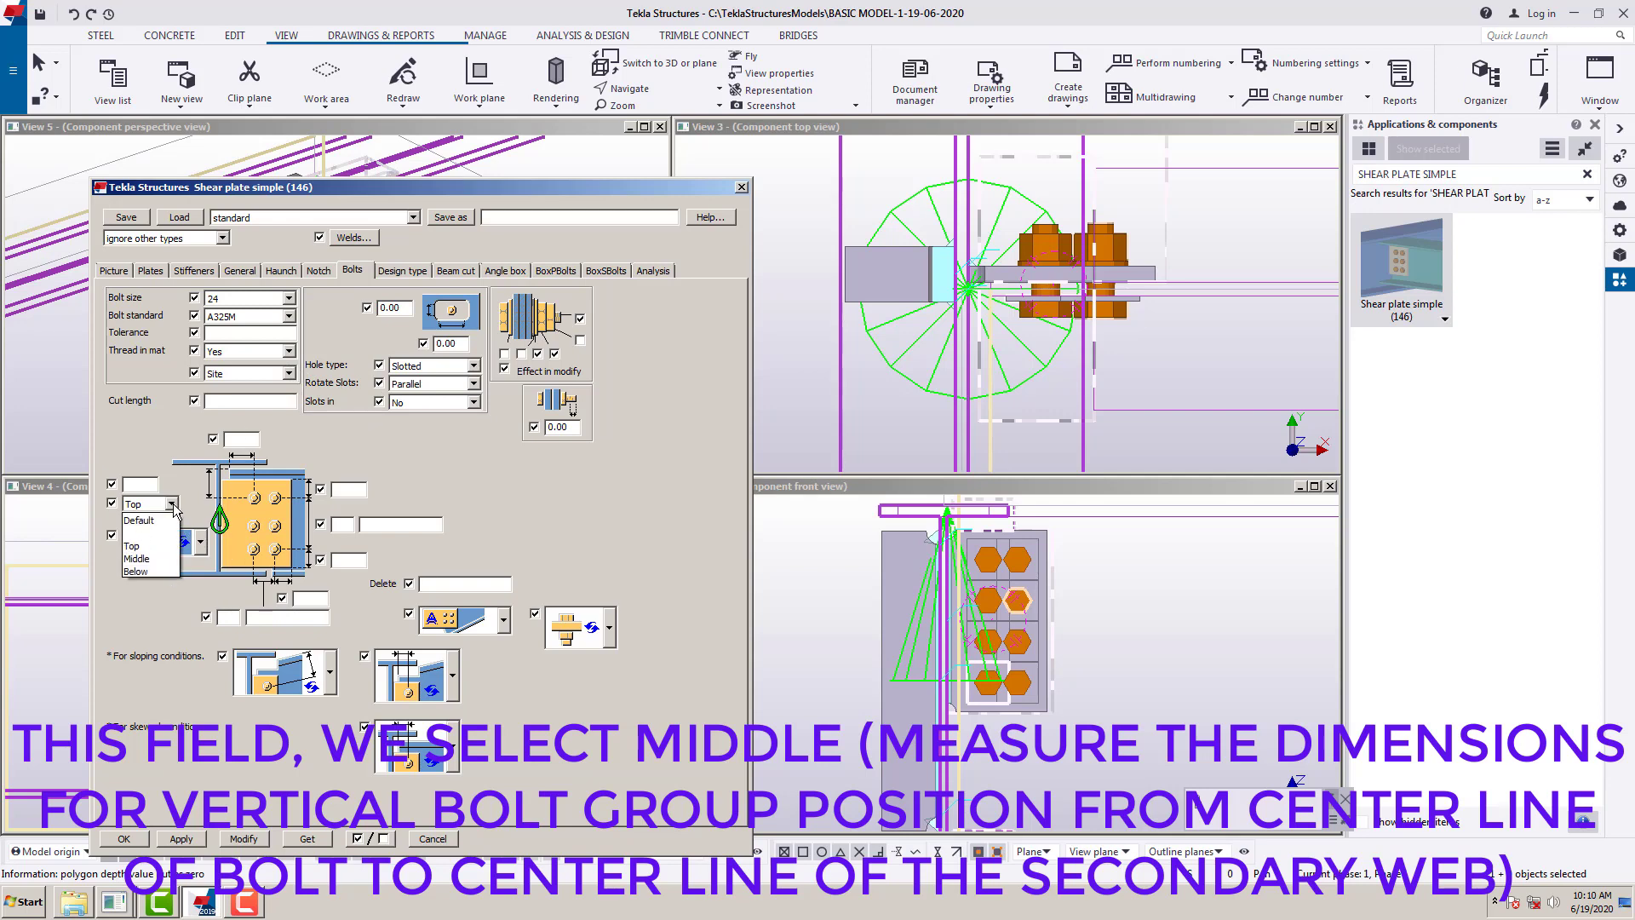
click(147, 549)
click(249, 833)
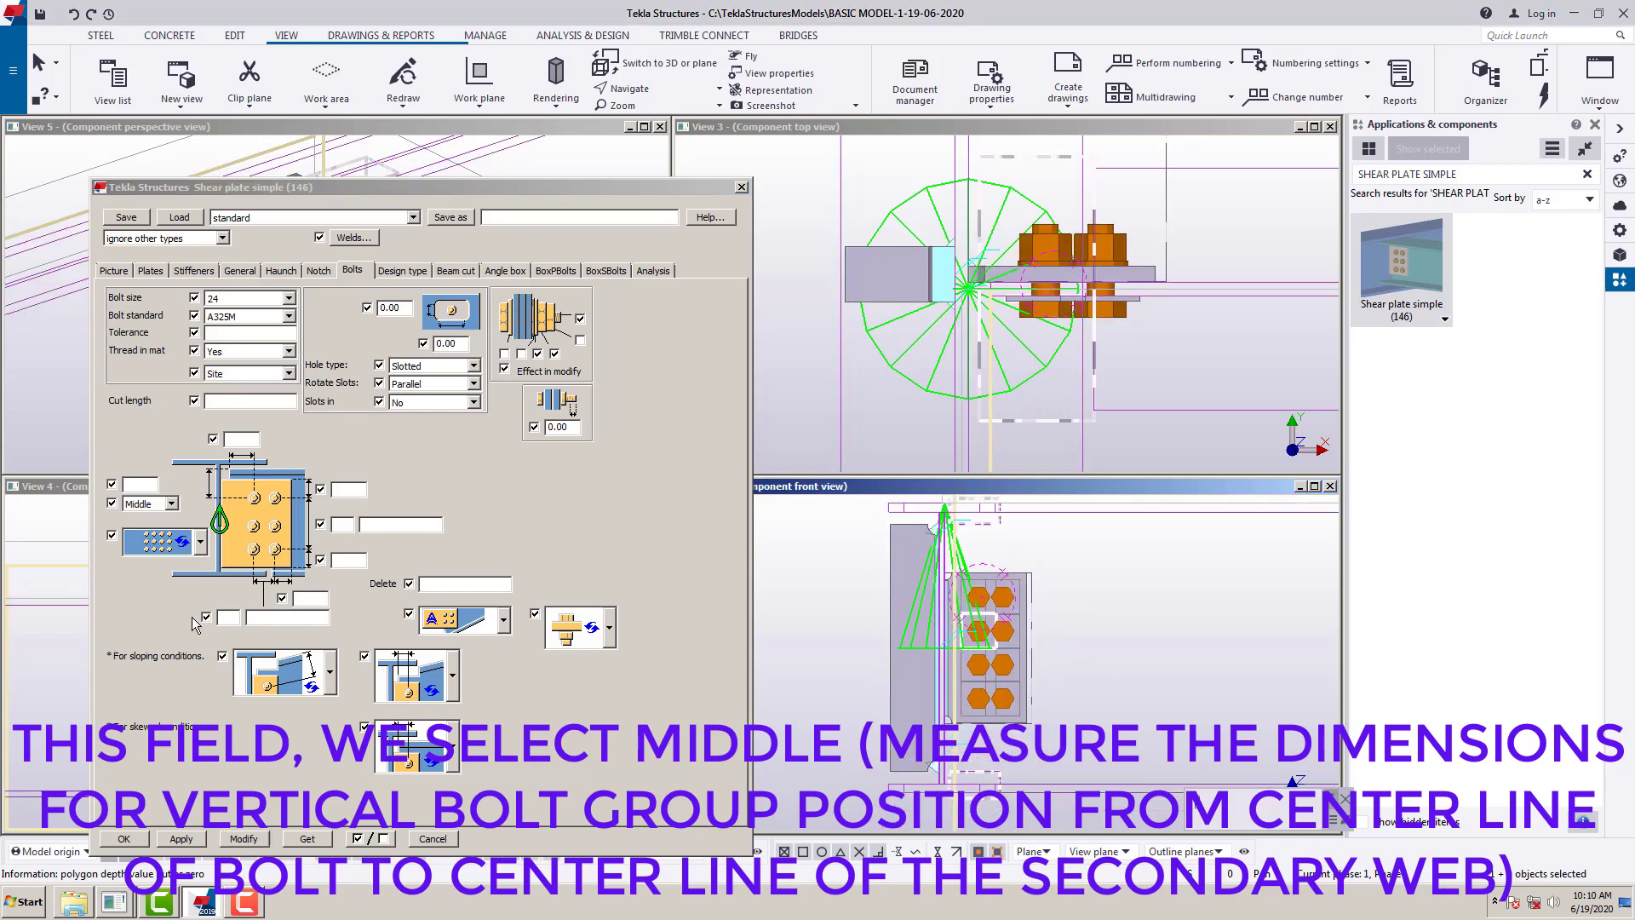
- Set the number of bolts vertically to 2 with a vertical spacing of 200, updating the connection
click(347, 527)
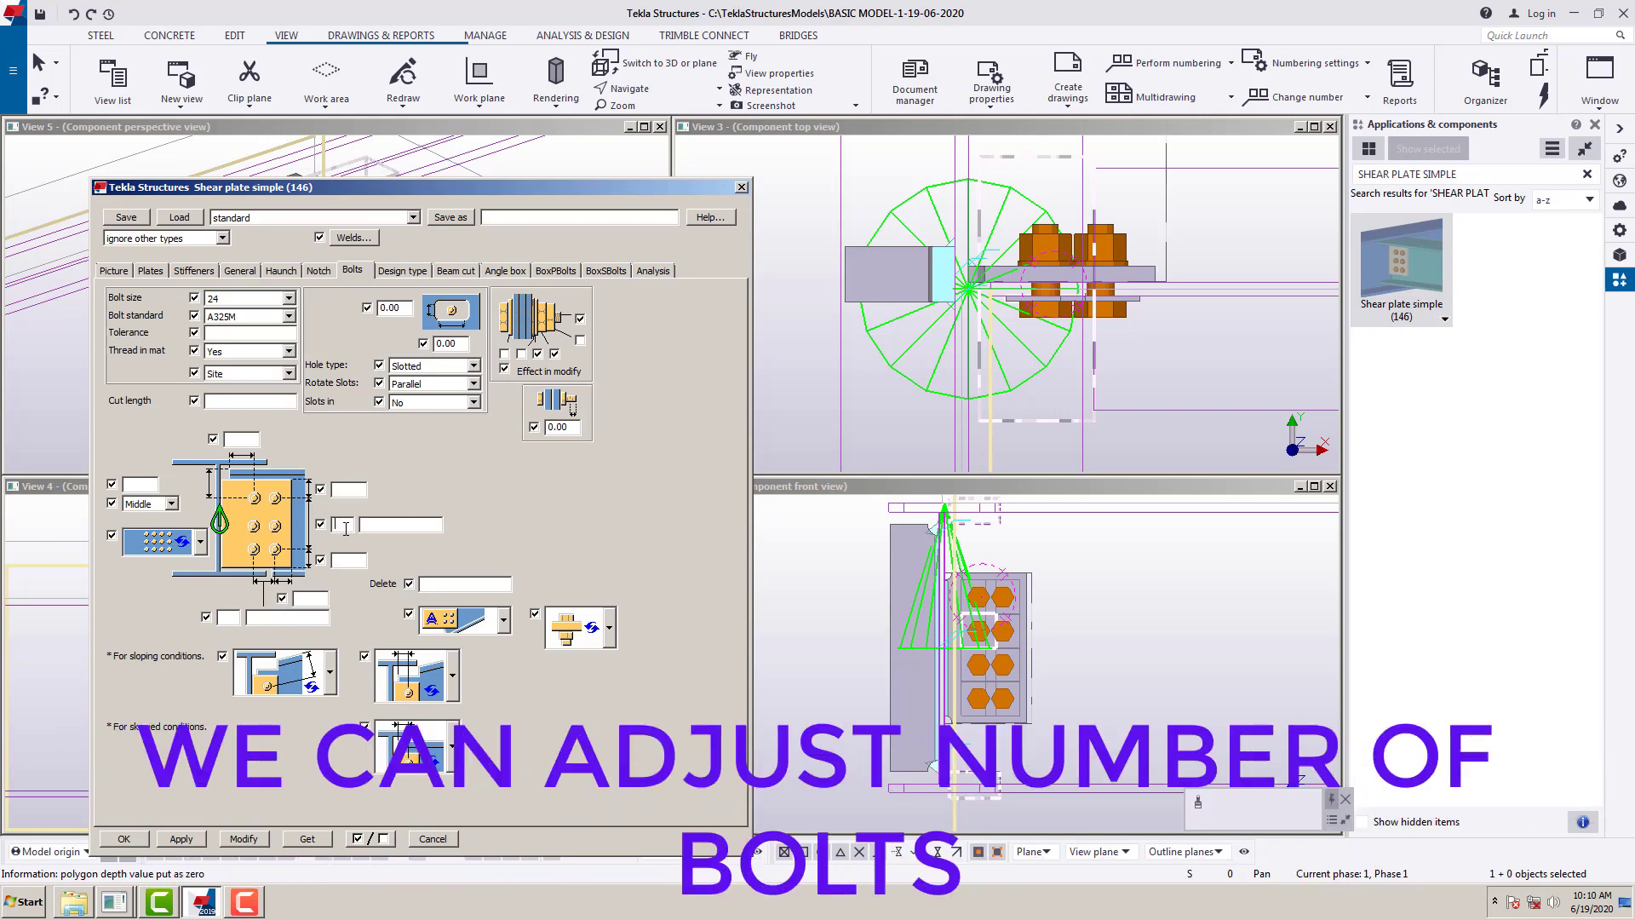
text(2)
click(261, 840)
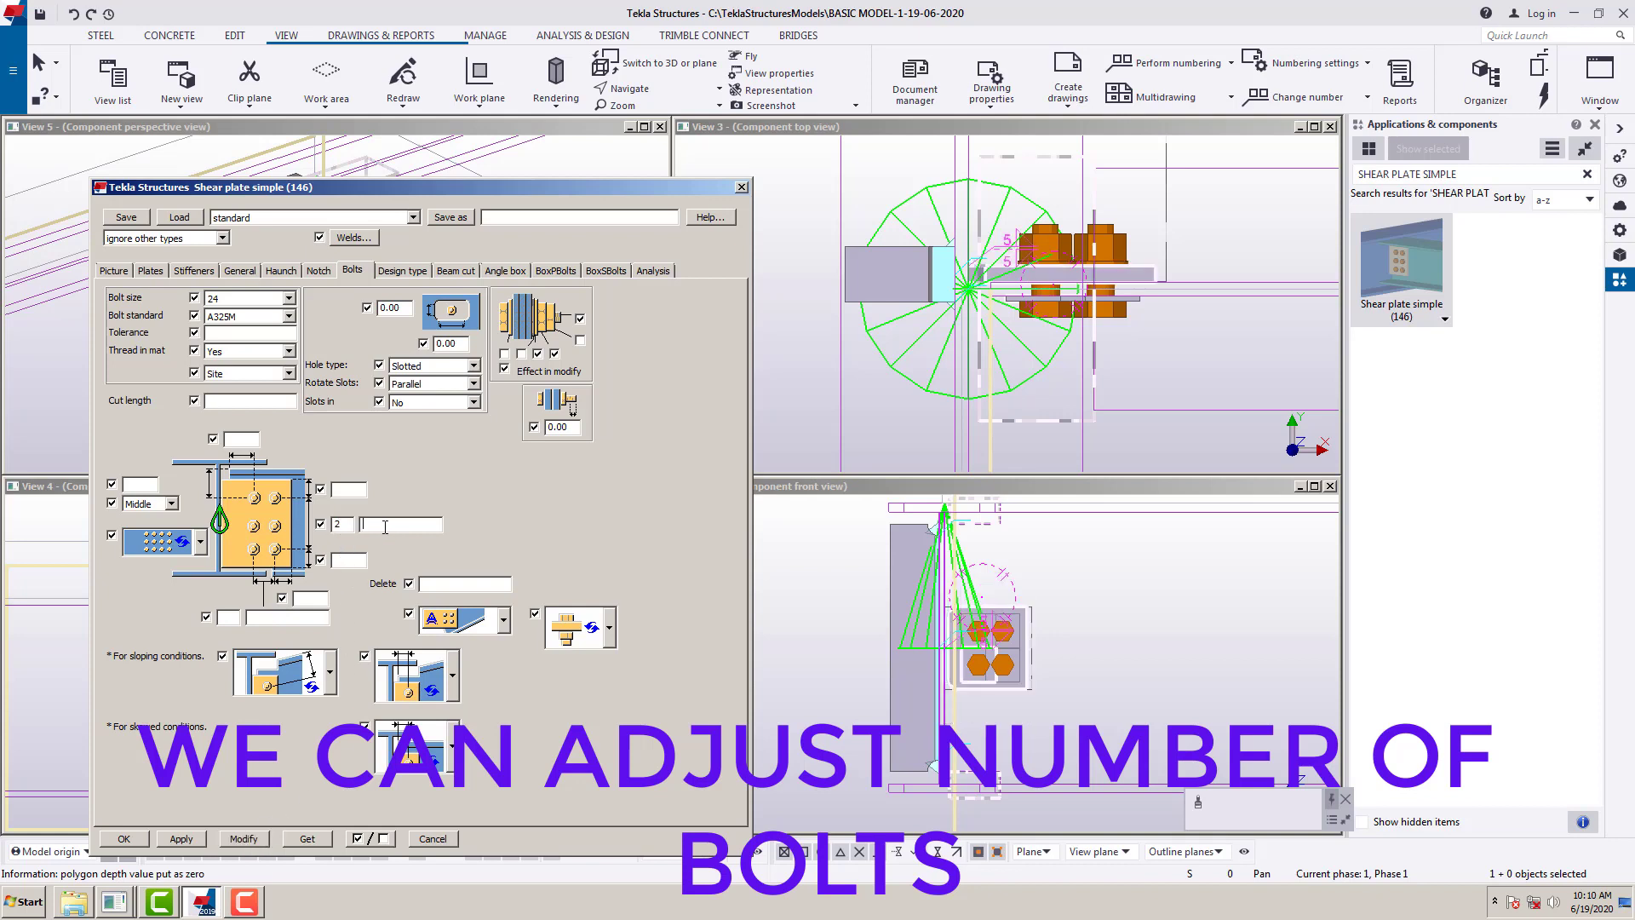
text(1)
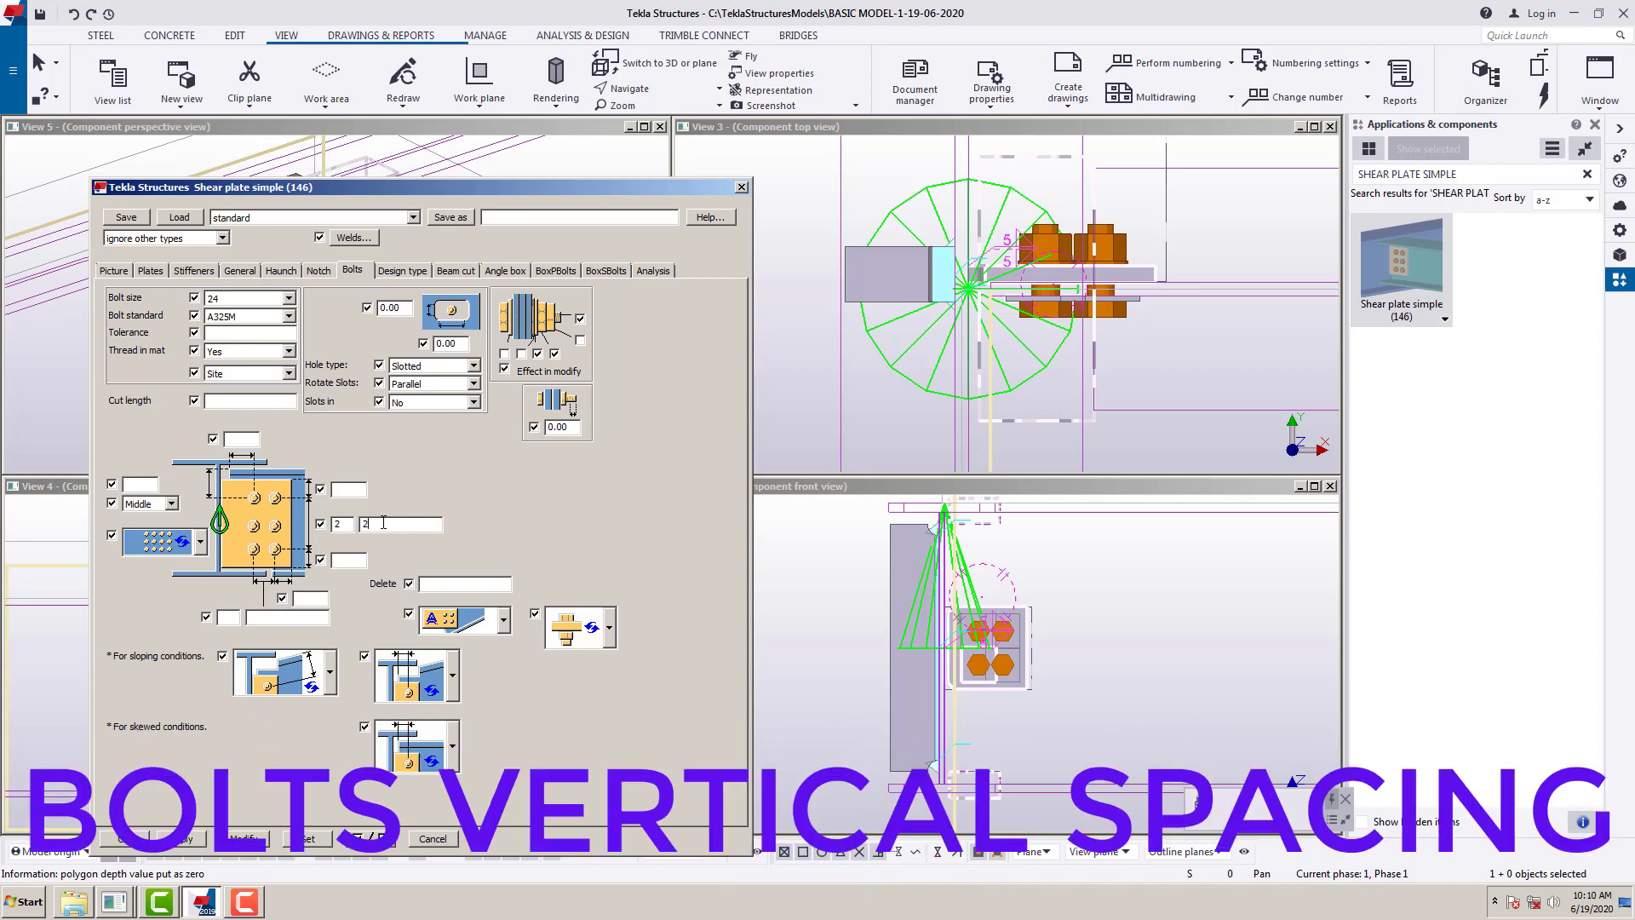
text(00)
click(247, 840)
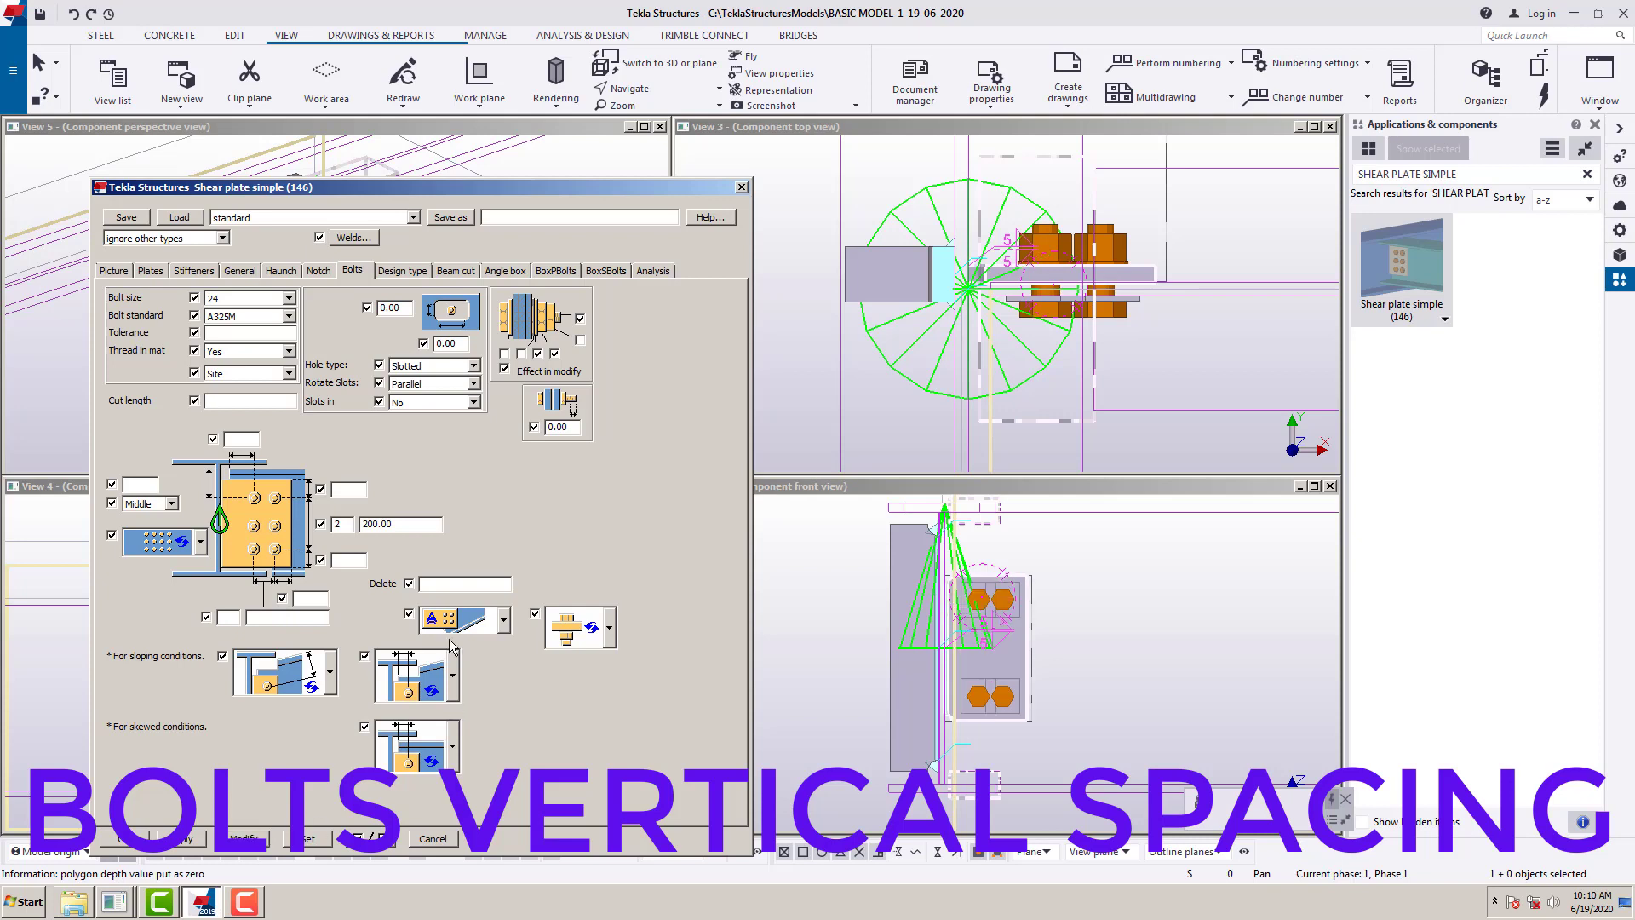
- Set the number of bolts vertically to 3 and update the connection
double_click(338, 523)
text(3)
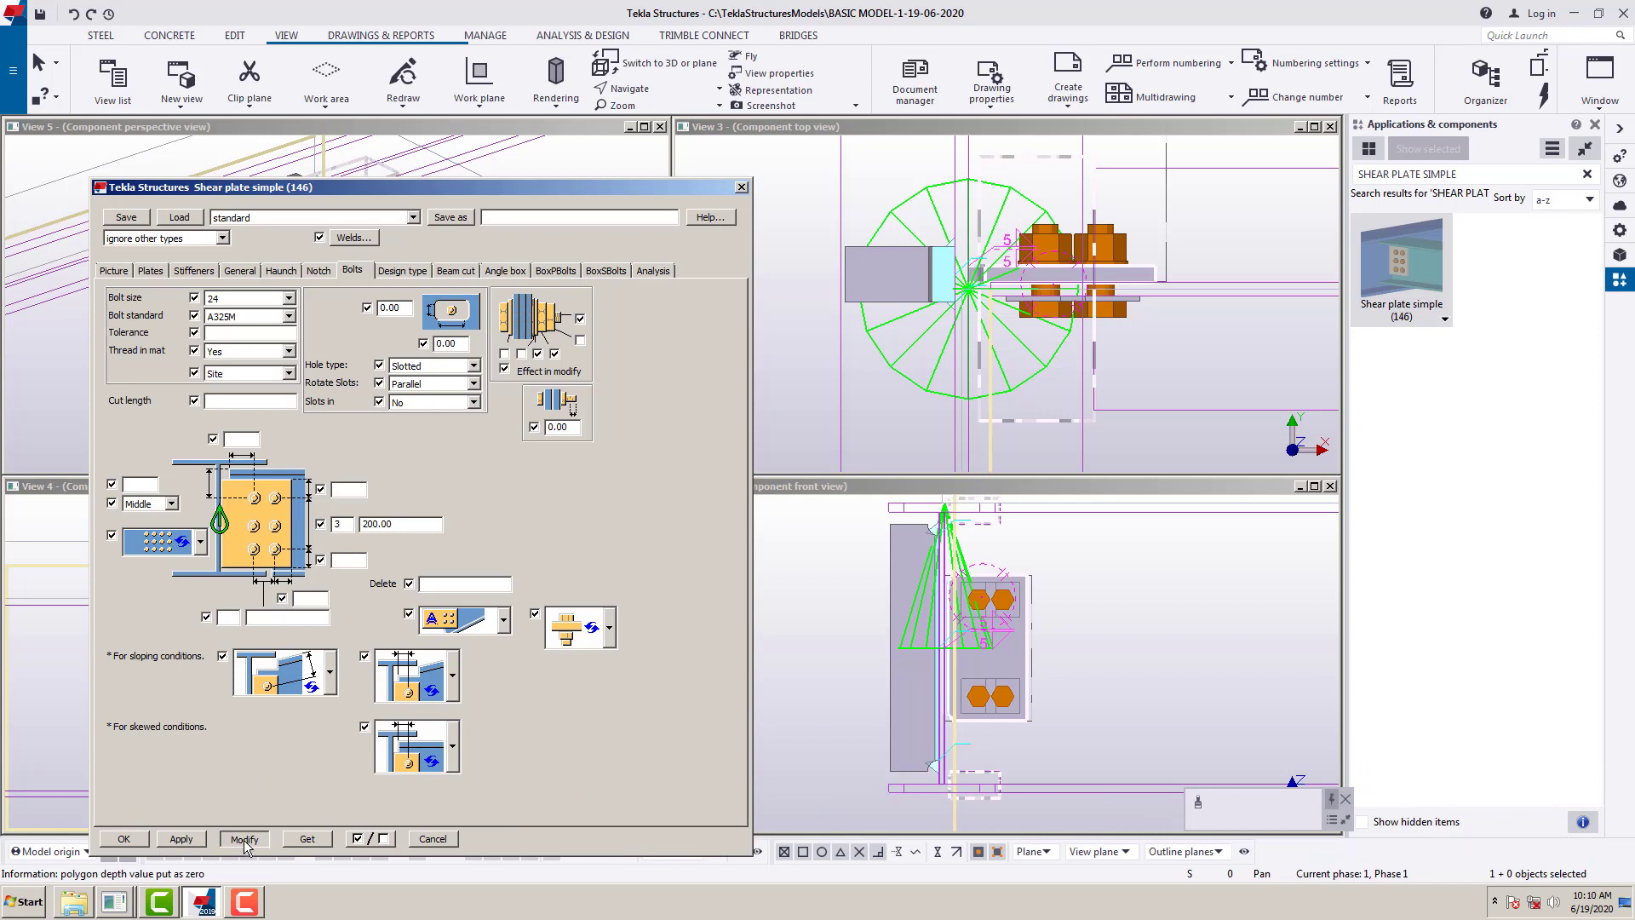
click(245, 839)
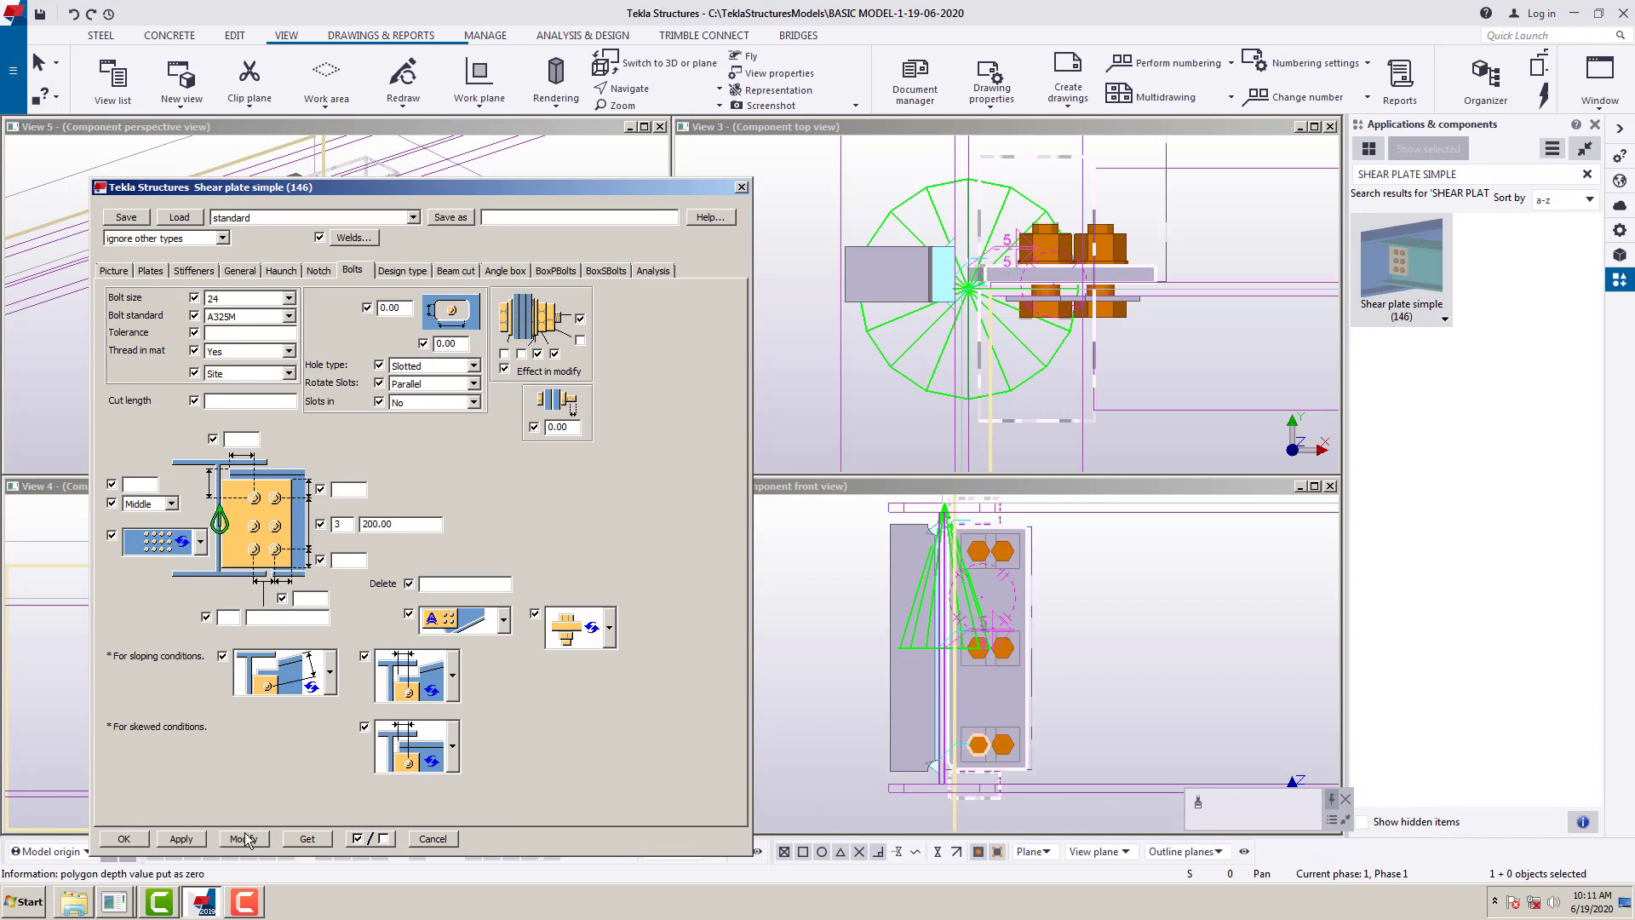
- Set the number of bolts vertically to 4 and update the connection
double_click(379, 526)
double_click(339, 523)
text(4)
click(239, 847)
- Set the vertical spacing between the bolts to 100 and update the connection
drag(399, 524, 315, 523)
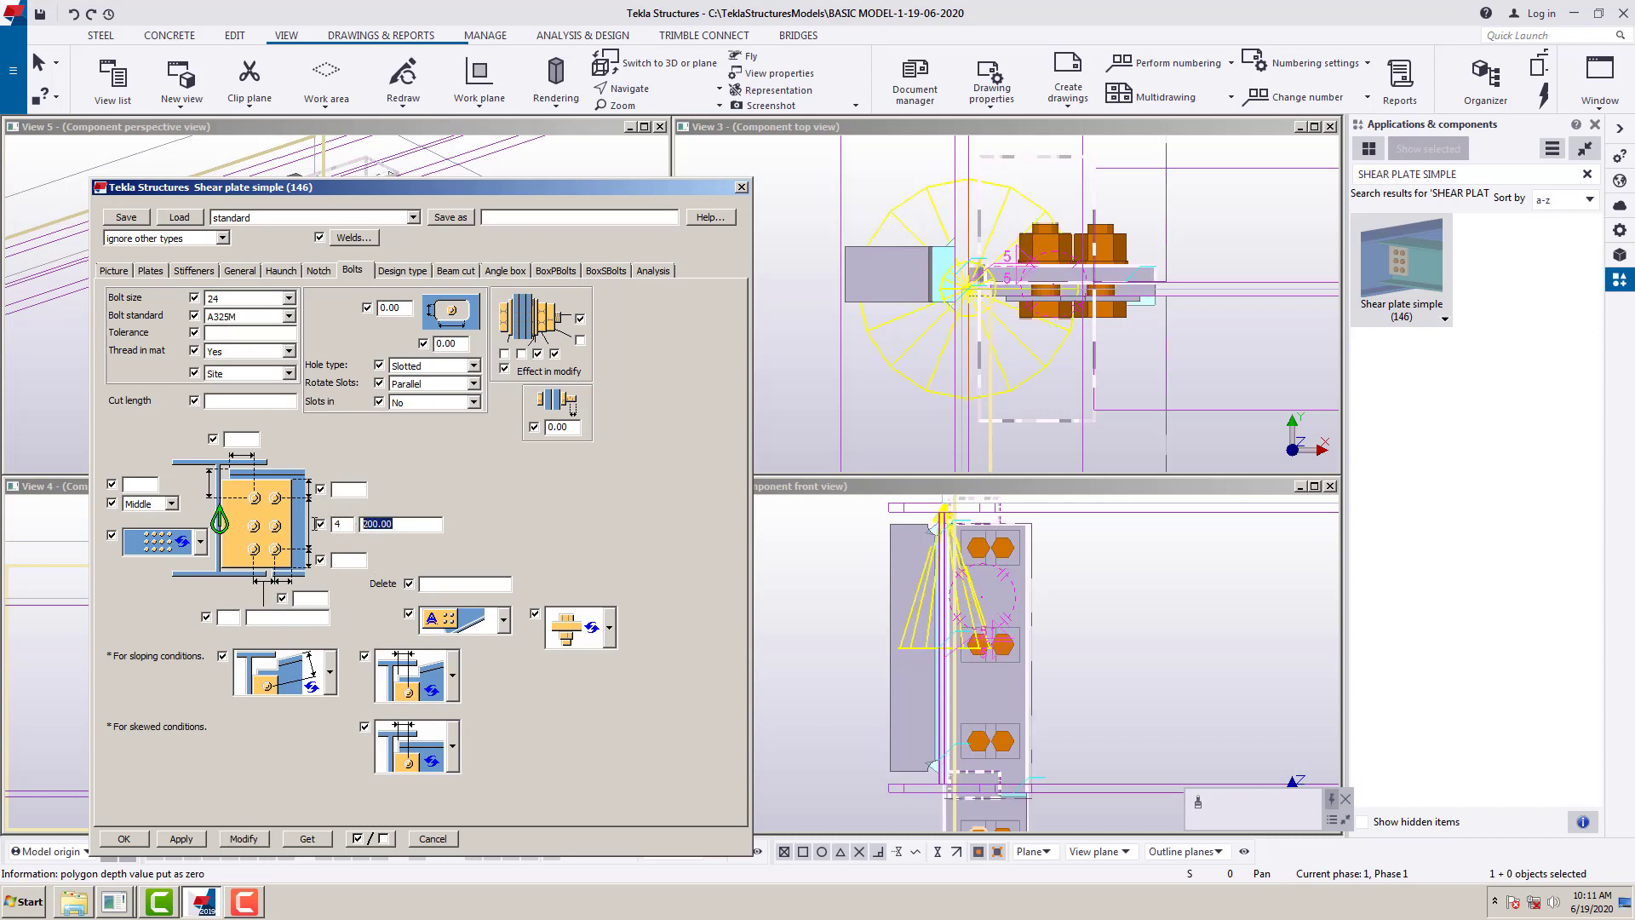
text(100.00)
click(250, 842)
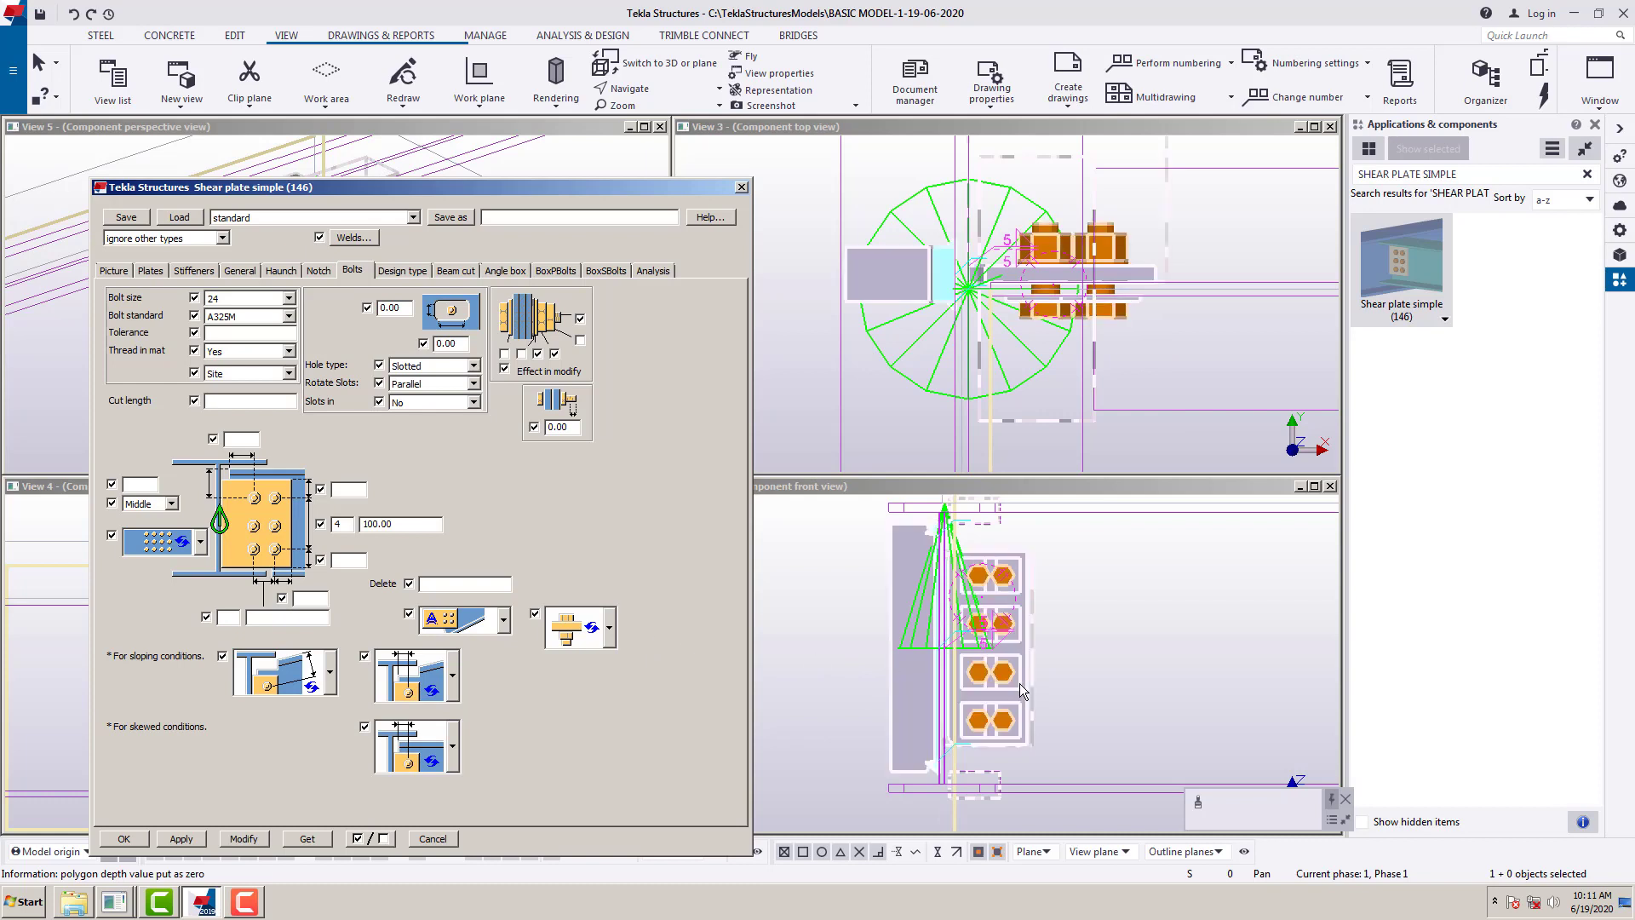
- Set the number of vertical bolt columns to 1 and update the connection
click(237, 620)
text(1)
click(255, 841)
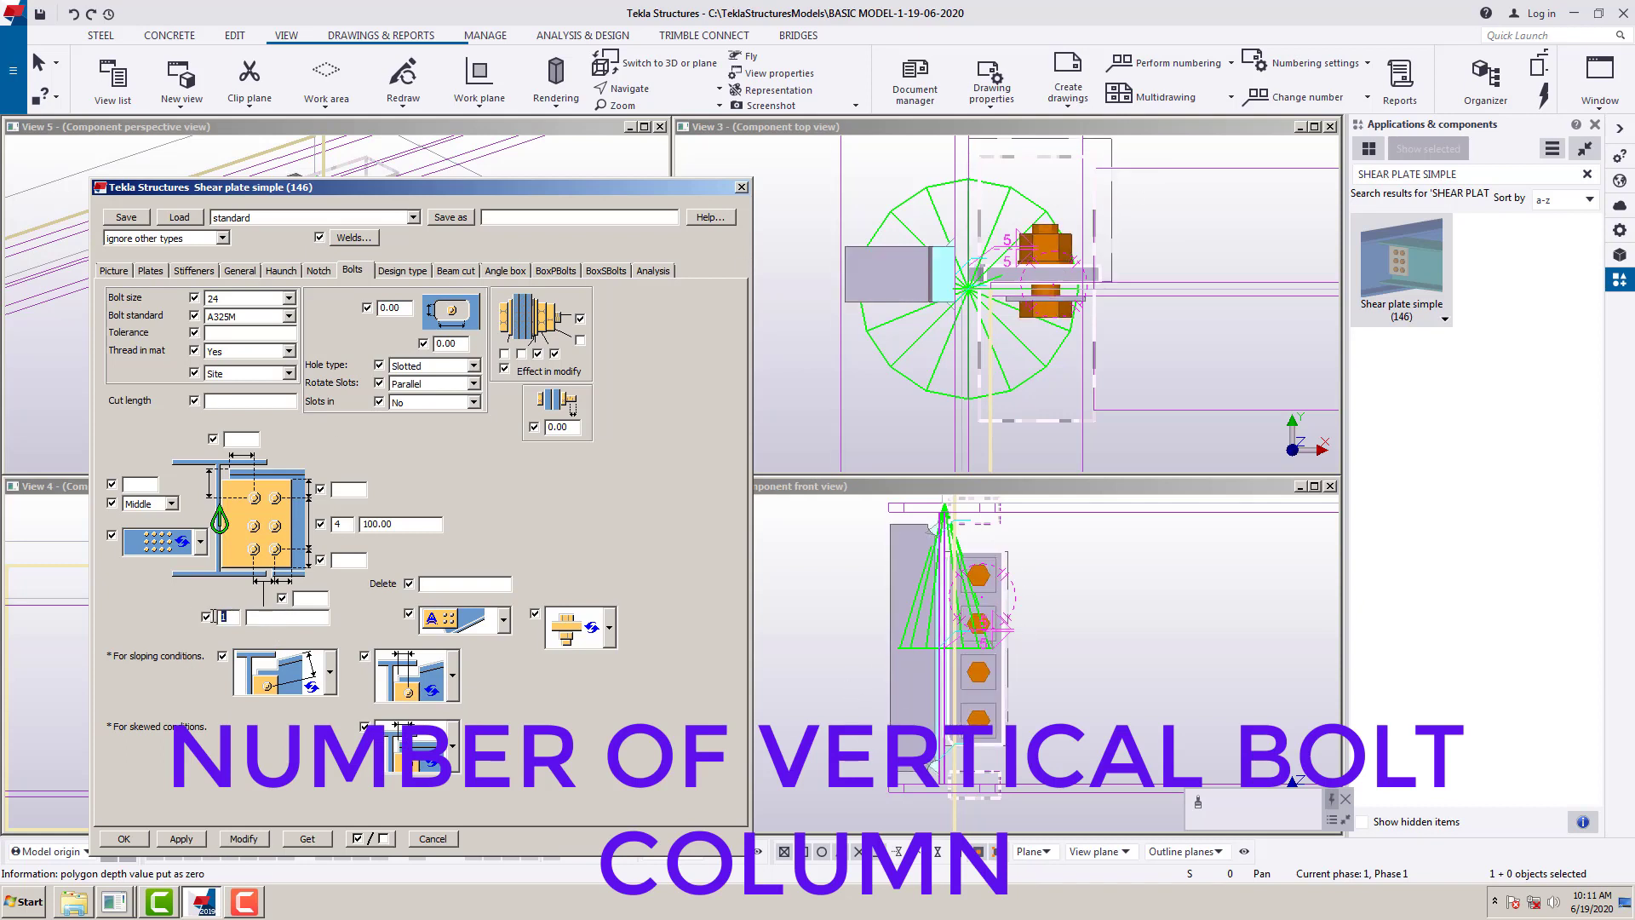
- Set the number of bolt columns to 2 with a horizontal spacing of 100, updating the connection
click(247, 841)
click(277, 615)
text(100)
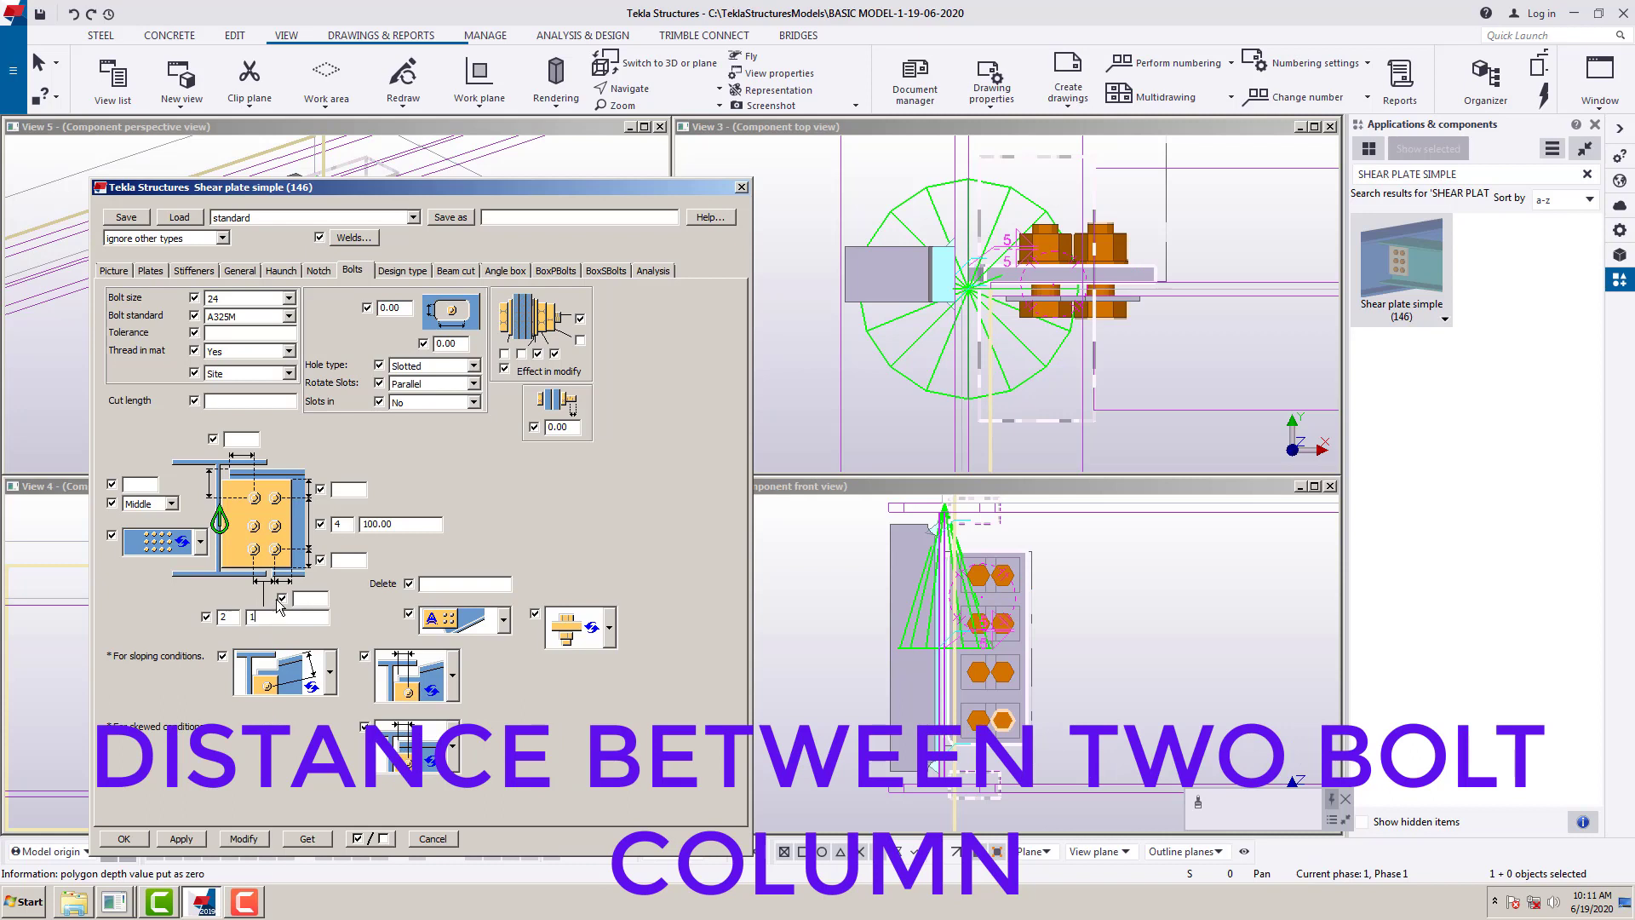
click(245, 839)
- Set the horizontal bolt edge distance to 50 and update the connection
click(310, 598)
text(50)
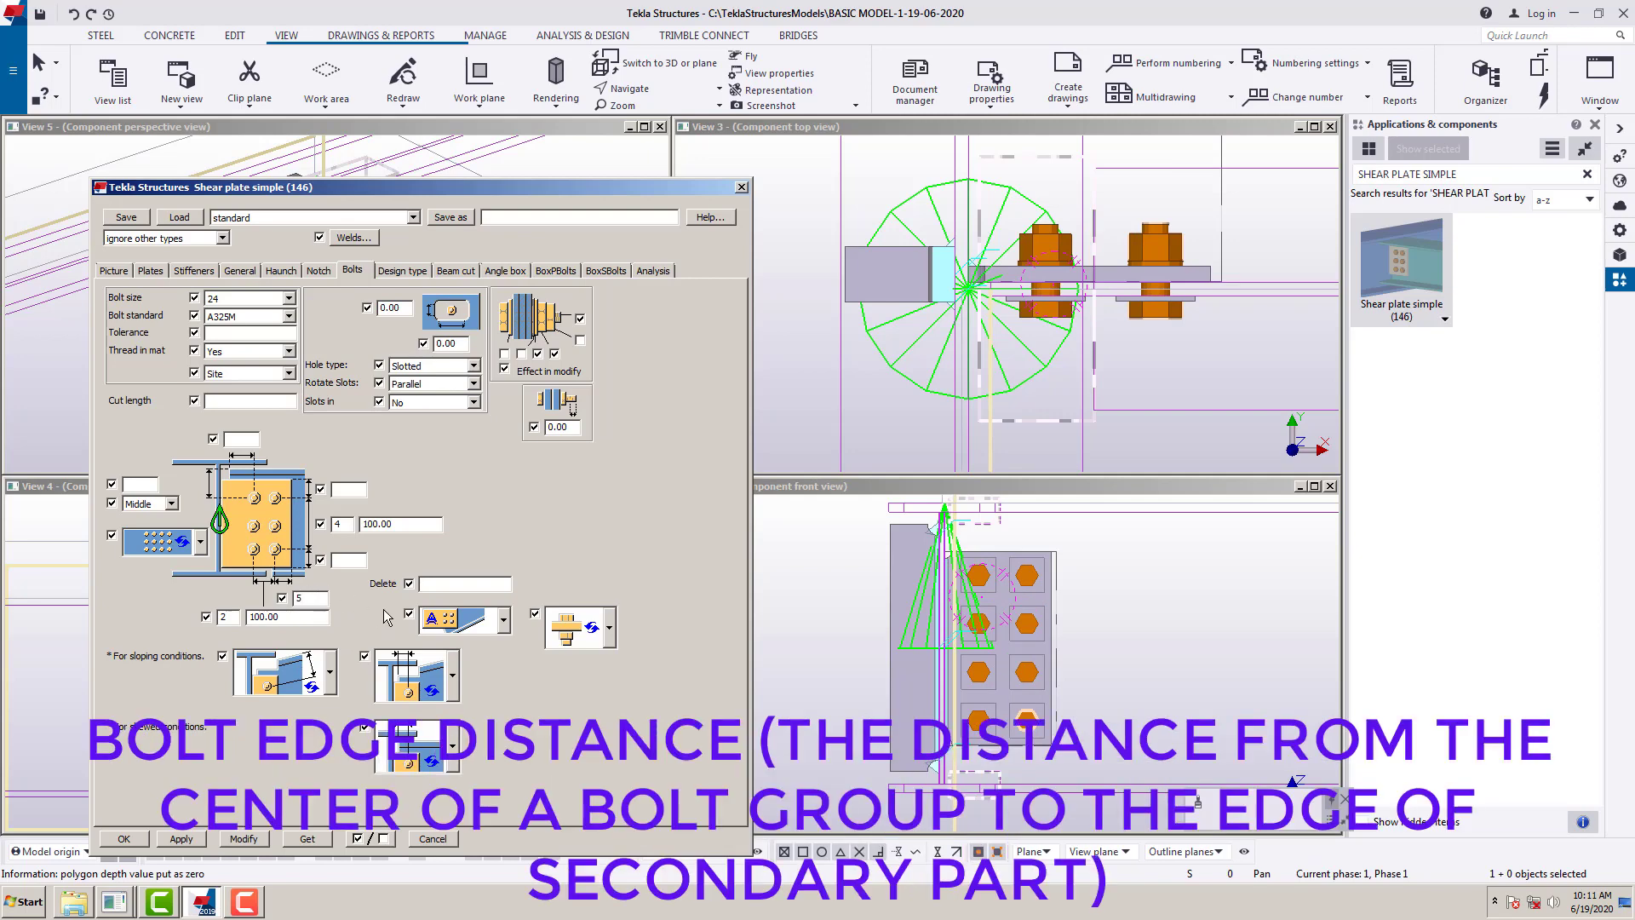
click(247, 839)
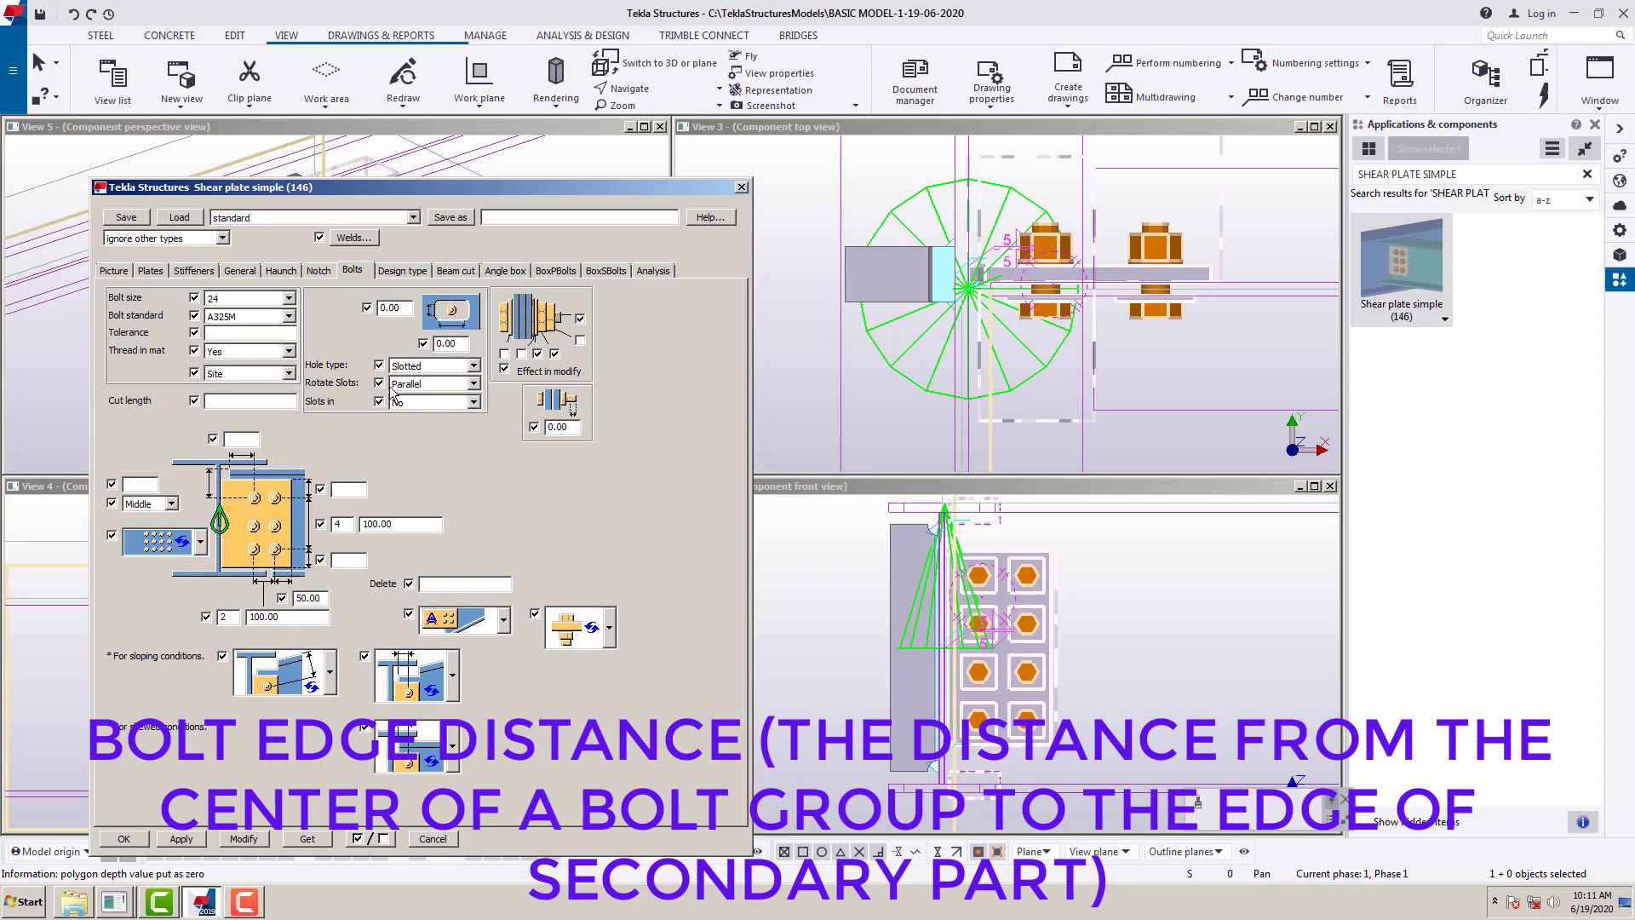
- Set the upper and lower vertical bolt edge distances to 100, update the connection and check the plate in the perspective view
click(340, 491)
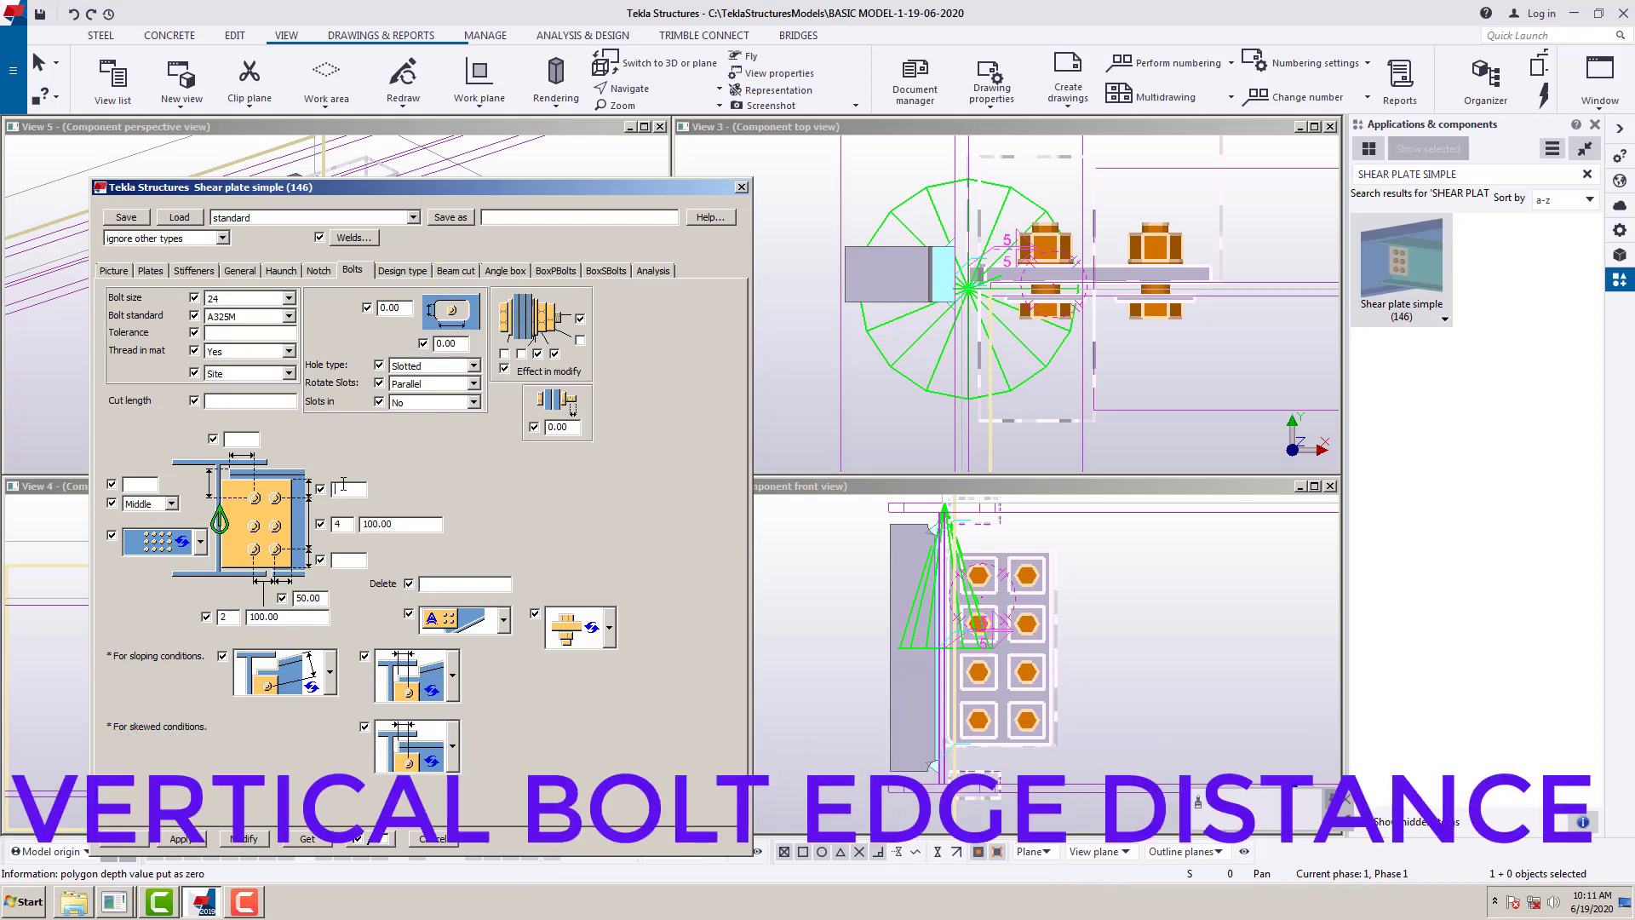
text(100)
click(352, 561)
text(100)
click(244, 840)
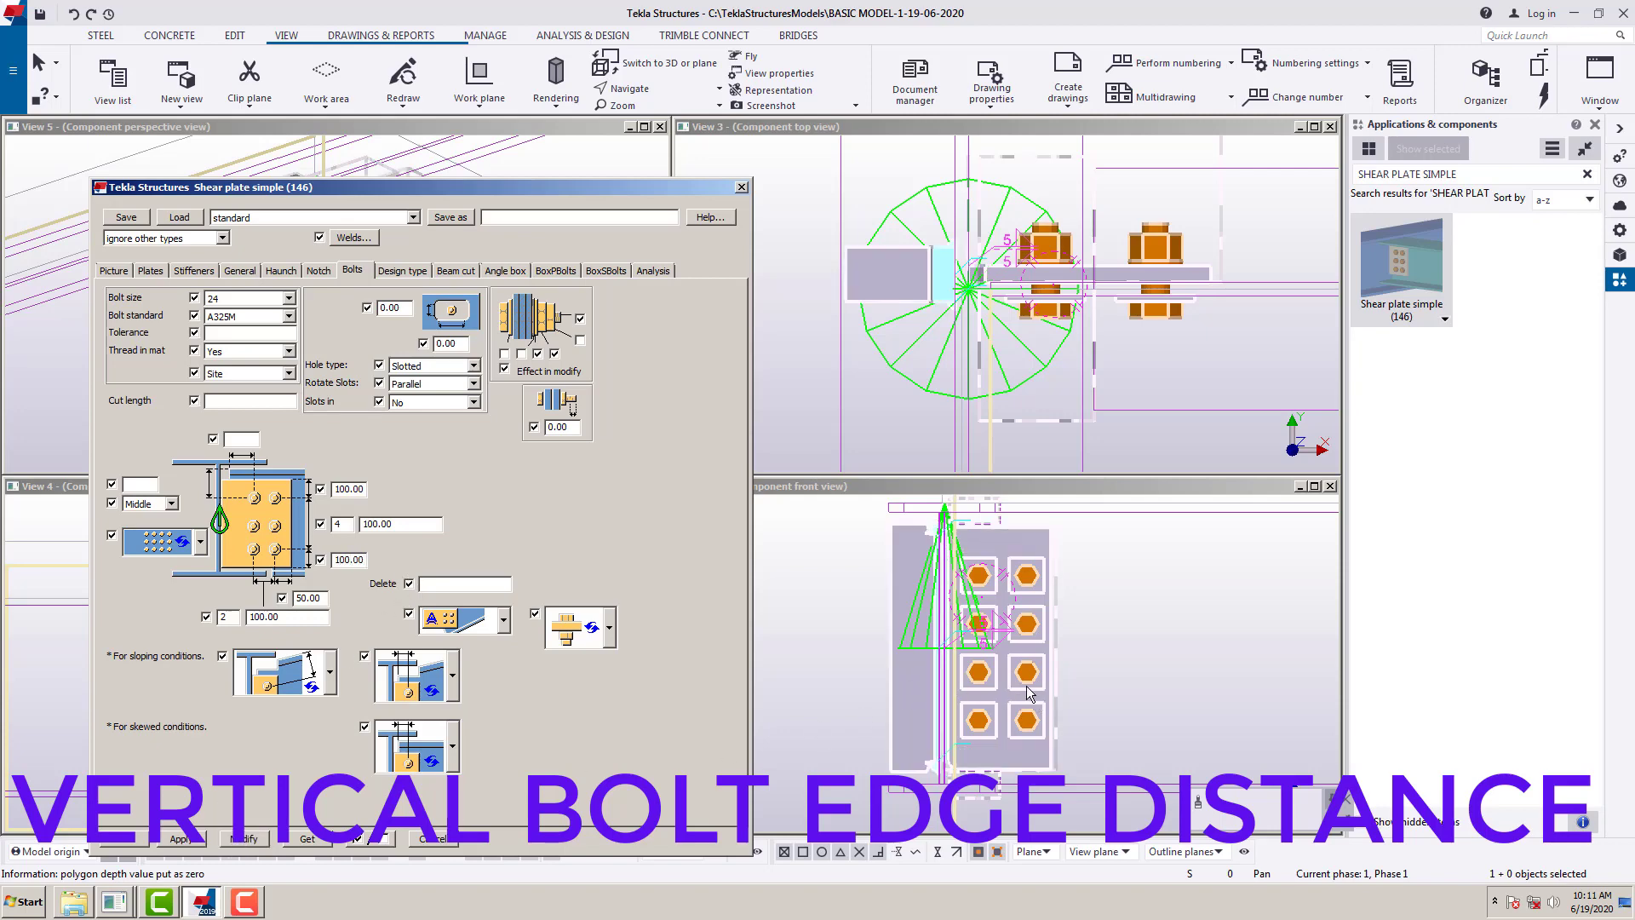
drag(584, 186, 1106, 187)
ctrl+middle_drag(555, 311, 398, 298)
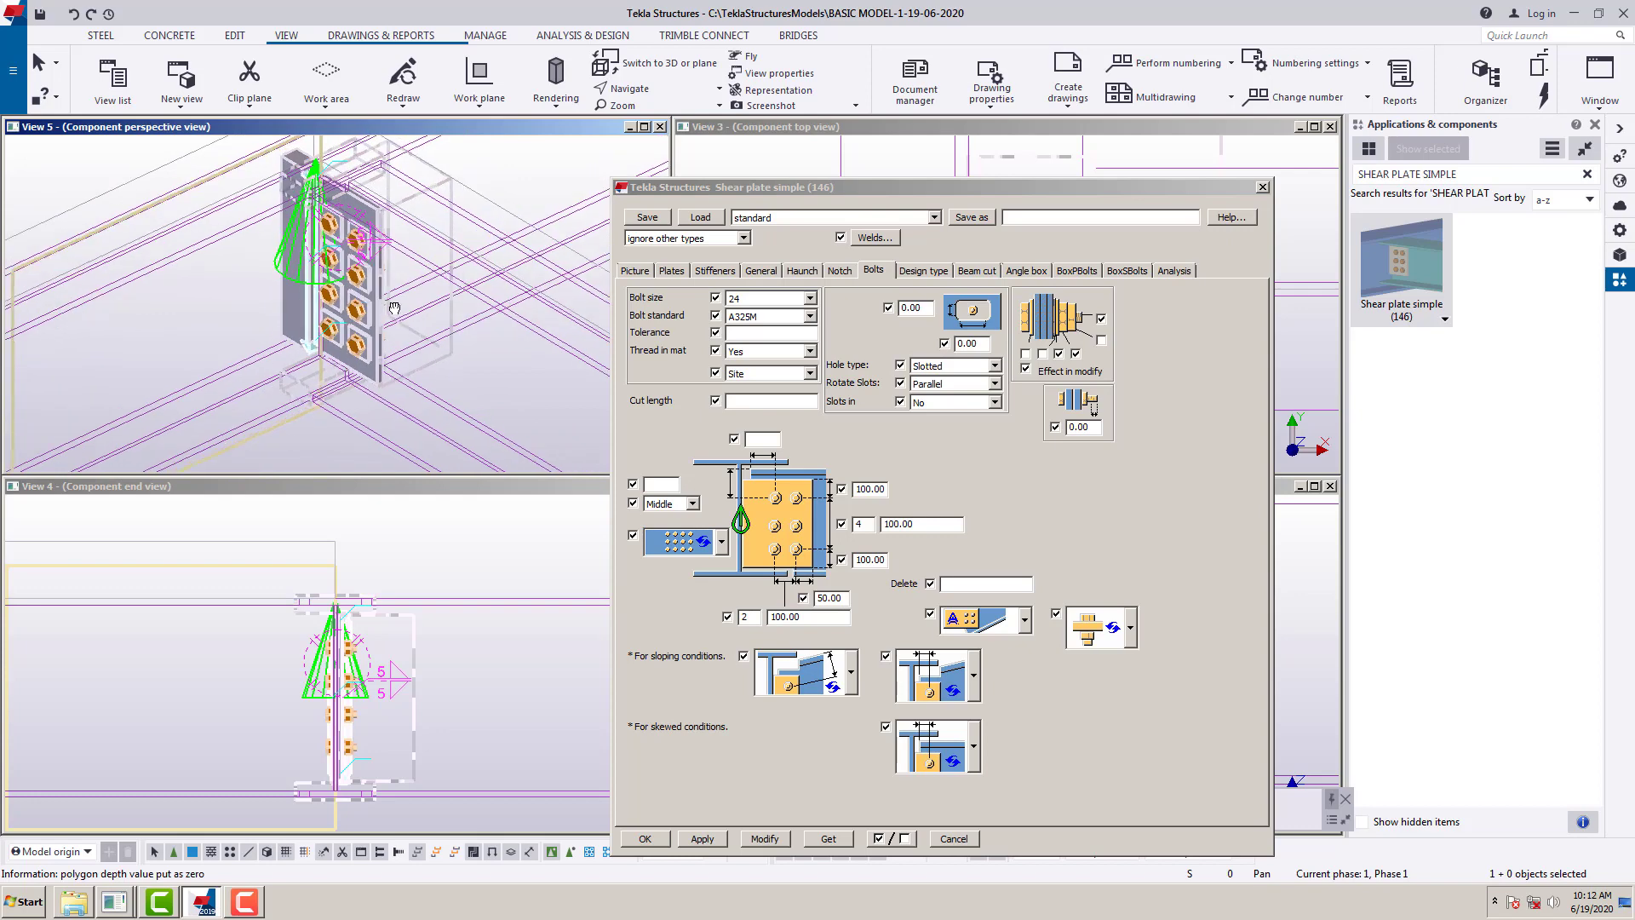
- Reverse the bolt direction and update the connection
drag(845, 182, 319, 98)
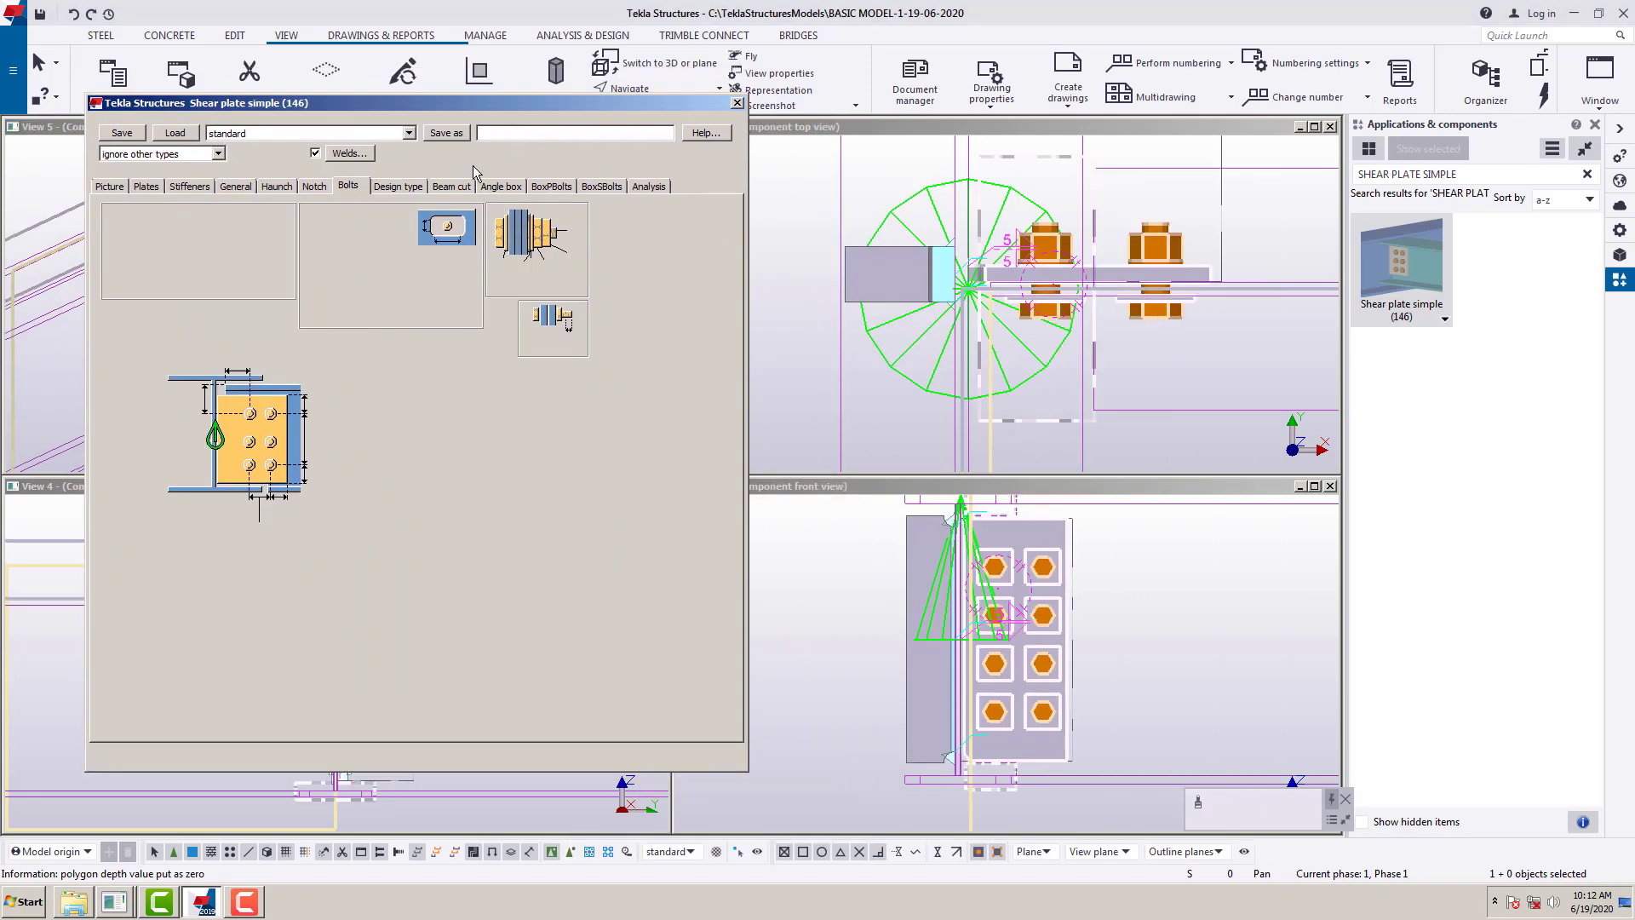
middle_drag(1167, 586, 1143, 644)
middle_drag(1158, 407, 1143, 407)
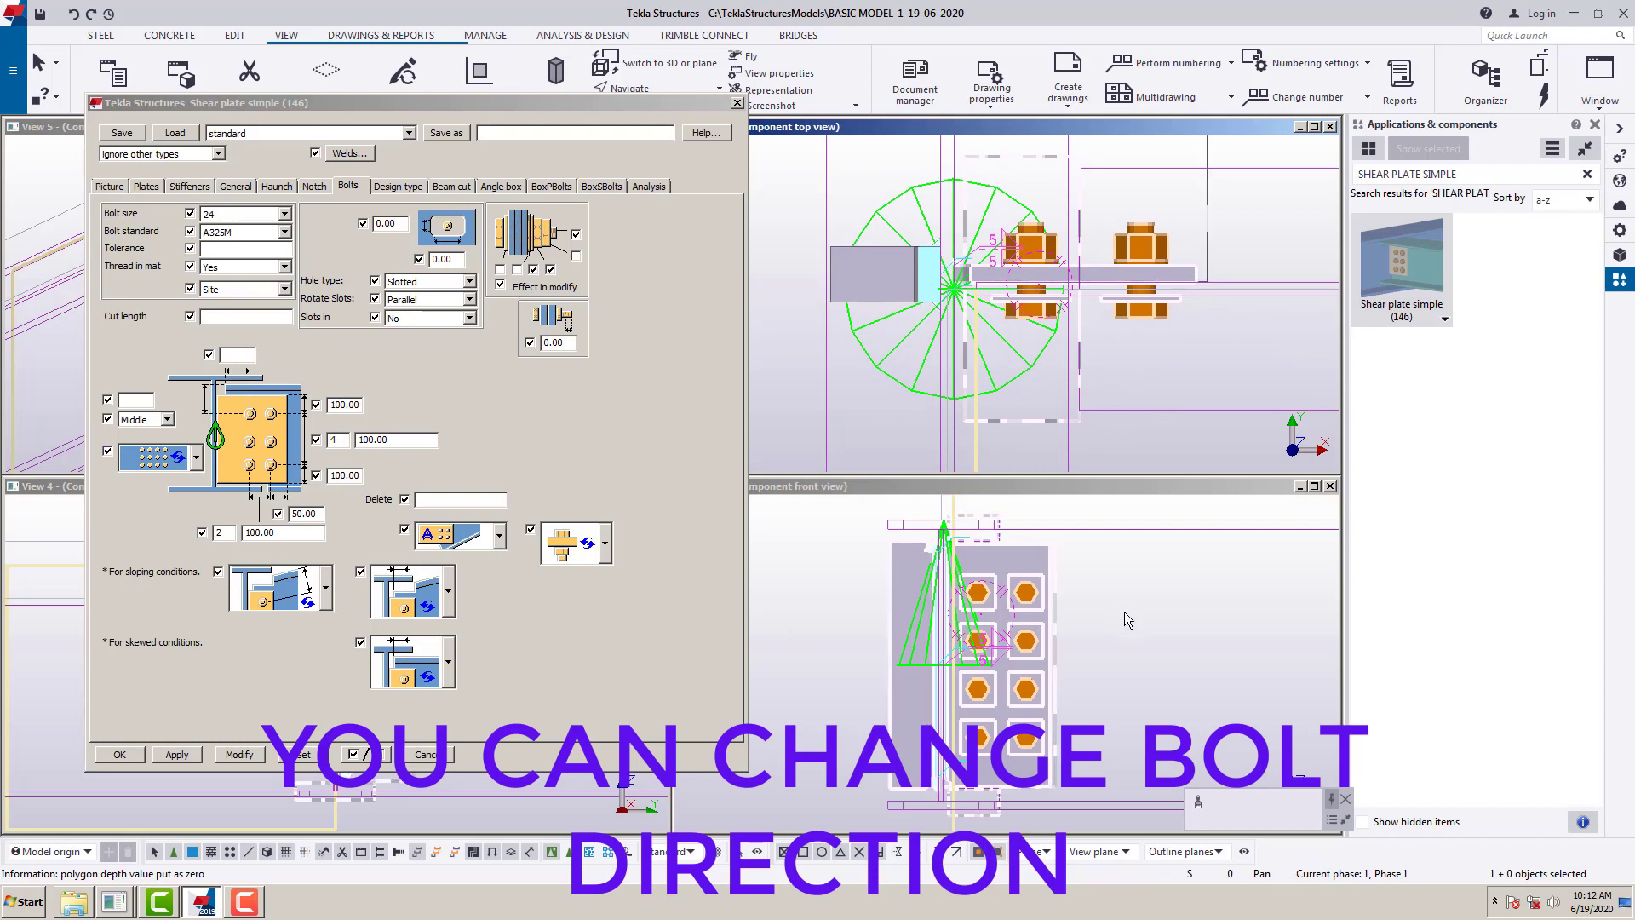
middle_drag(1124, 611, 1111, 598)
click(605, 545)
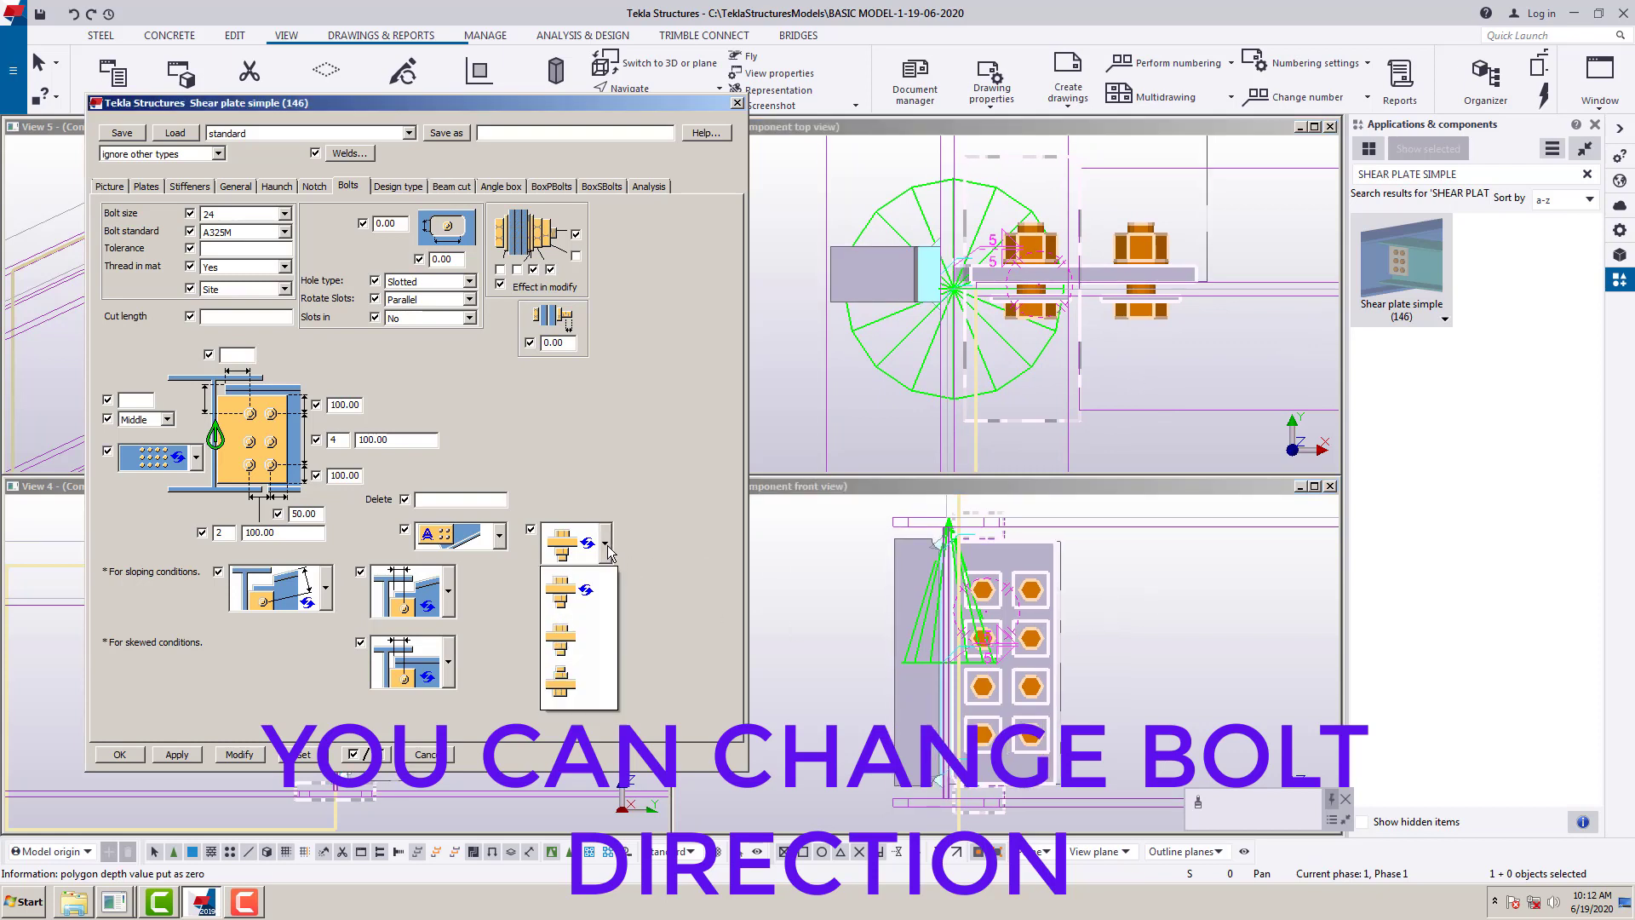
click(575, 686)
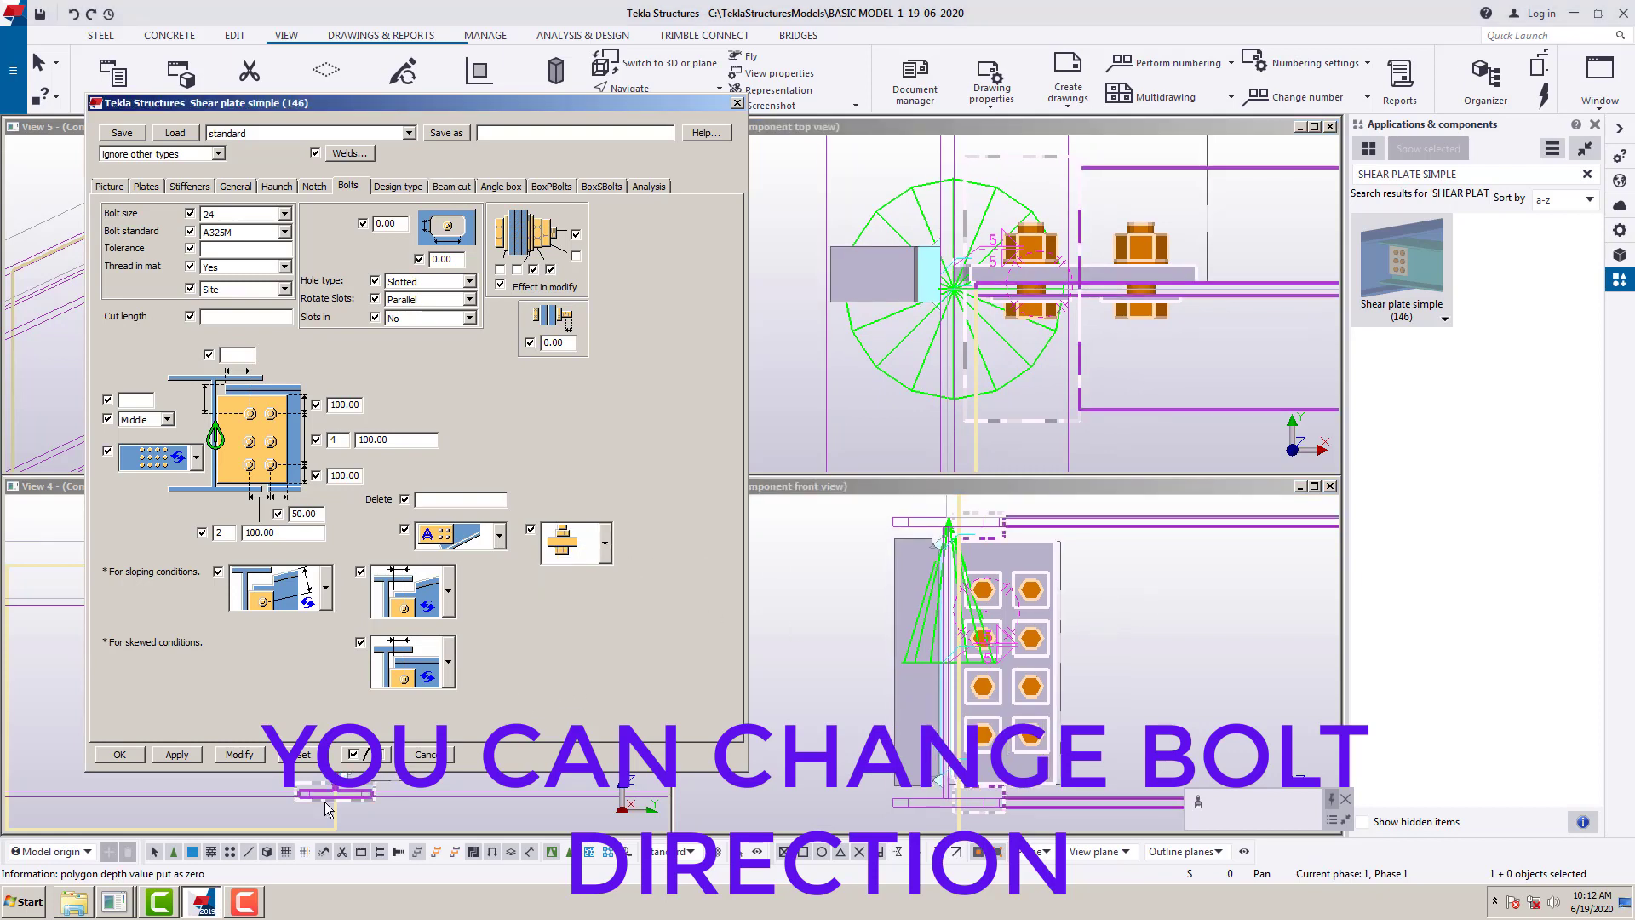
click(238, 753)
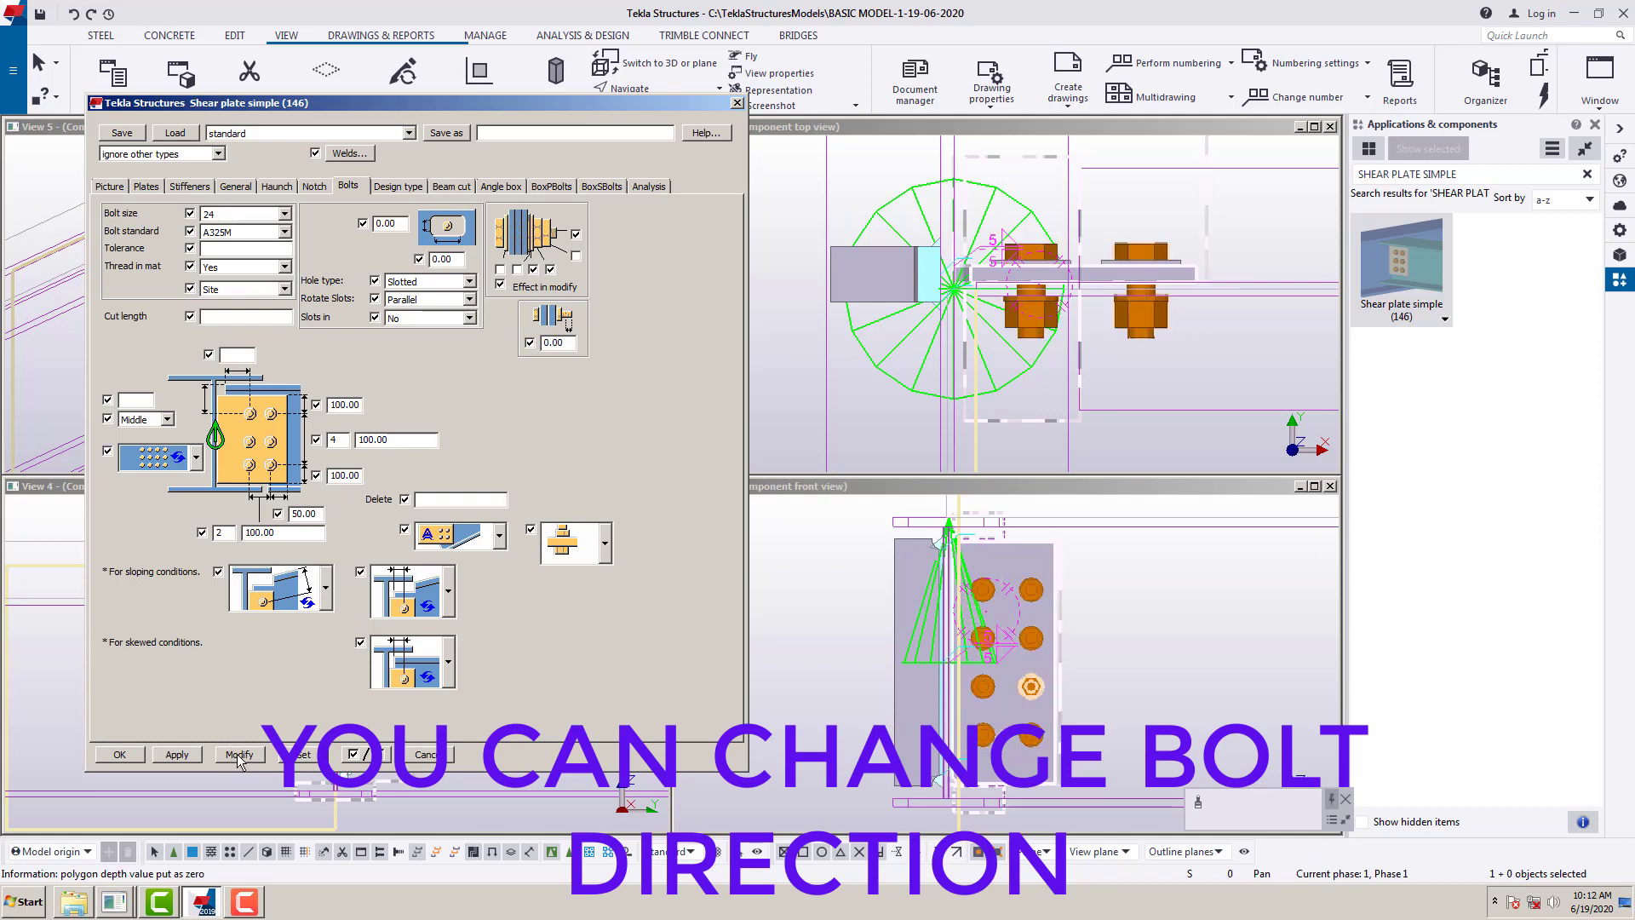
- Restore the default bolt direction and update the connection
click(606, 545)
click(574, 686)
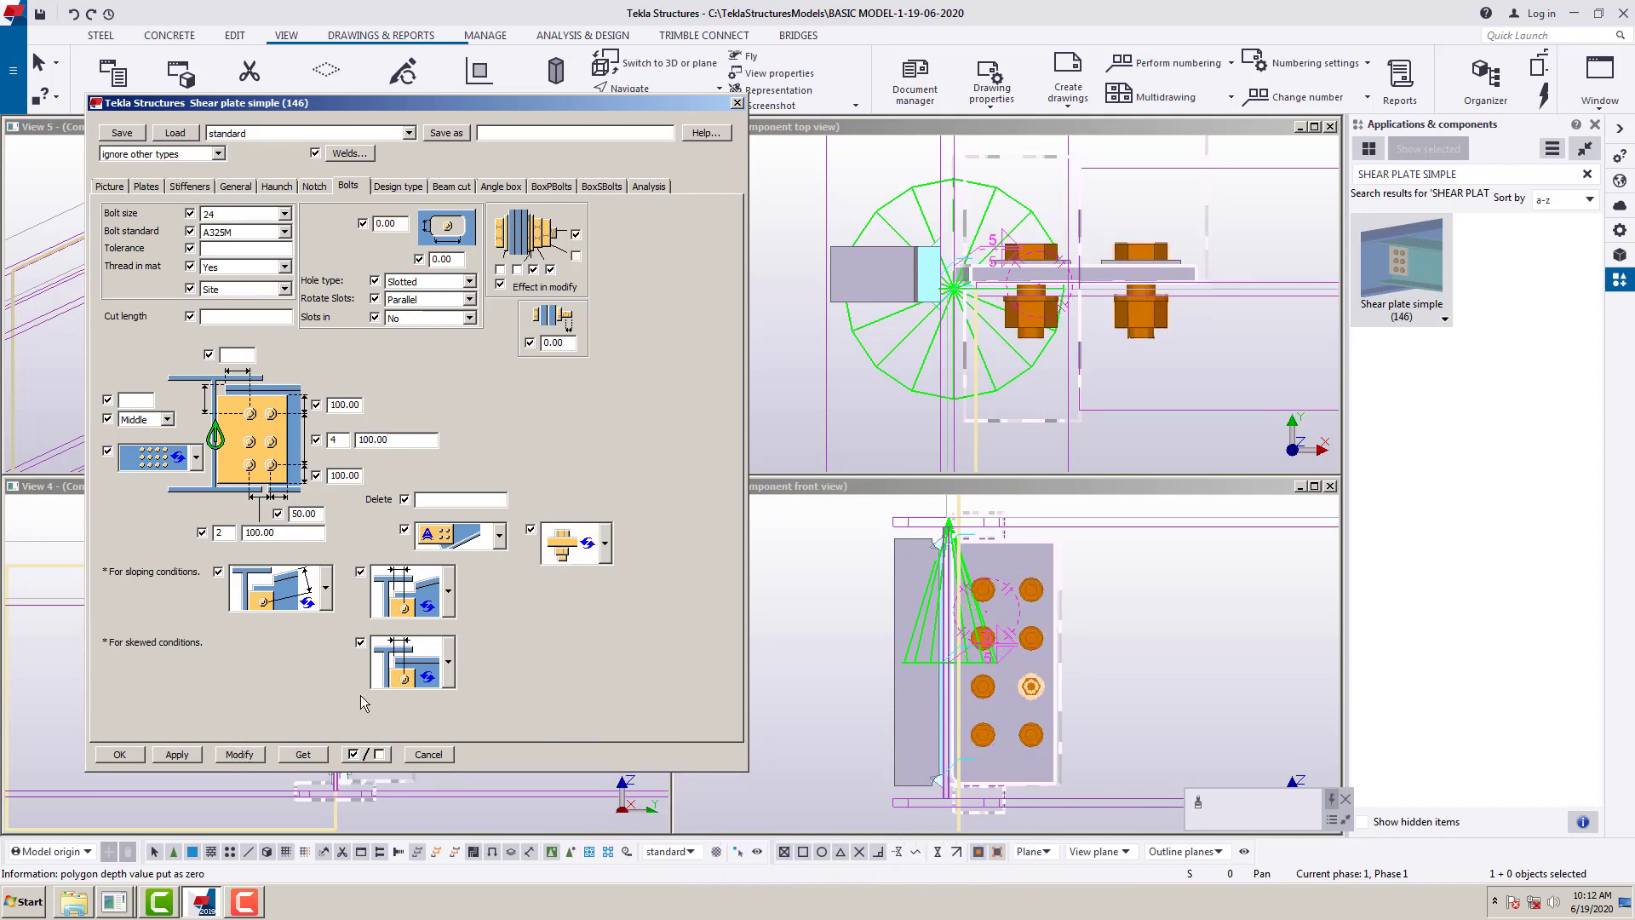
click(241, 754)
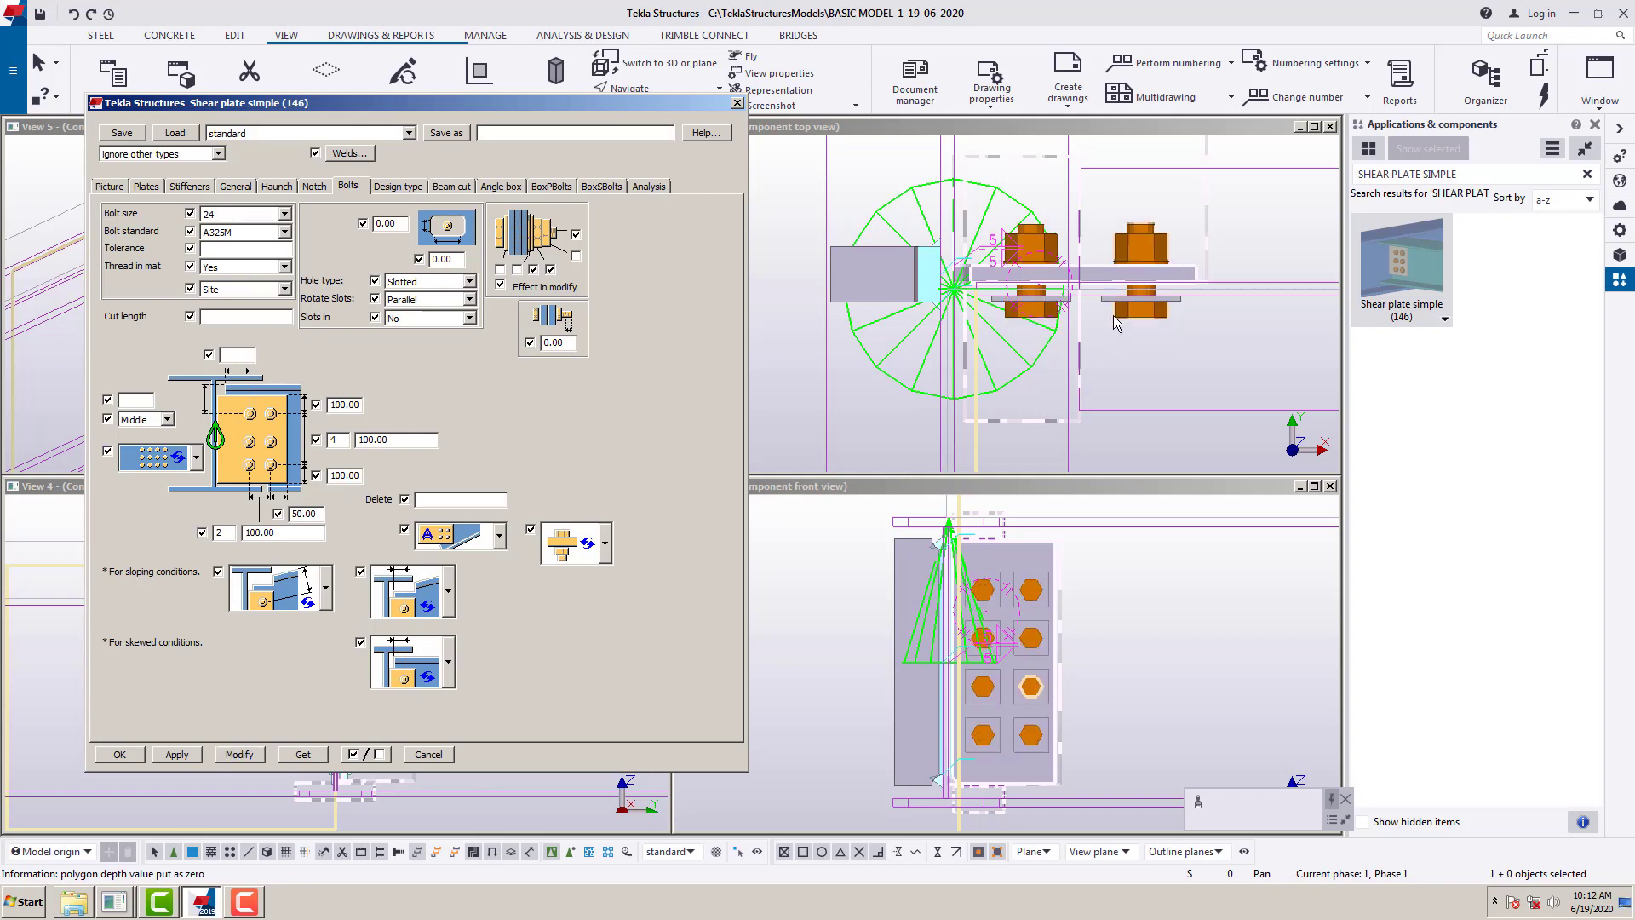
- Apply the staggered bolt pattern that offsets the column nearest the main beam downward, and update the connection
drag(676, 103, 776, 78)
click(604, 530)
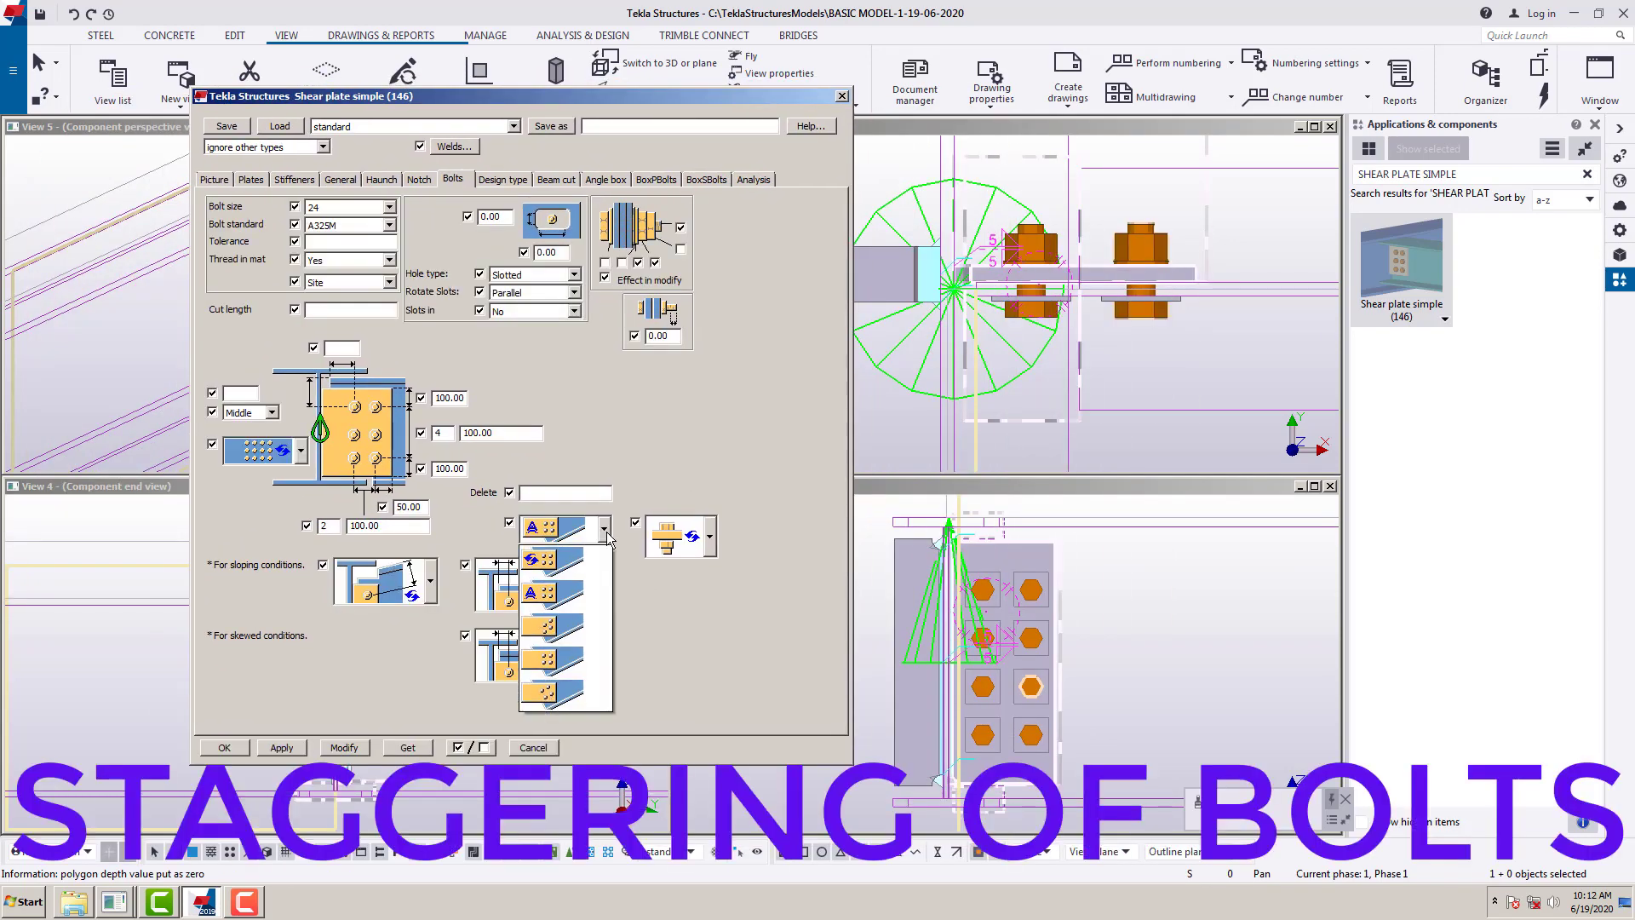
click(606, 537)
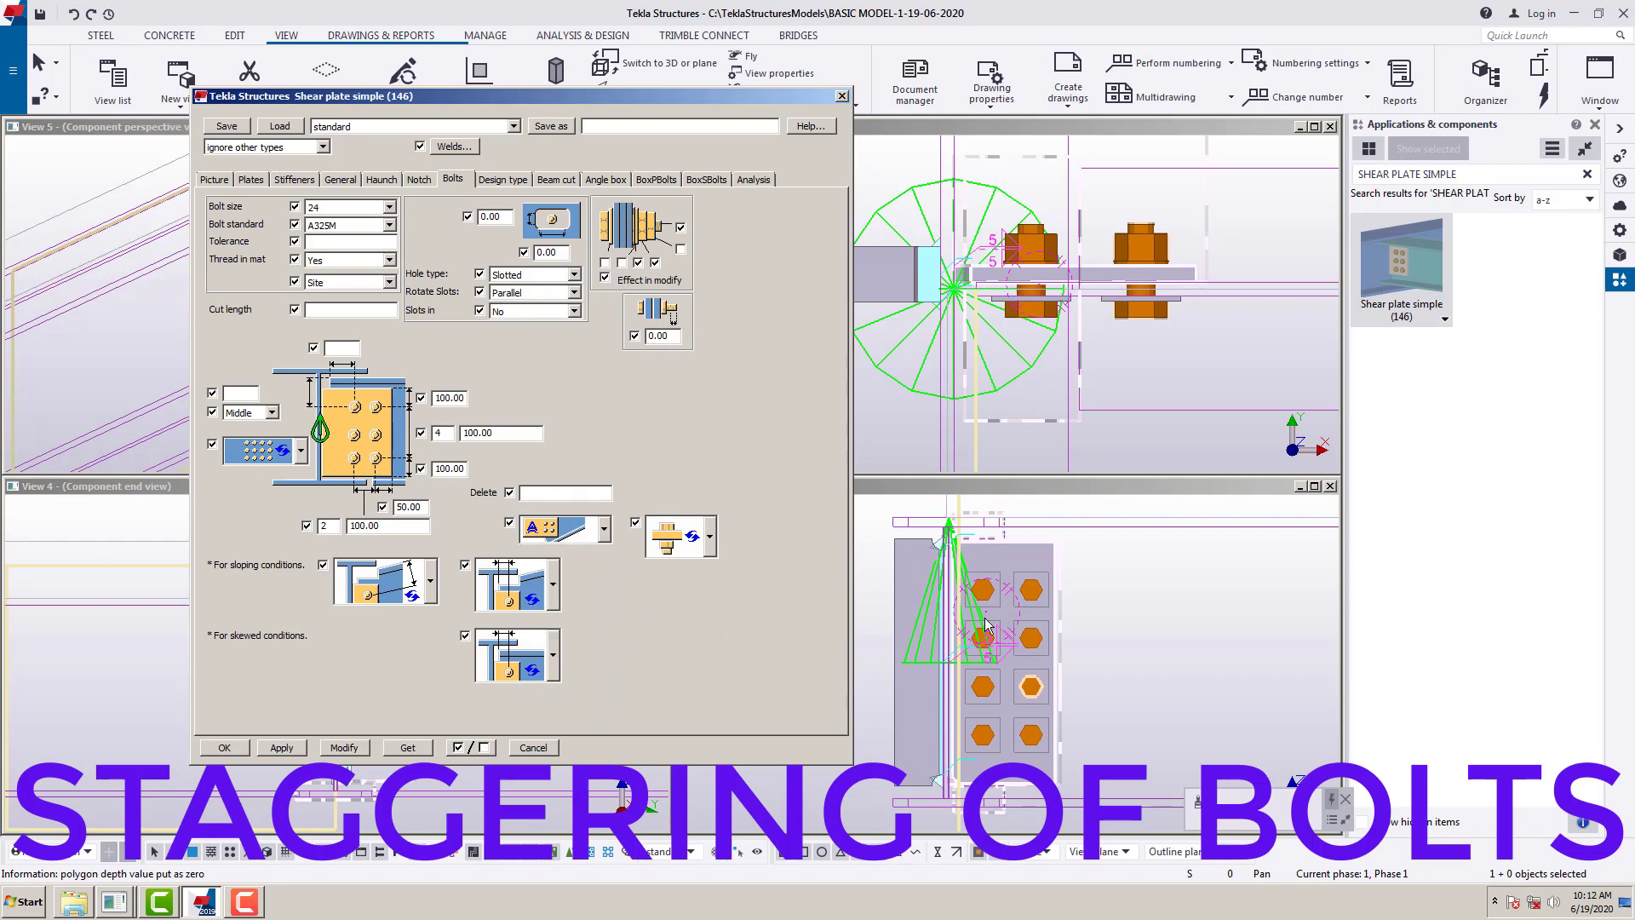
click(300, 451)
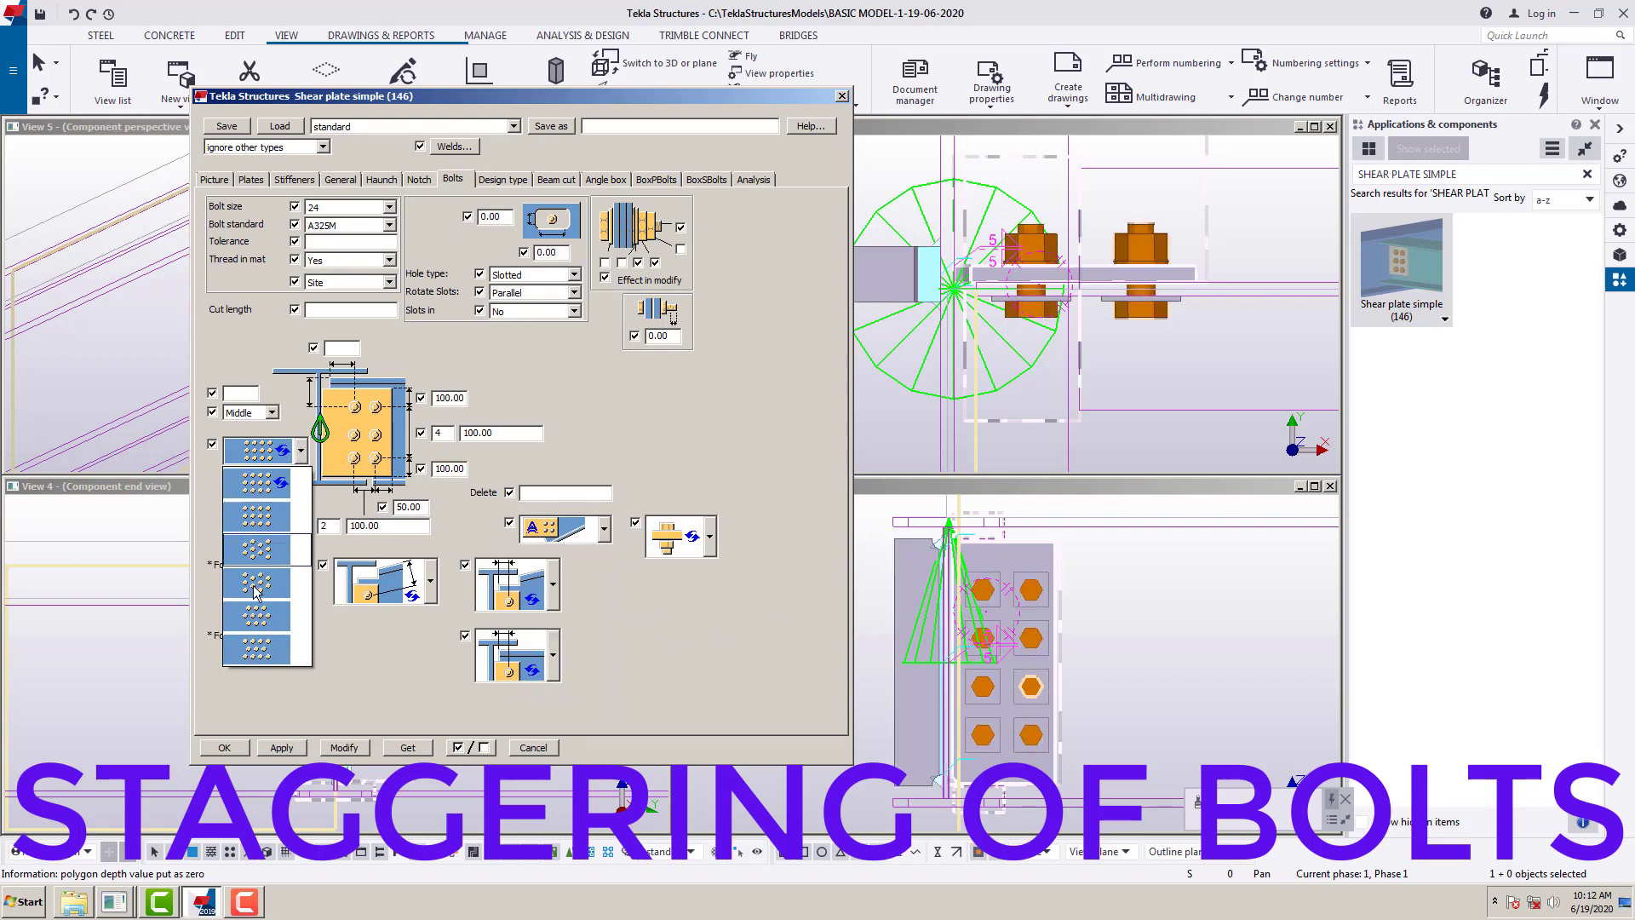
click(271, 549)
click(336, 749)
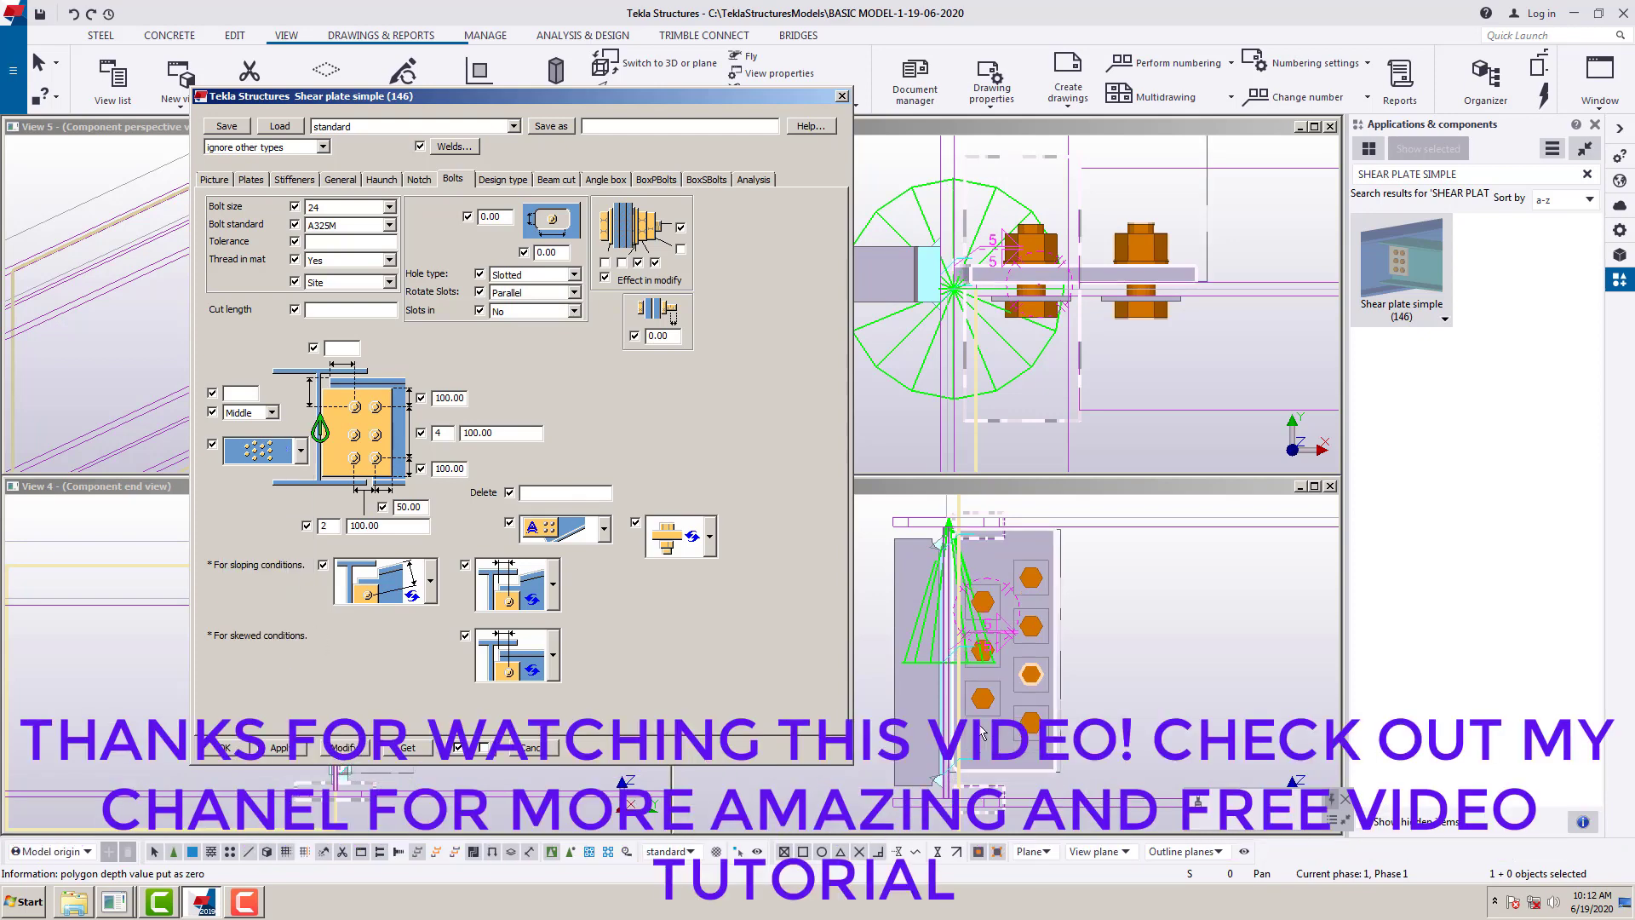
- Change the staggering to the pattern alternating two-bolt rows with a single centred bolt, and update the connection
click(300, 450)
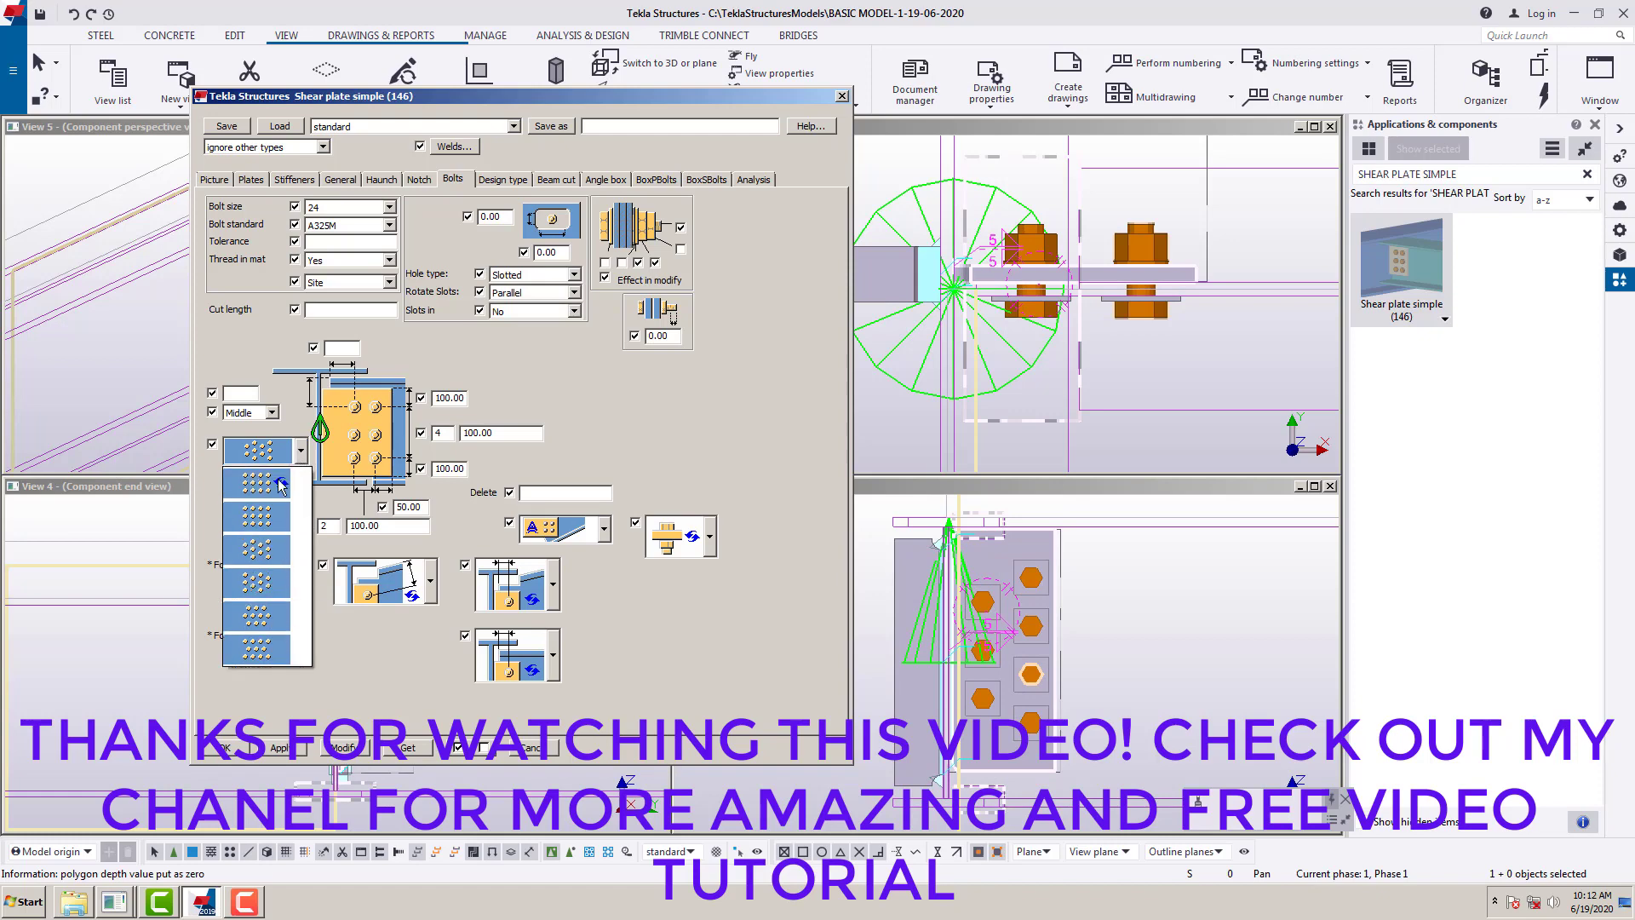
click(273, 653)
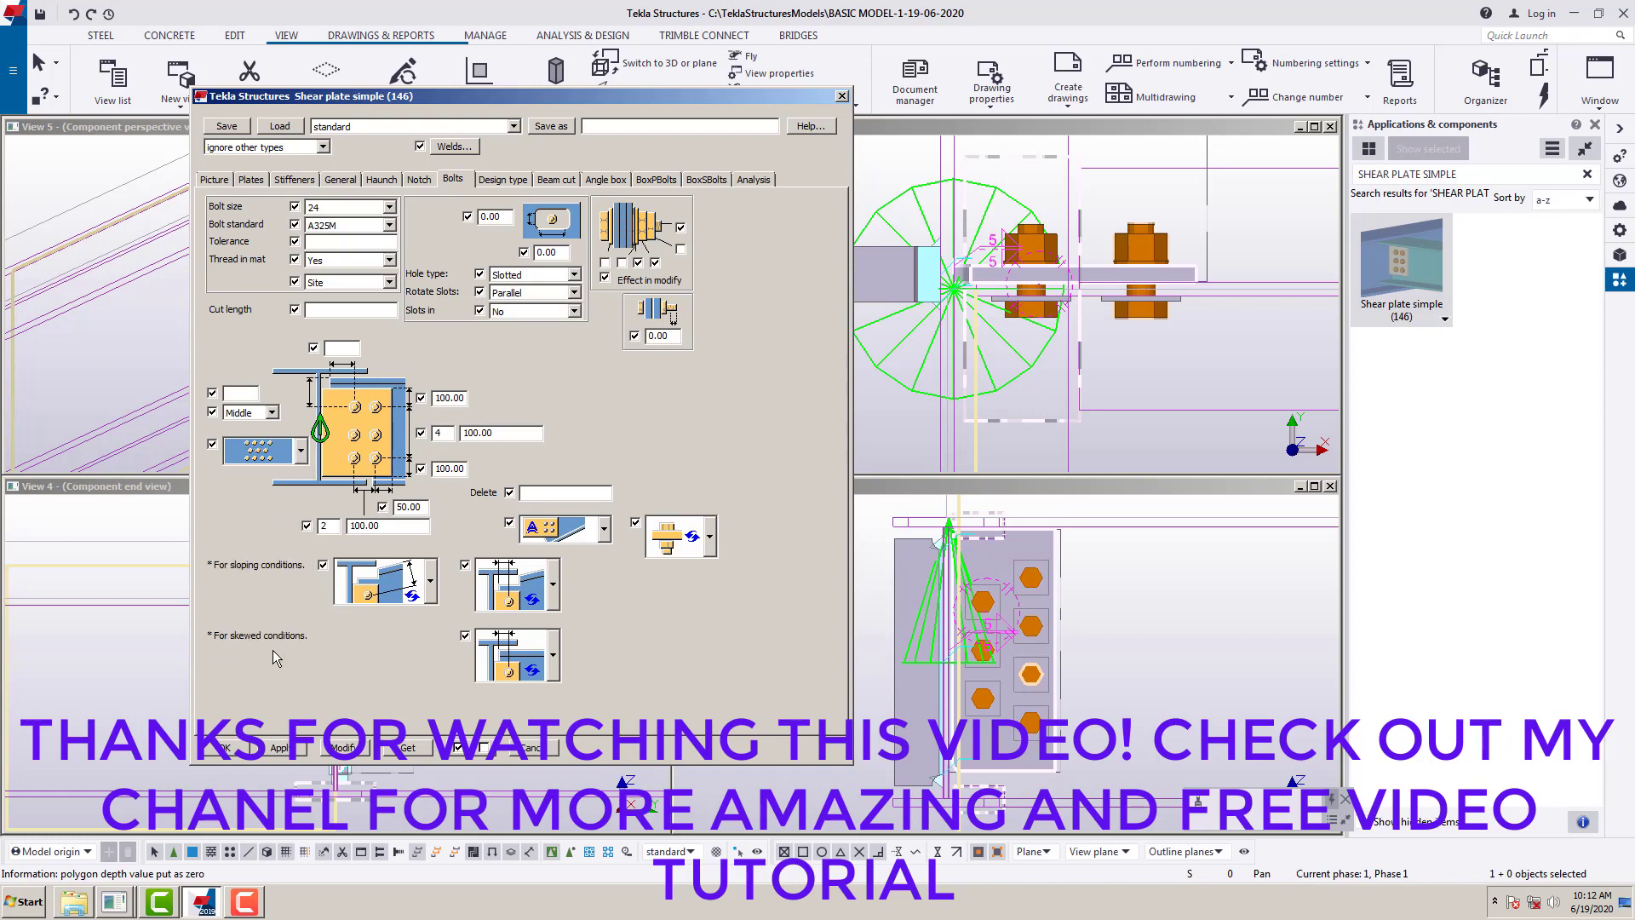
click(339, 751)
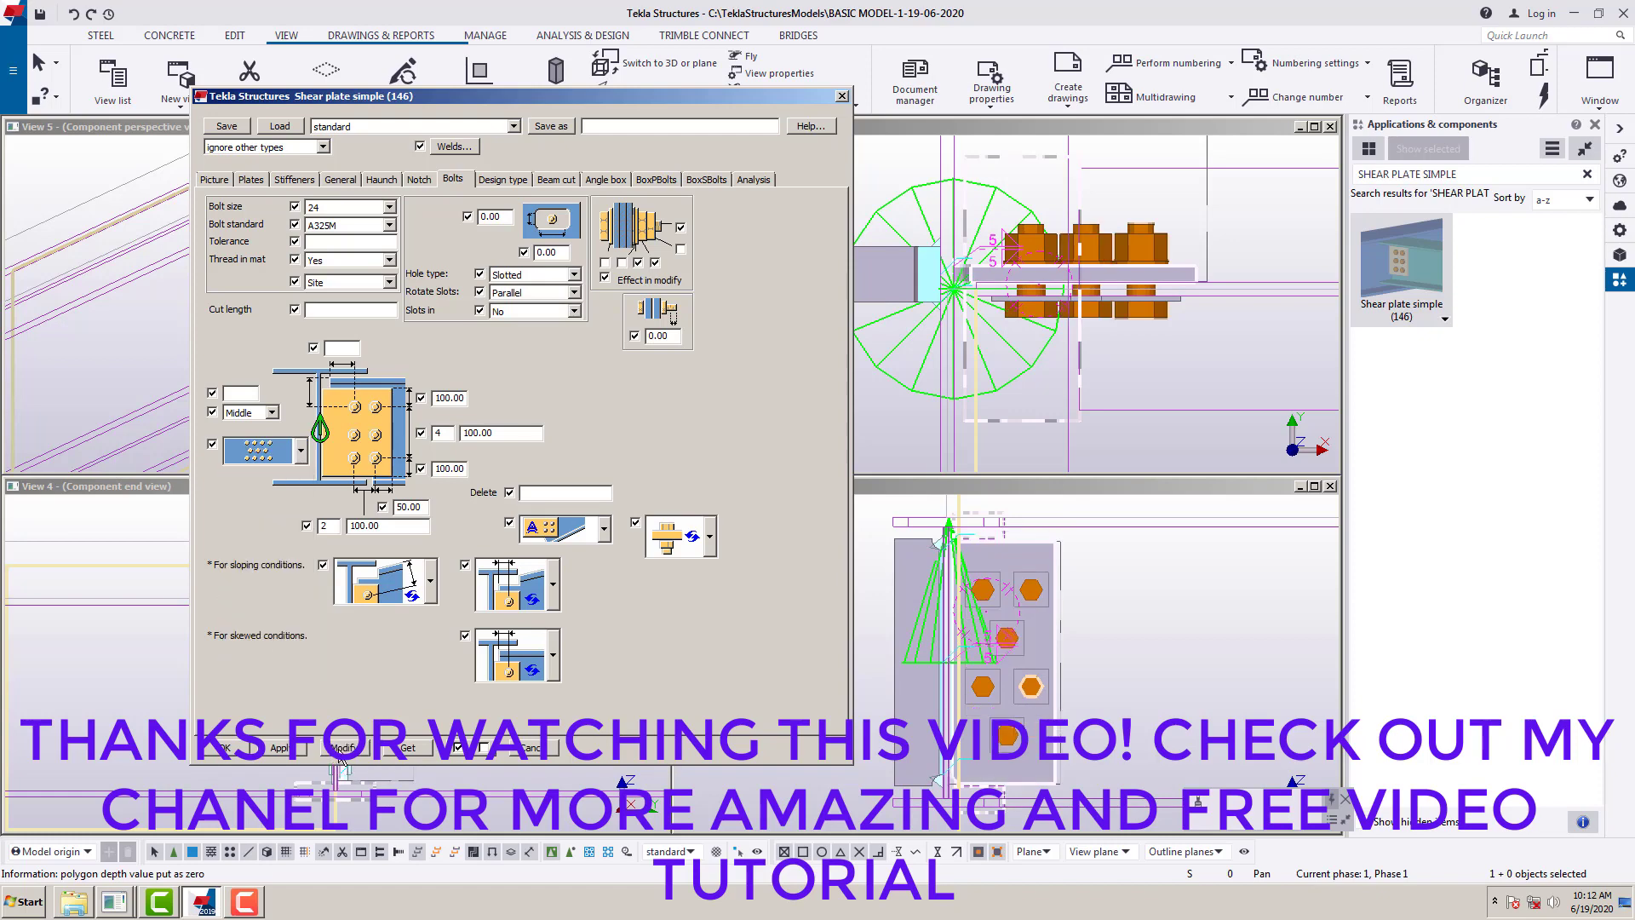
- Return the bolt pattern to the default non-staggered grid and update the connection
click(302, 453)
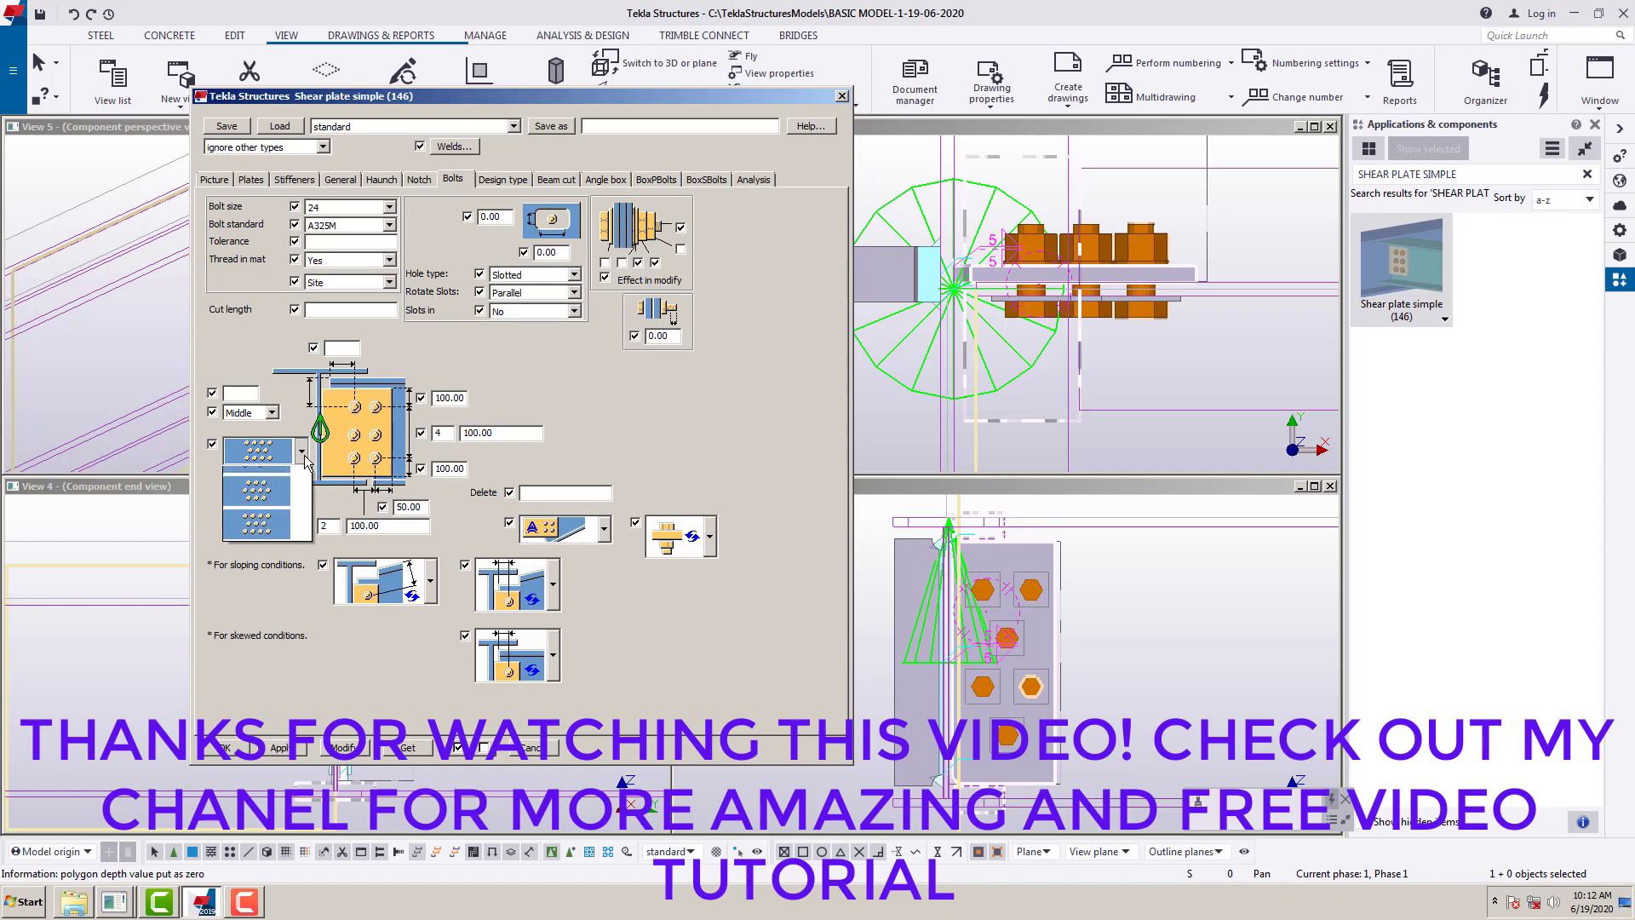
click(278, 476)
click(364, 753)
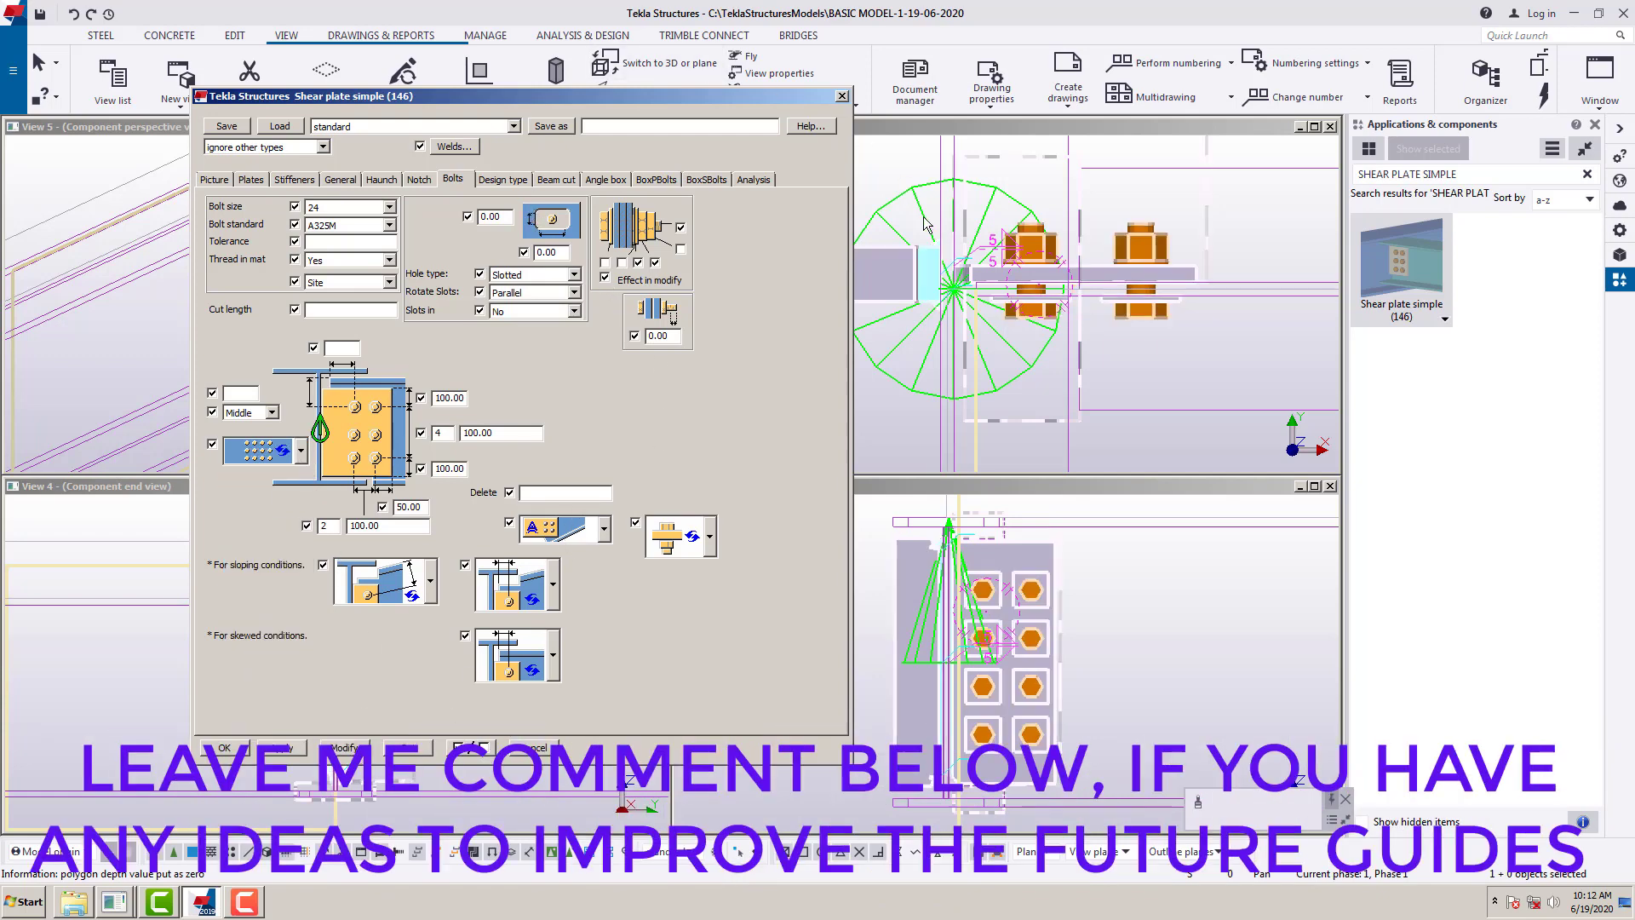
- Close the connection settings and inspect the finished bolted shear plate in the component perspective view
click(841, 96)
middle_drag(521, 340, 524, 375)
scroll(422, 327, down, 1)
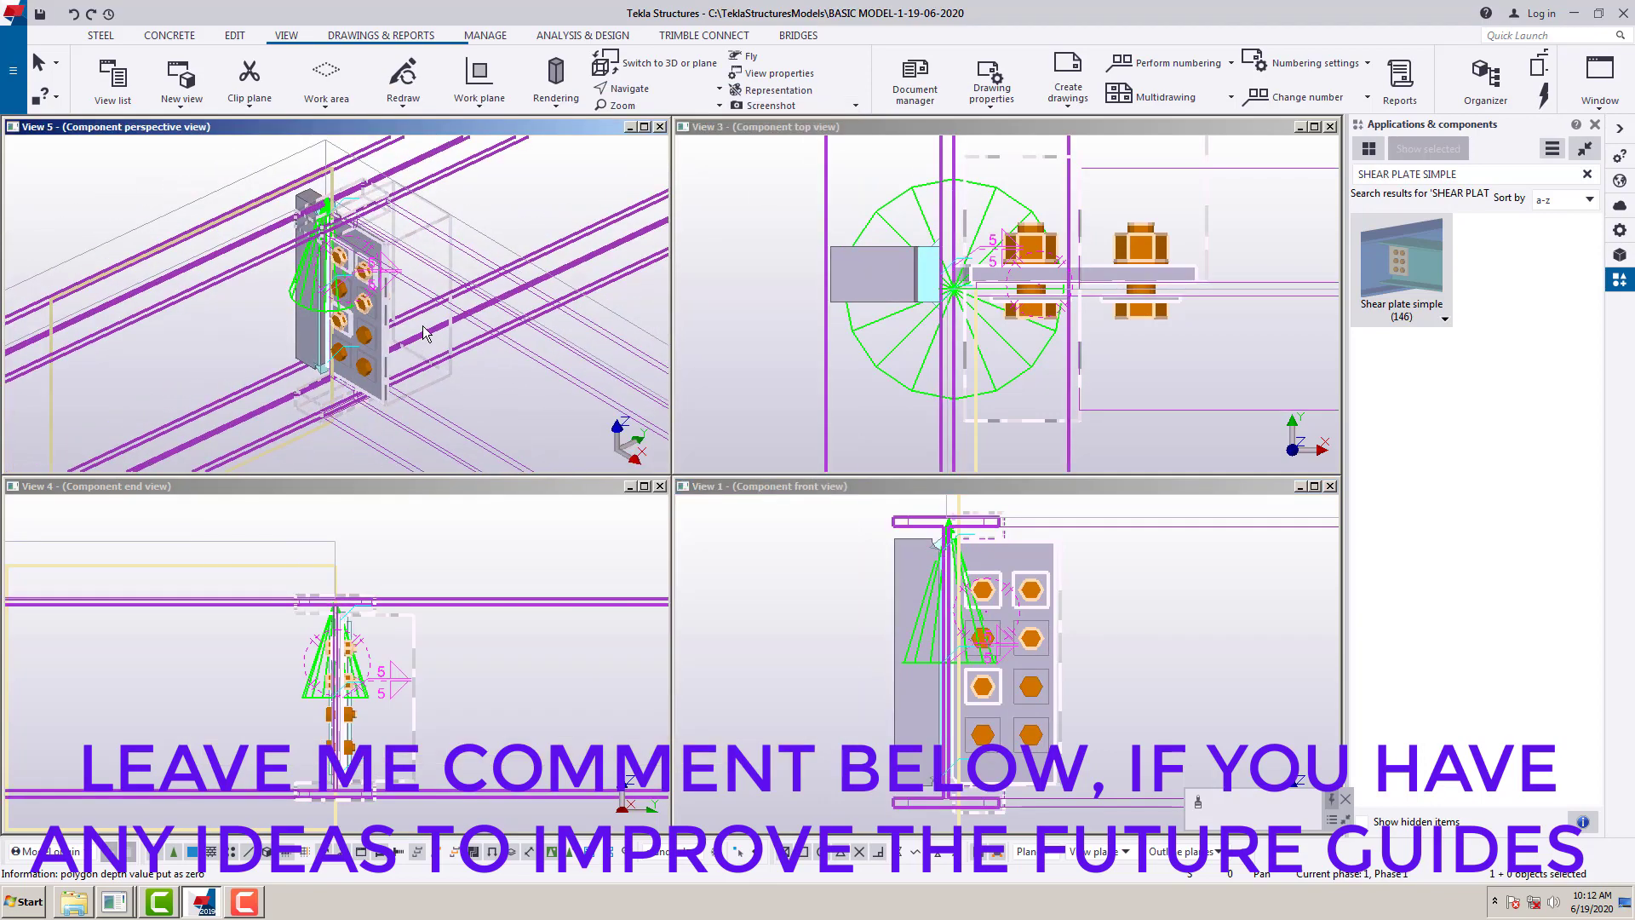
mouse_move(422, 325)
middle_down()
mouse_move(423, 339)
mouse_move(139, 219)
mouse_move(388, 345)
mouse_move(409, 334)
middle_up()
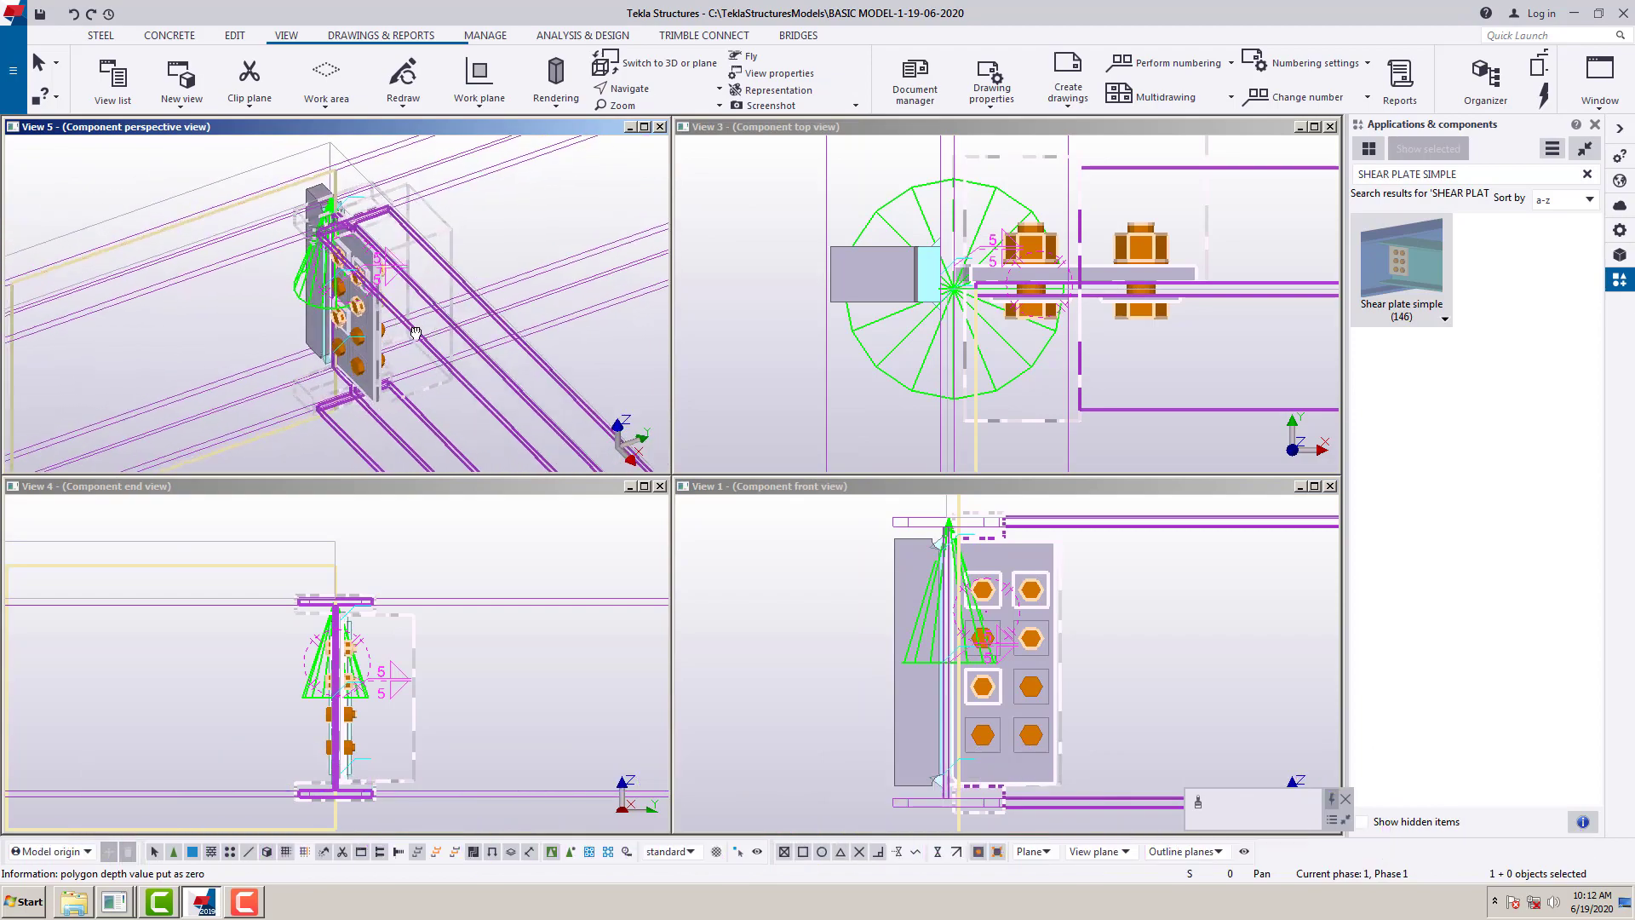